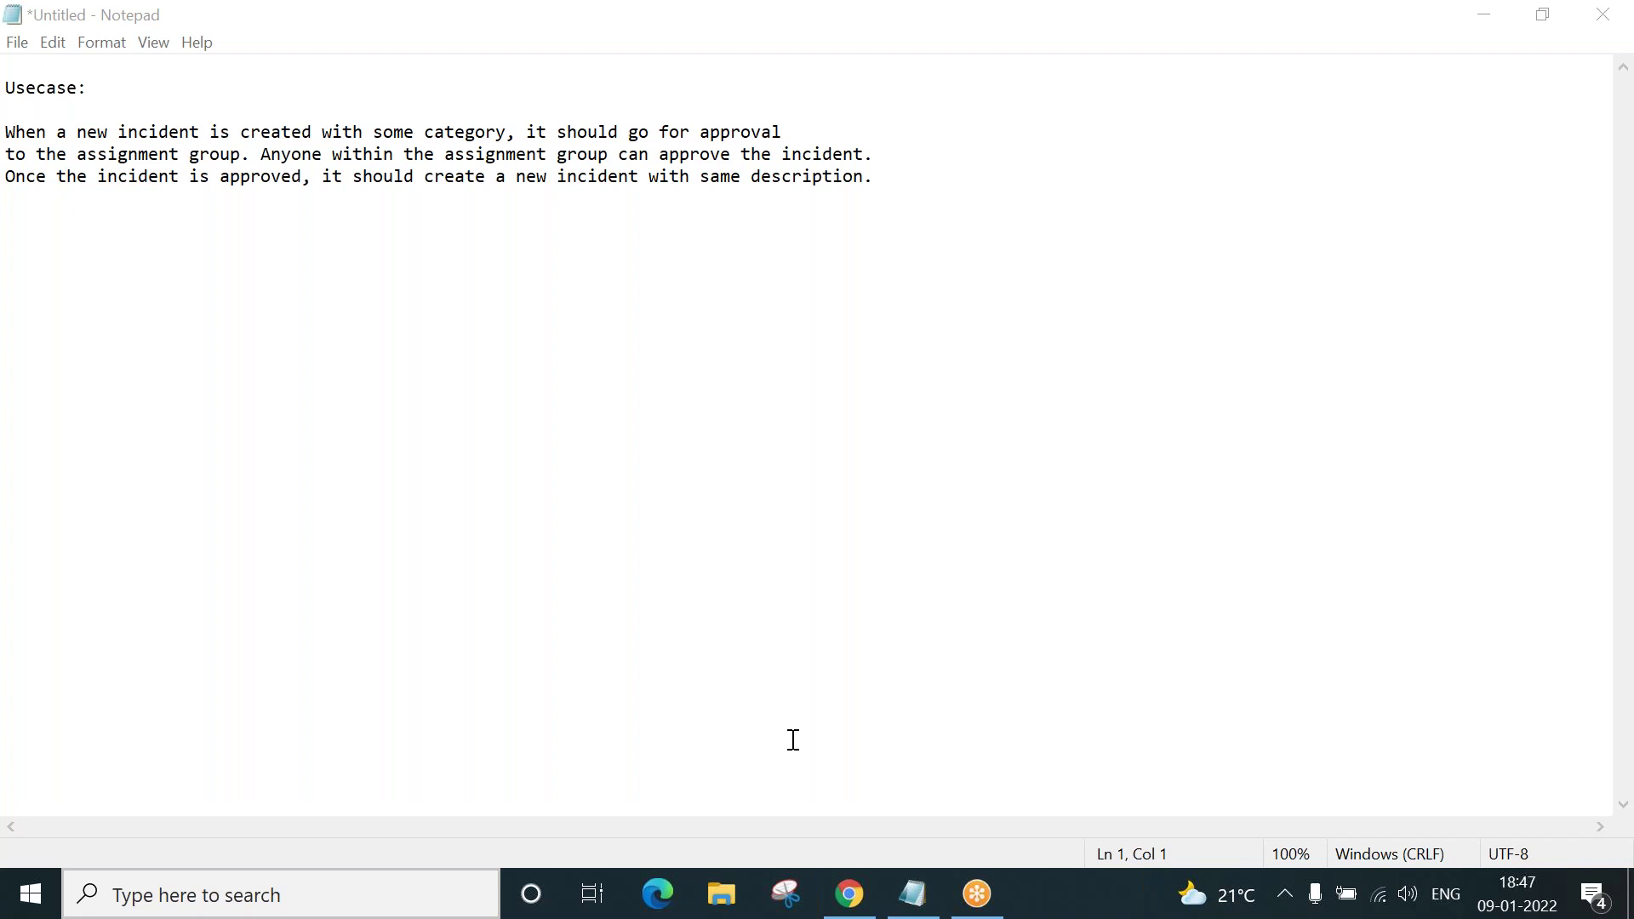
Bring the ServiceNow browser window to the front.
{"action": "left_click", "coordinate": [858, 908]}
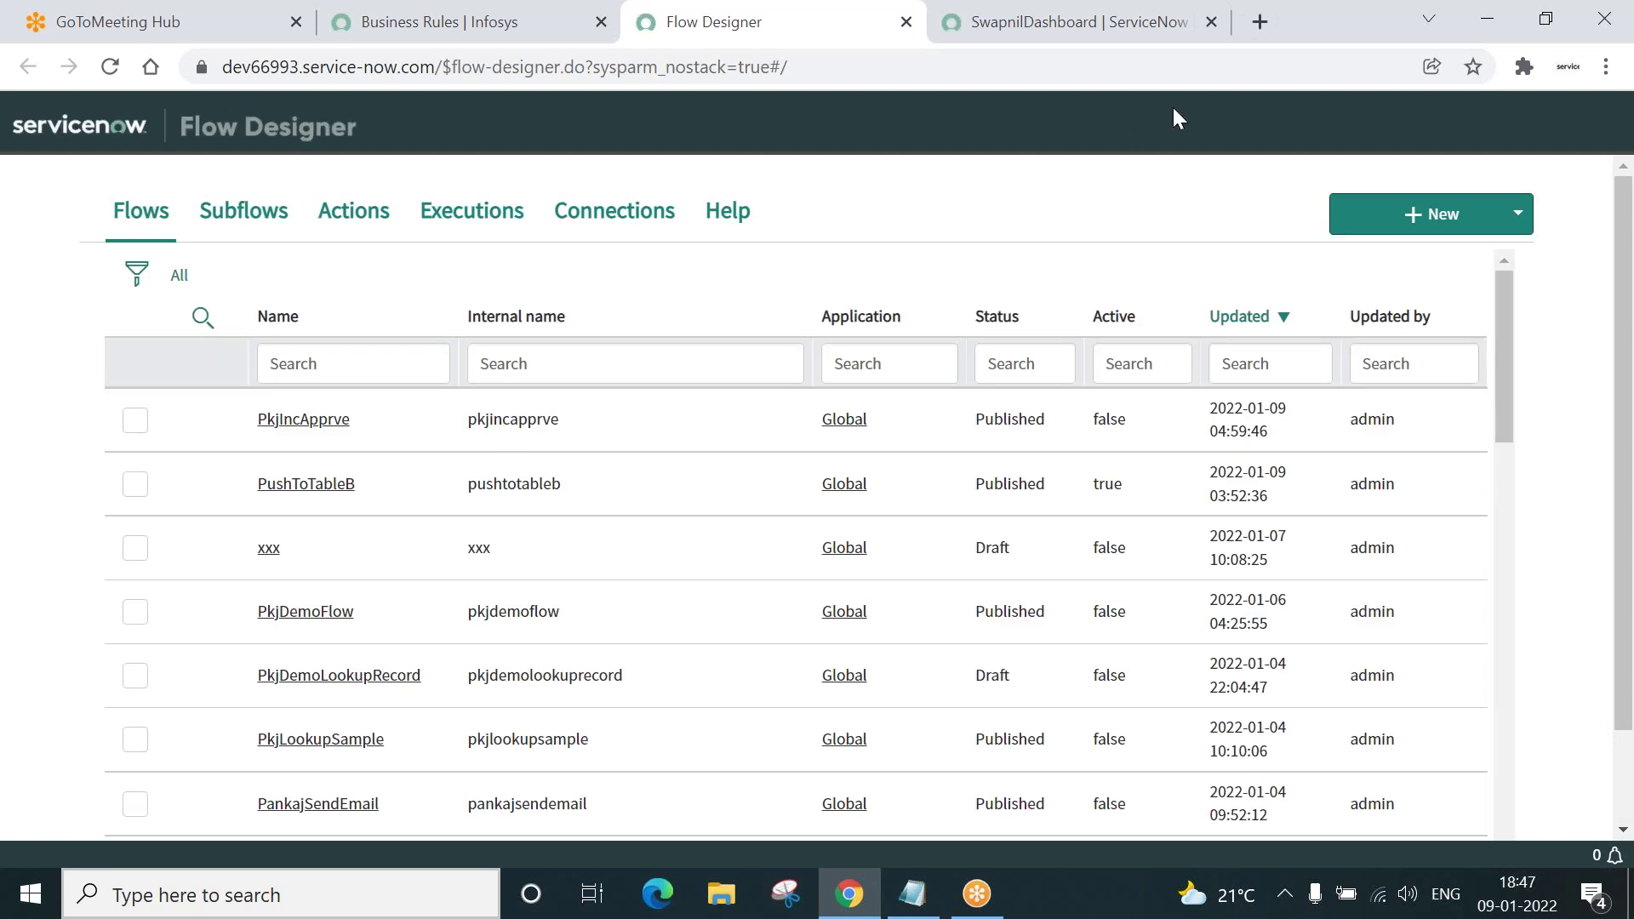
Create a new Flow from the New dropdown in Flow Designer.
{"action": "left_click", "coordinate": [1517, 213]}
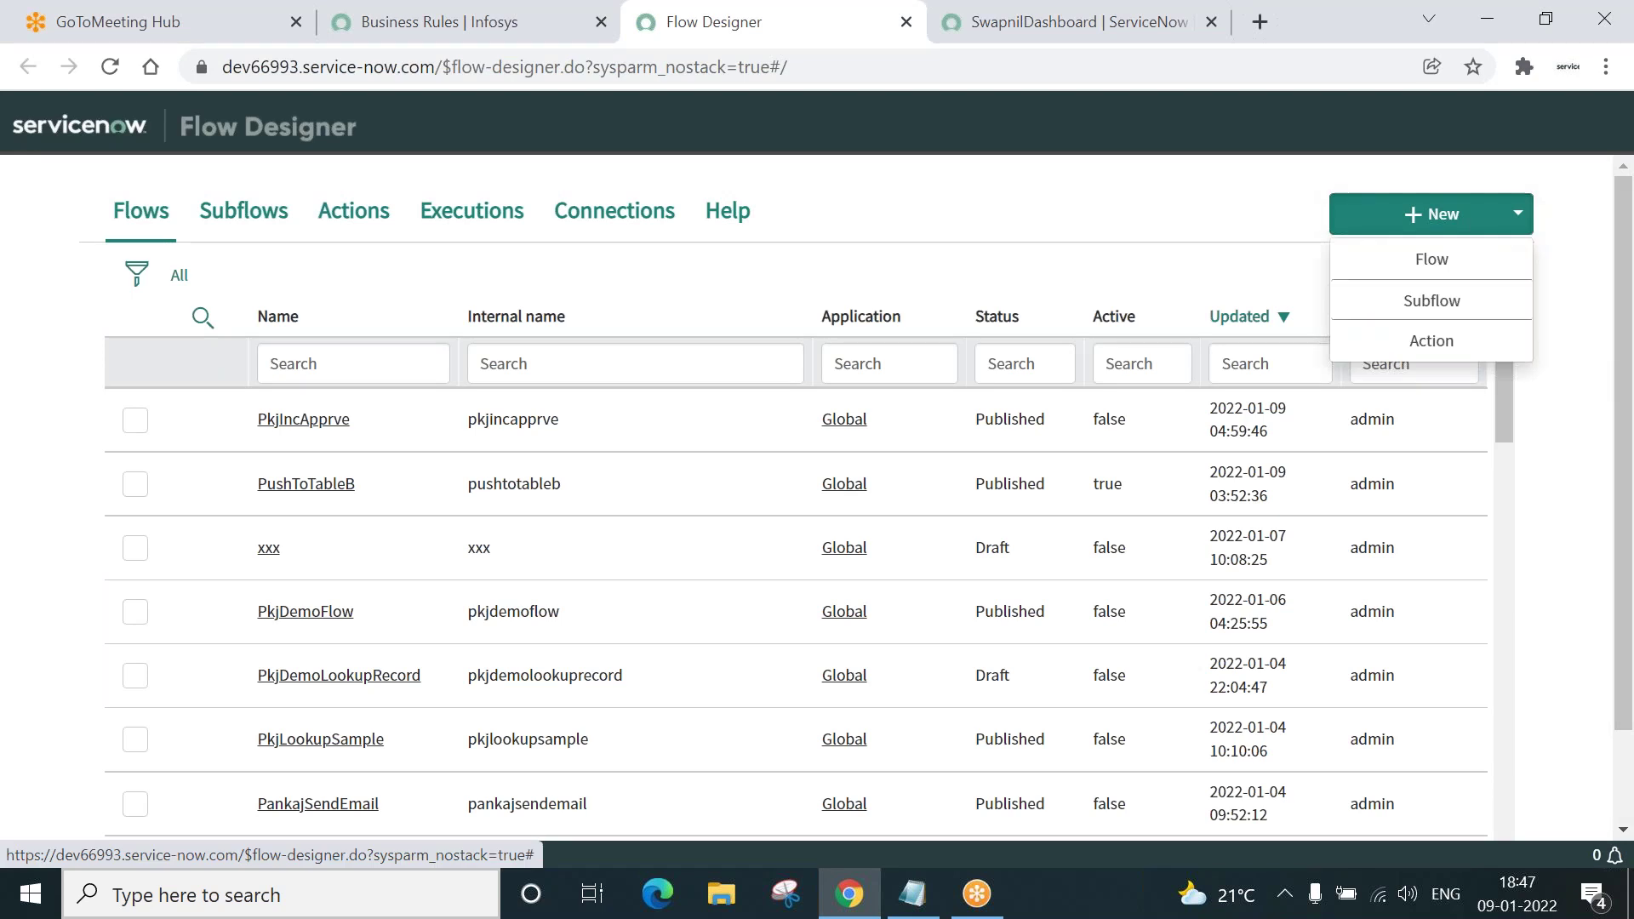
{"action": "left_click", "coordinate": [1440, 262]}
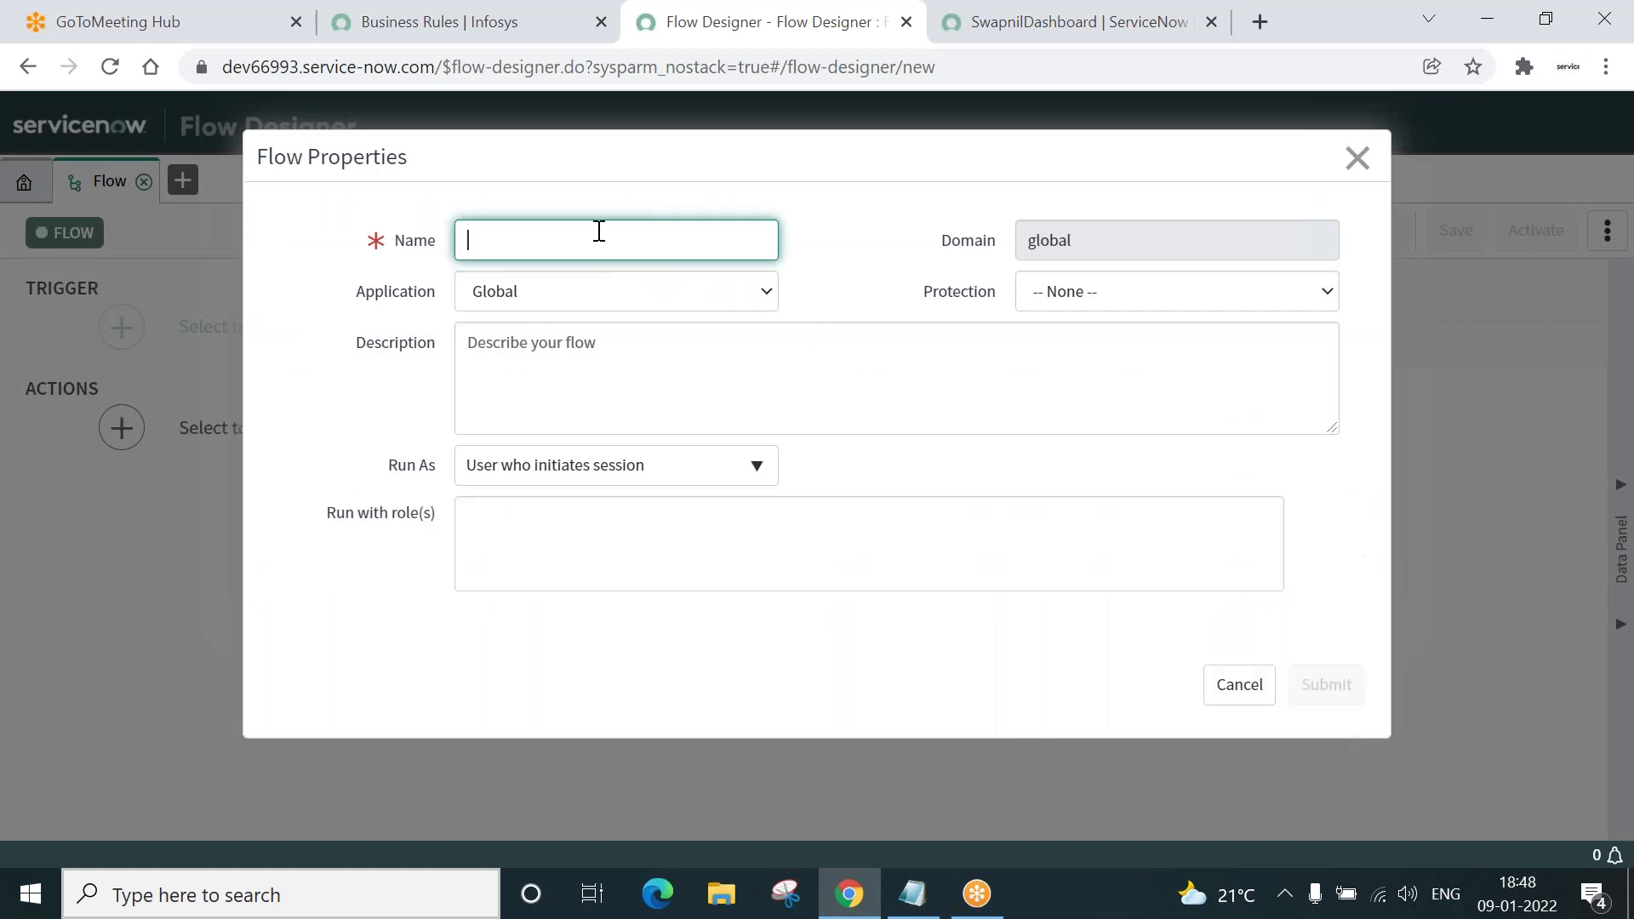
Name the new flow PkjIncidentApproval and submit its properties.
{"action": "type", "text": "Pkj"}
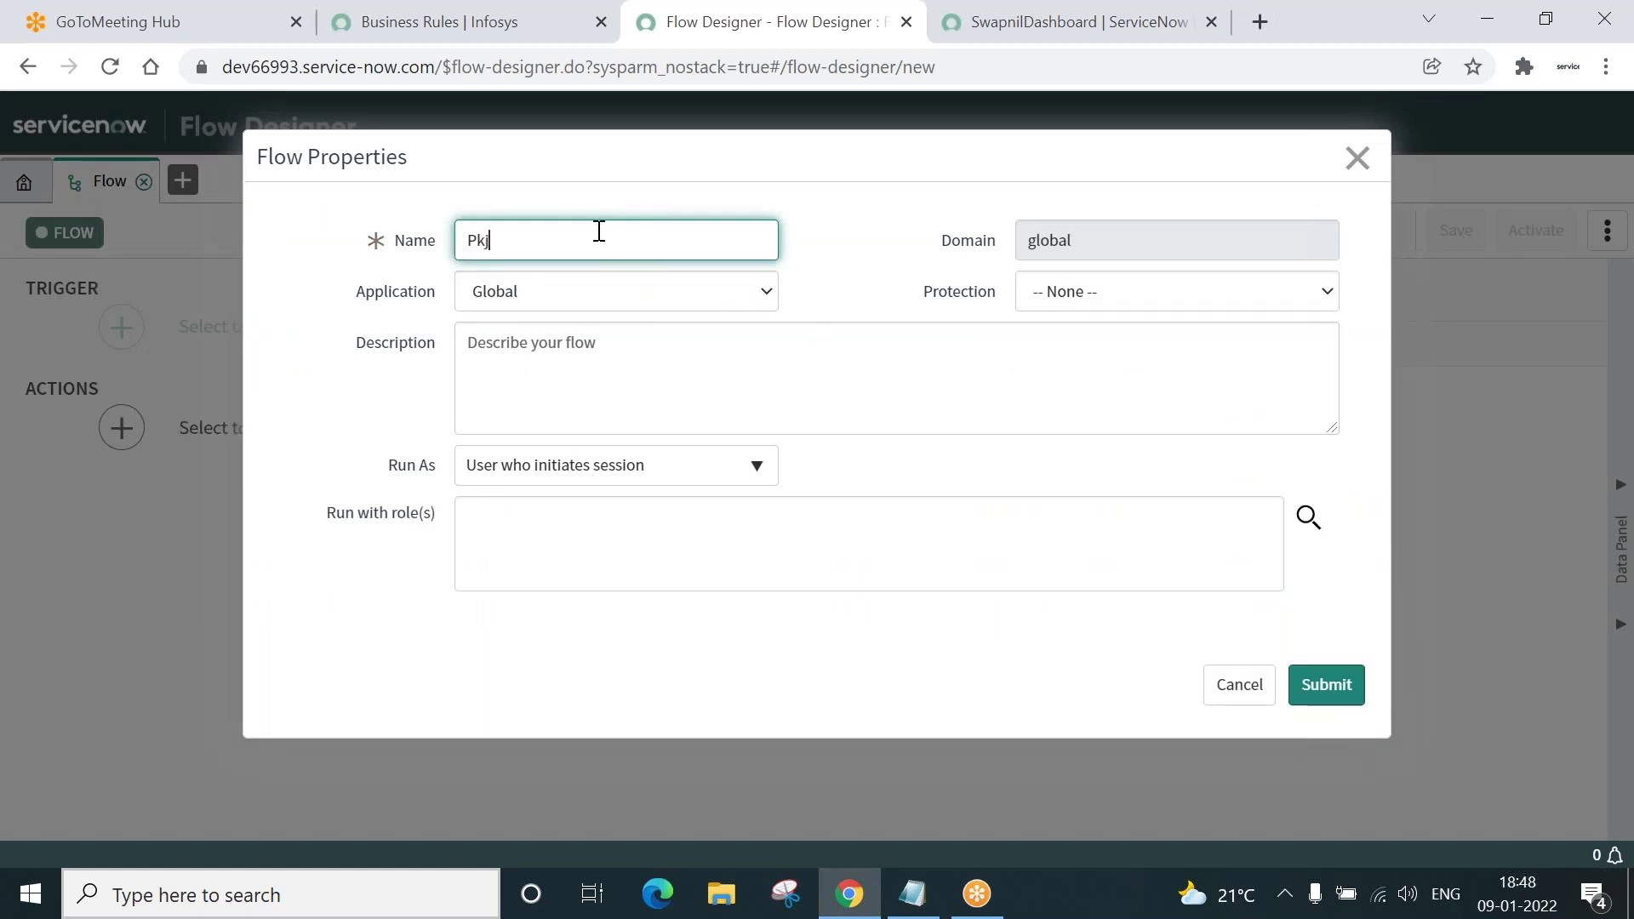
{"action": "type", "text": "Incident"}
{"action": "key", "text": "ctrl+a"}
{"action": "key", "text": "End"}
{"action": "type", "text": "Approval"}
{"action": "left_click", "coordinate": [1321, 695]}
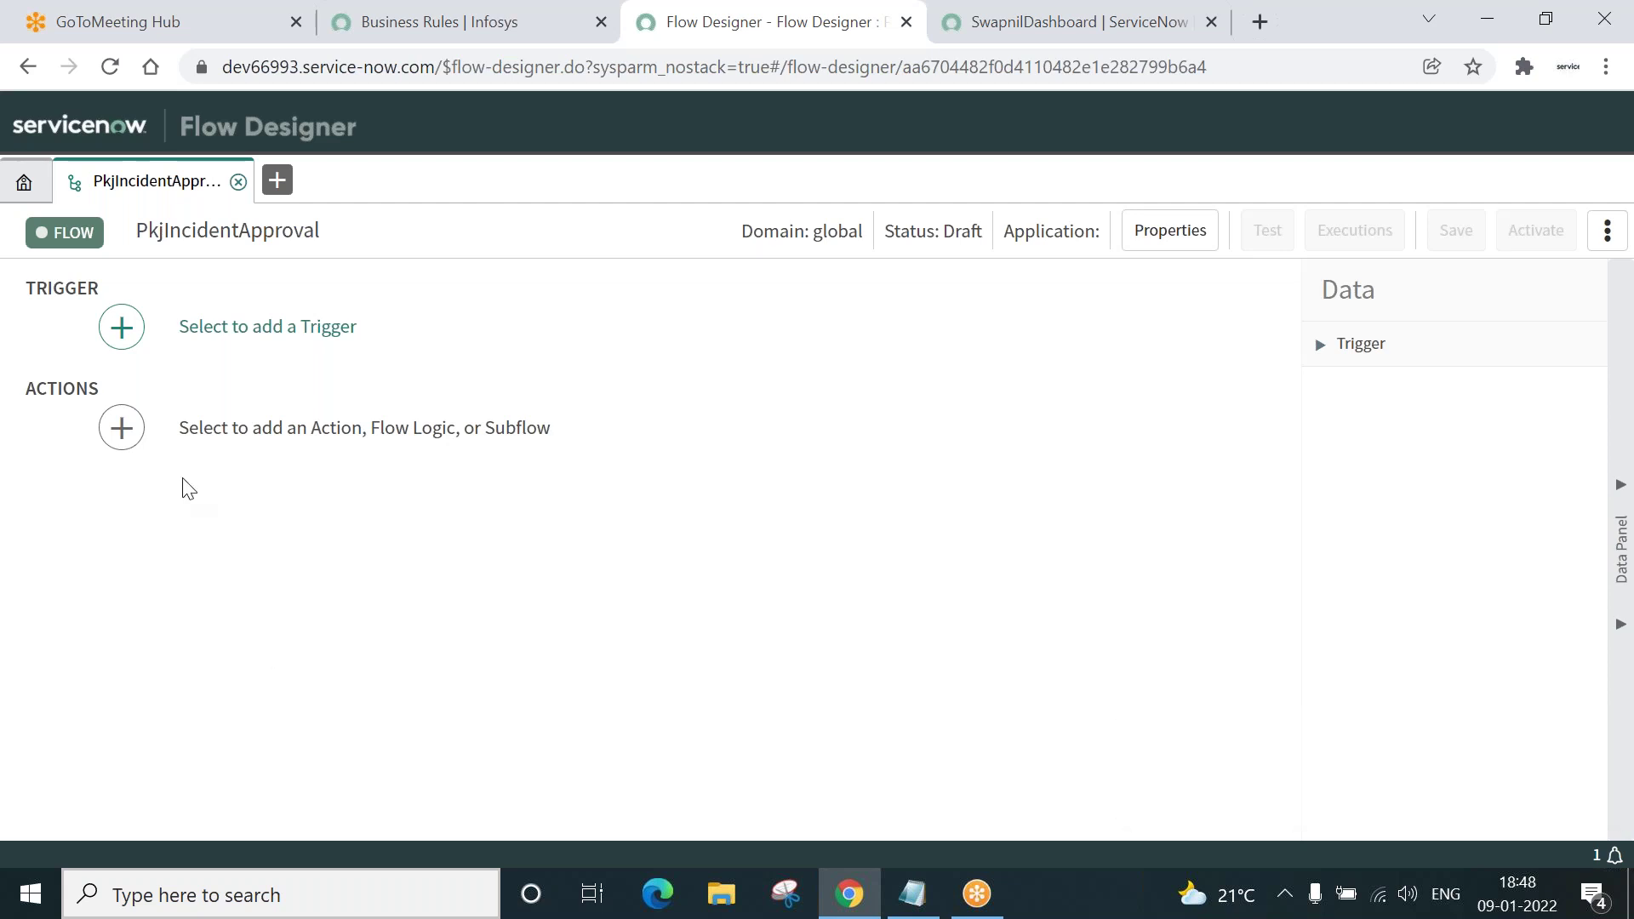
{"action": "left_click", "coordinate": [226, 325]}
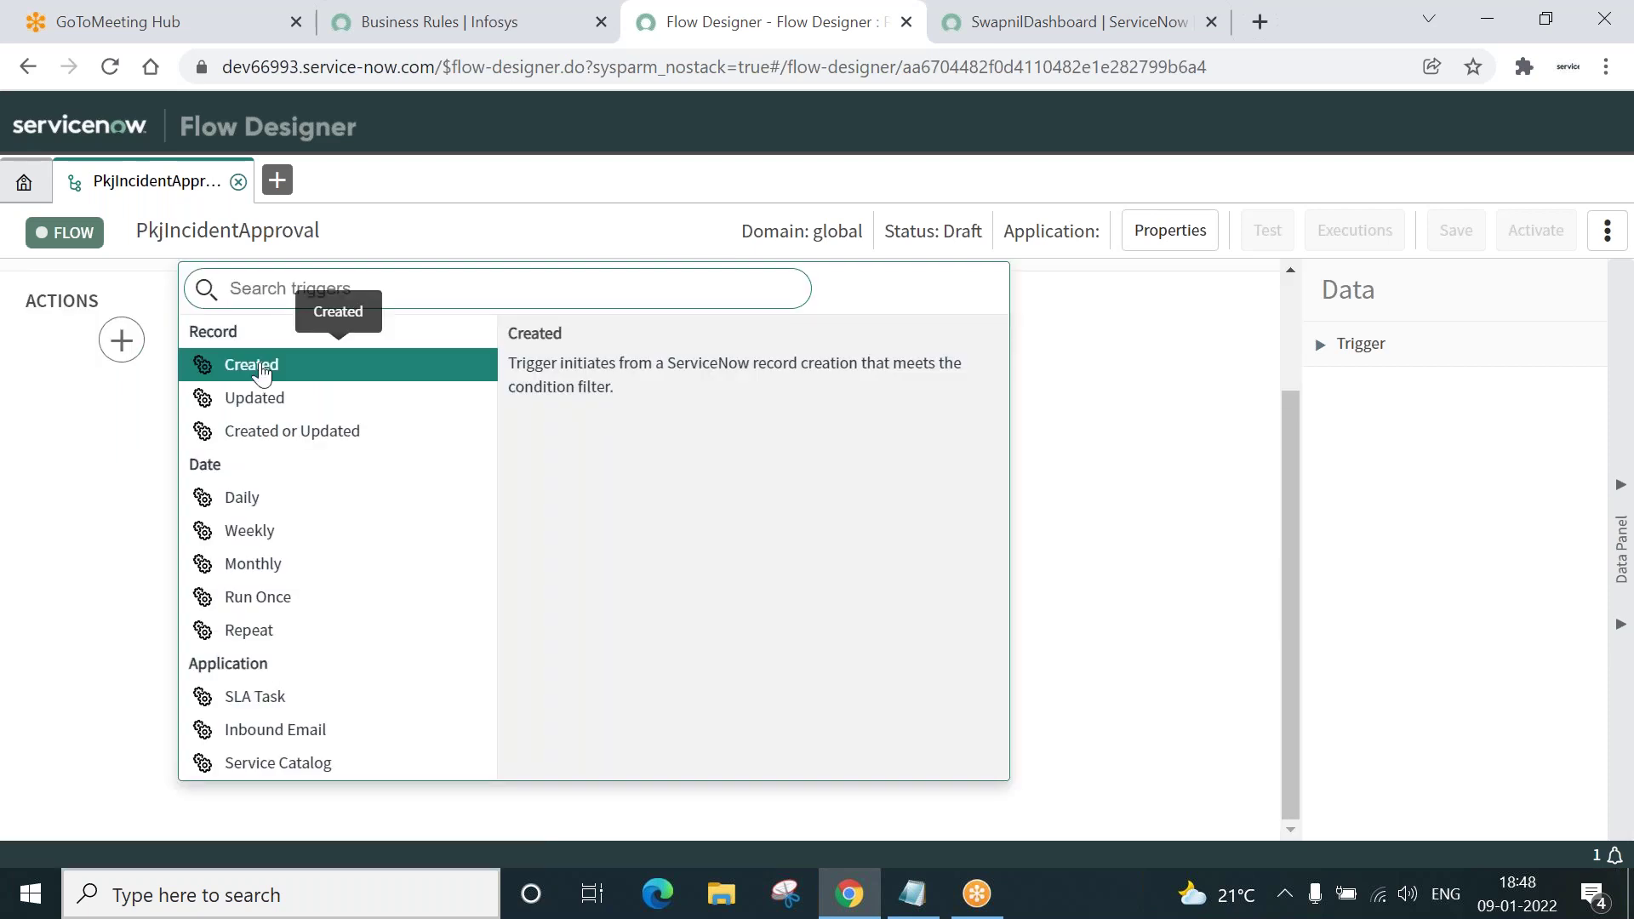
Choose a Created record trigger on the Incident table.
{"action": "left_click", "coordinate": [262, 373]}
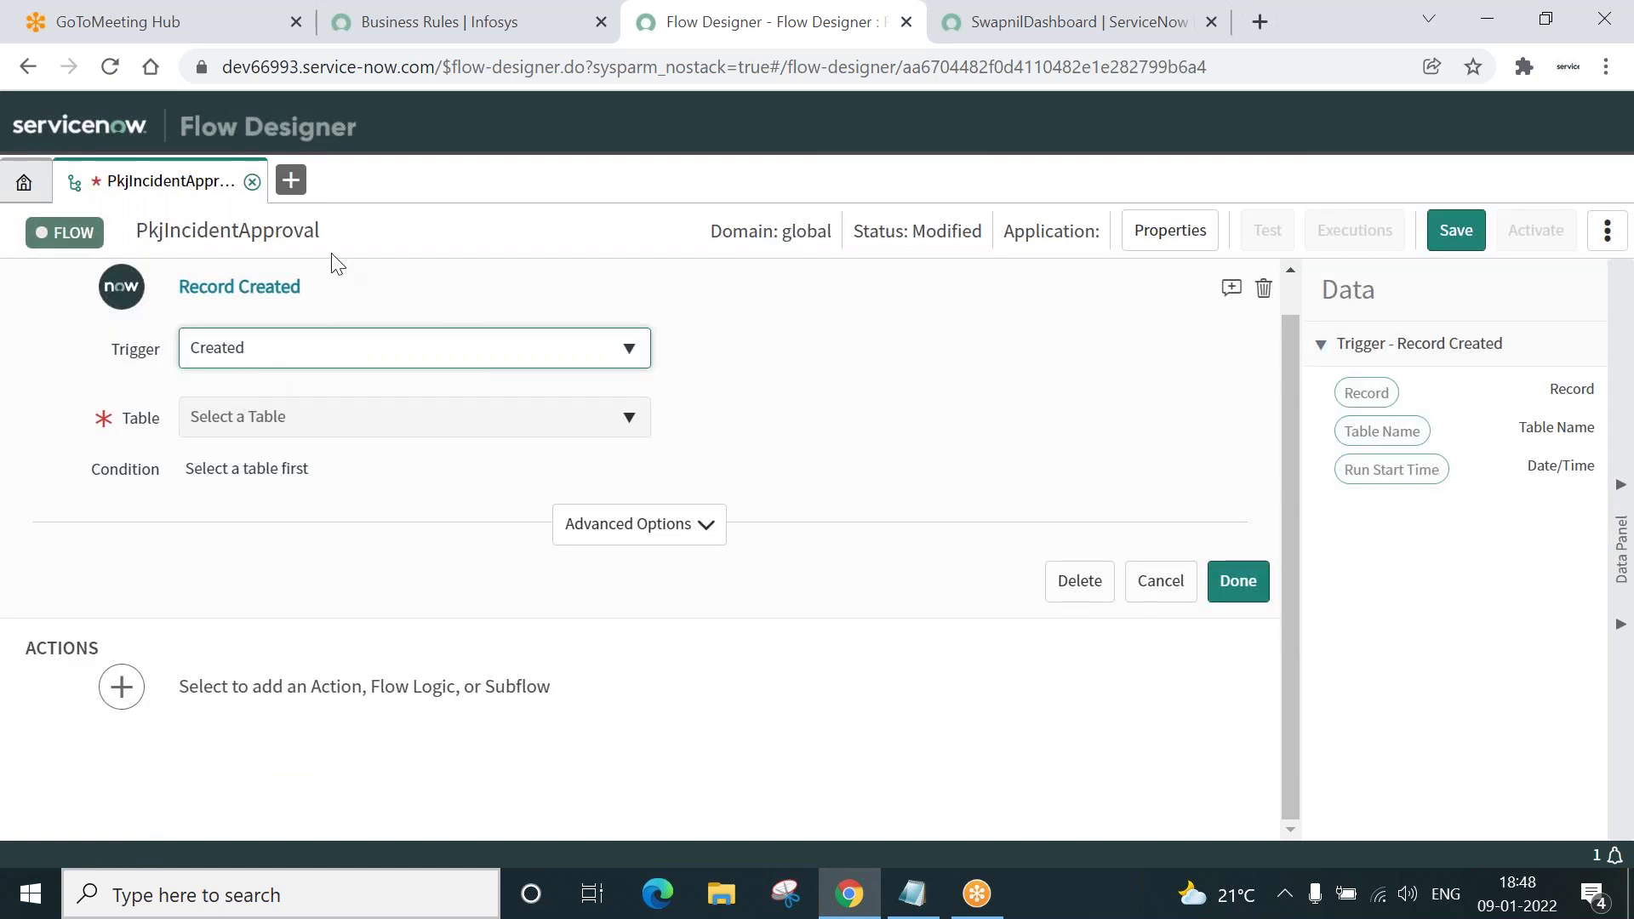
{"action": "left_click", "coordinate": [500, 425]}
{"action": "type", "text": "inci"}
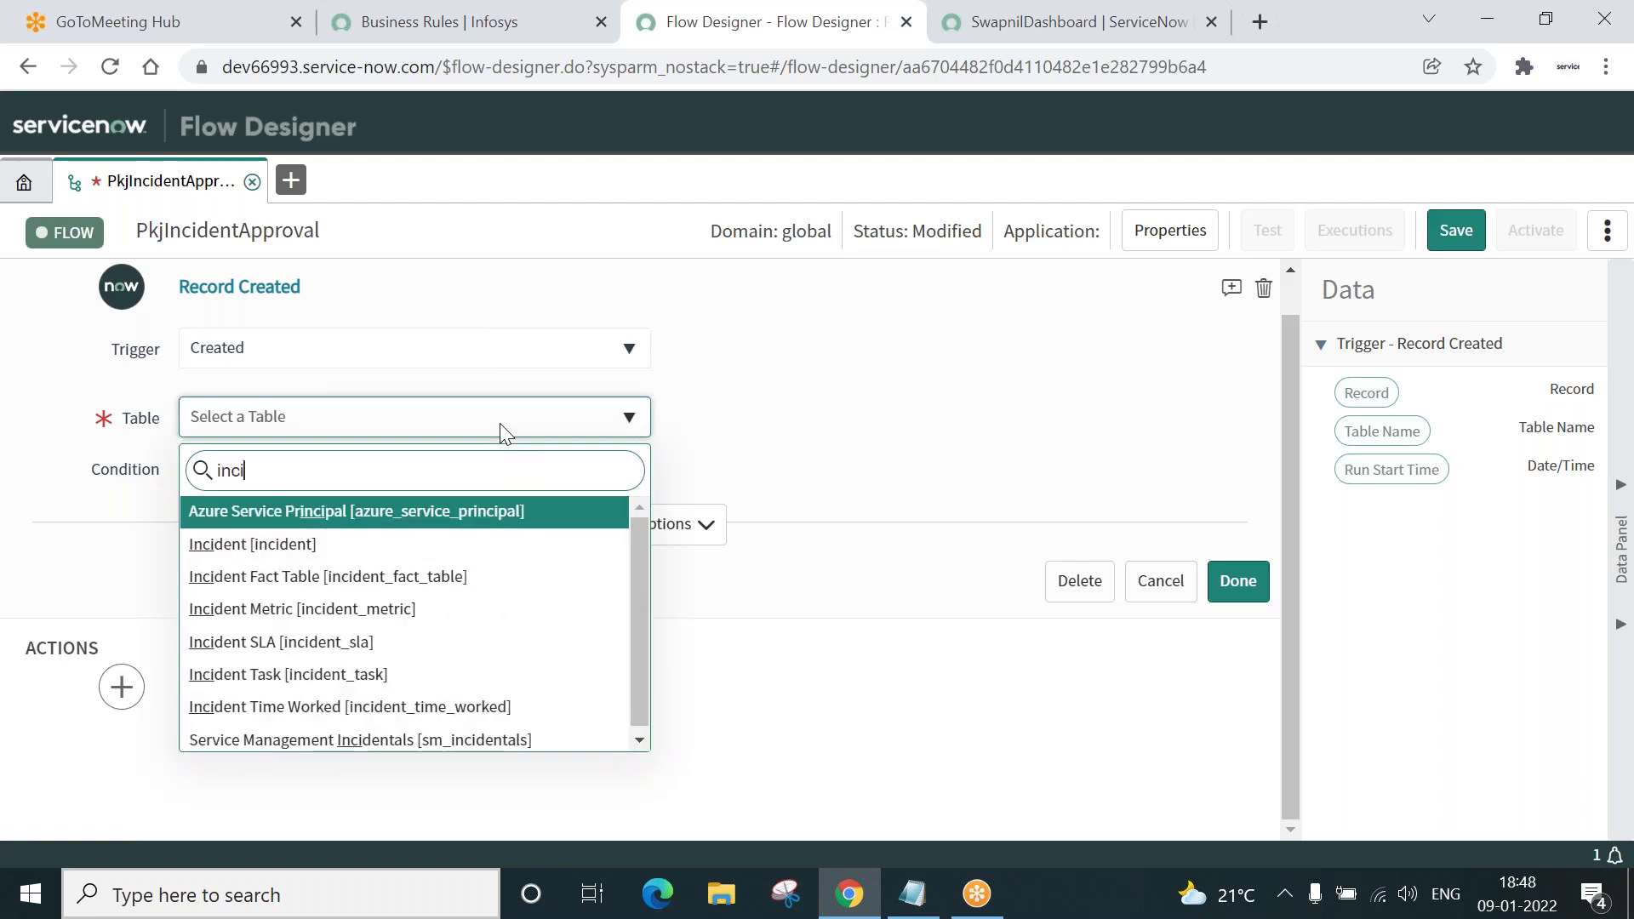
{"action": "type", "text": "den"}
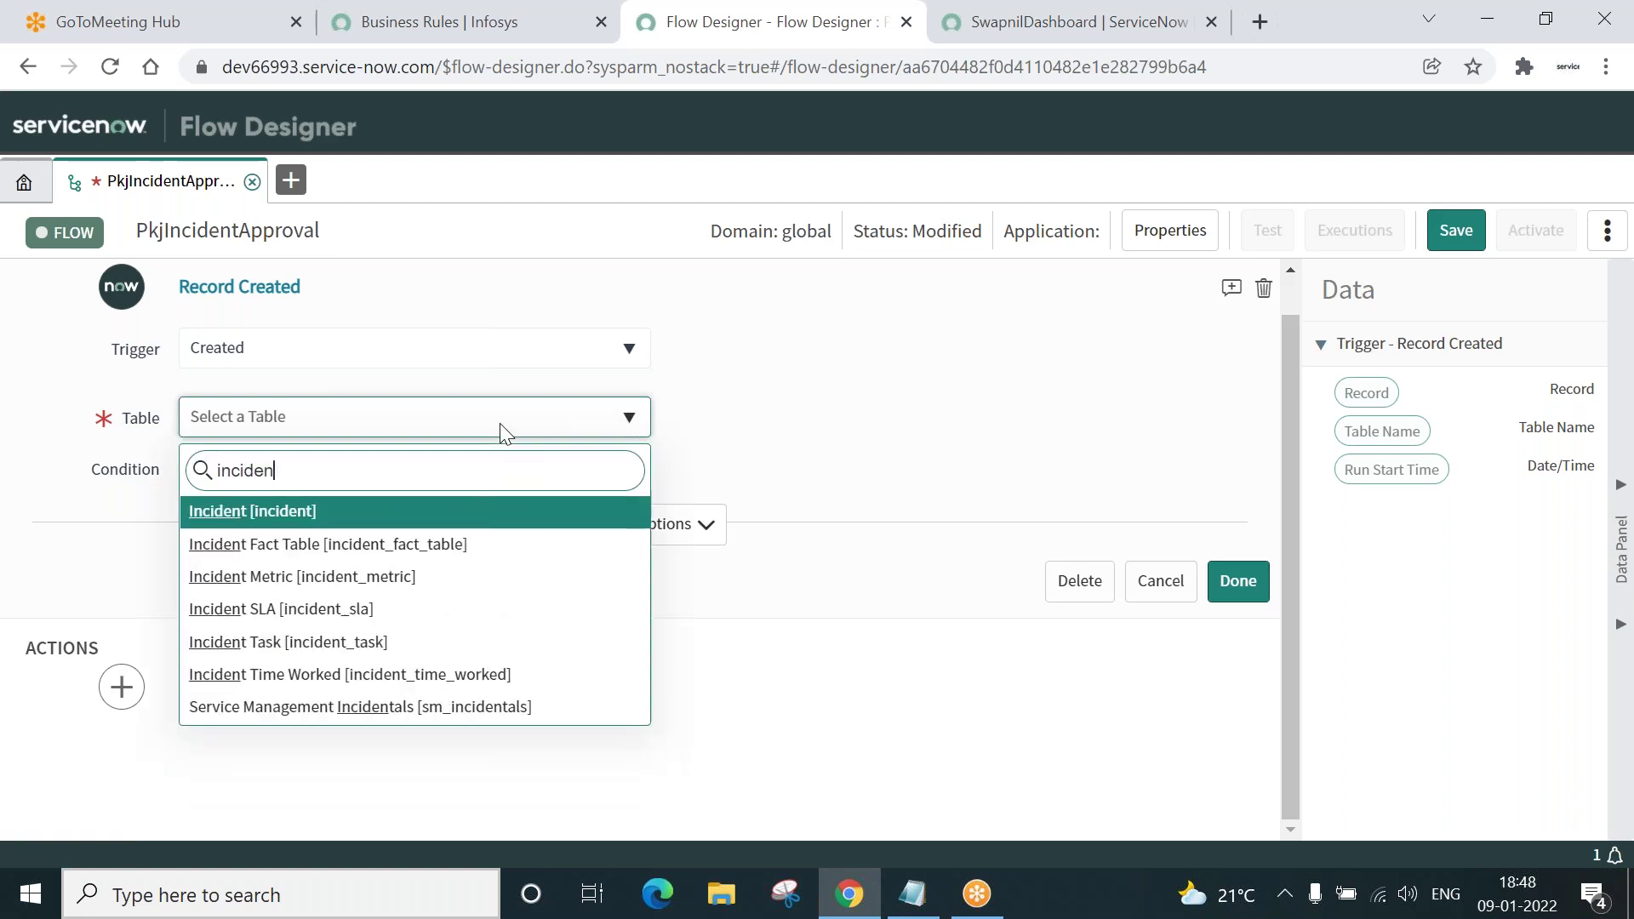
{"action": "left_click", "coordinate": [220, 513]}
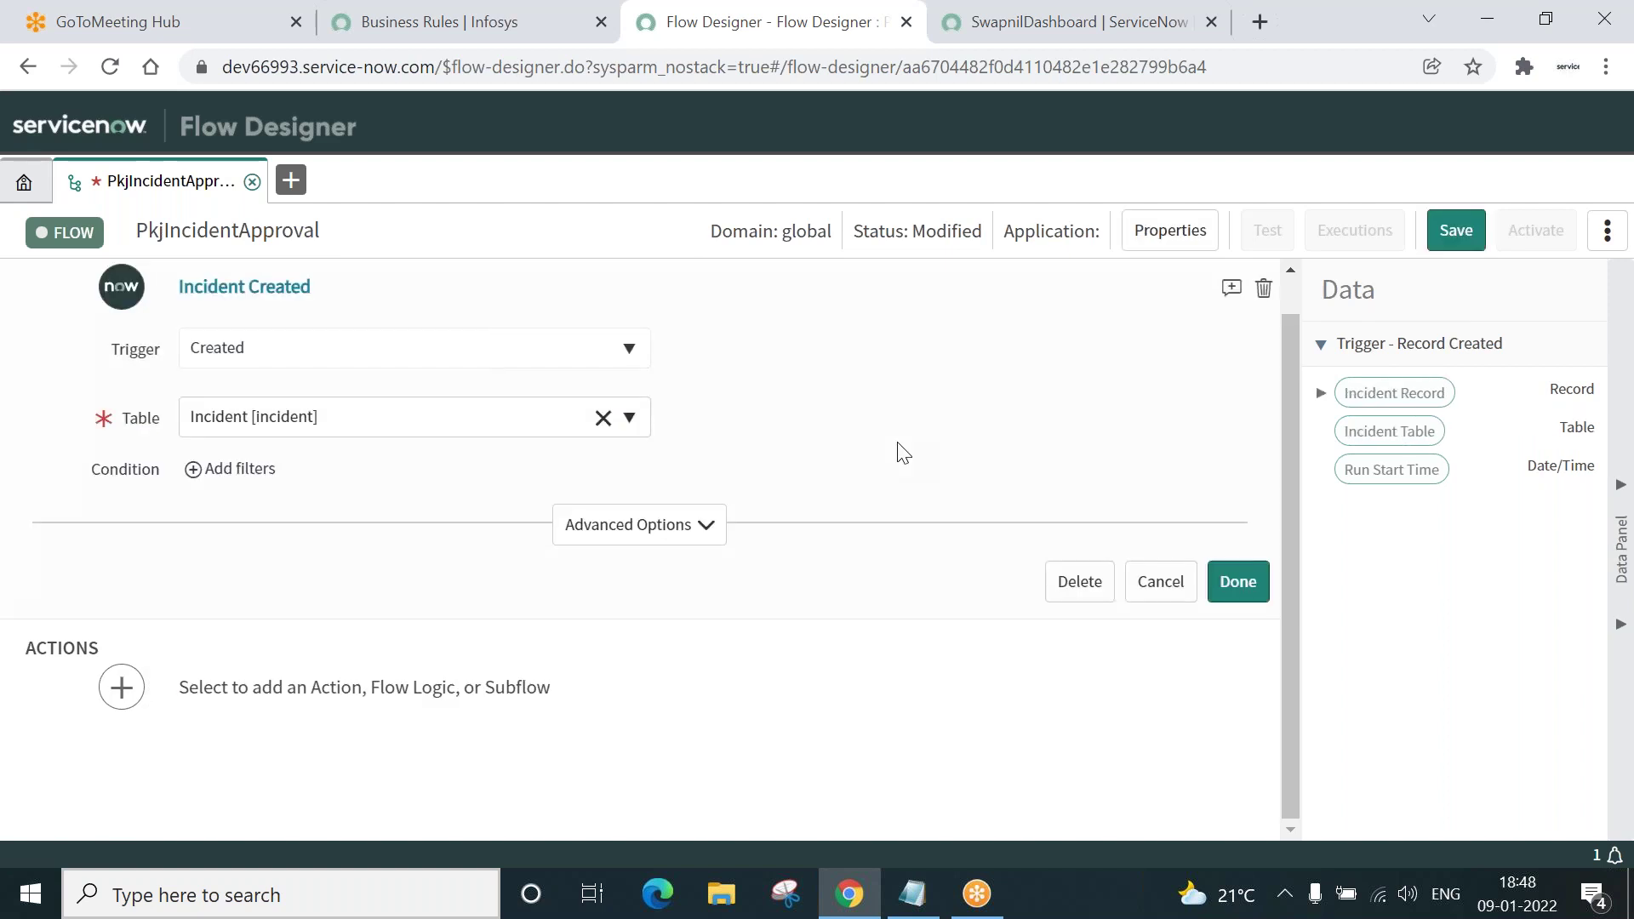
Add the trigger filter Category is Software and finish the trigger.
{"action": "left_click", "coordinate": [193, 470]}
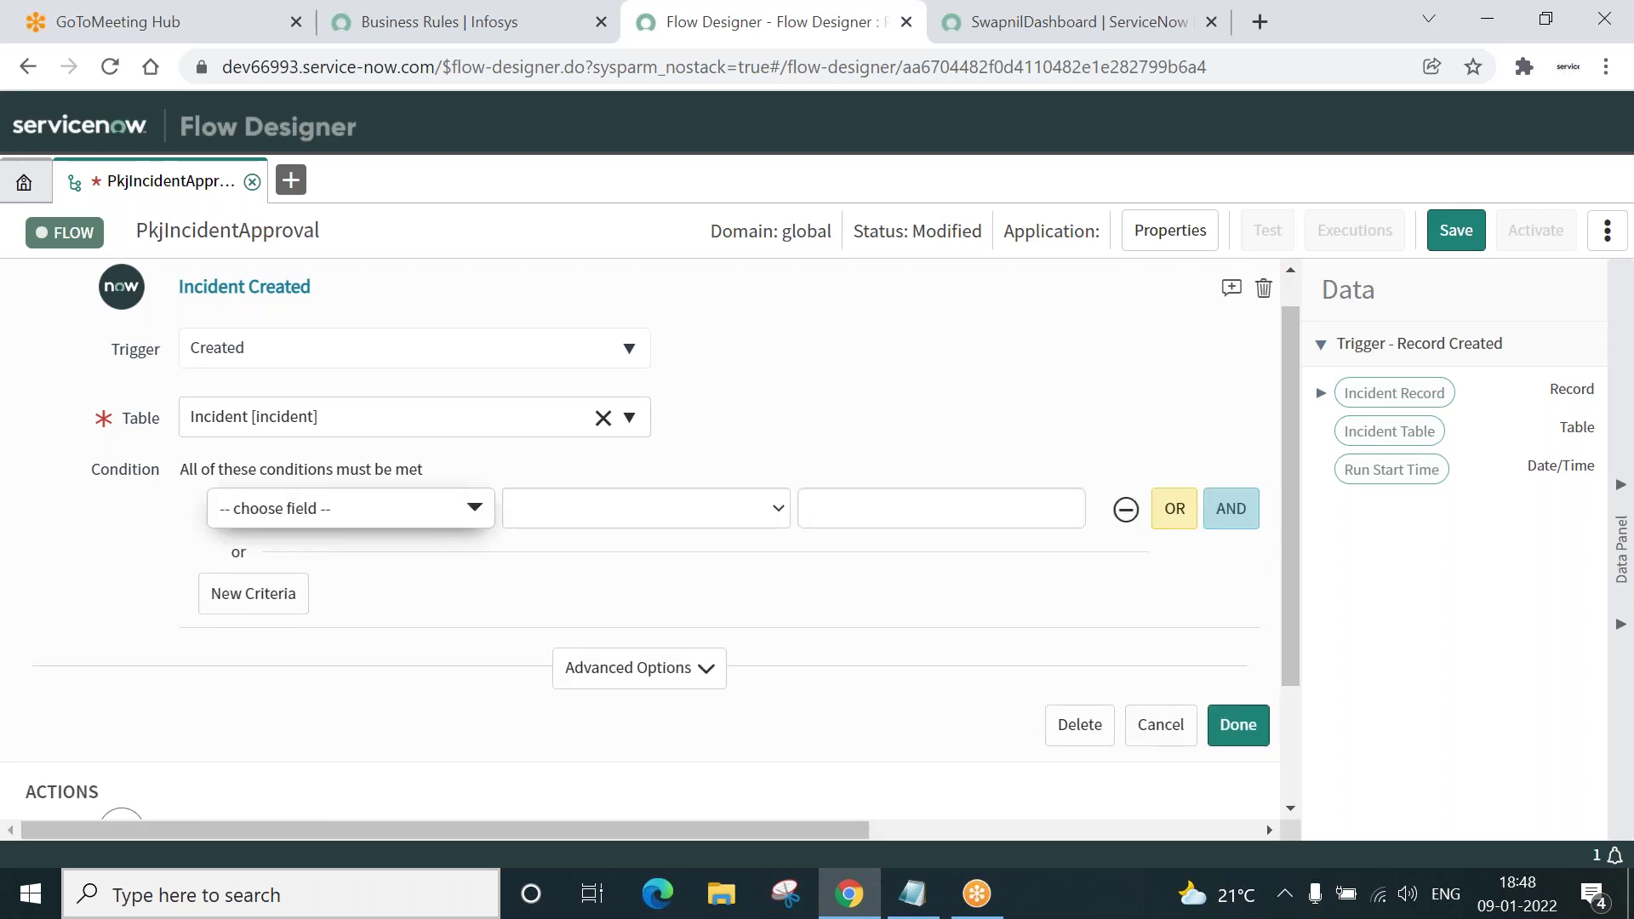
{"action": "left_click", "coordinate": [440, 517]}
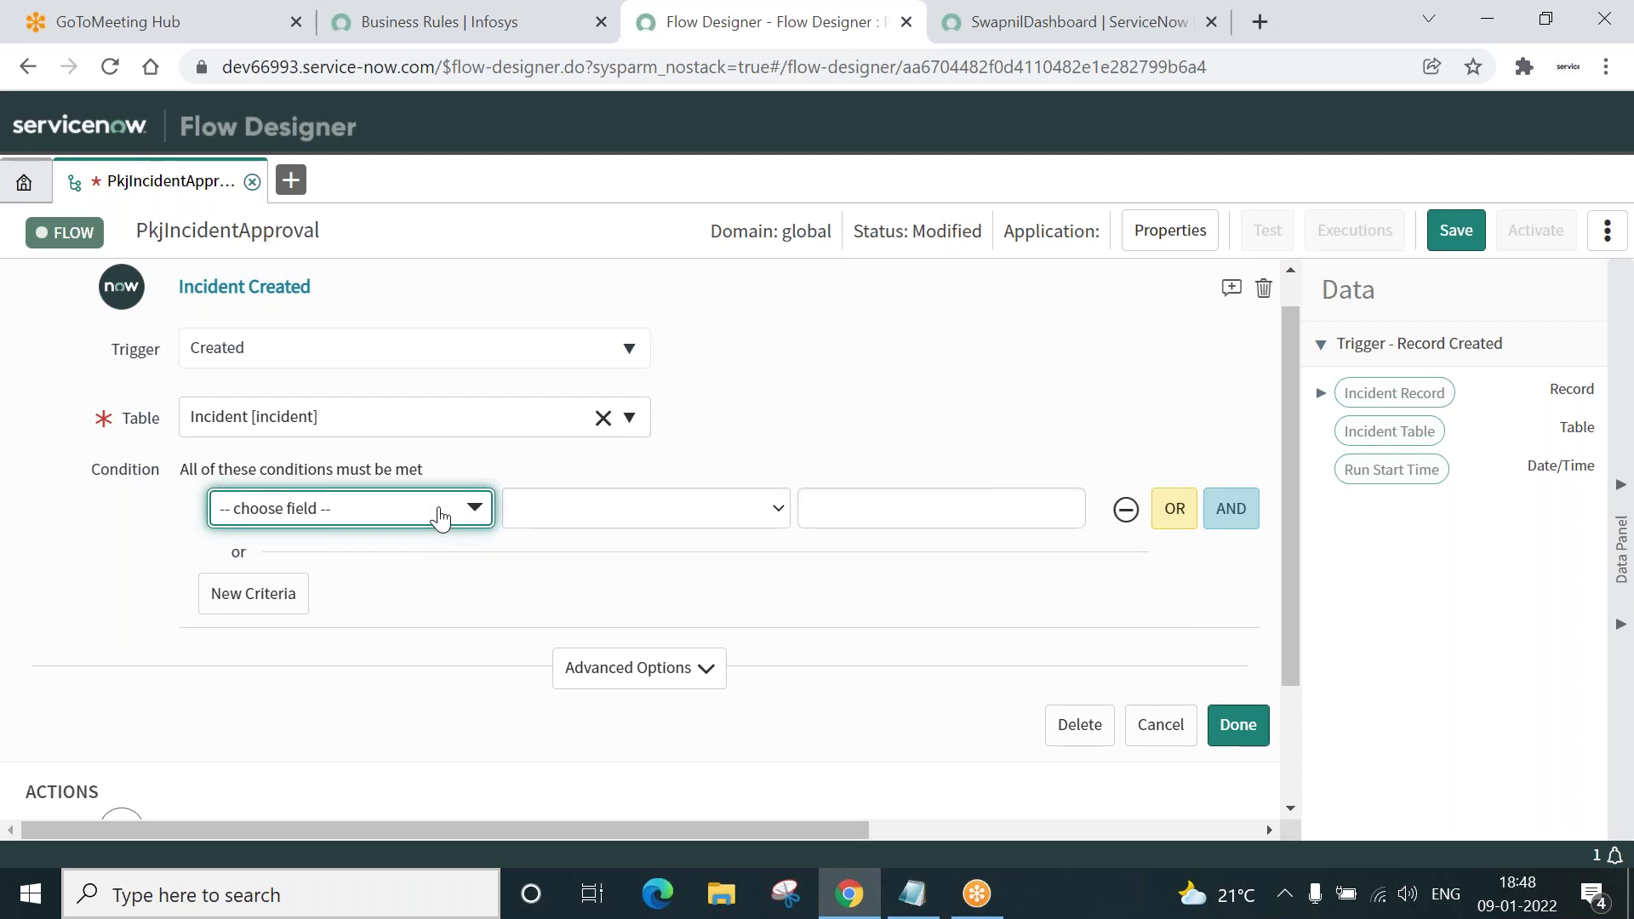
{"action": "left_click", "coordinate": [440, 517]}
{"action": "type", "text": "cate"}
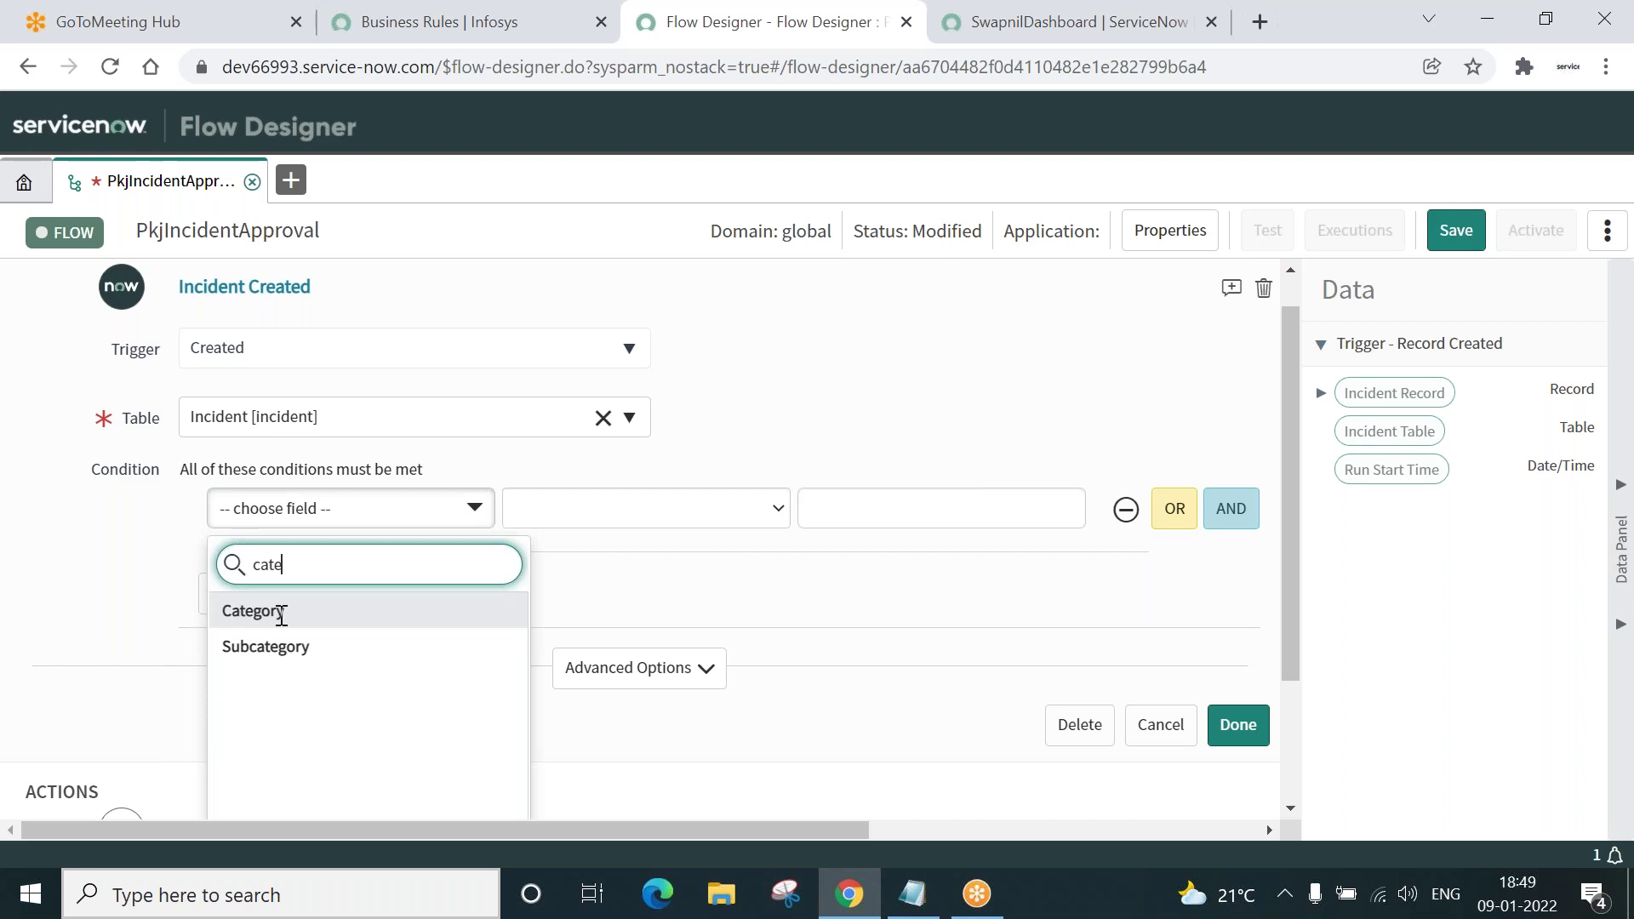
{"action": "left_click", "coordinate": [281, 613]}
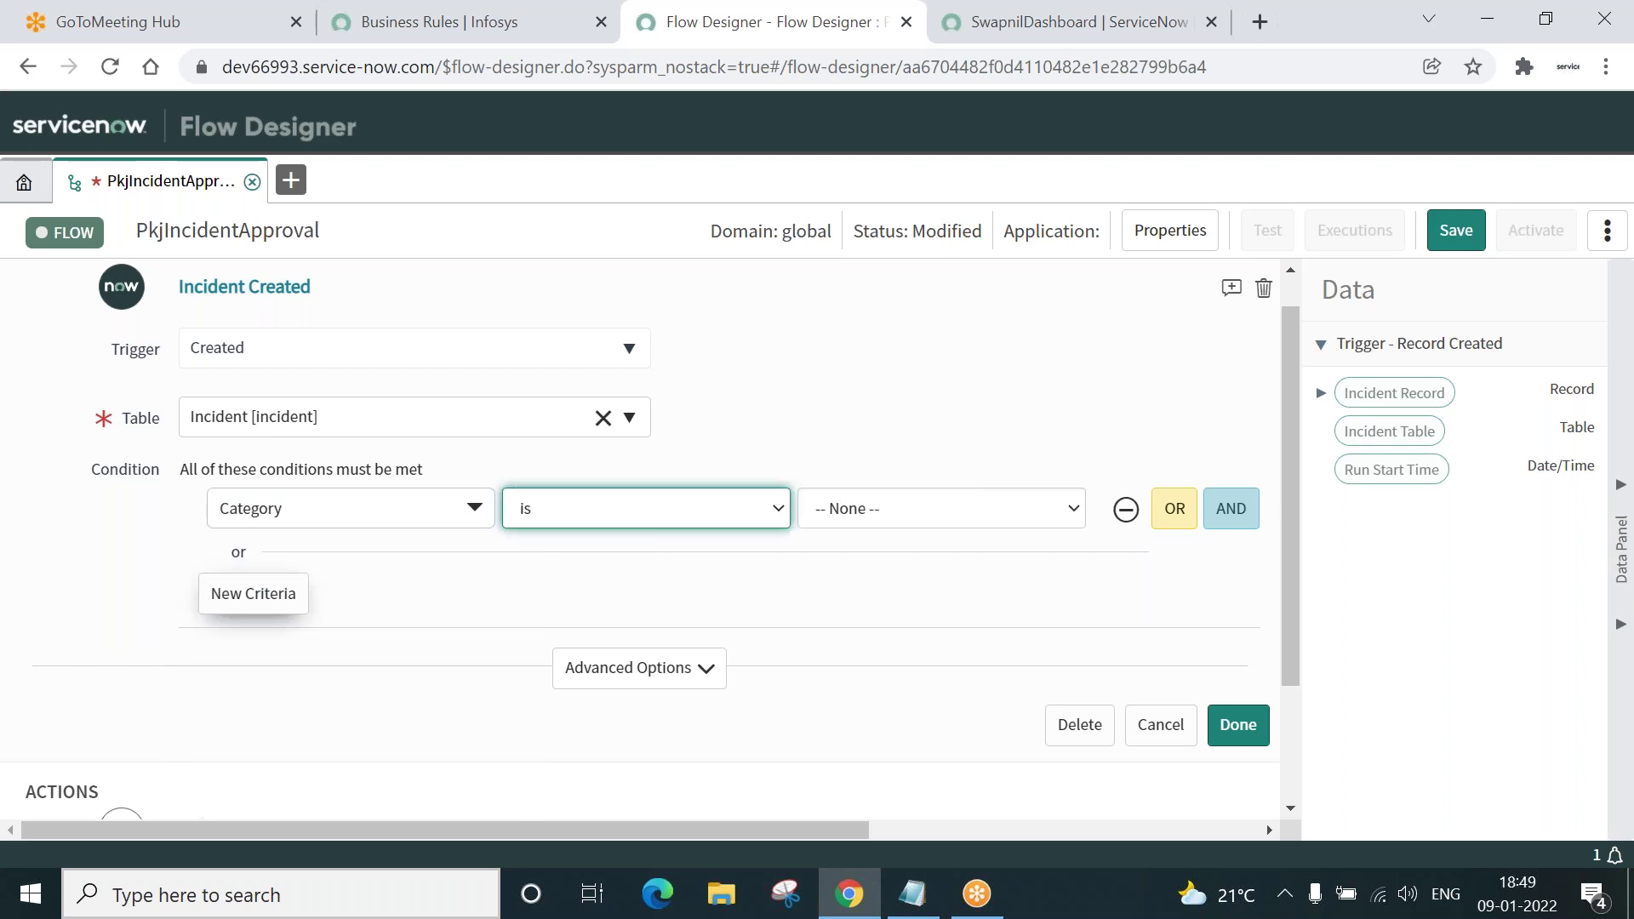
{"action": "left_click", "coordinate": [1020, 523]}
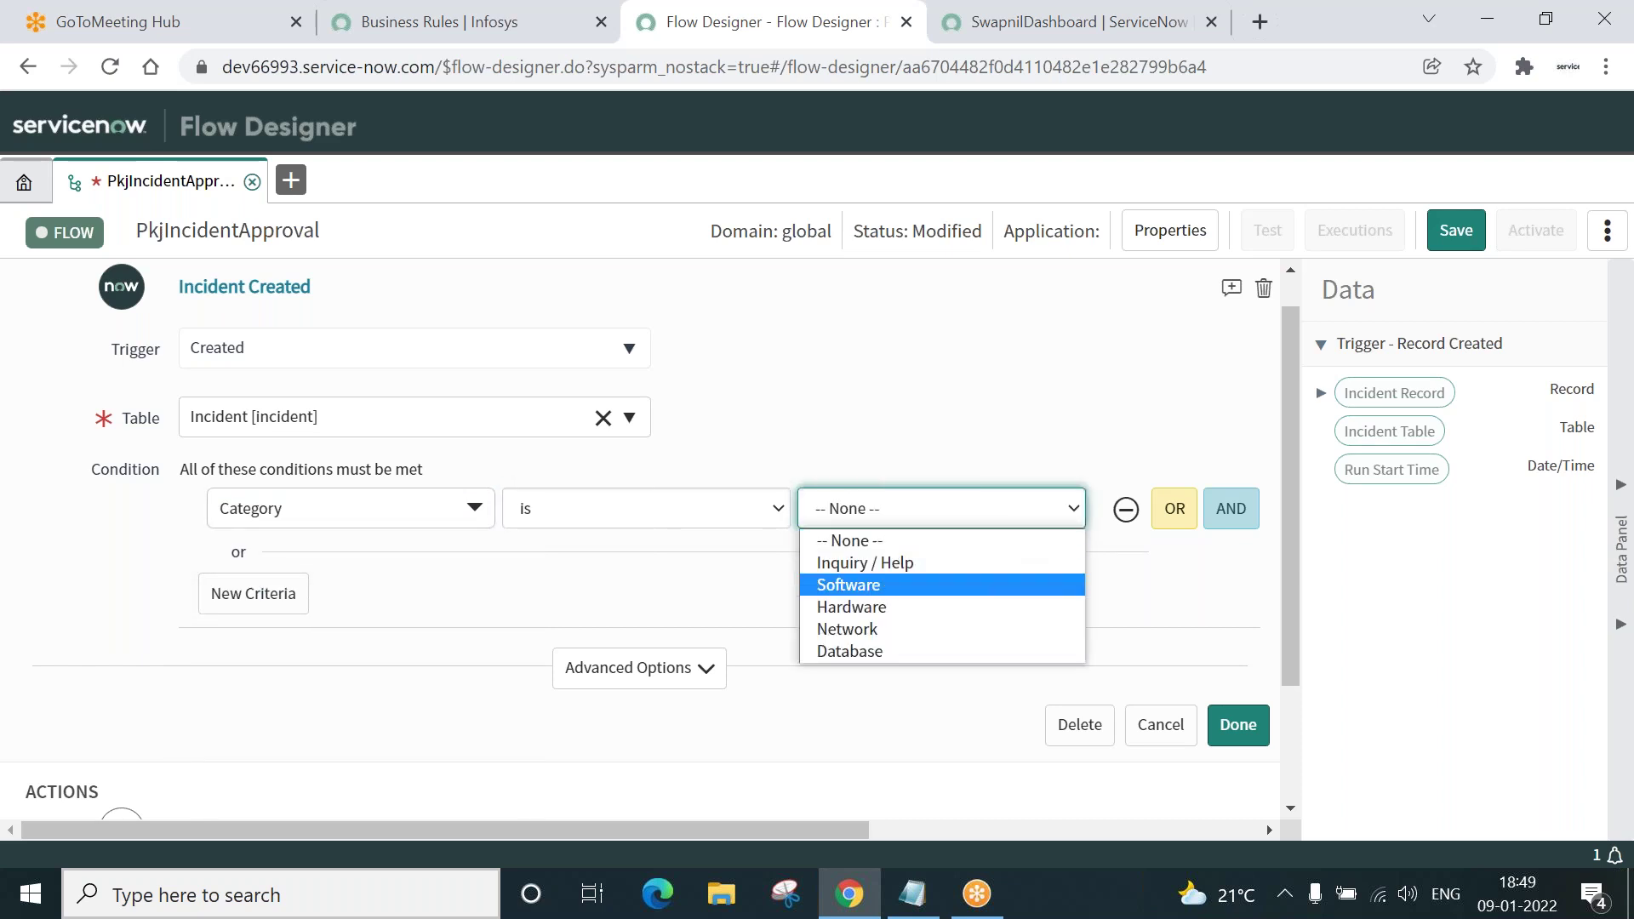
{"action": "left_click", "coordinate": [848, 584]}
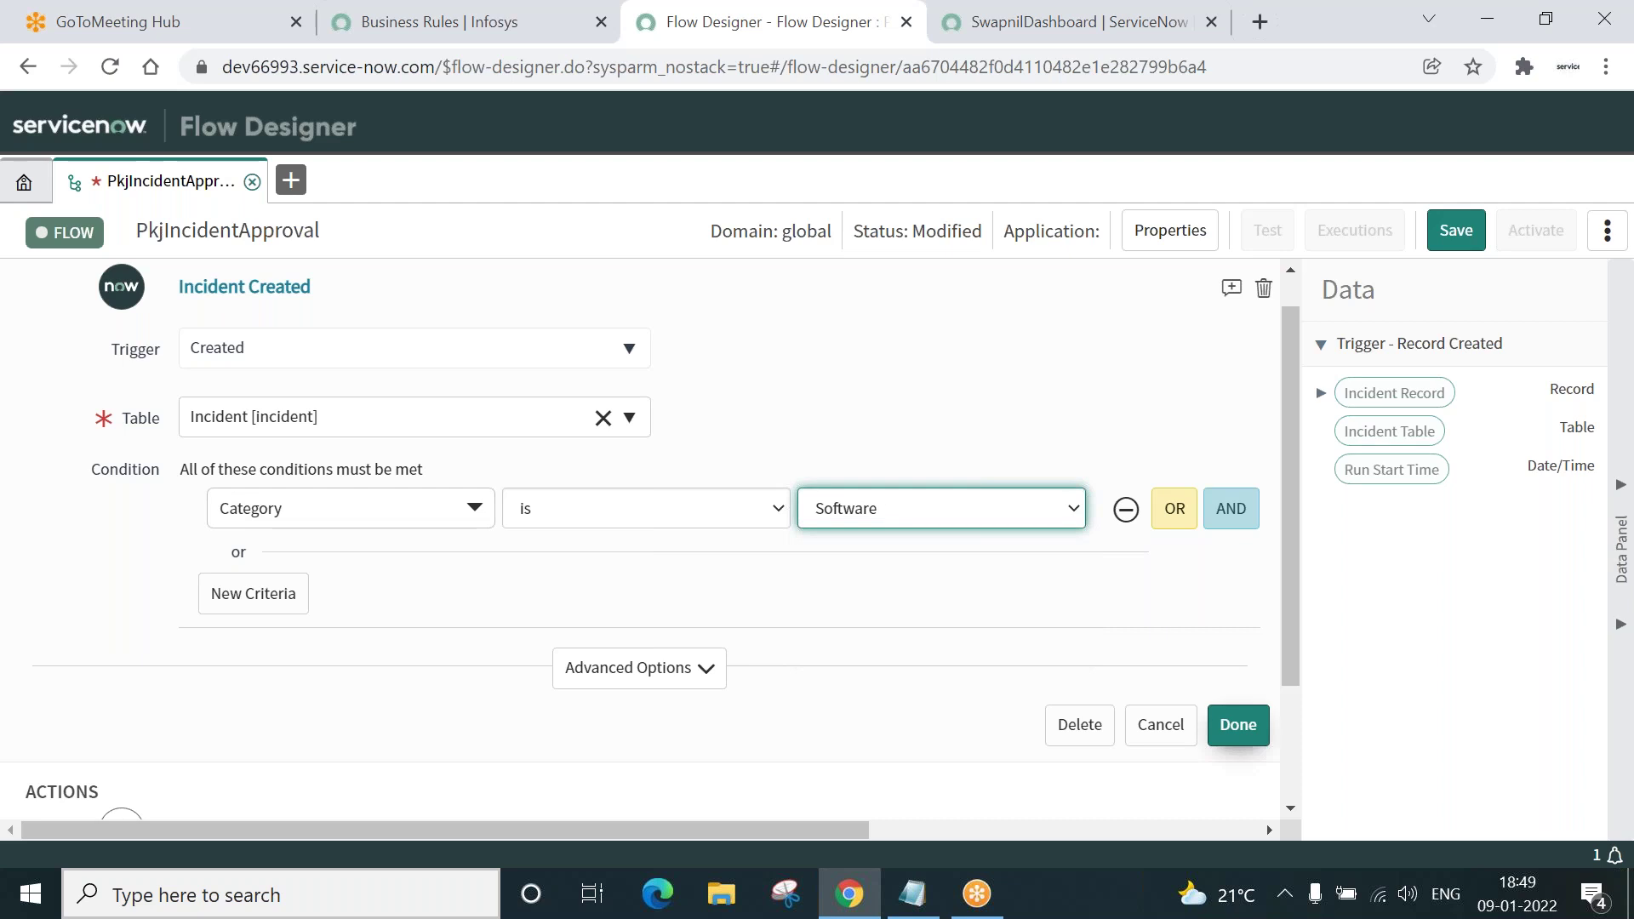
{"action": "left_click", "coordinate": [1238, 725]}
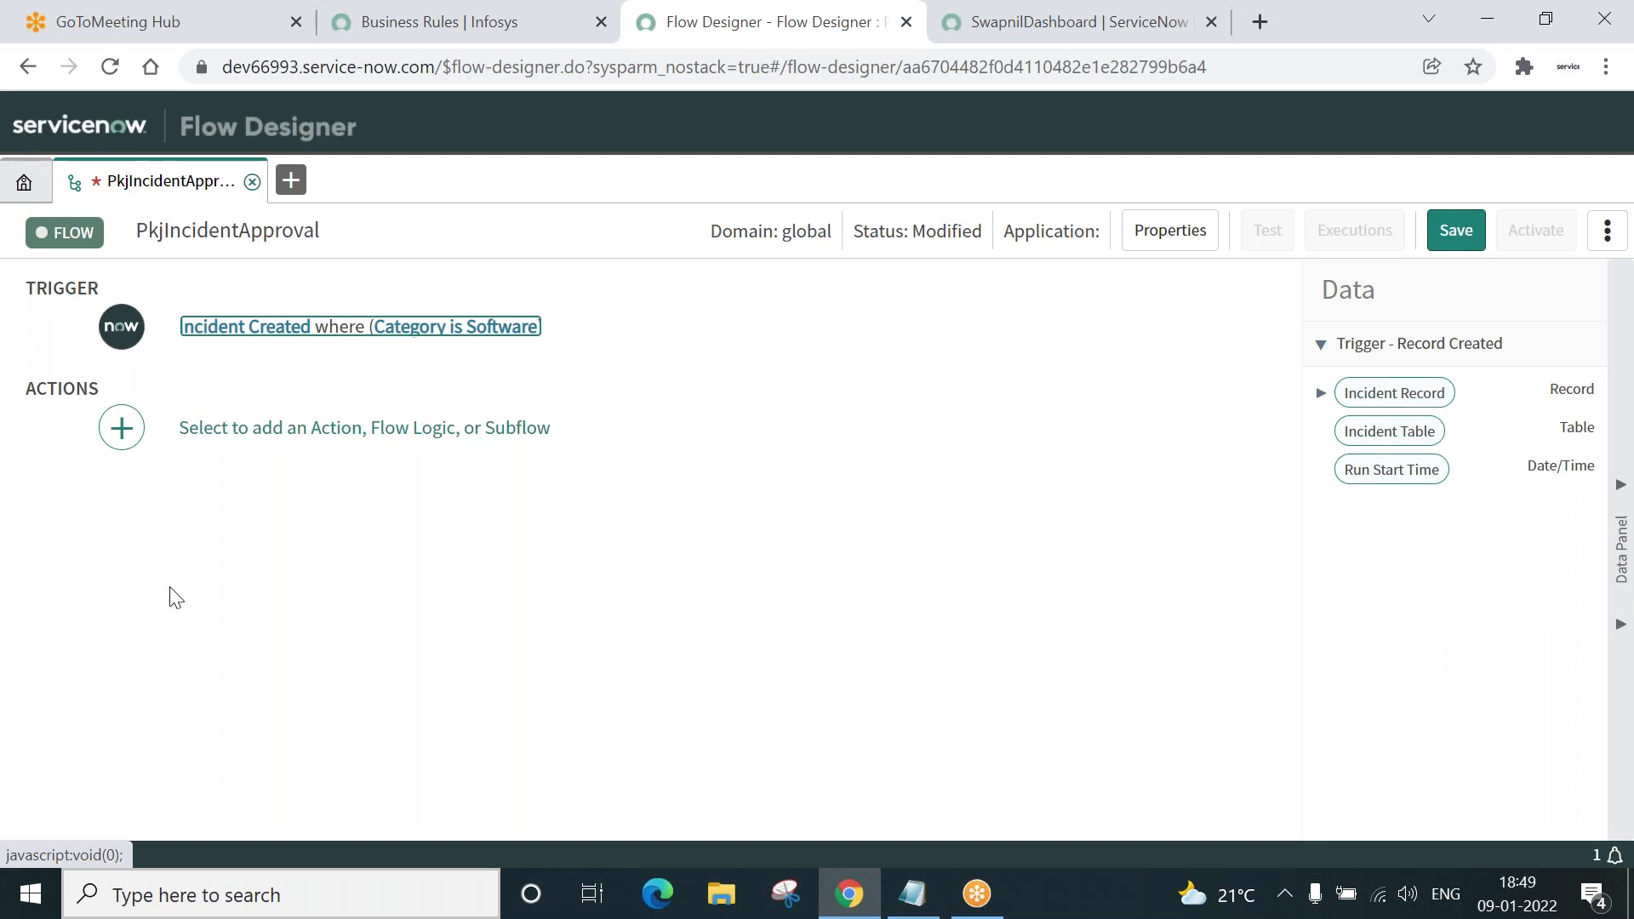
Add an Ask For Approval action whose Record is the trigger's Incident Record.
{"action": "left_click", "coordinate": [122, 429]}
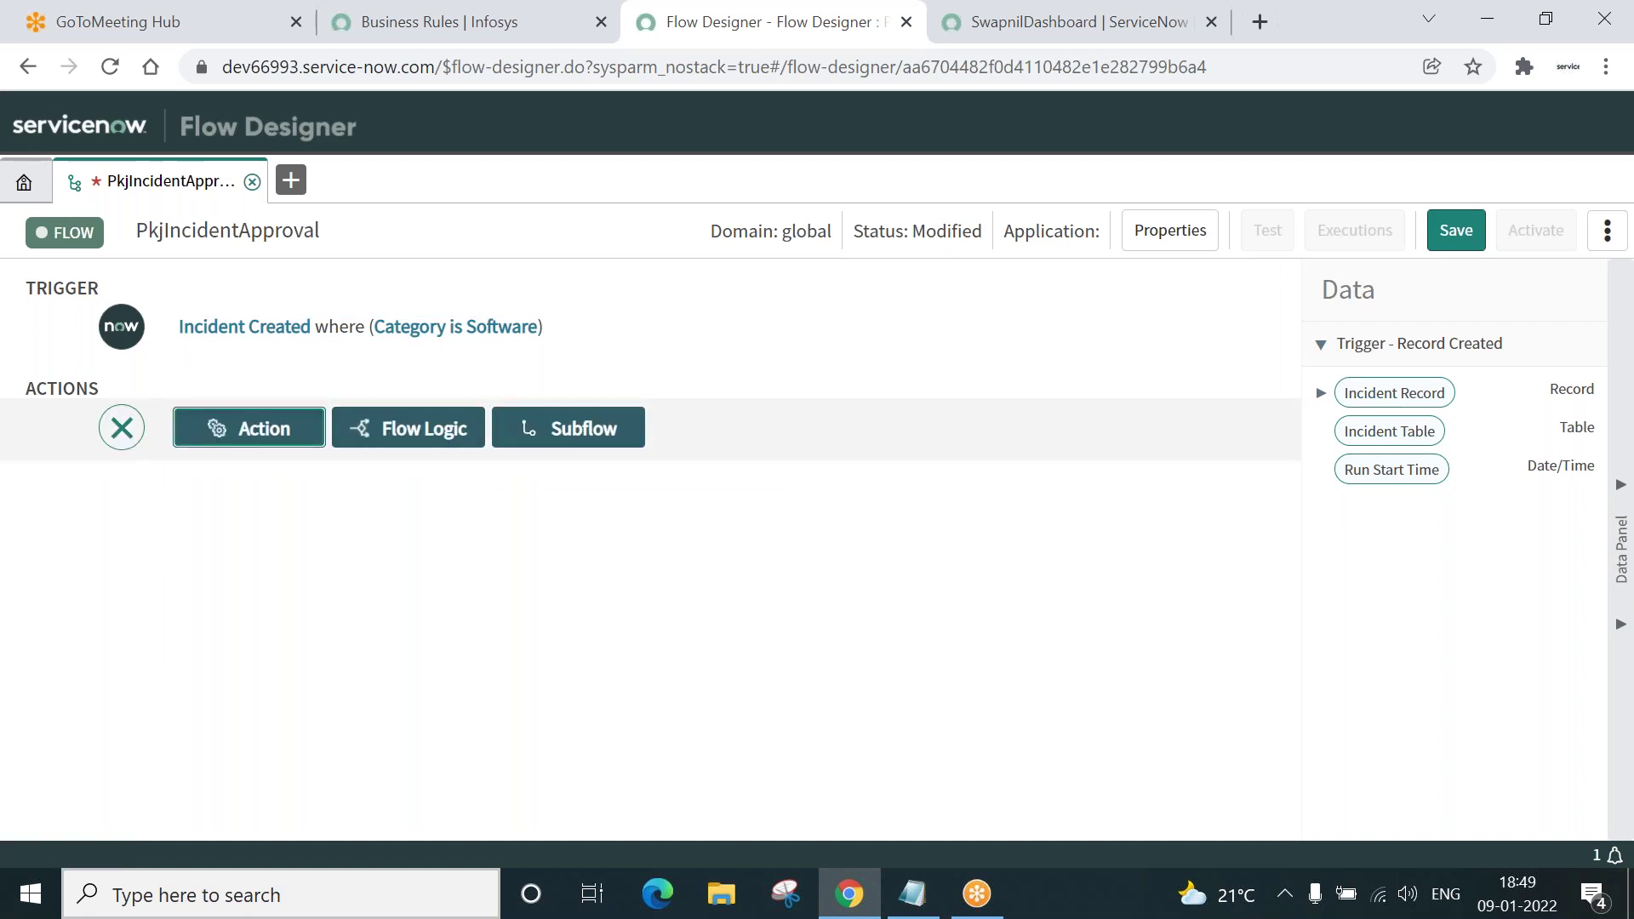
{"action": "left_click", "coordinate": [248, 429]}
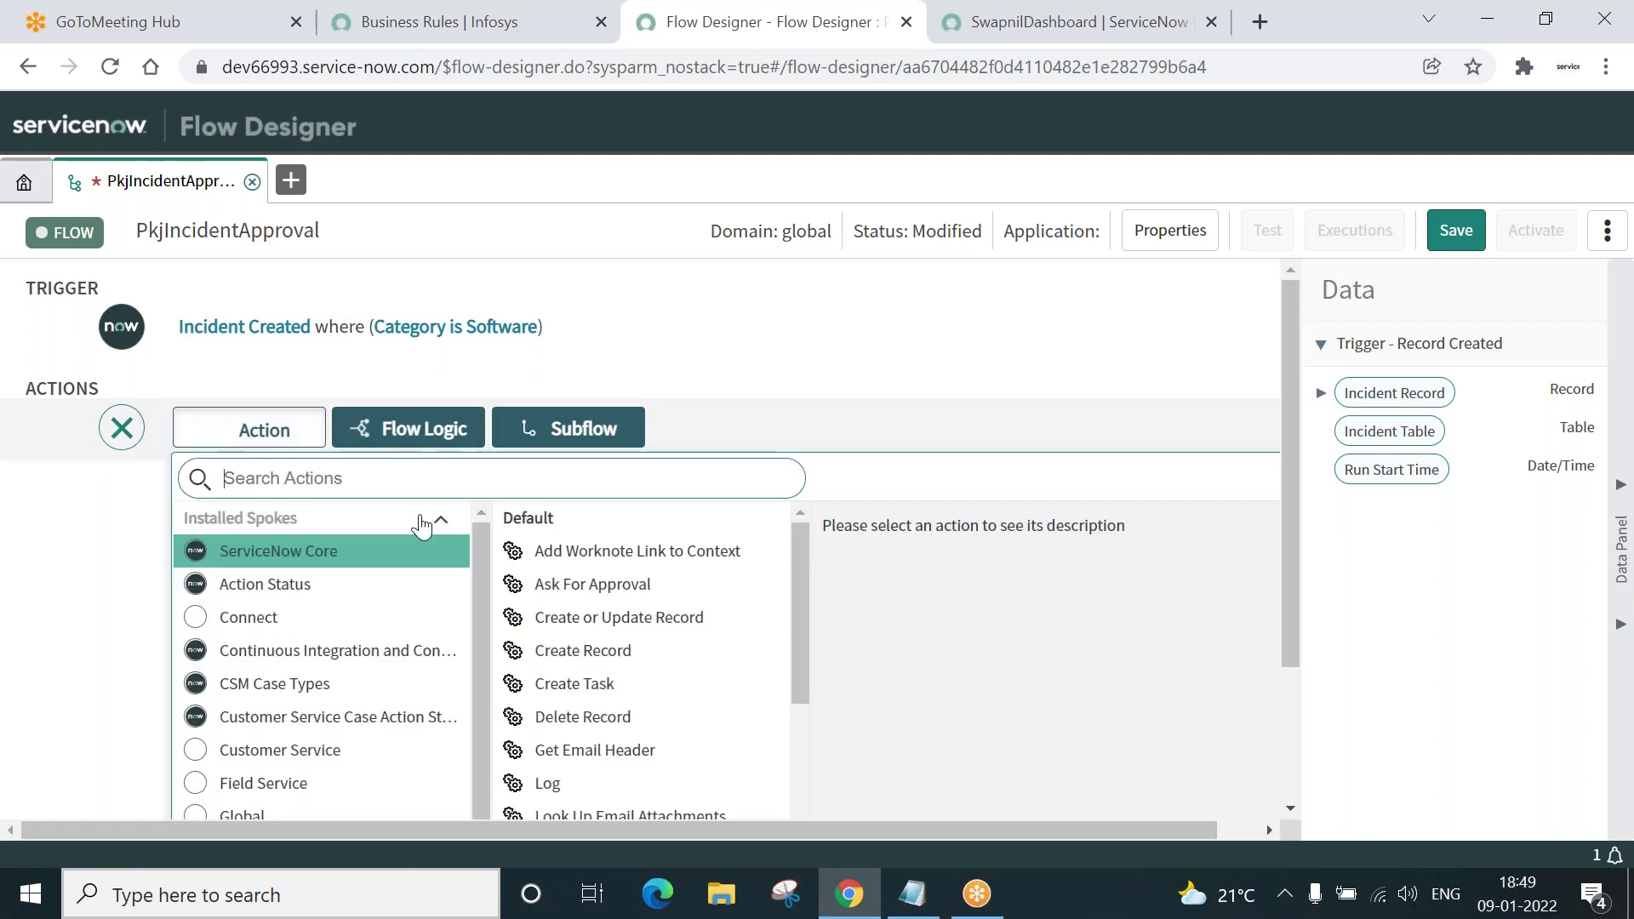
{"action": "left_click", "coordinate": [632, 585]}
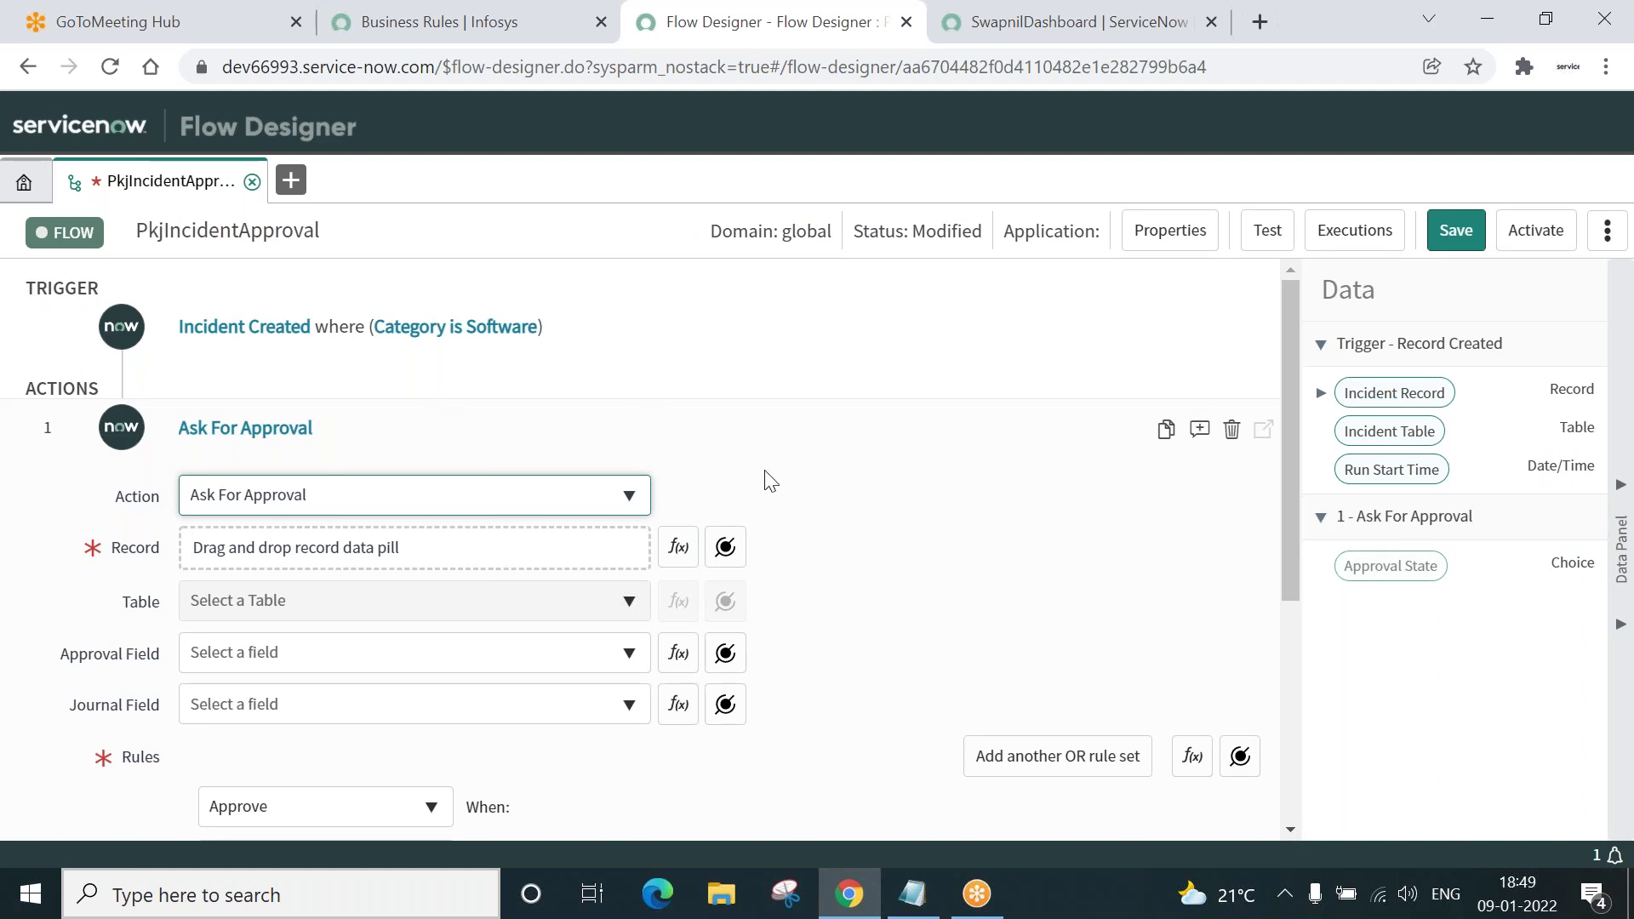
{"action": "left_click", "coordinate": [724, 549]}
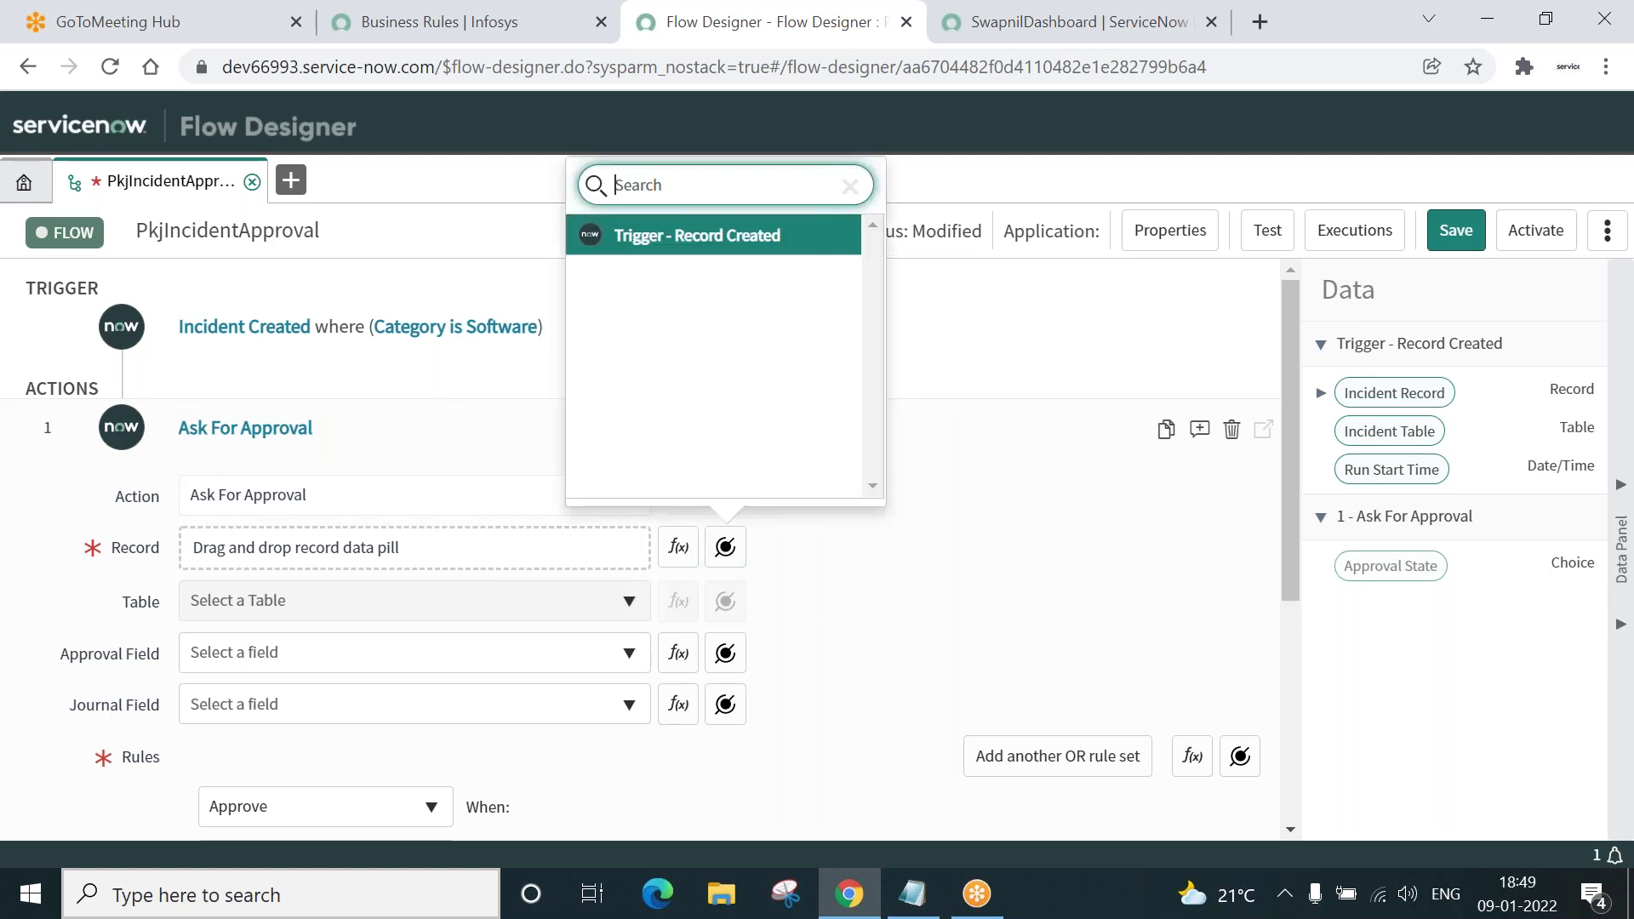
{"action": "left_click", "coordinate": [732, 236]}
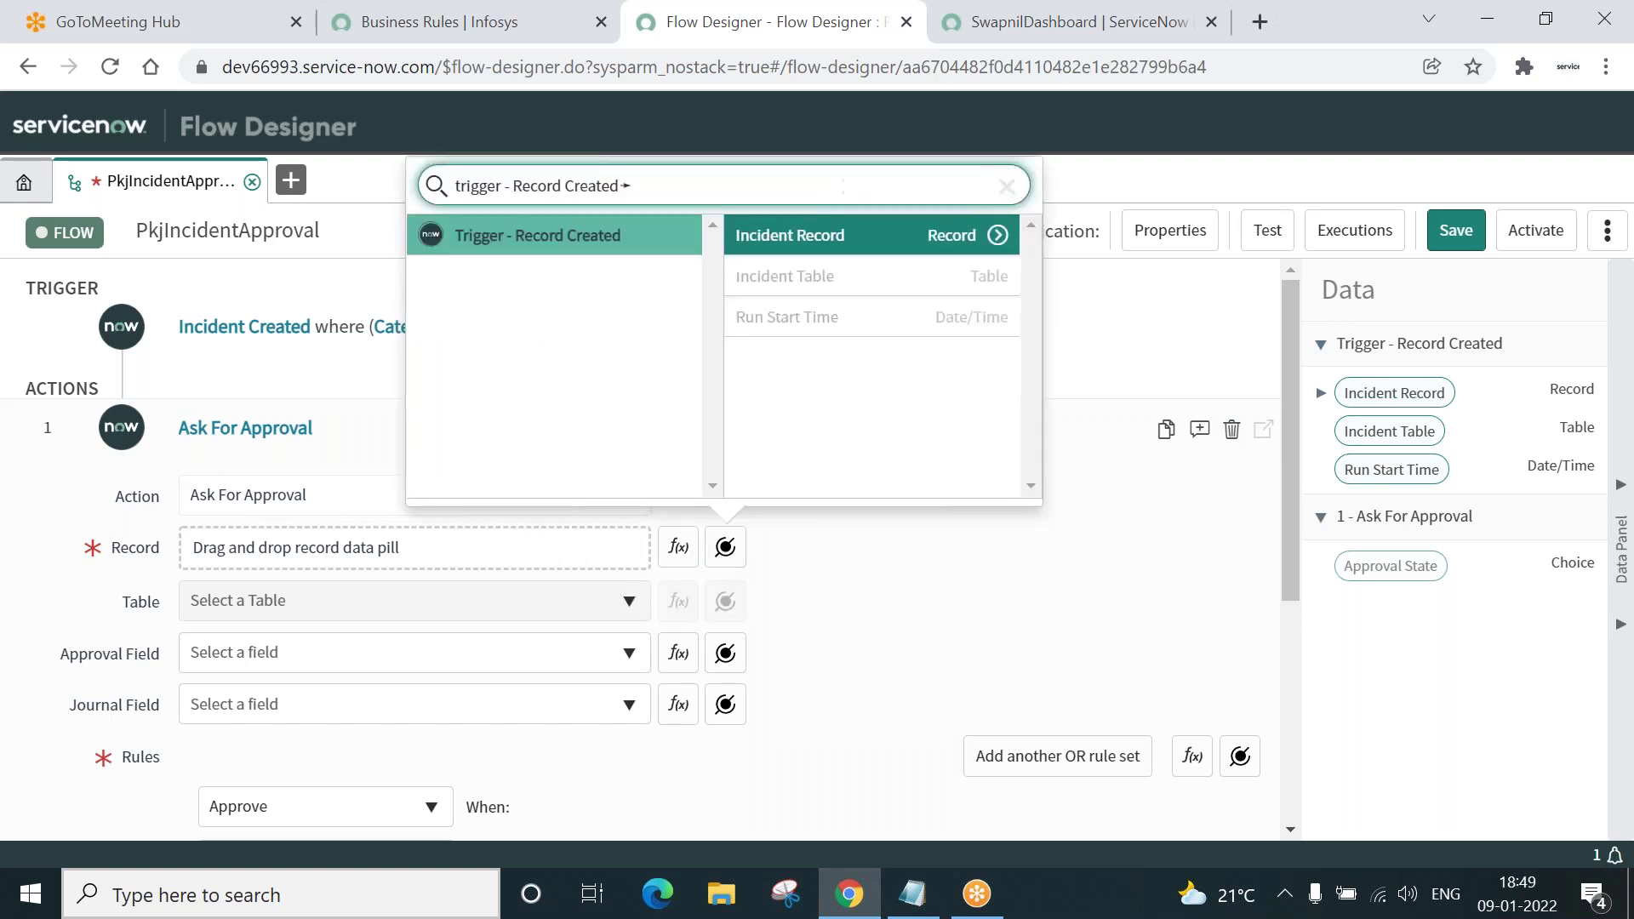
{"action": "left_click", "coordinate": [802, 241]}
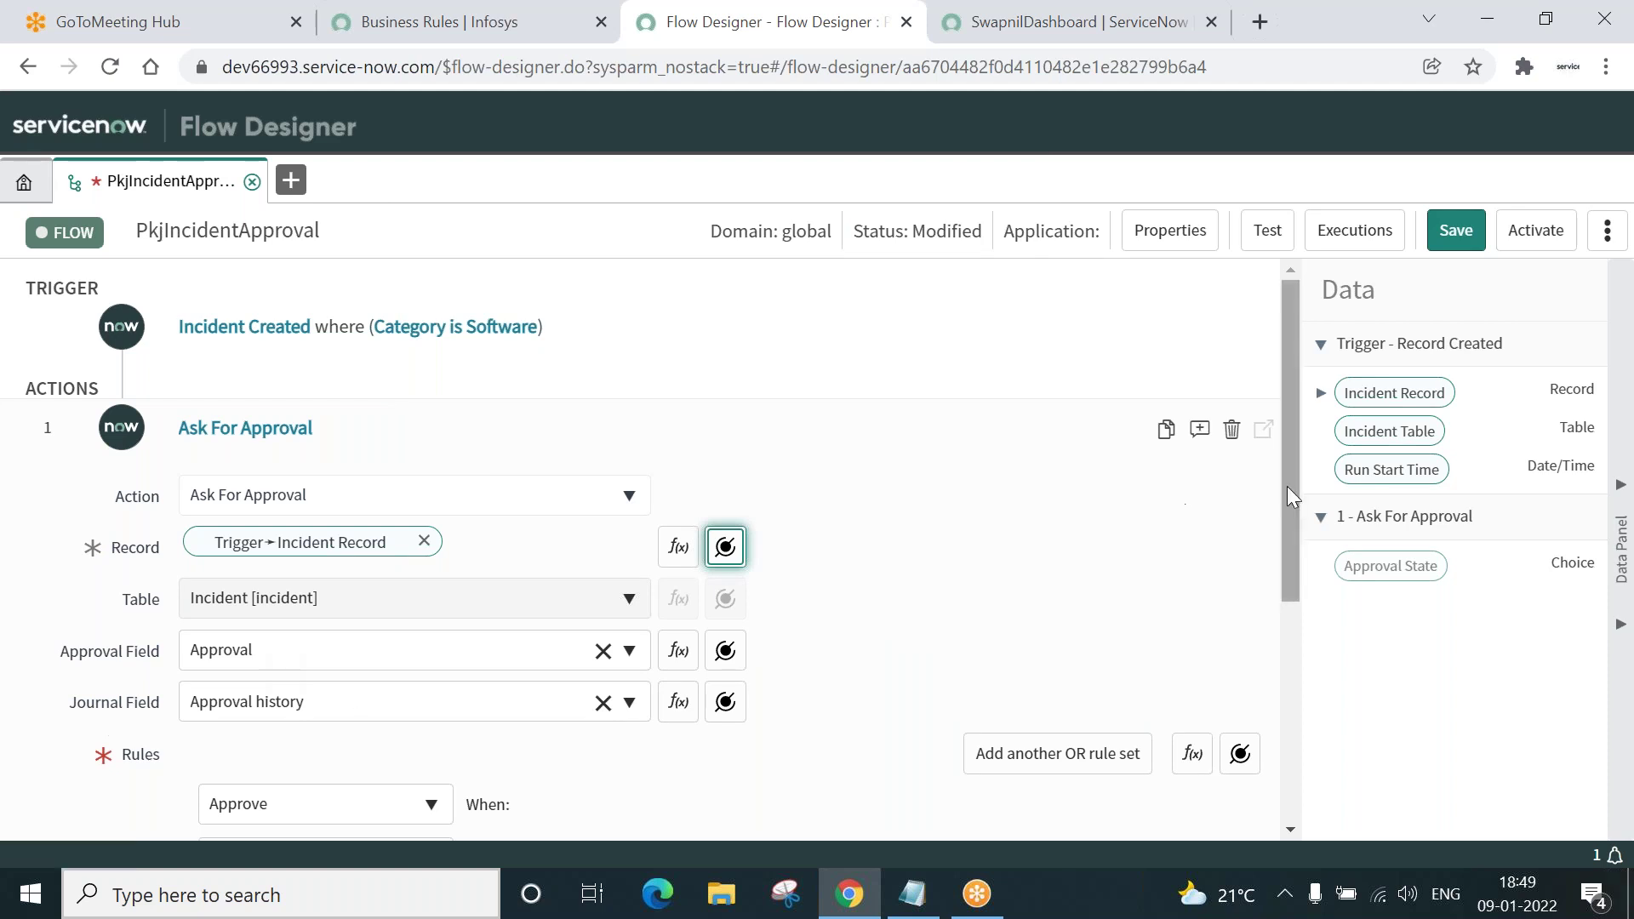
{"action": "left_click_drag", "start_coordinate": [1287, 489], "coordinate": [1288, 640]}
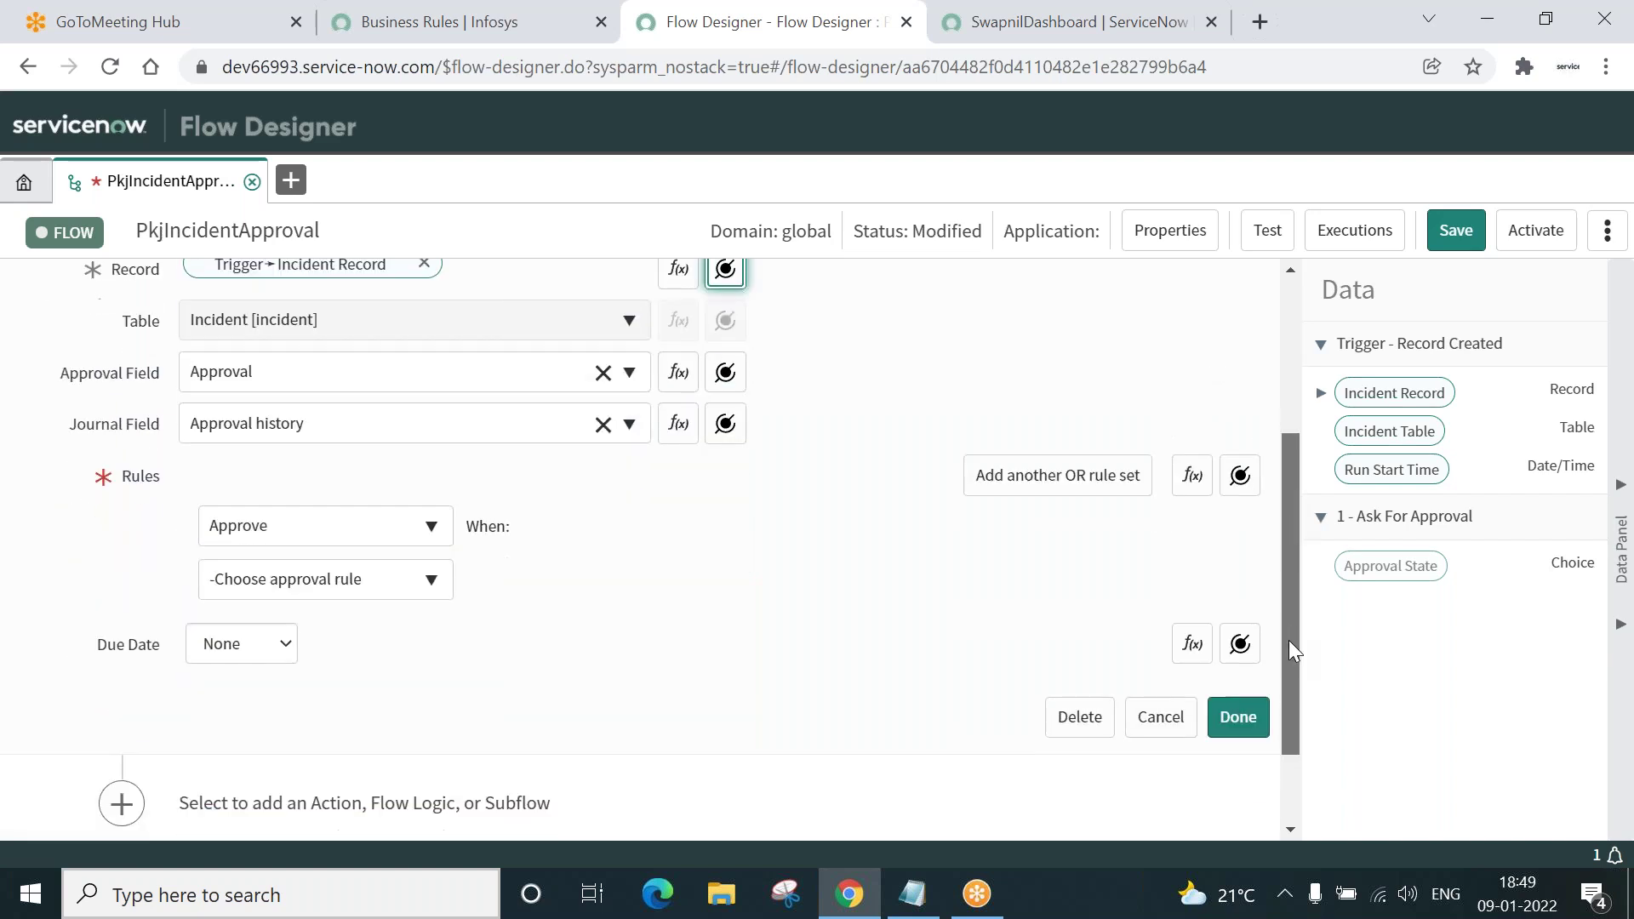
{"action": "left_click", "coordinate": [432, 532]}
Set the approval rule to Approve when Anyone approves.
{"action": "left_click", "coordinate": [429, 614]}
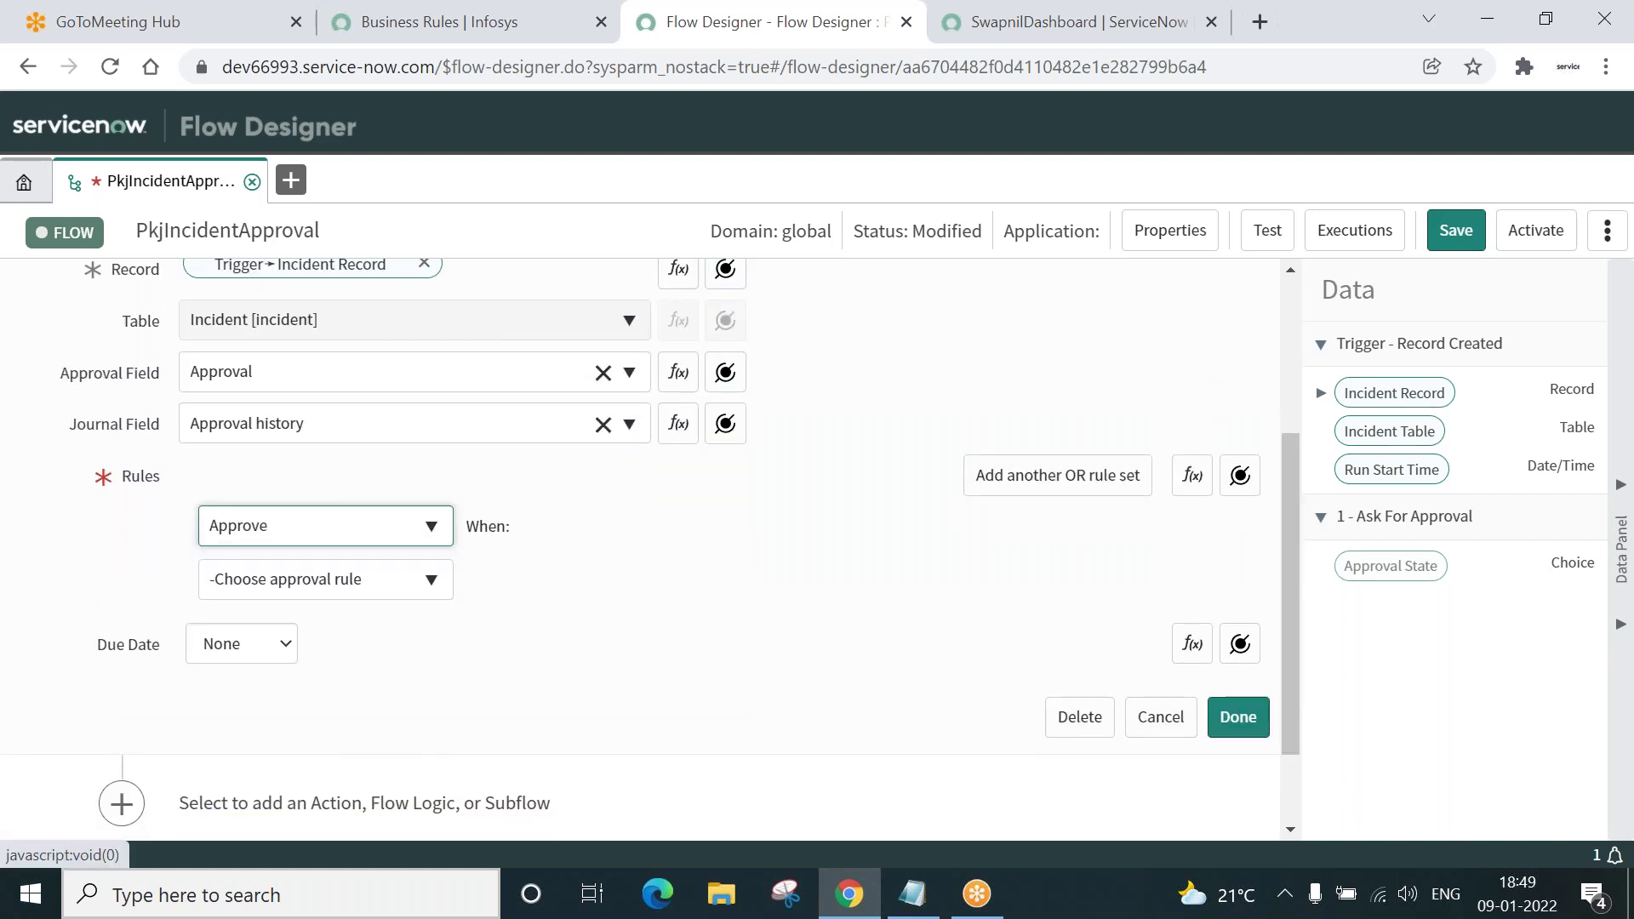
{"action": "left_click", "coordinate": [432, 582]}
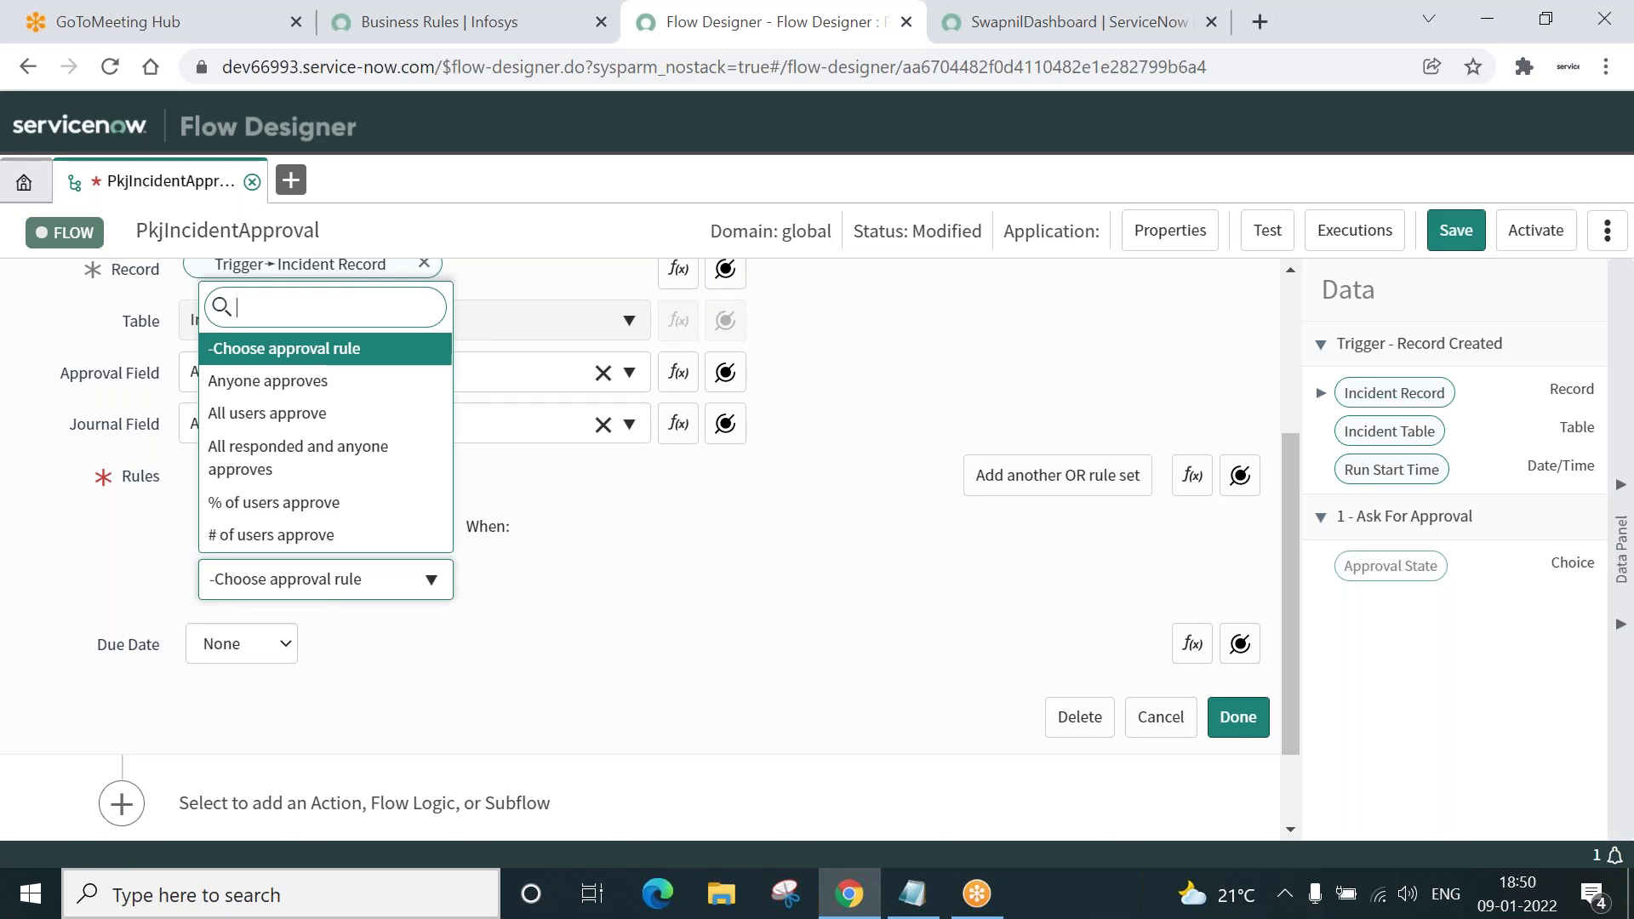
{"action": "key", "text": "Up"}
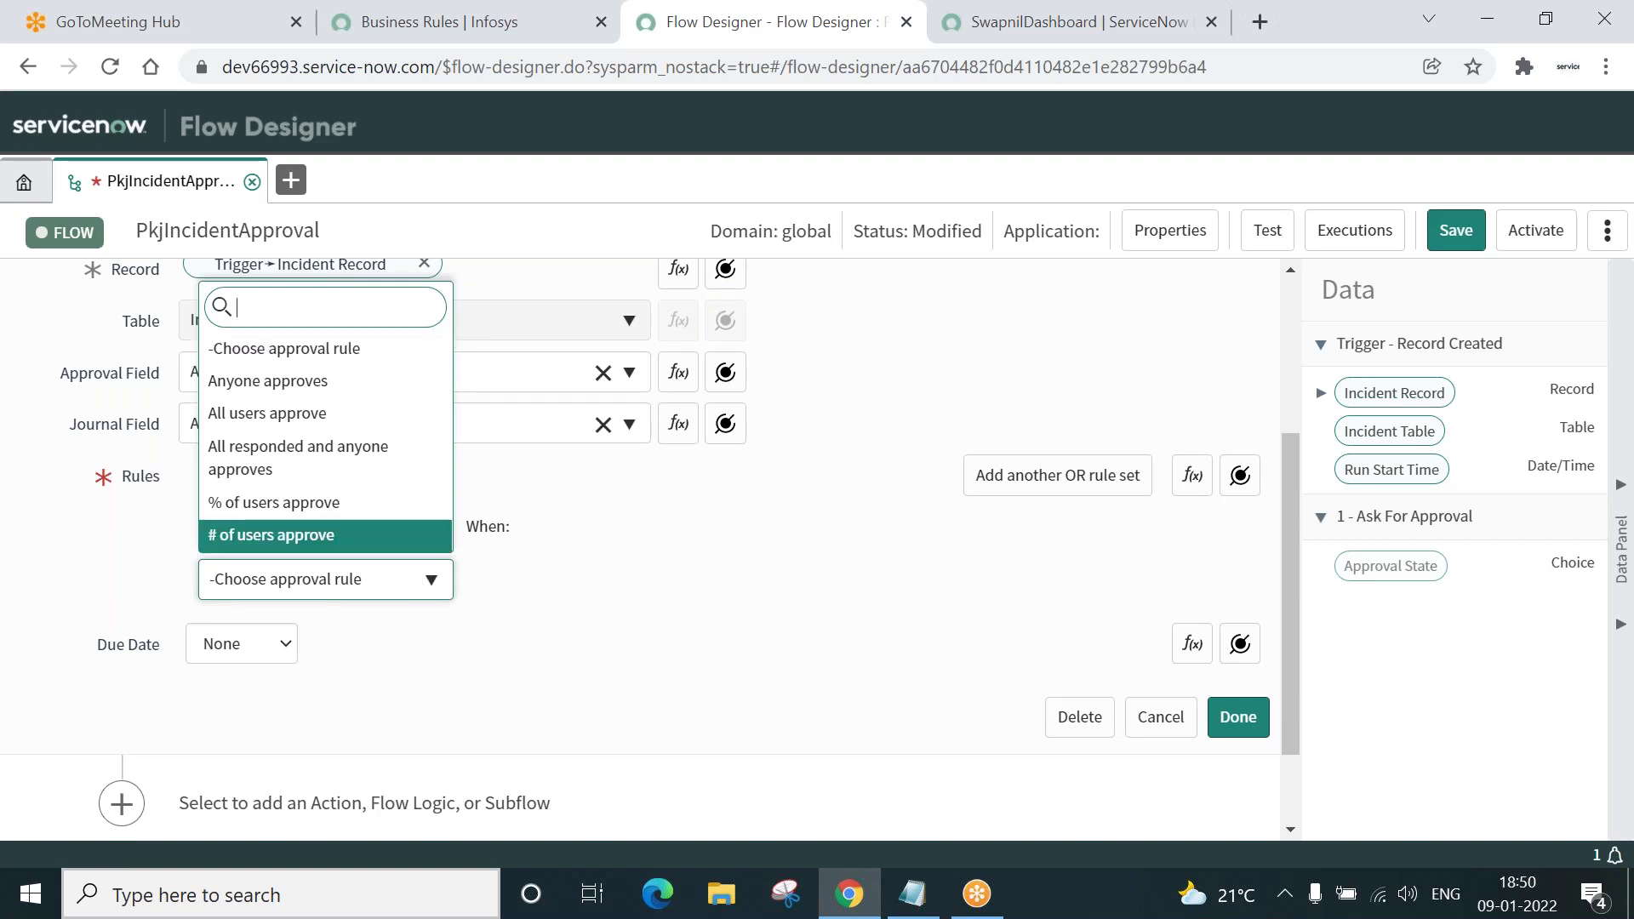
{"action": "key", "text": "Down"}
{"action": "key", "text": "Down"}
{"action": "key", "text": "Down"}
{"action": "key", "text": "Down"}
{"action": "key", "text": "Down"}
{"action": "key", "text": "Down"}
{"action": "key", "text": "Down"}
{"action": "key", "text": "Down"}
{"action": "left_click", "coordinate": [341, 389]}
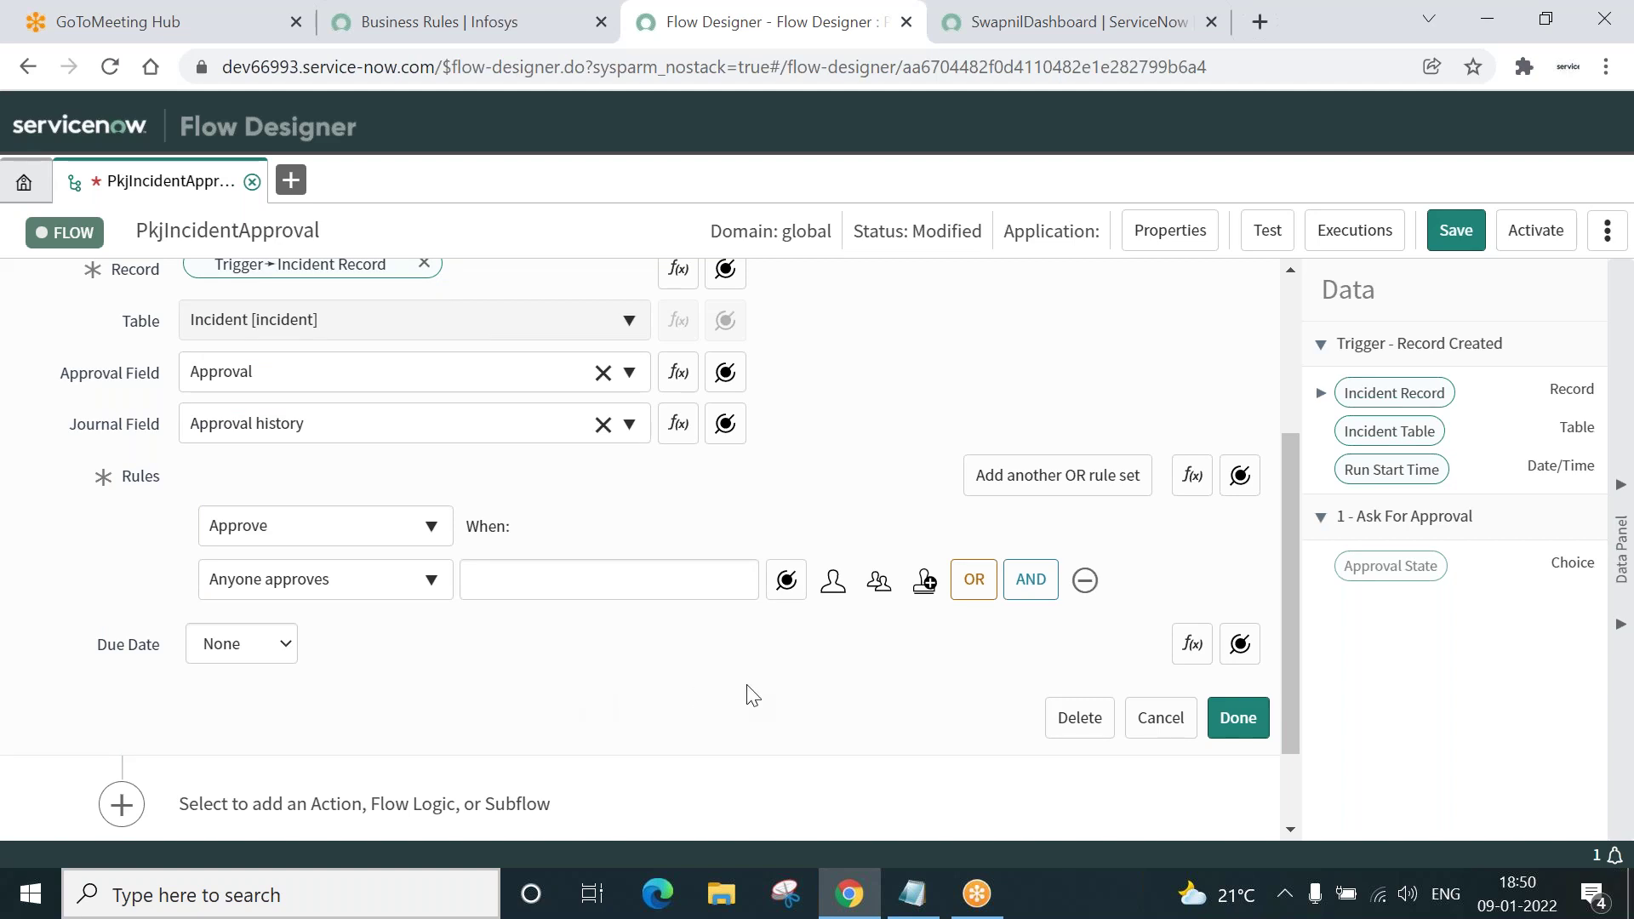
Make the trigger incident's Assignment group the approvers and finish the approval step.
{"action": "left_click", "coordinate": [785, 582]}
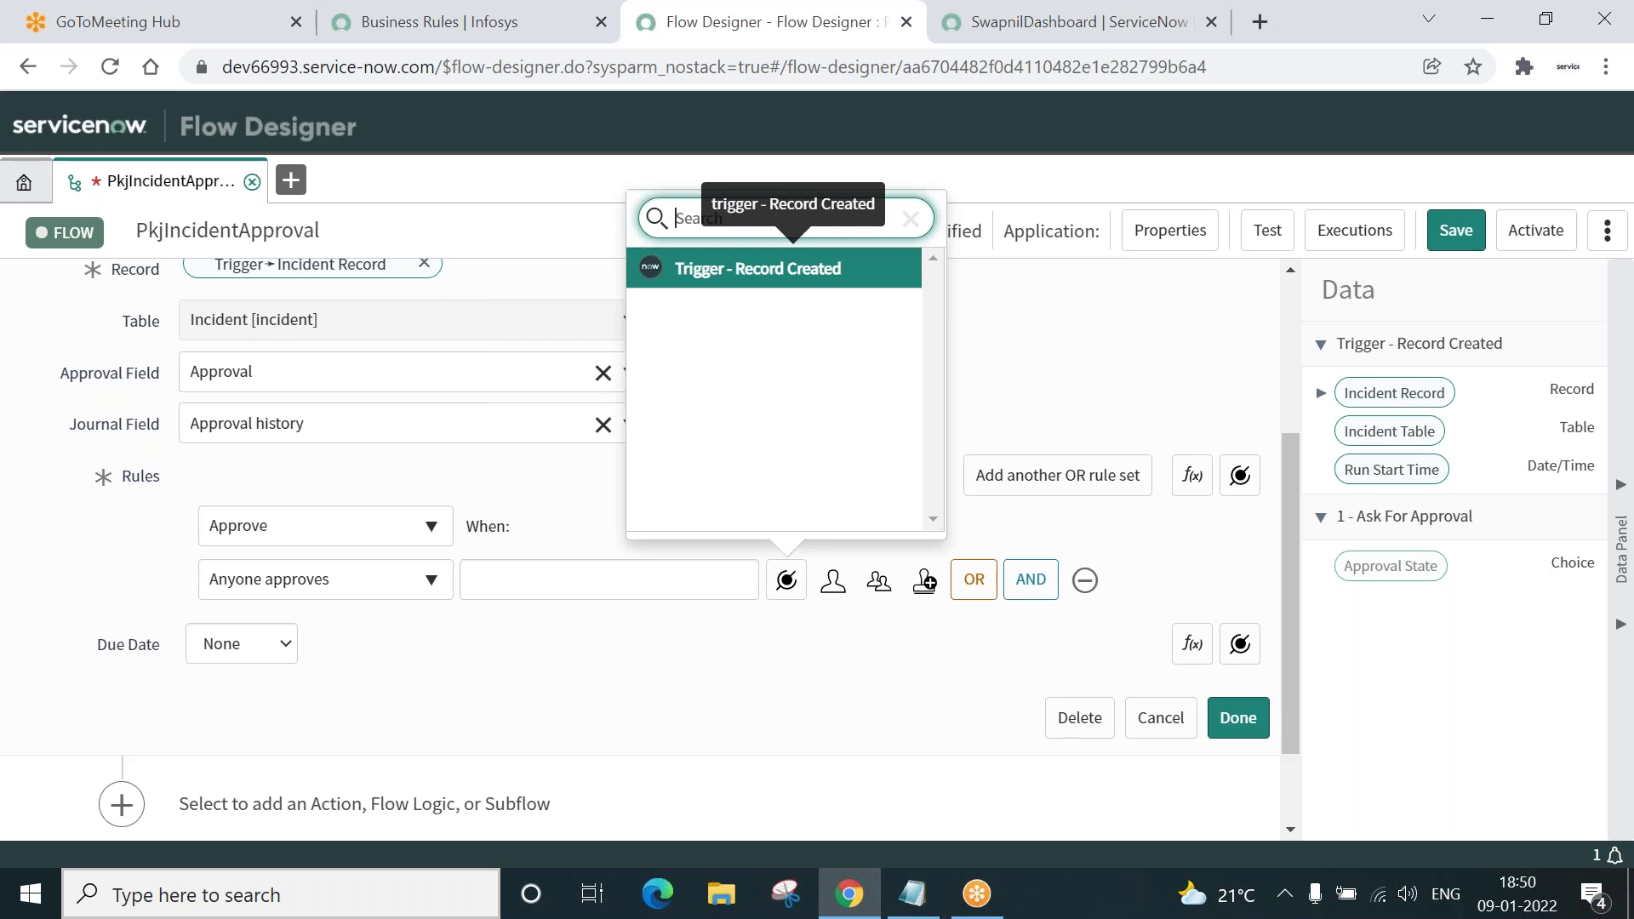
{"action": "left_click", "coordinate": [774, 268]}
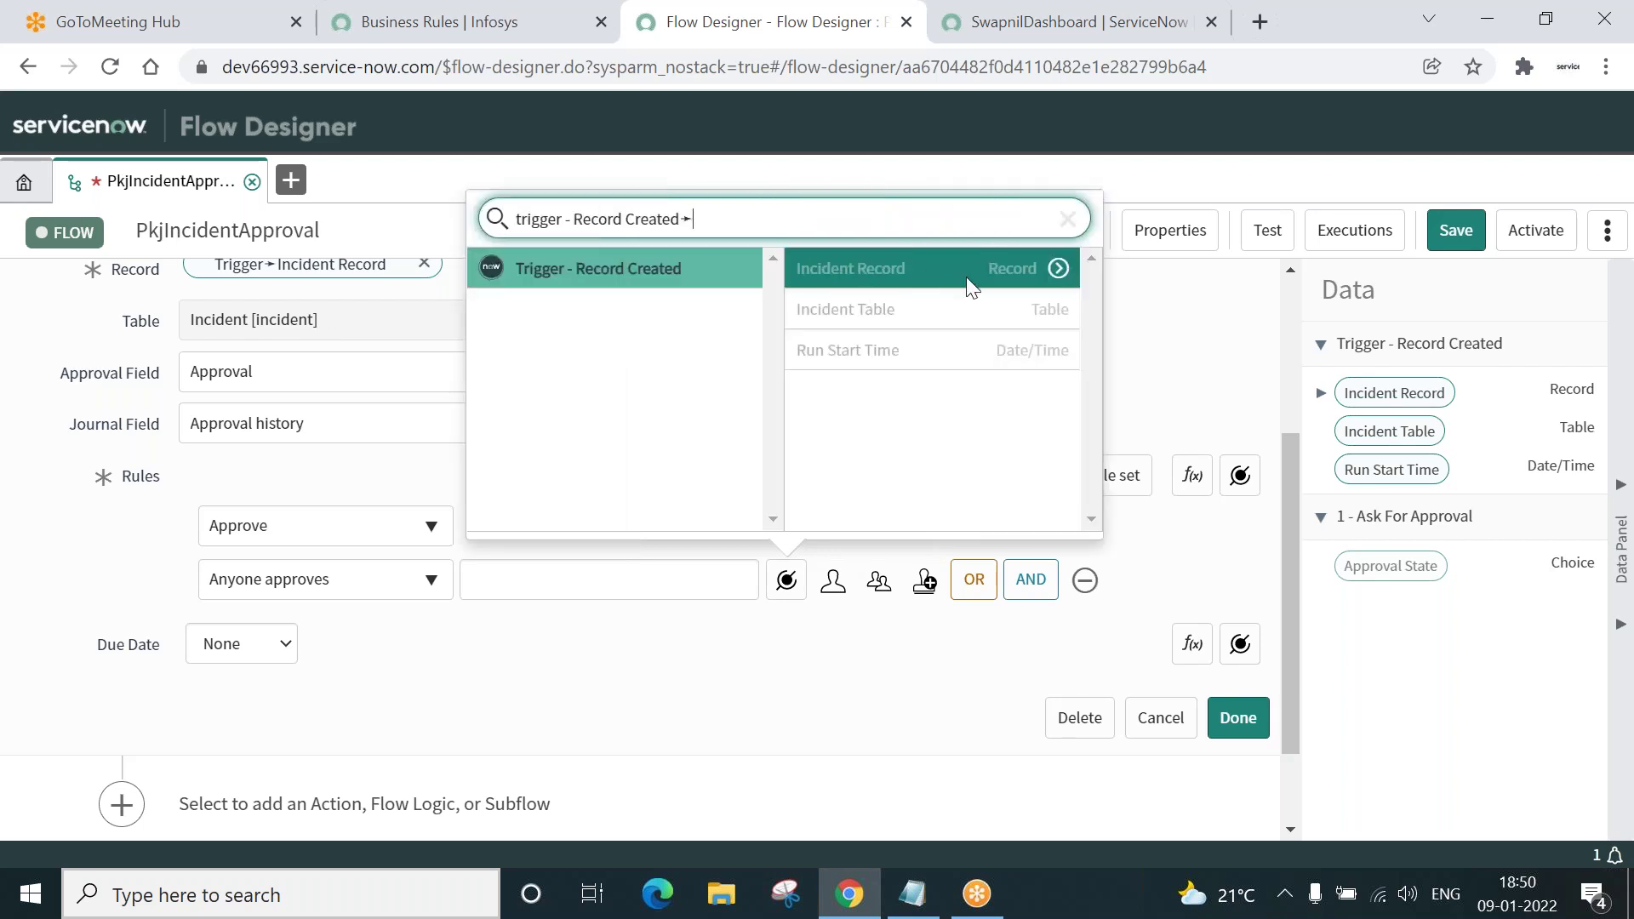
{"action": "left_click", "coordinate": [1059, 270]}
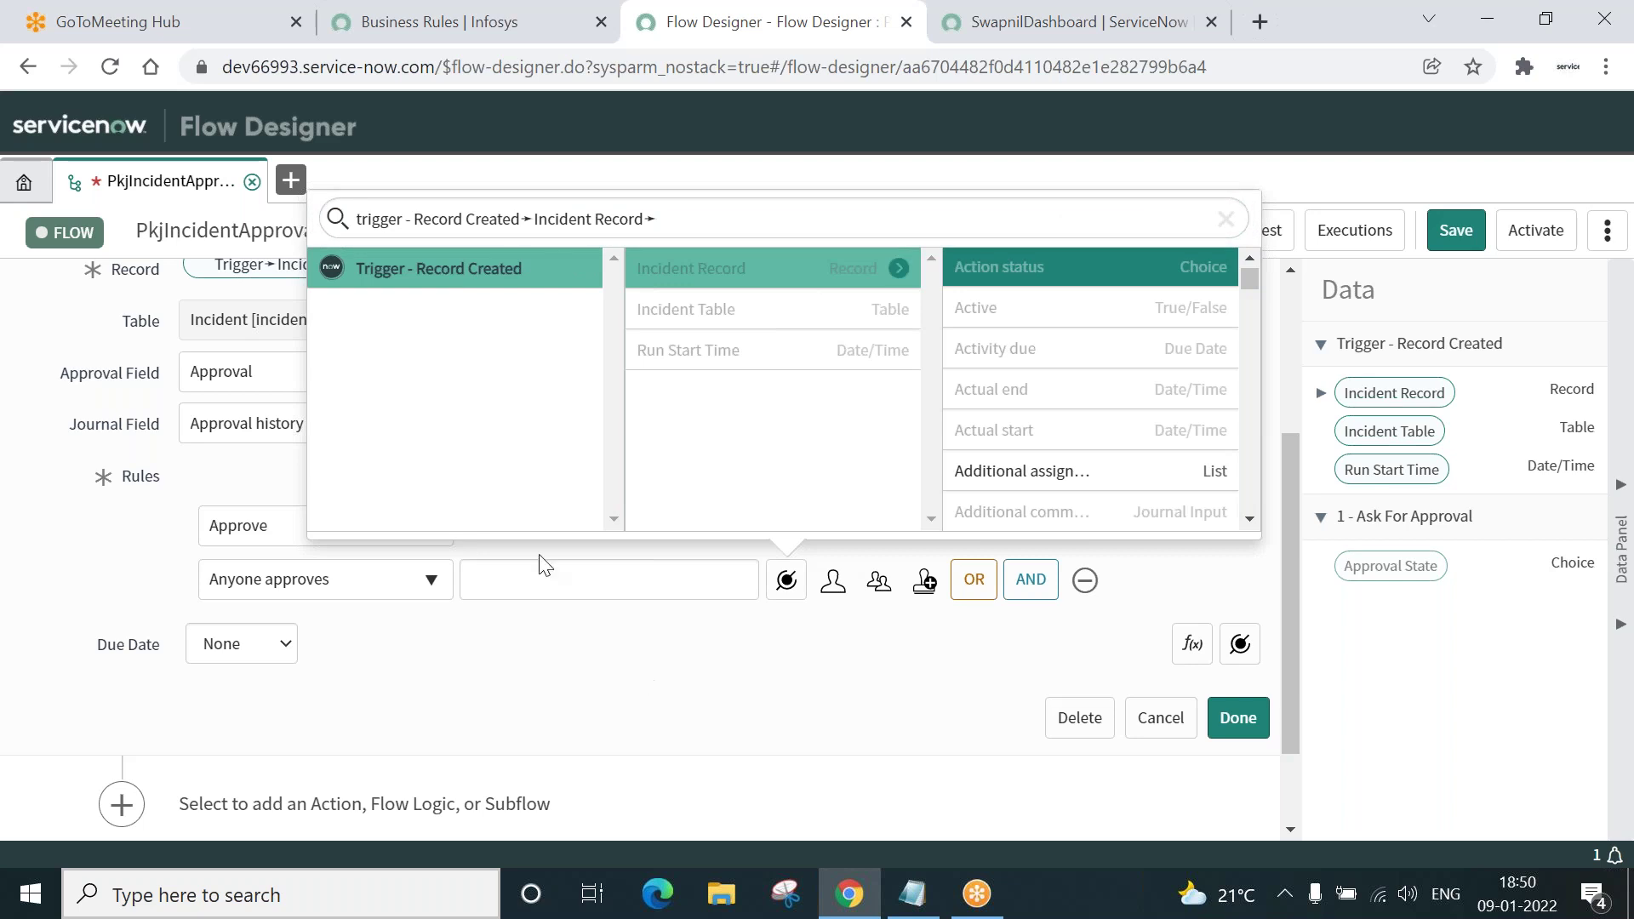
{"action": "left_click", "coordinate": [583, 585]}
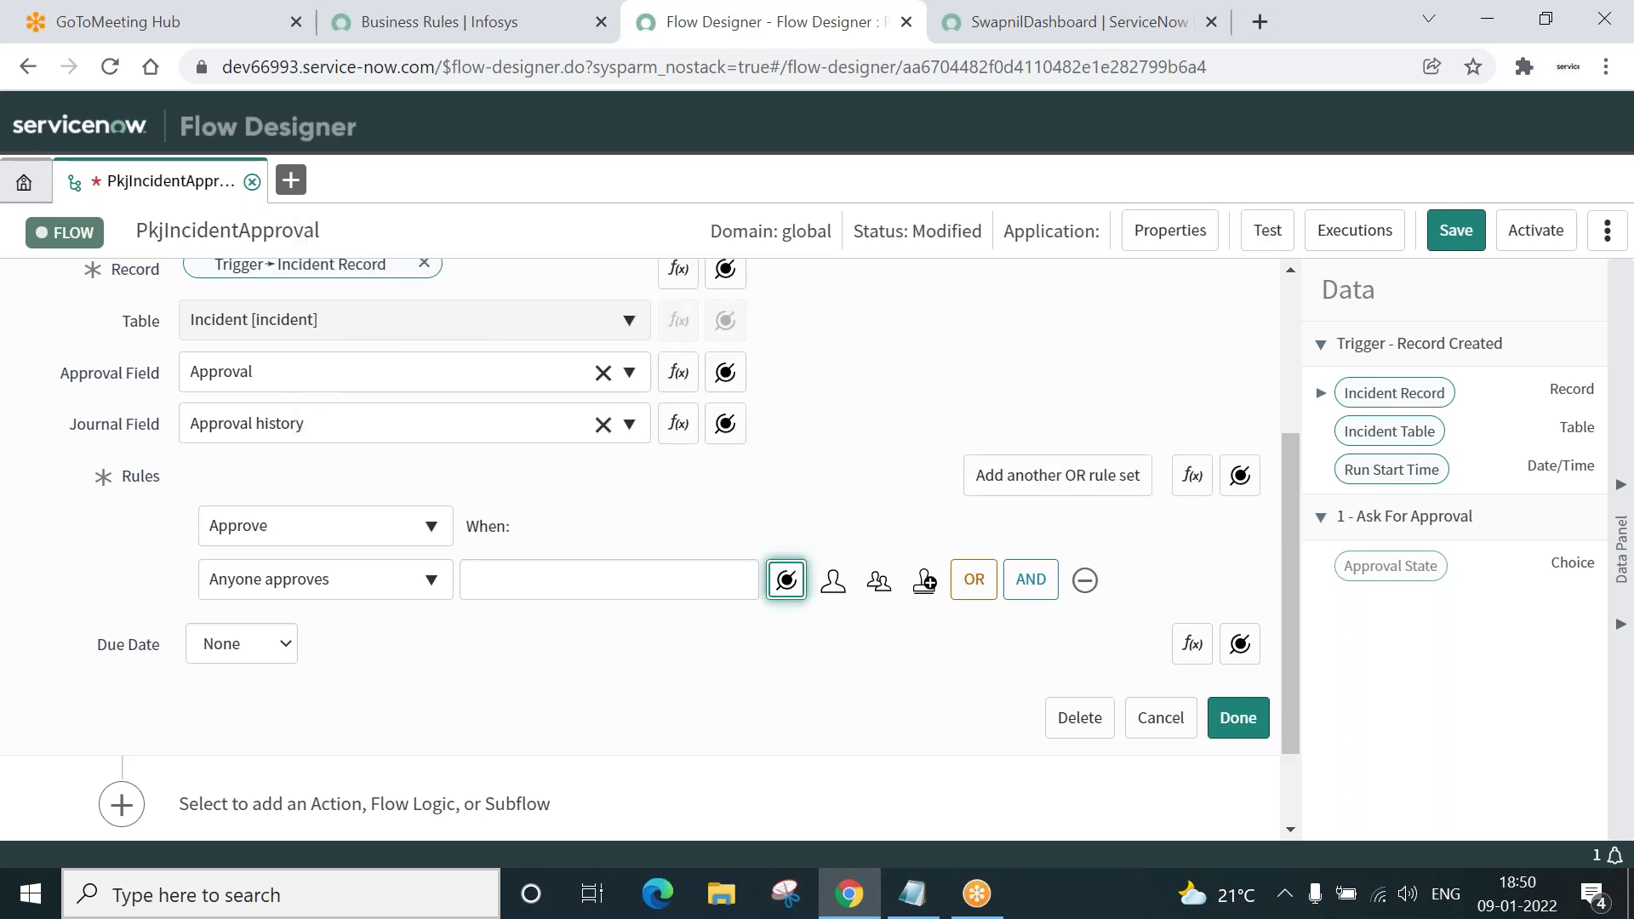
{"action": "left_click", "coordinate": [553, 575]}
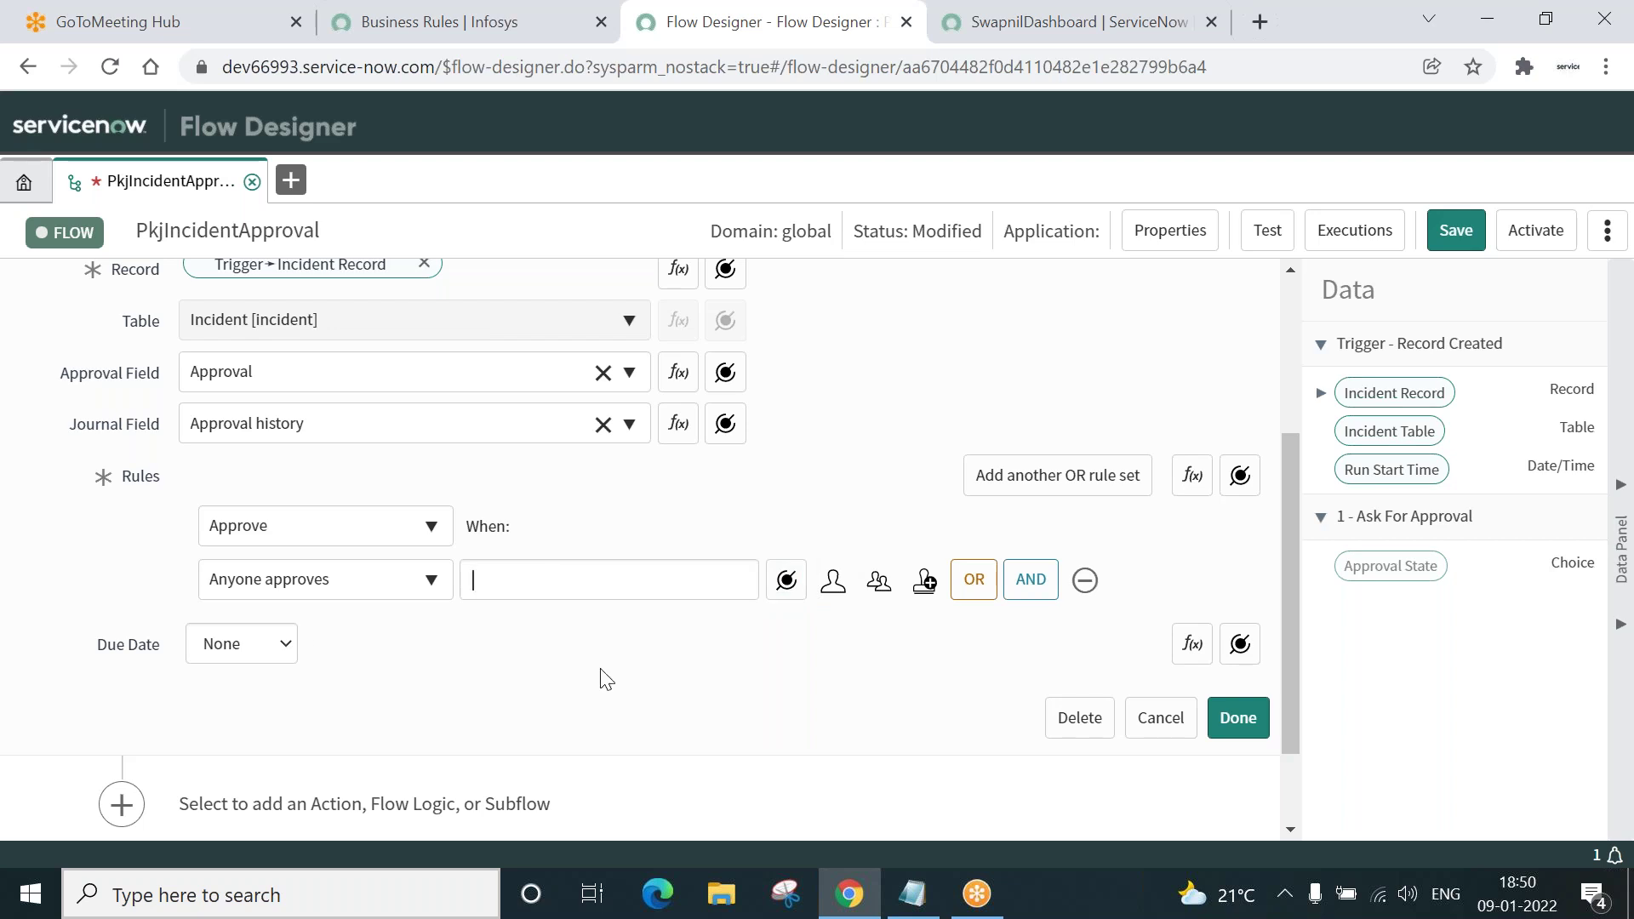
{"action": "left_click", "coordinate": [787, 580]}
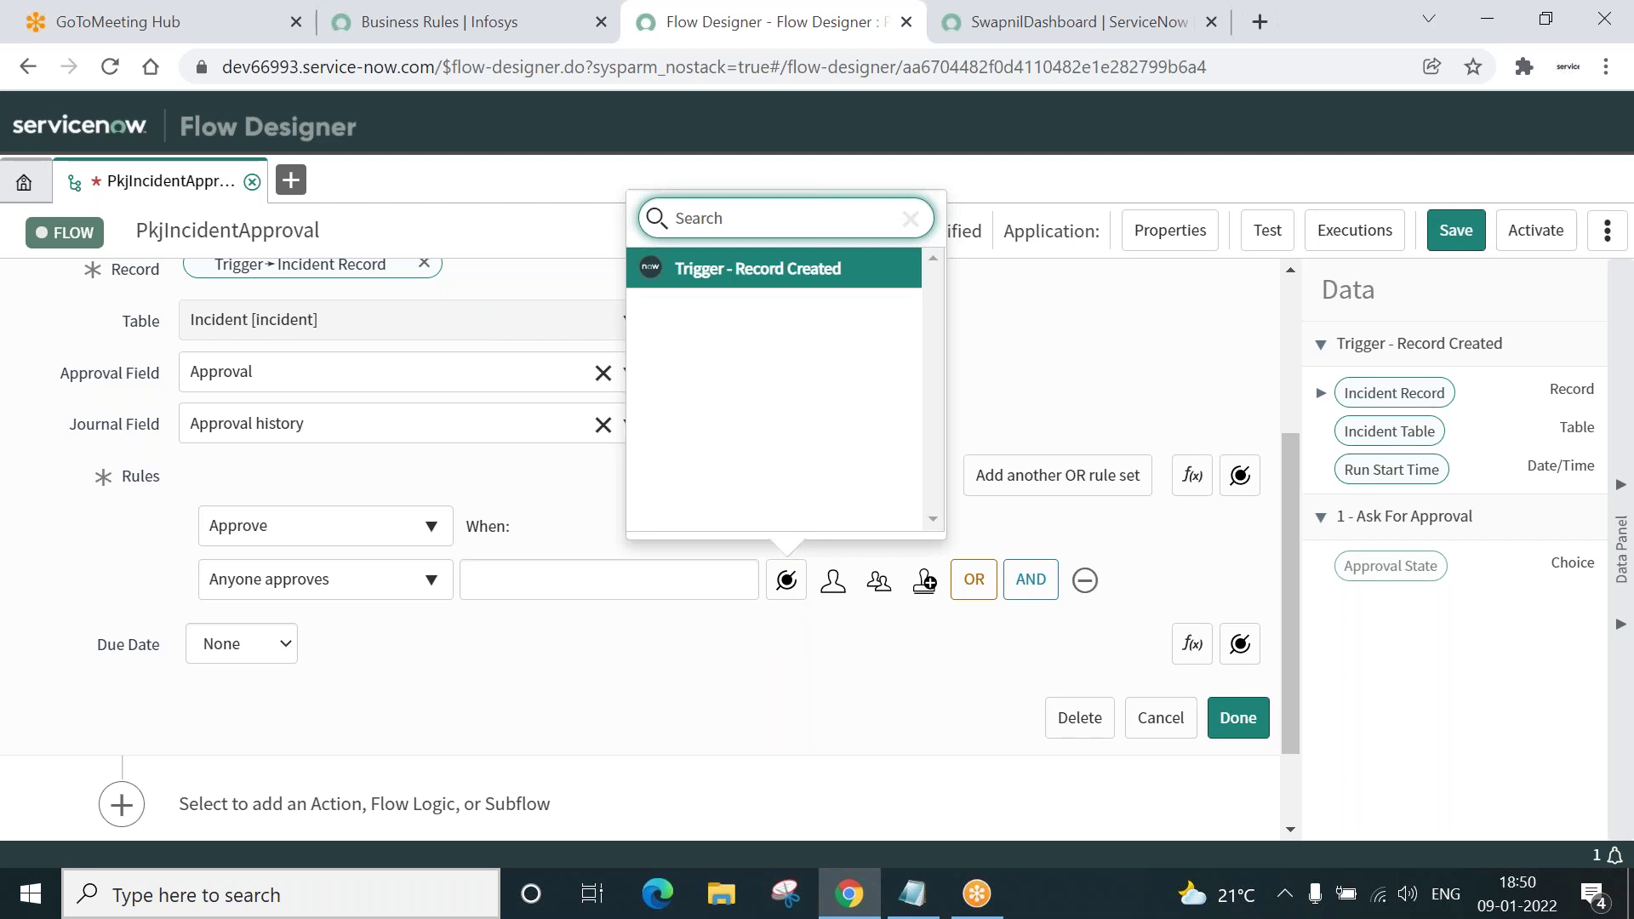
{"action": "left_click", "coordinate": [730, 271]}
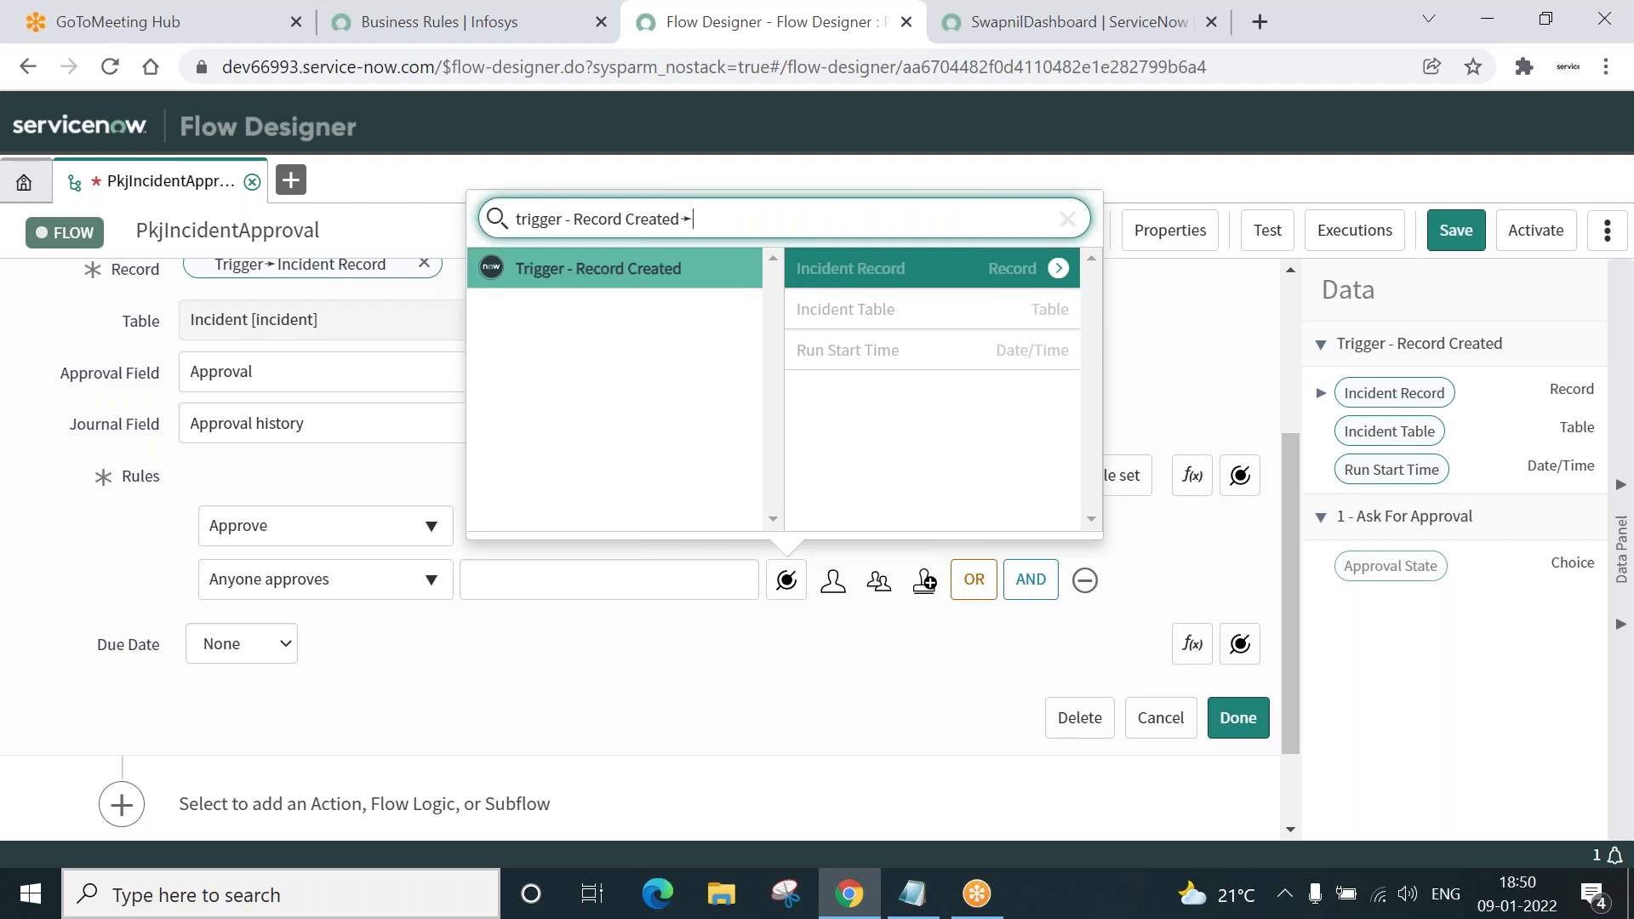
{"action": "left_click", "coordinate": [1058, 268]}
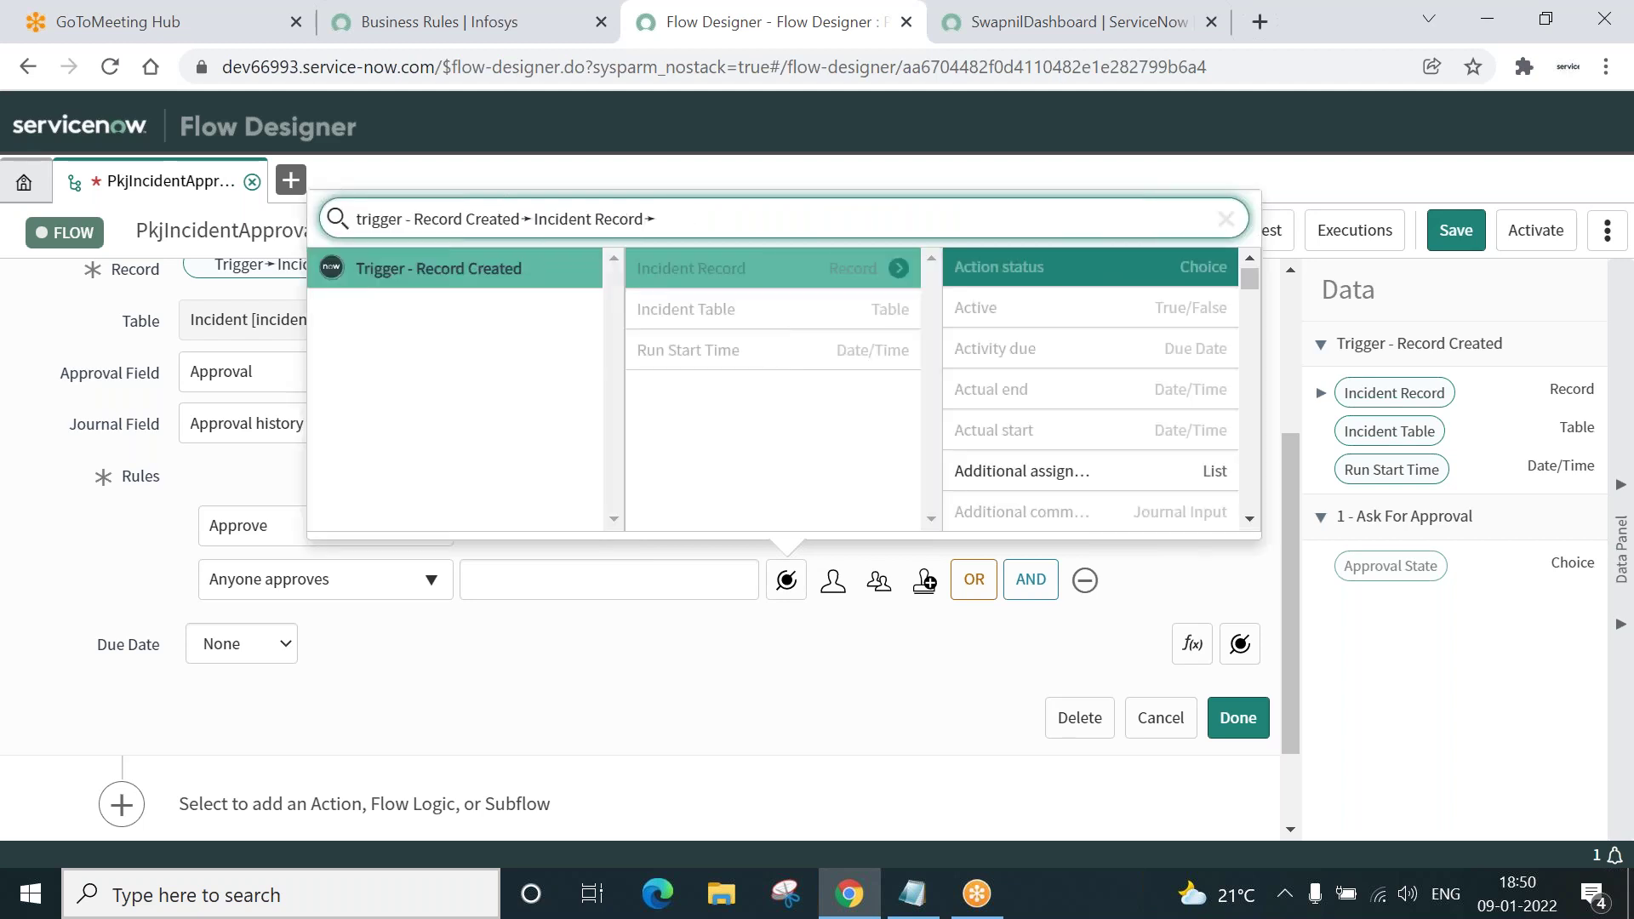
{"action": "left_click", "coordinate": [1250, 520]}
{"action": "left_click", "coordinate": [1250, 520]}
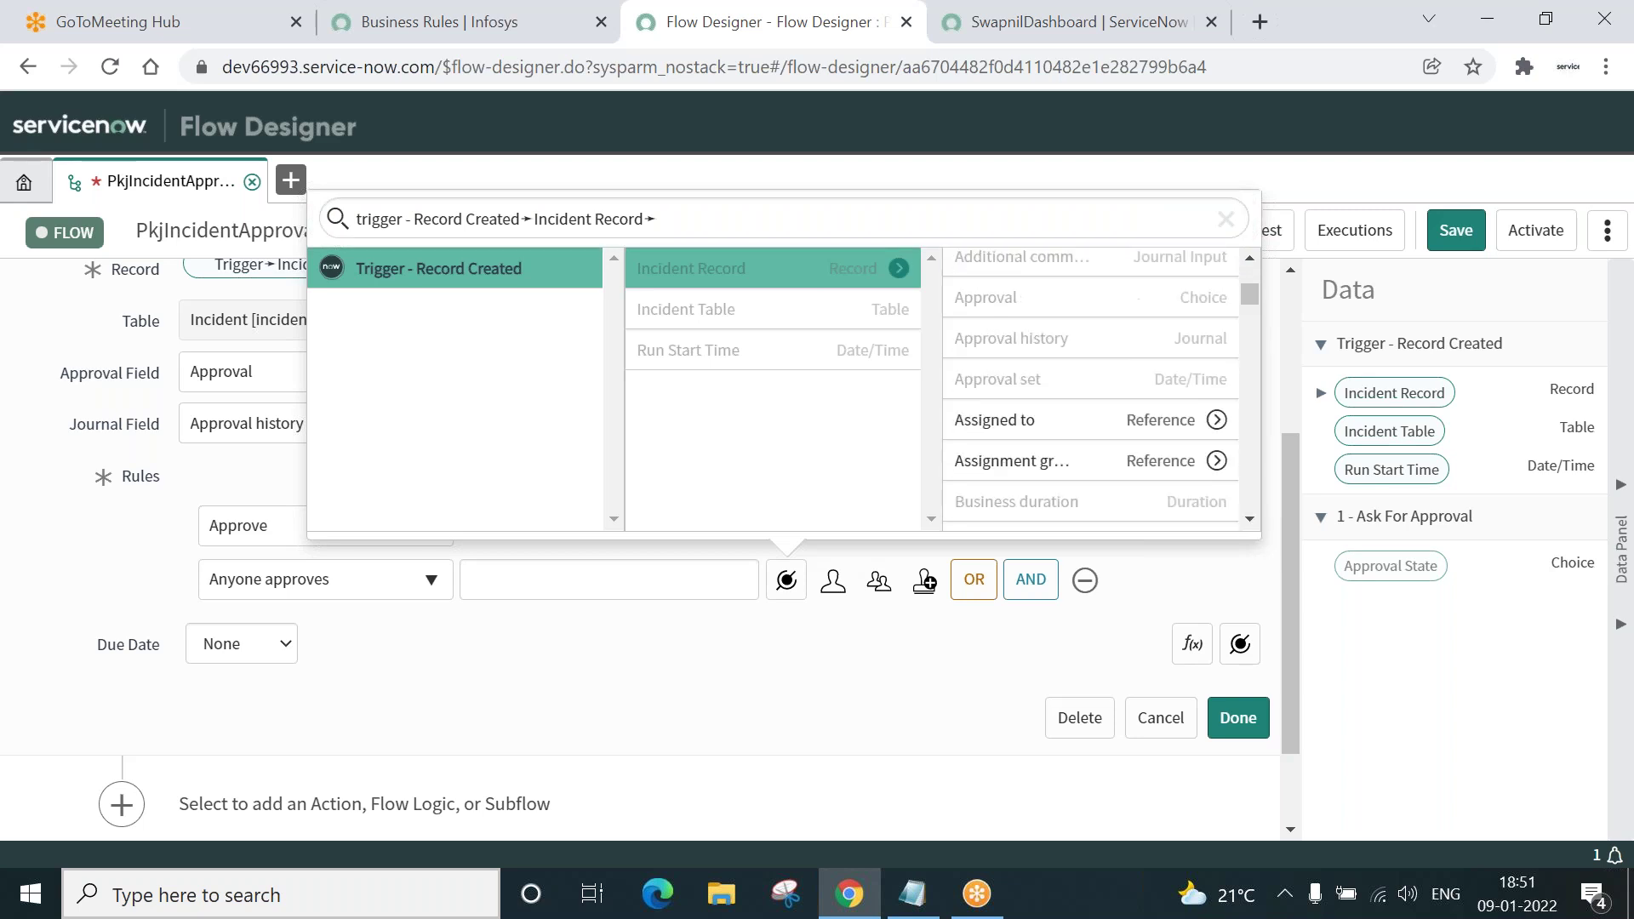
{"action": "left_click", "coordinate": [983, 464]}
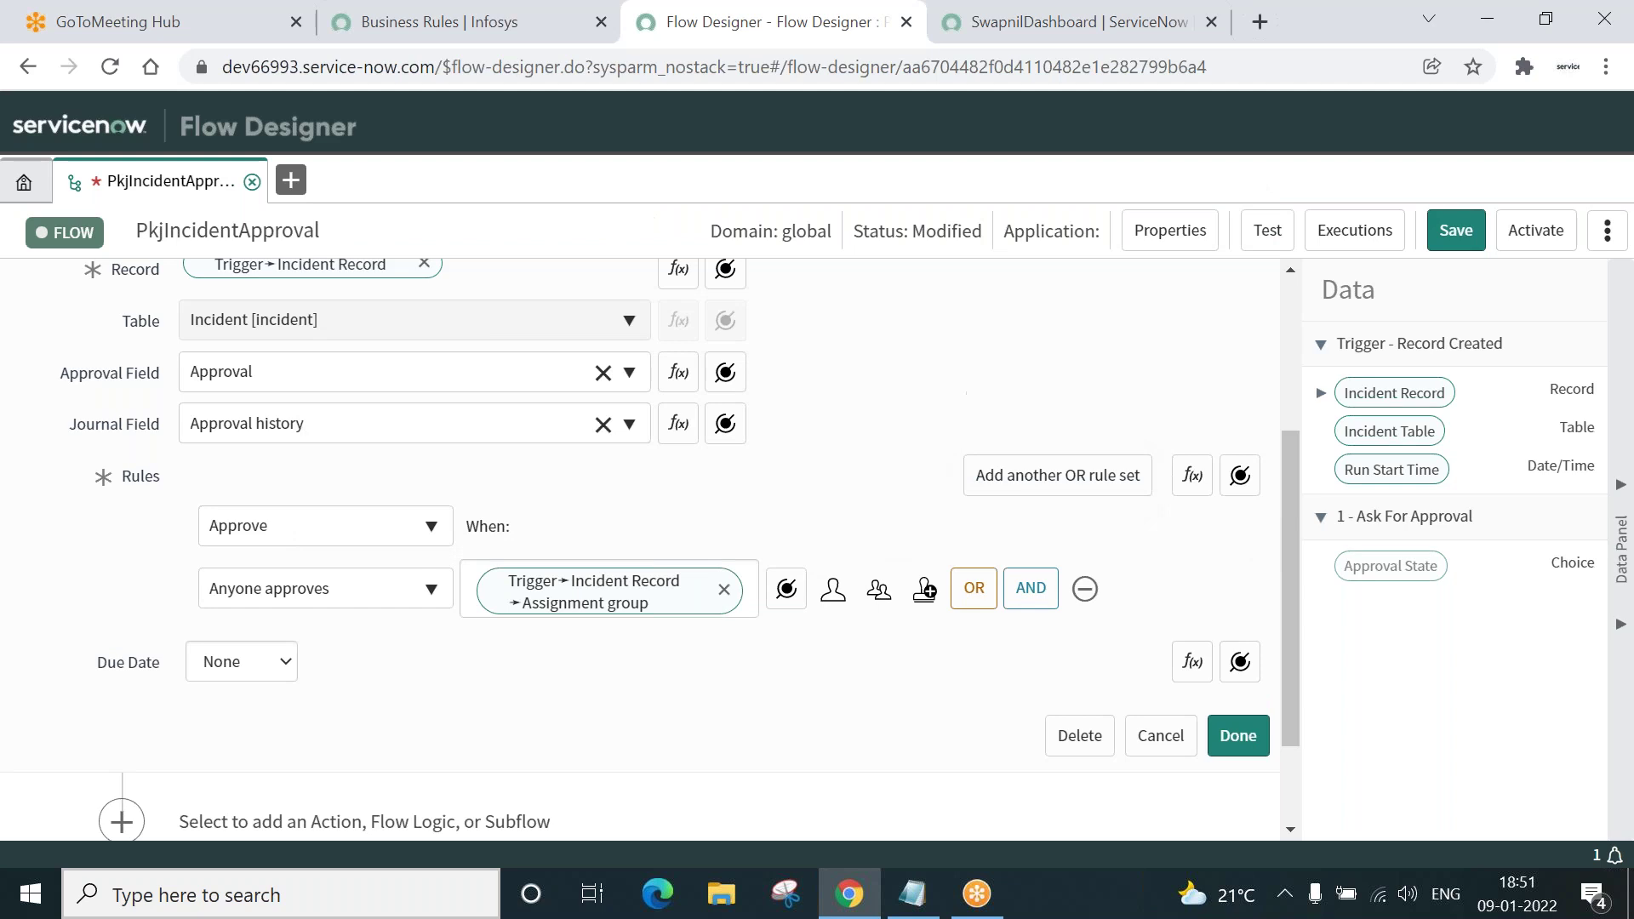
{"action": "left_click", "coordinate": [1240, 737]}
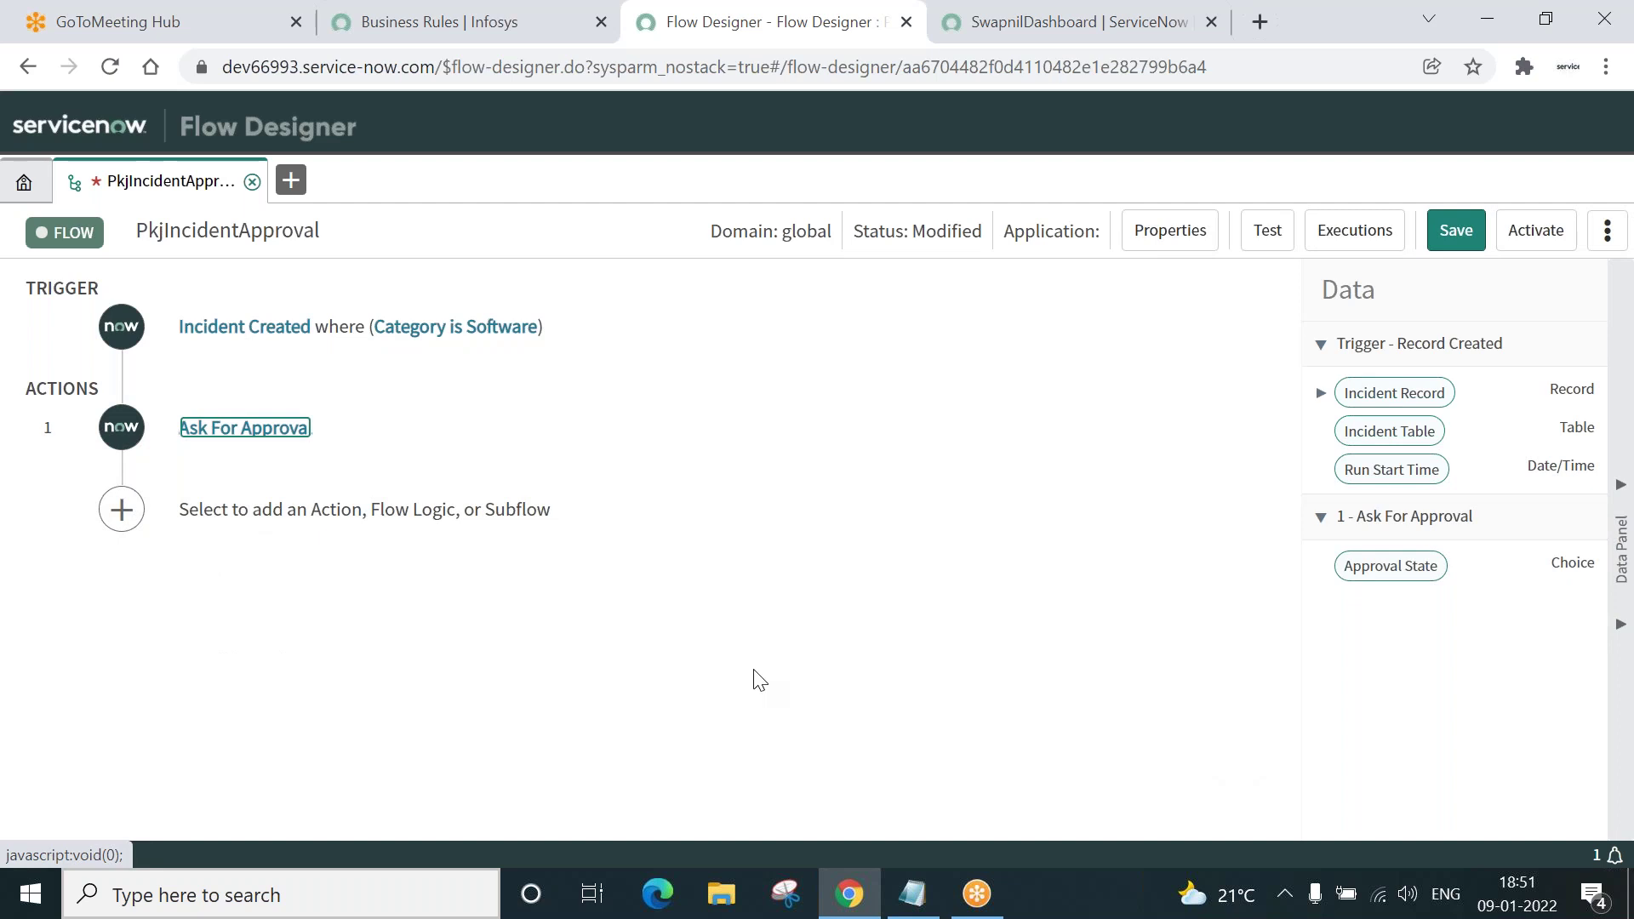
Review the Ask For Approval settings, close them, and add a step below.
{"action": "left_click", "coordinate": [209, 433]}
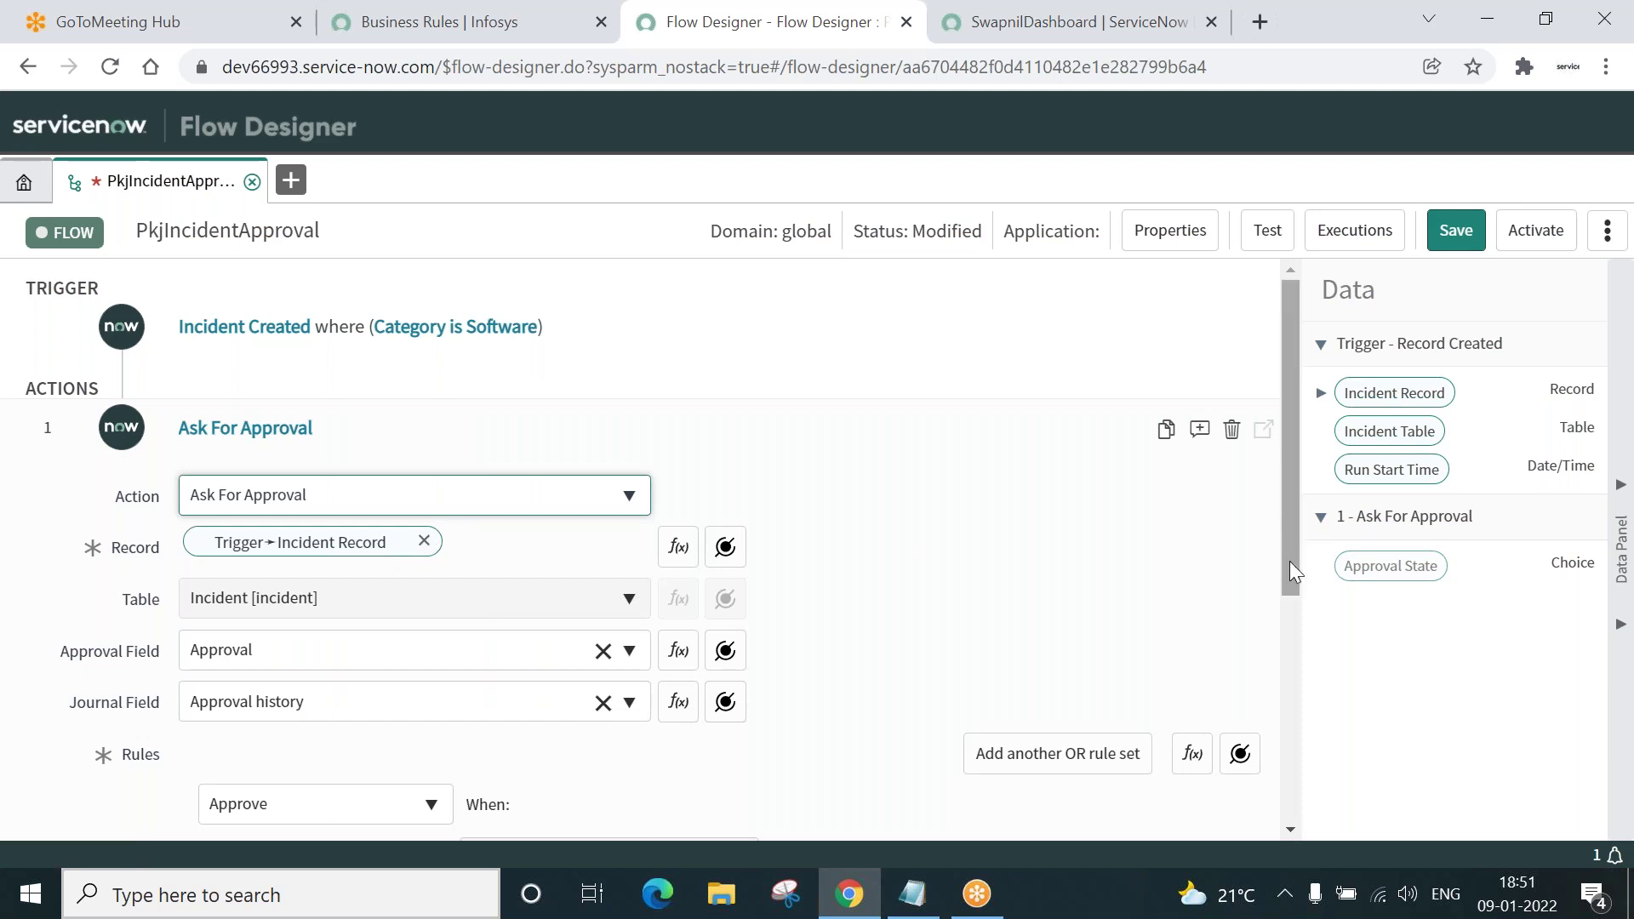
{"action": "left_click_drag", "start_coordinate": [1289, 562], "coordinate": [1289, 685]}
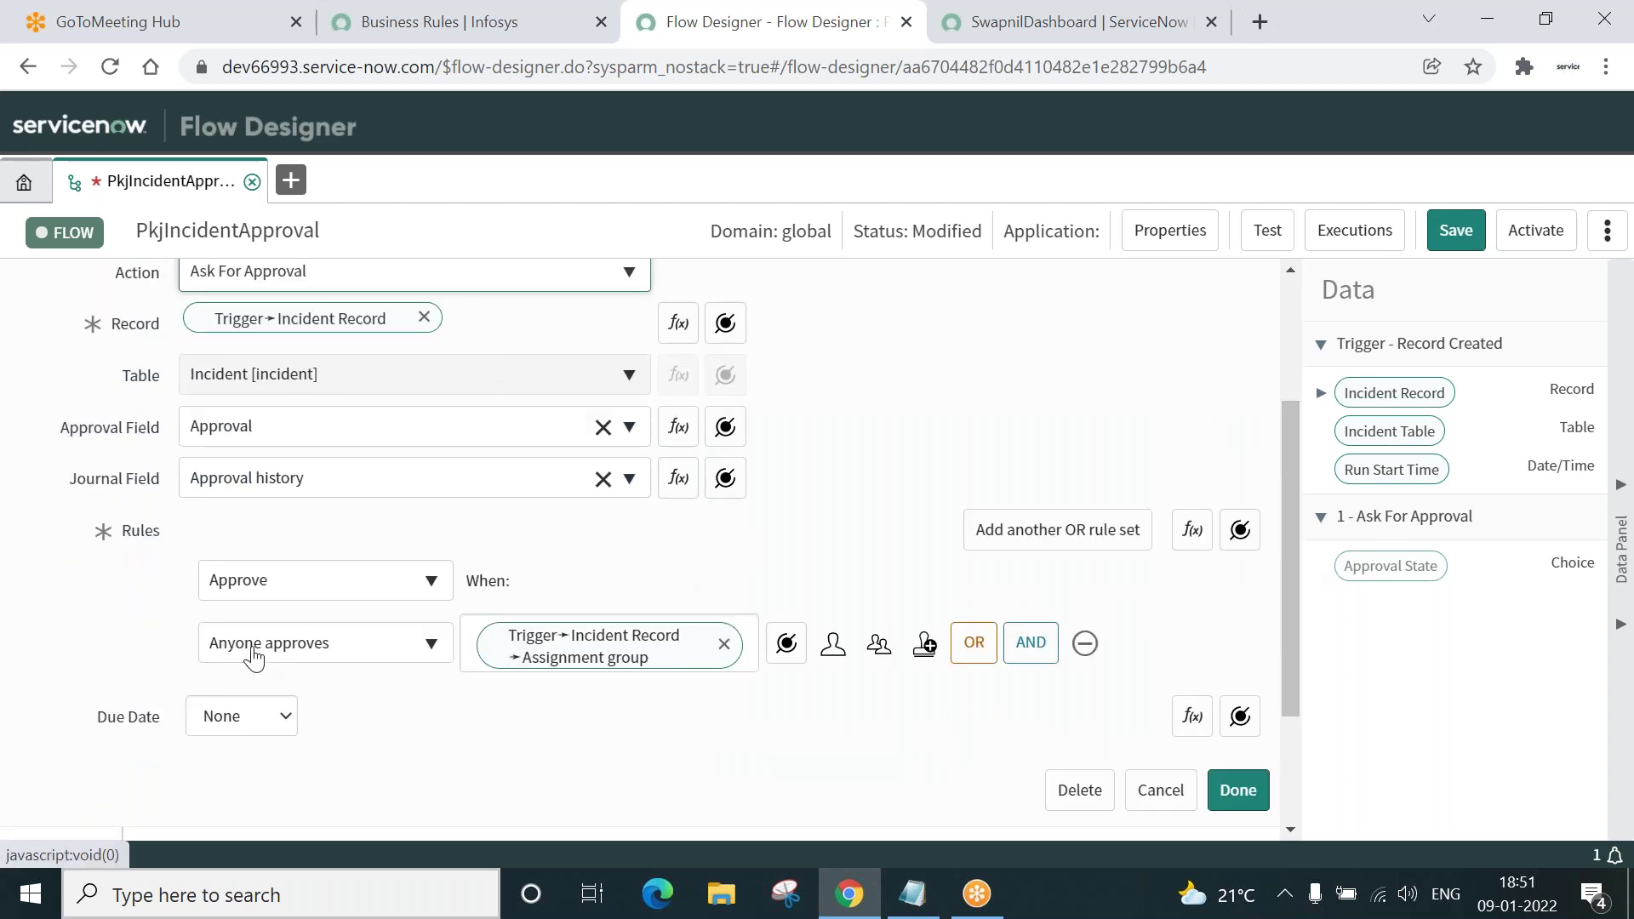
{"action": "left_click", "coordinate": [1239, 776]}
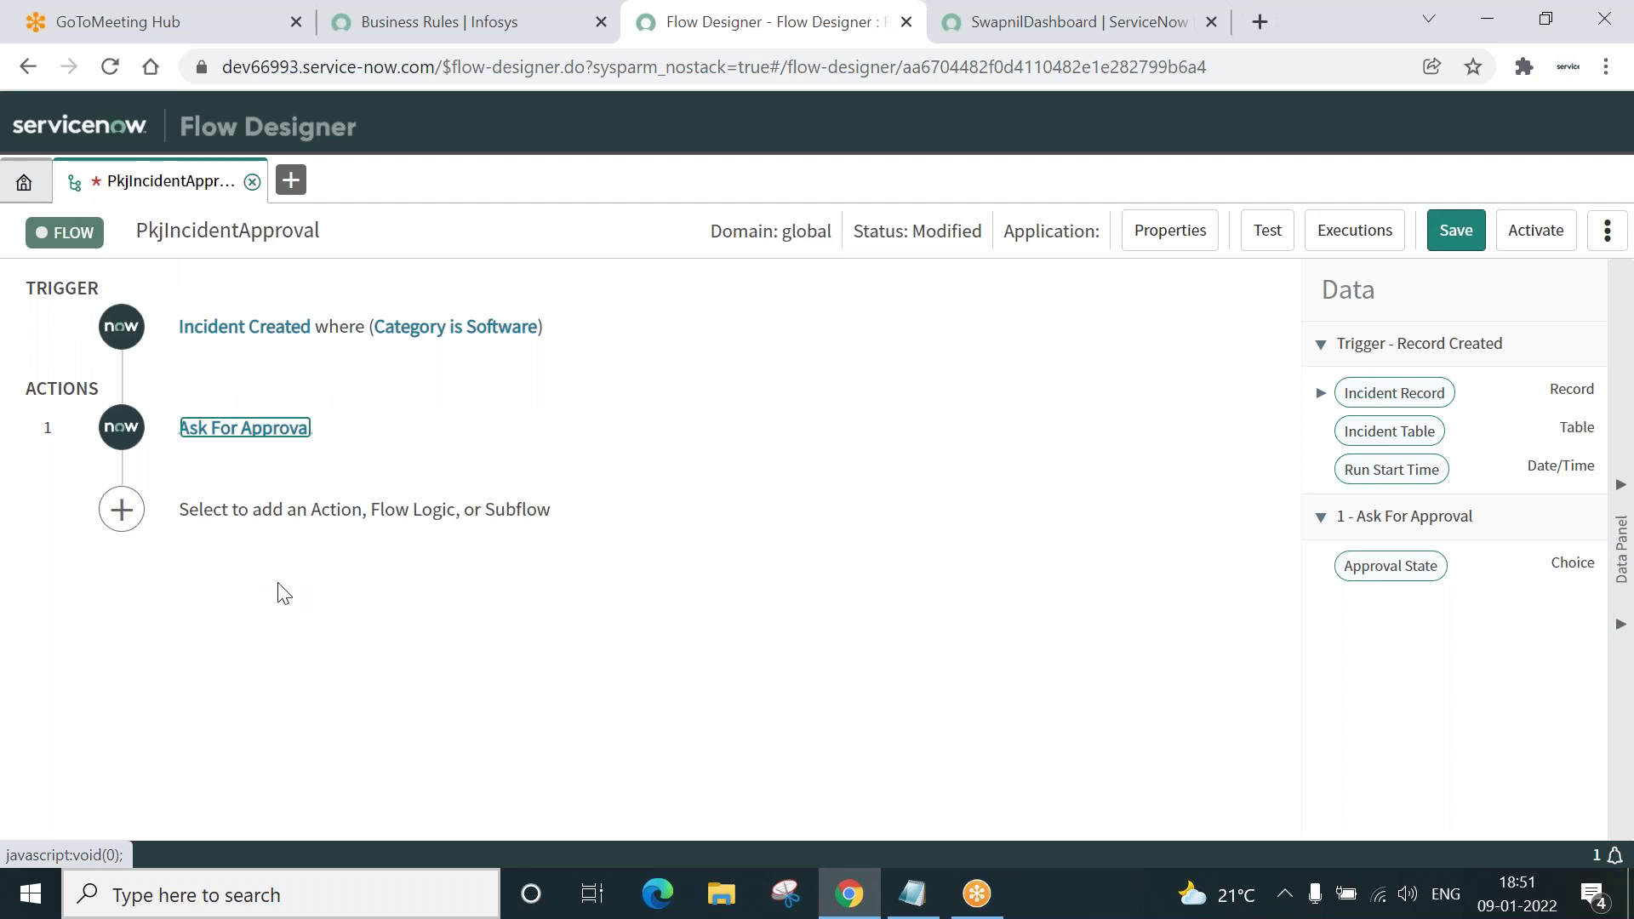
{"action": "left_click", "coordinate": [122, 510]}
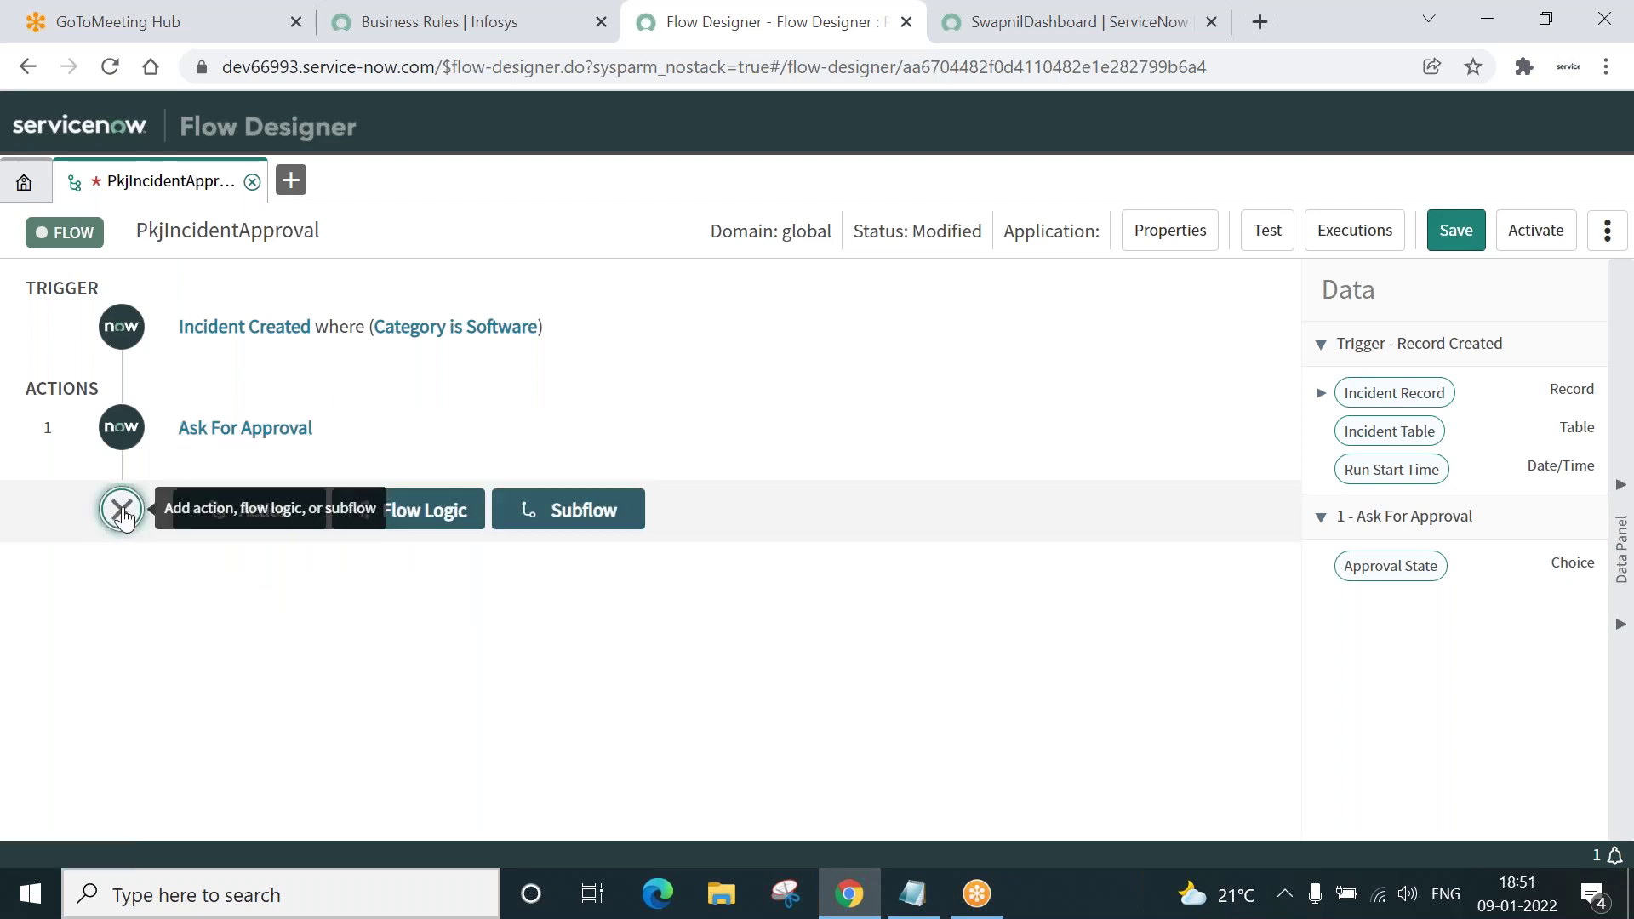
Add an If step with Condition 1: Ask For Approval's Approval State is Approved.
{"action": "left_click", "coordinate": [409, 514]}
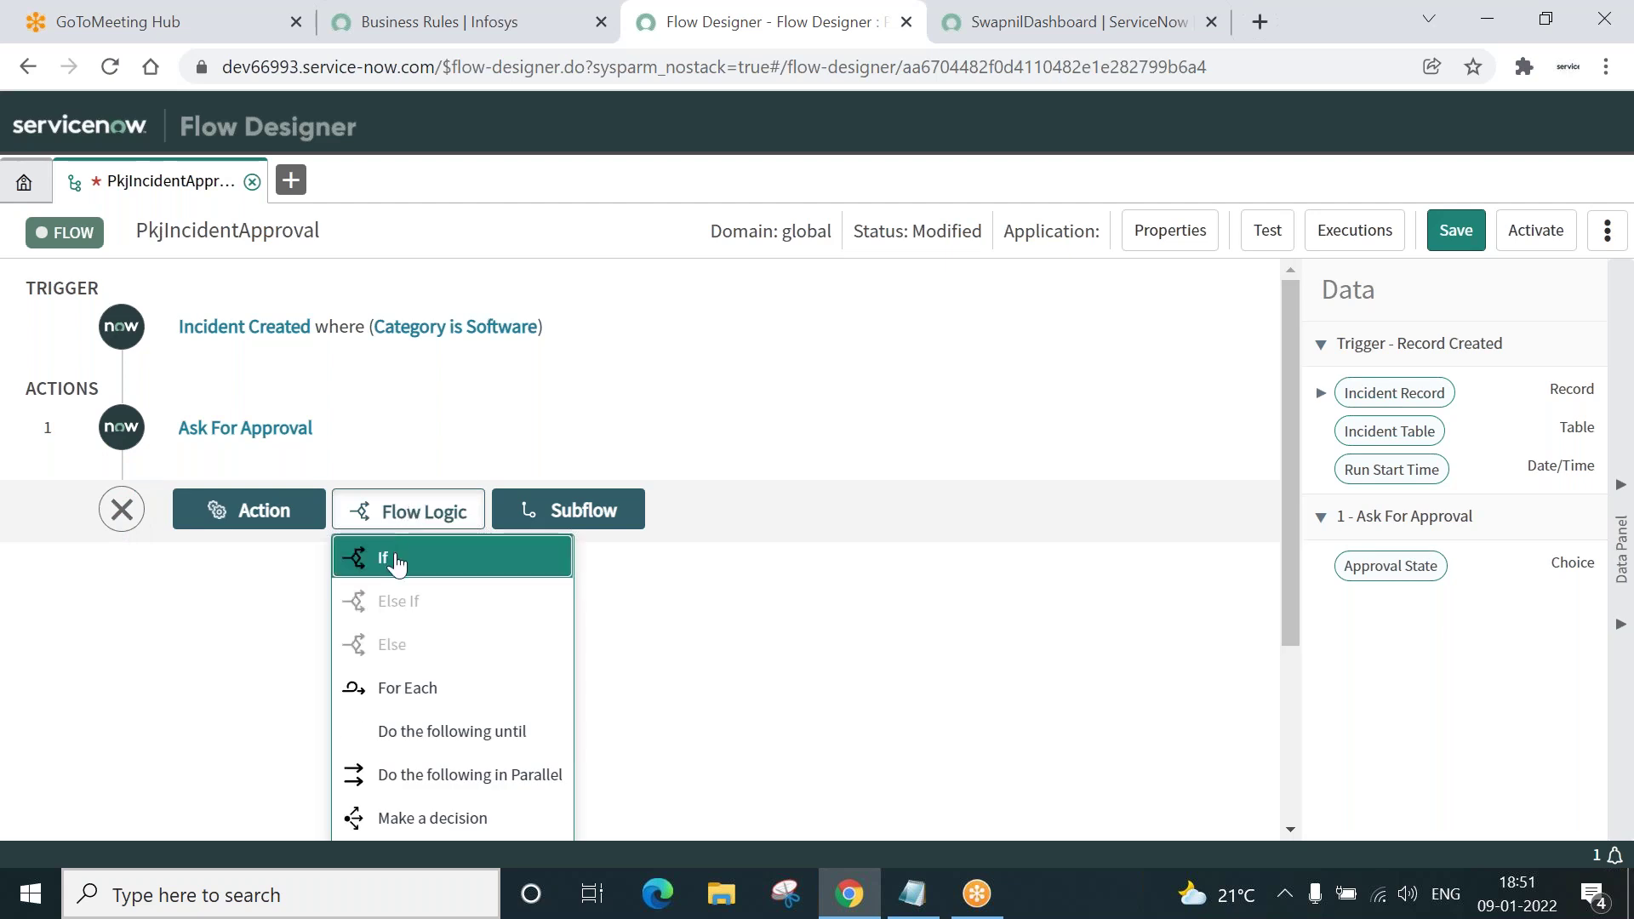
{"action": "left_click", "coordinate": [396, 564]}
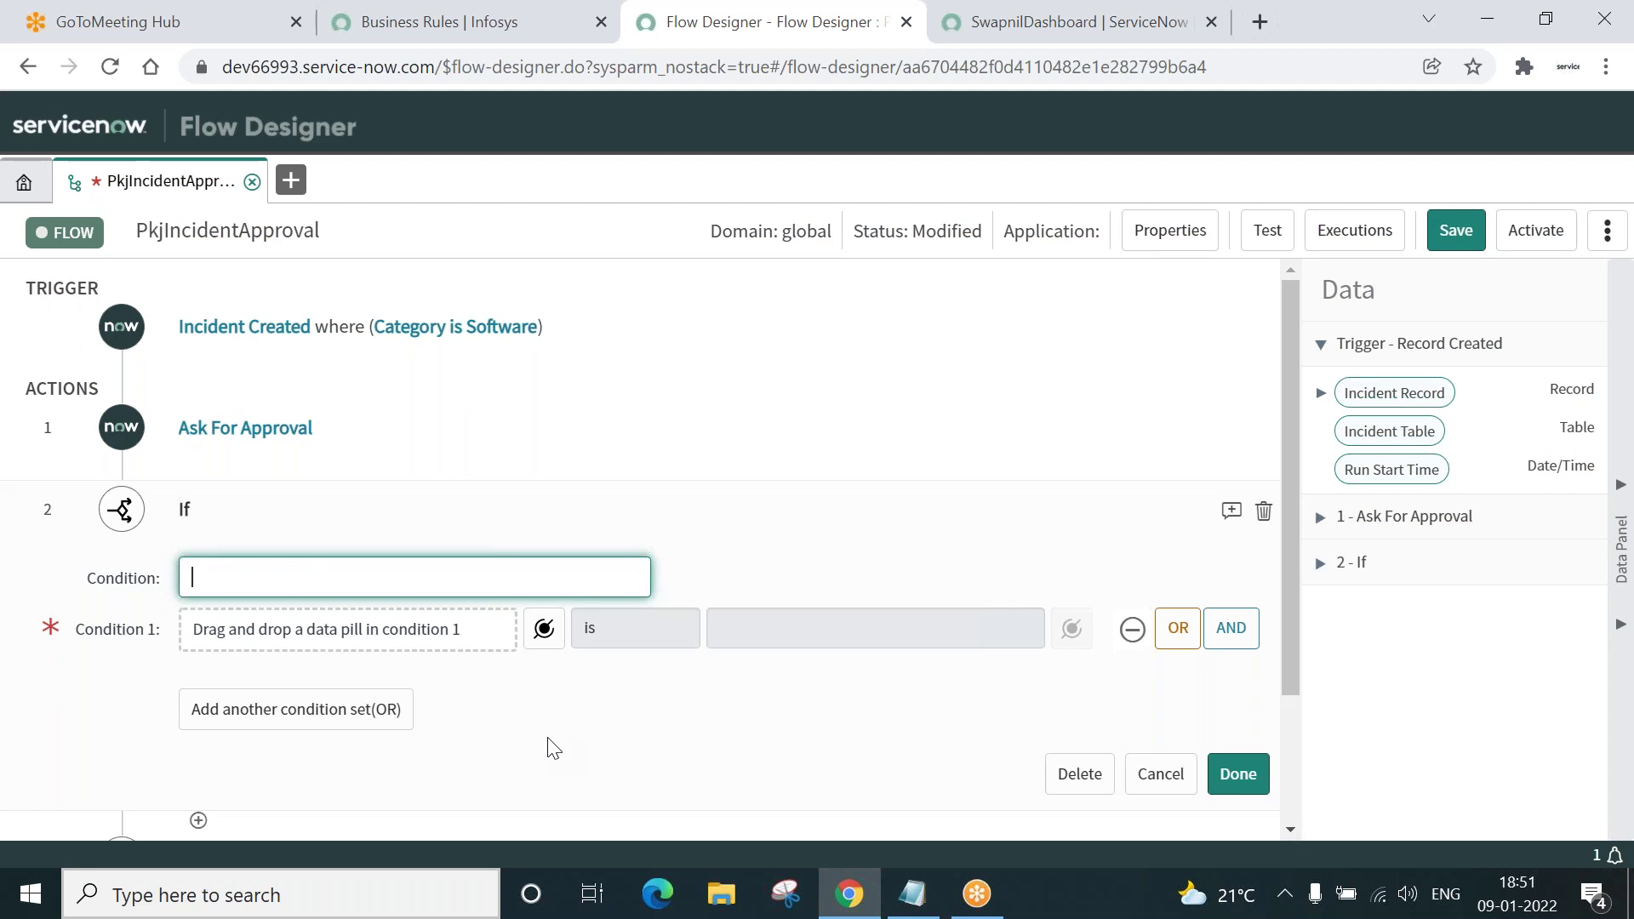
{"action": "key", "text": "Tab"}
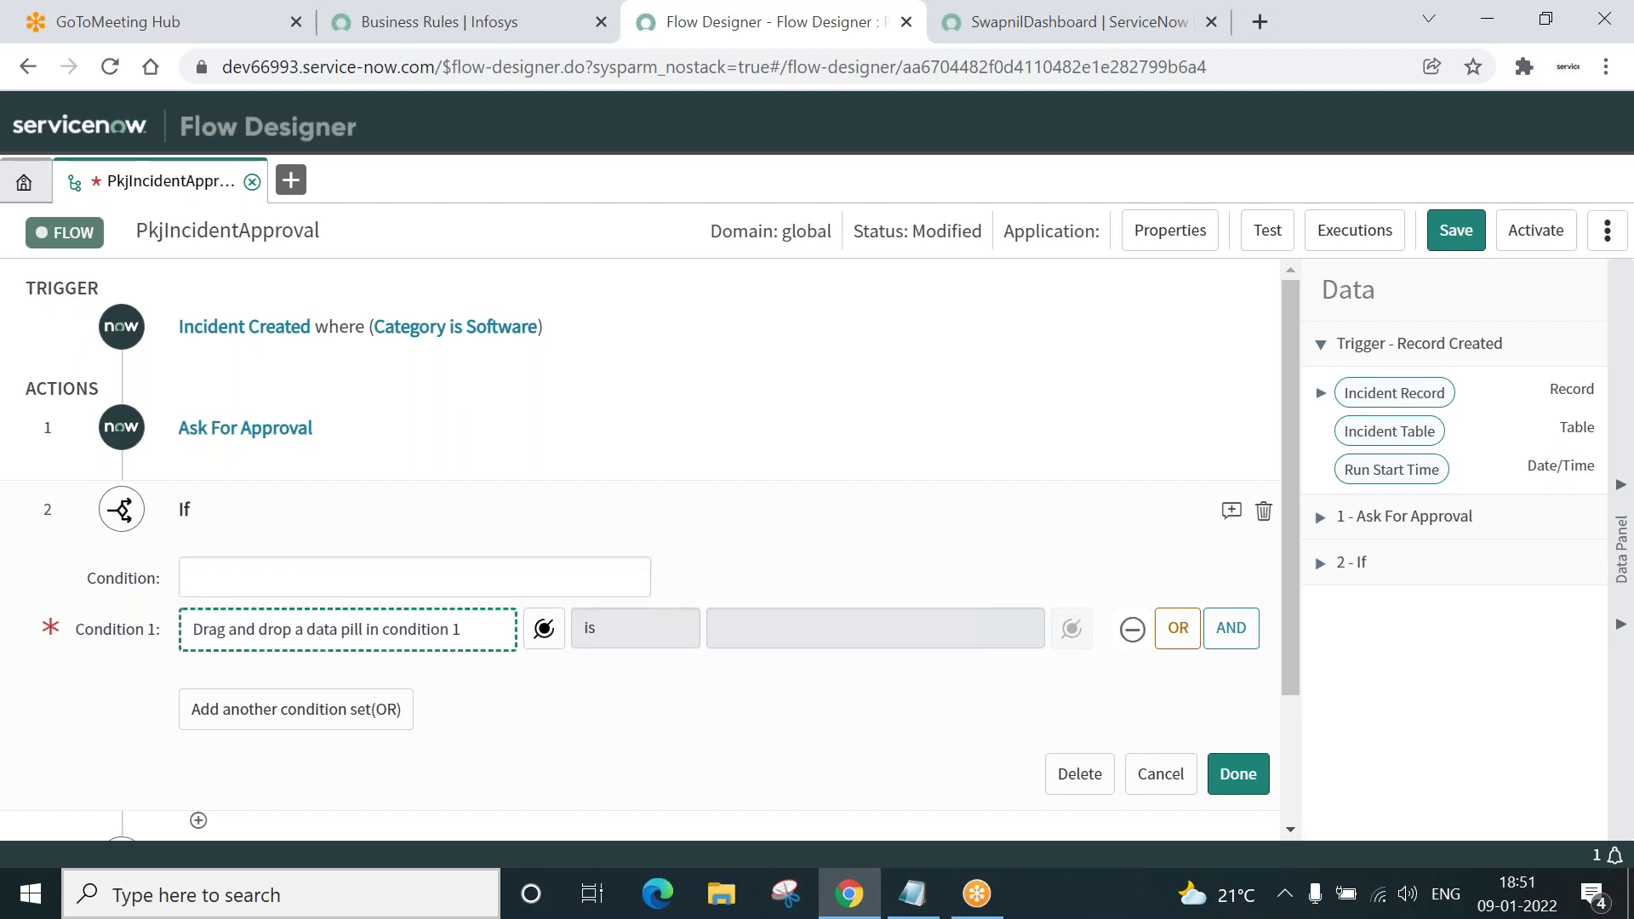
{"action": "left_click", "coordinate": [543, 630]}
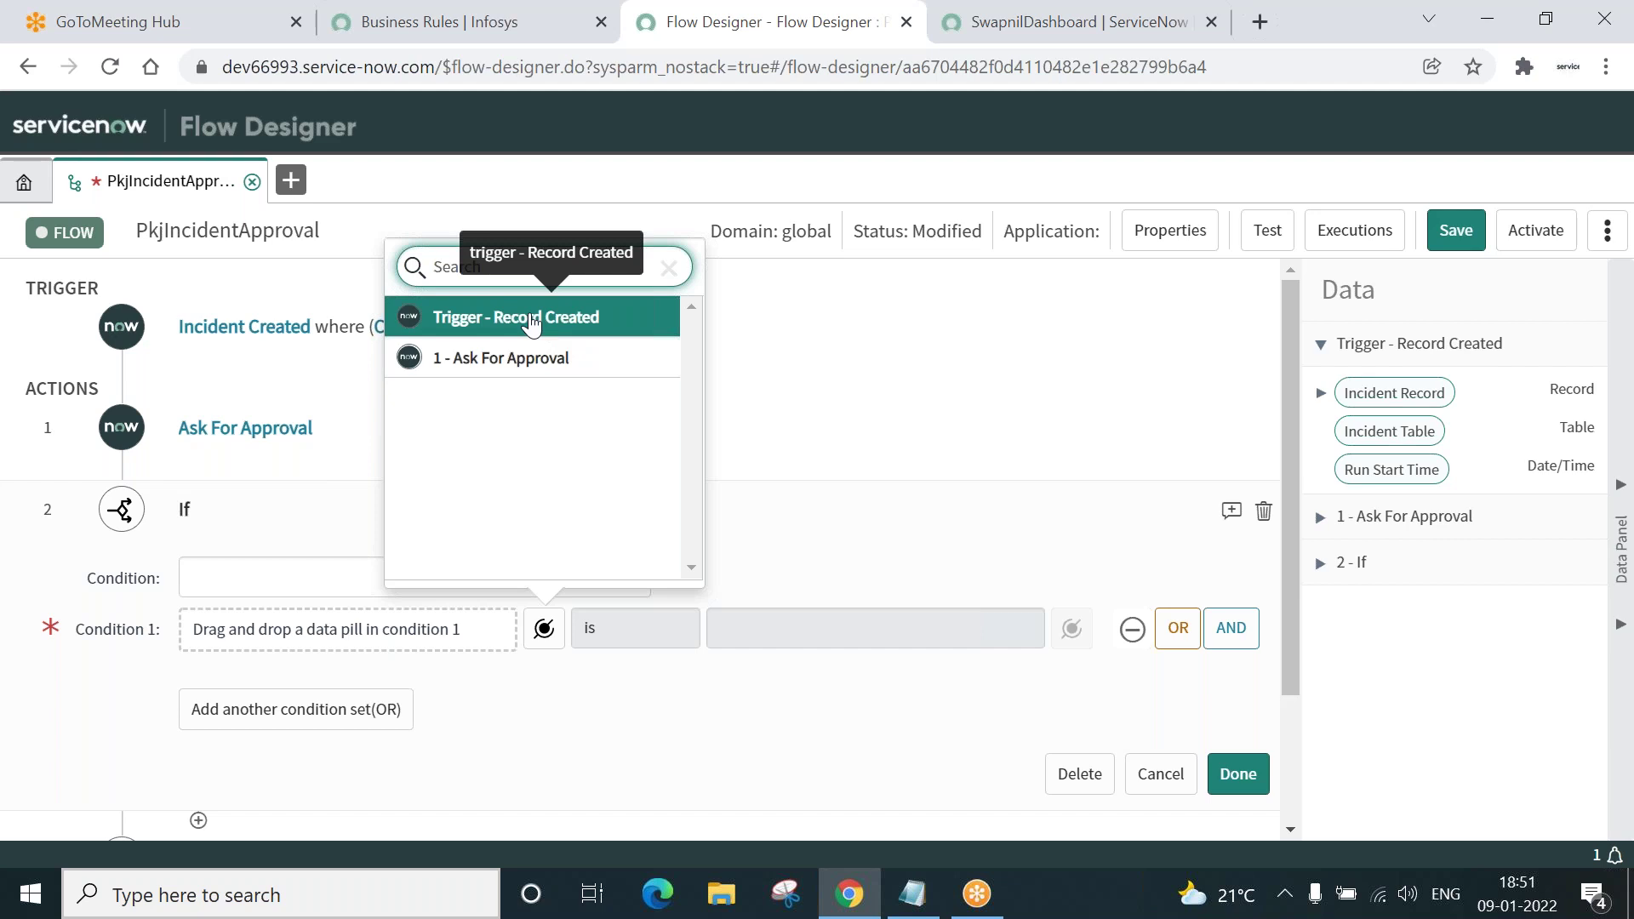
{"action": "left_click", "coordinate": [529, 362]}
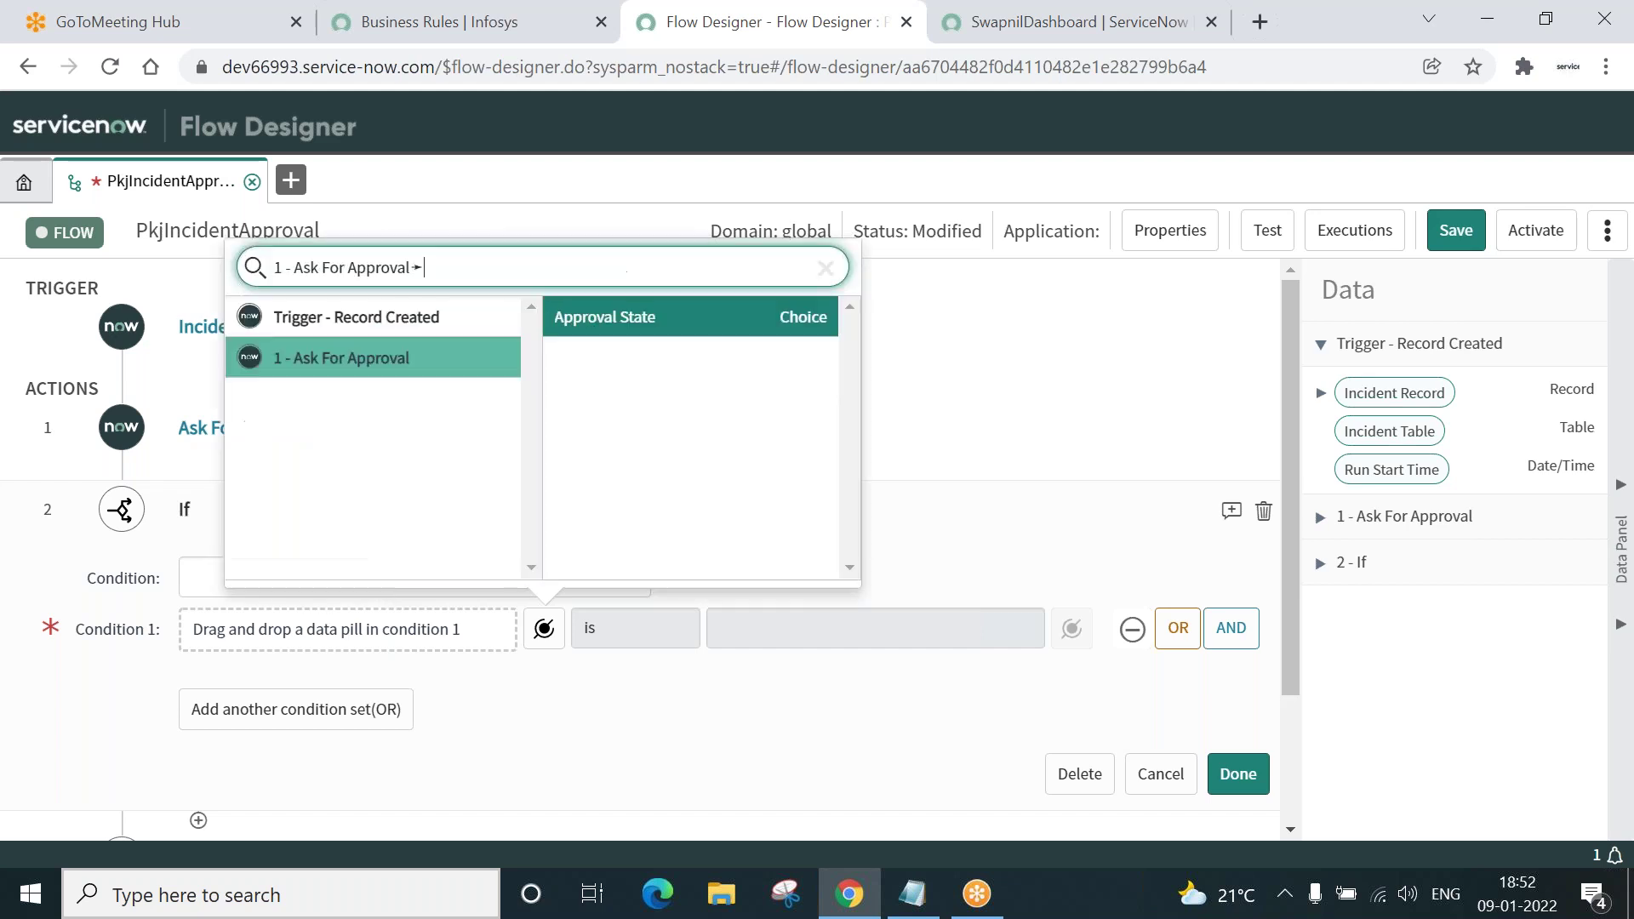
{"action": "left_click", "coordinate": [657, 320]}
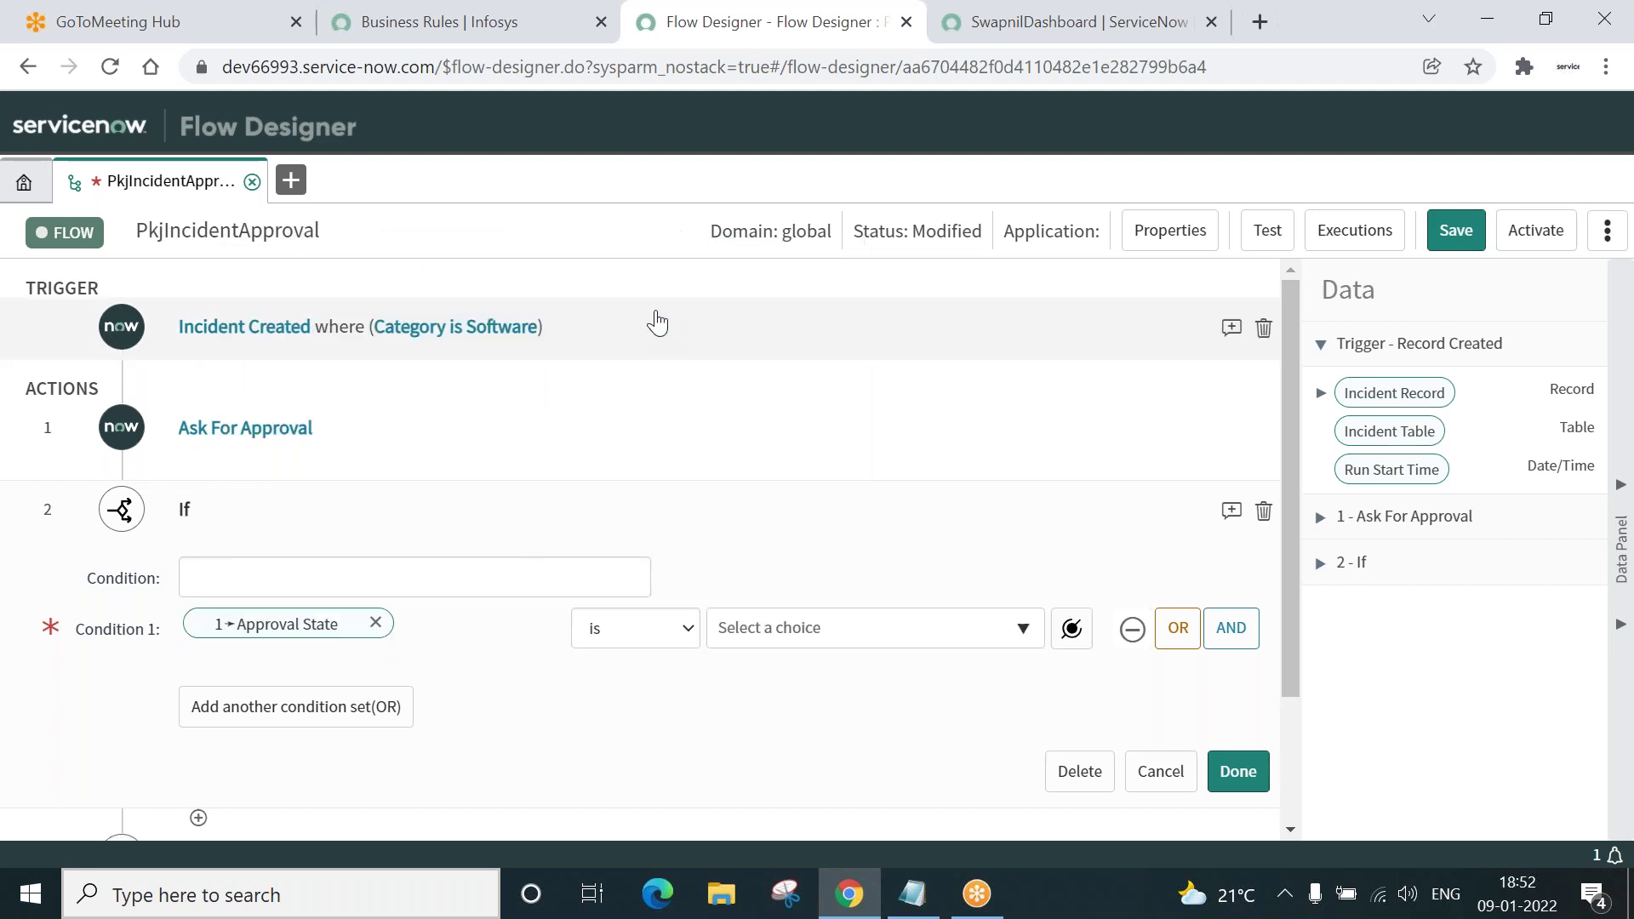
{"action": "left_click", "coordinate": [970, 637]}
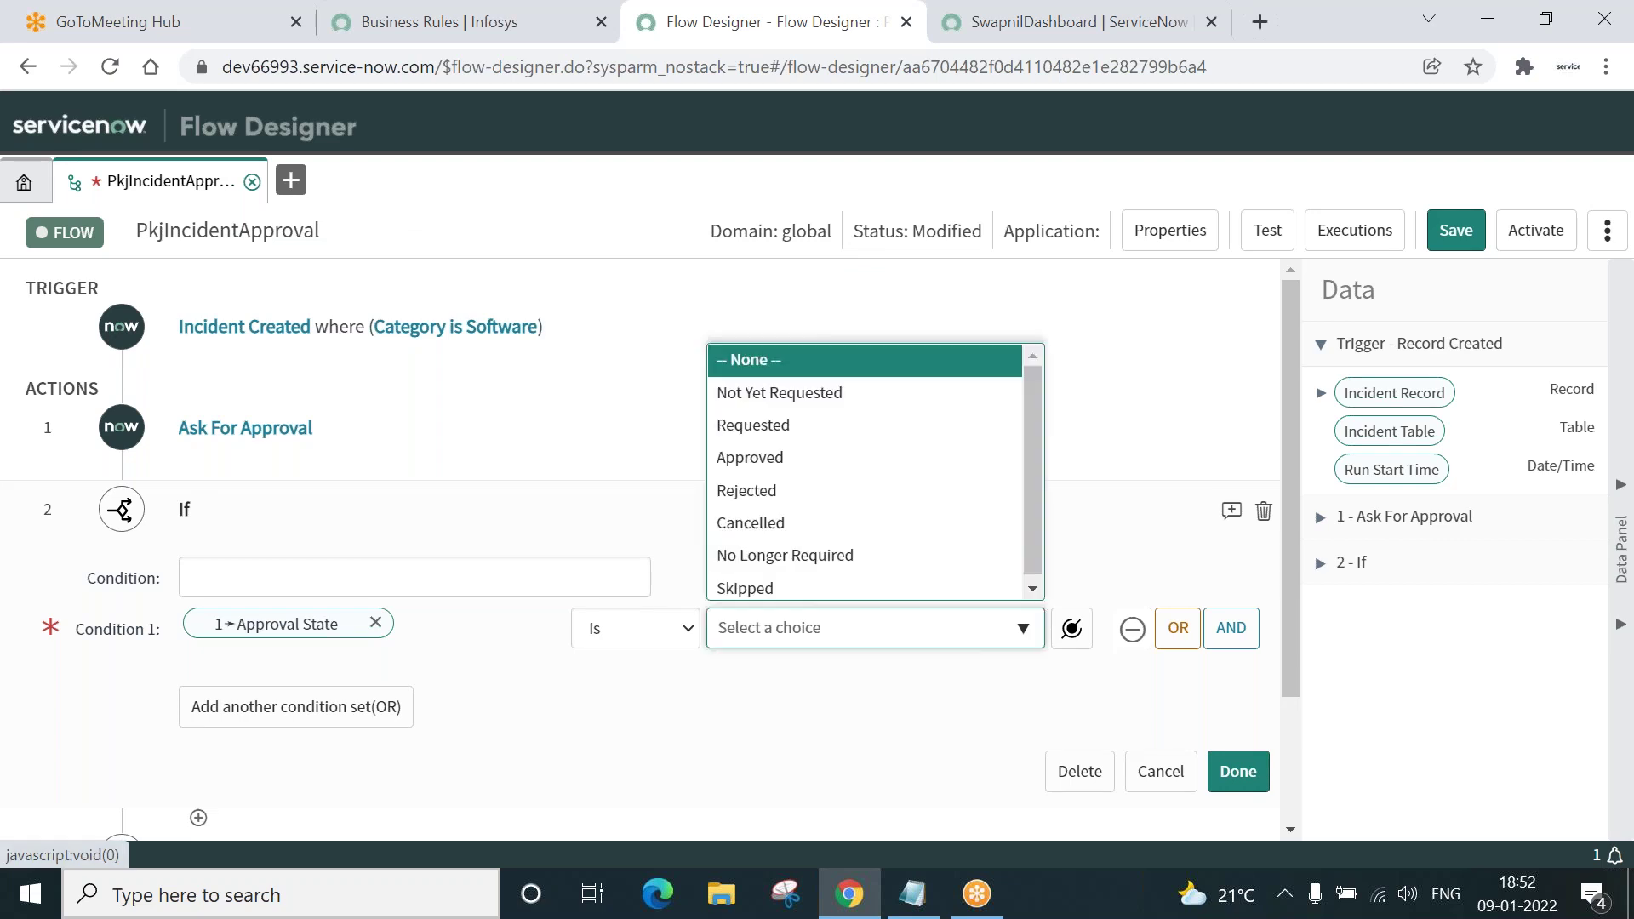
{"action": "left_click", "coordinate": [807, 459]}
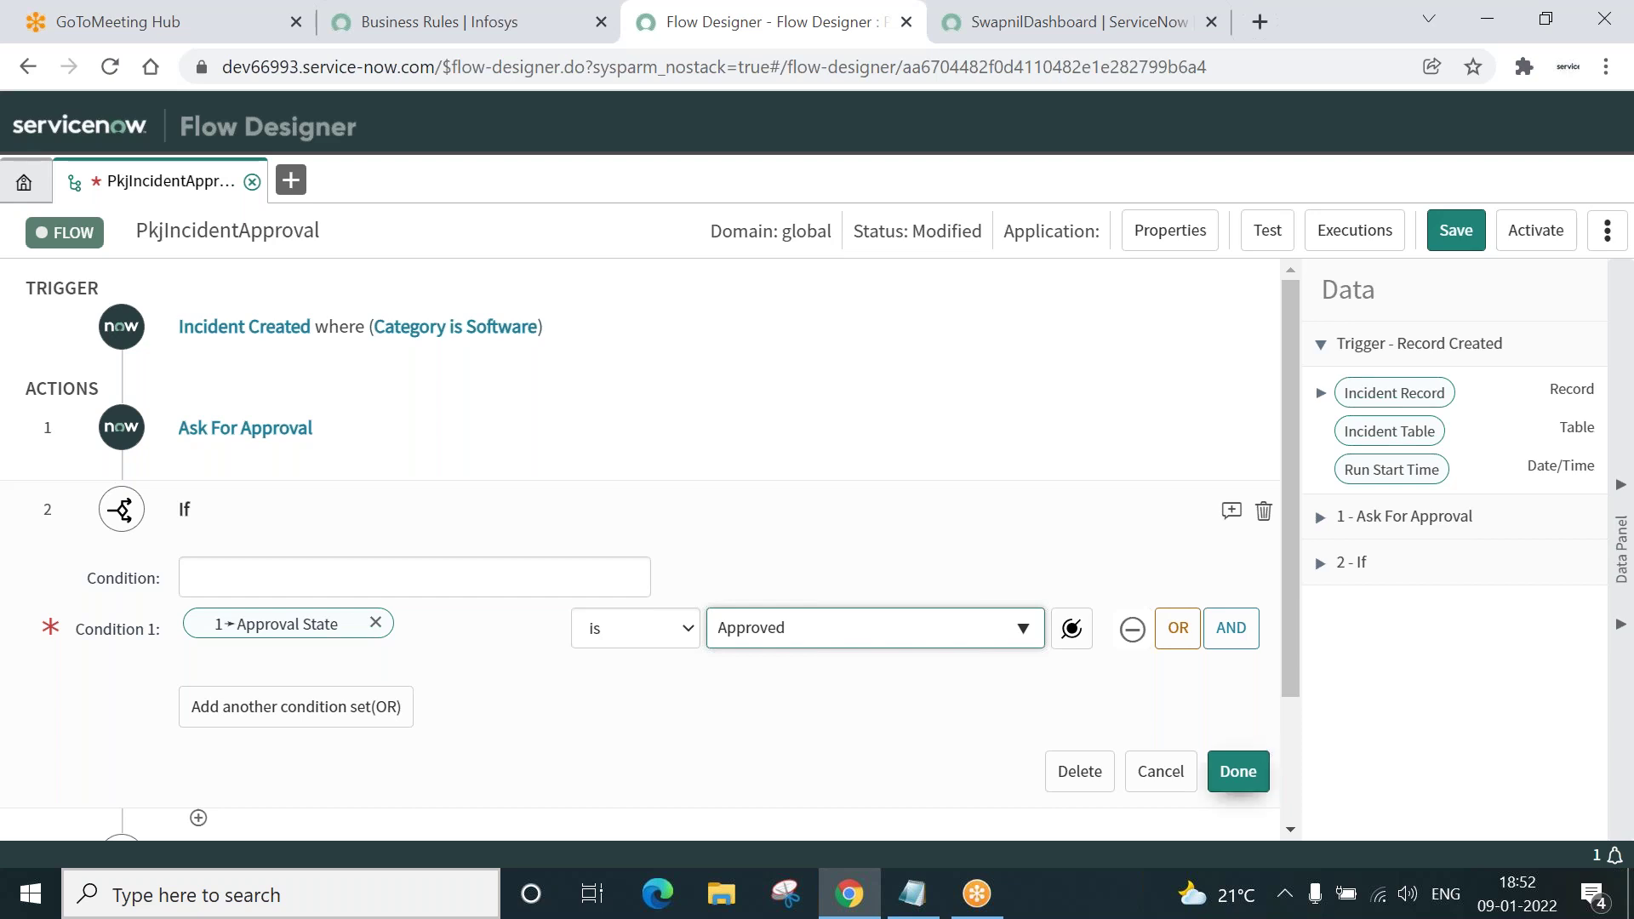
{"action": "left_click", "coordinate": [1238, 771]}
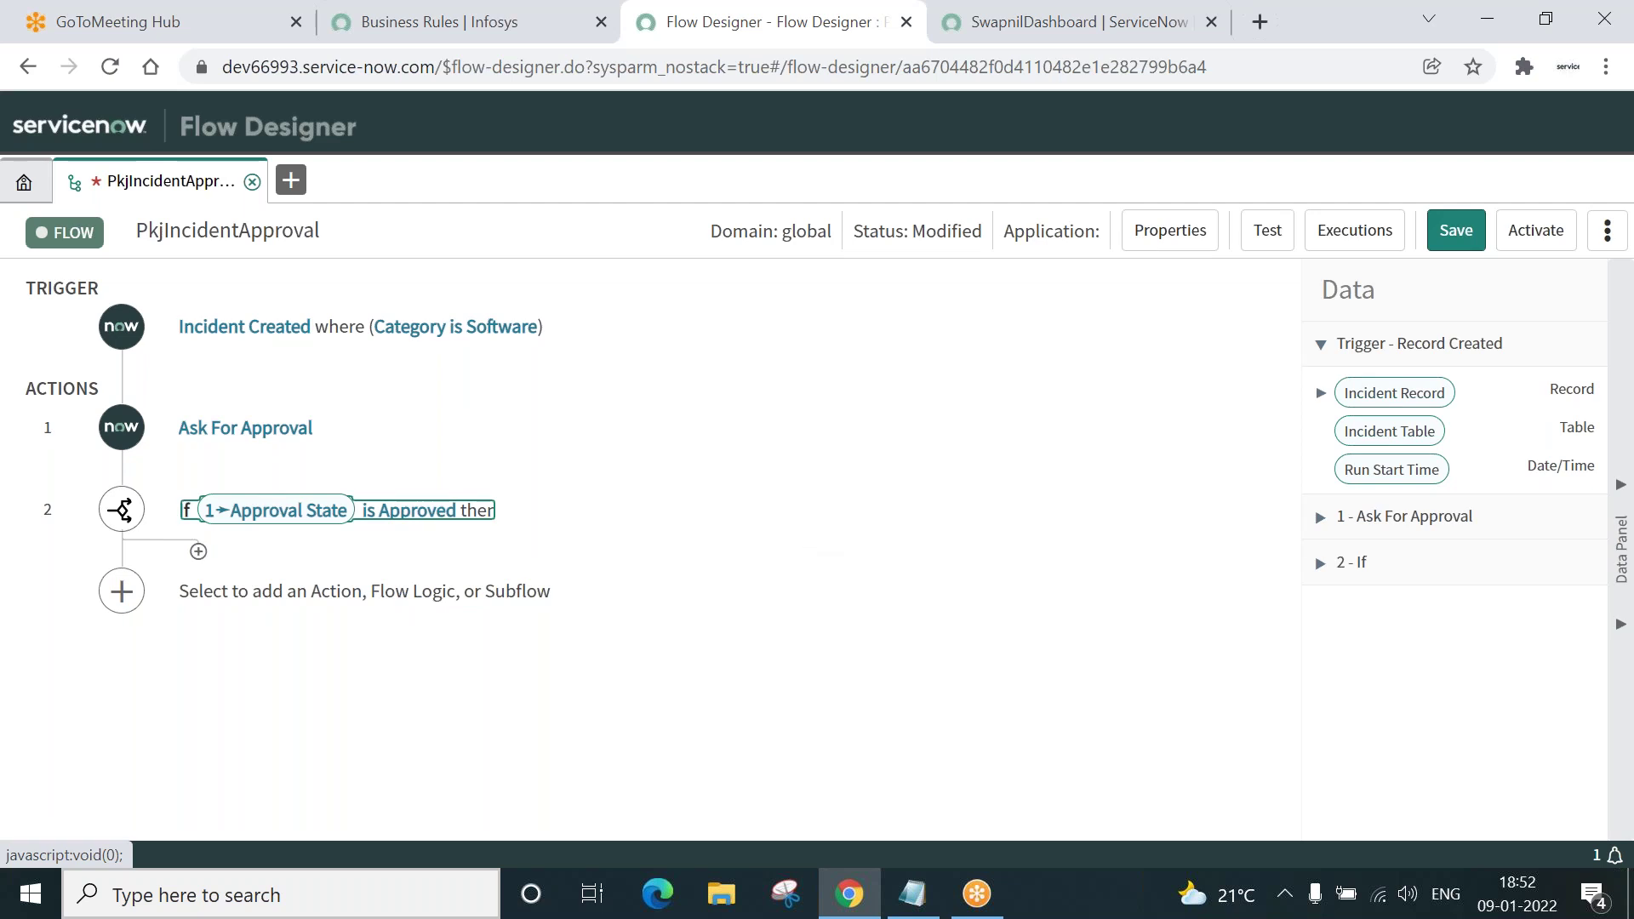
Add a Create Task action inside the If branch with Table set to Incident.
{"action": "left_click", "coordinate": [198, 554]}
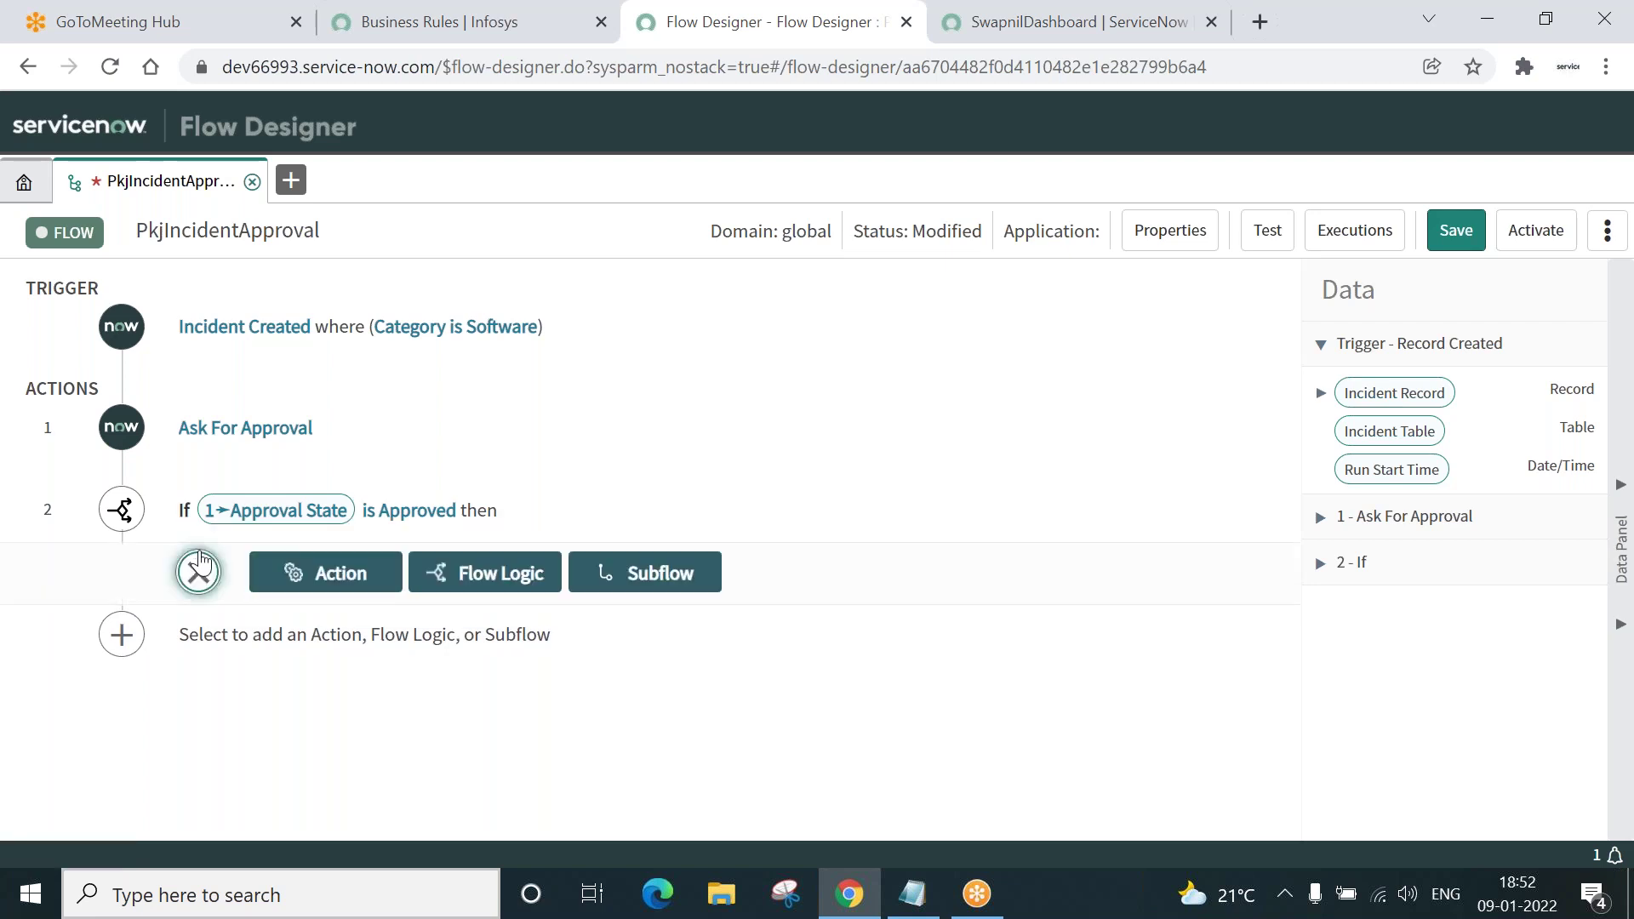
{"action": "left_click", "coordinate": [327, 581]}
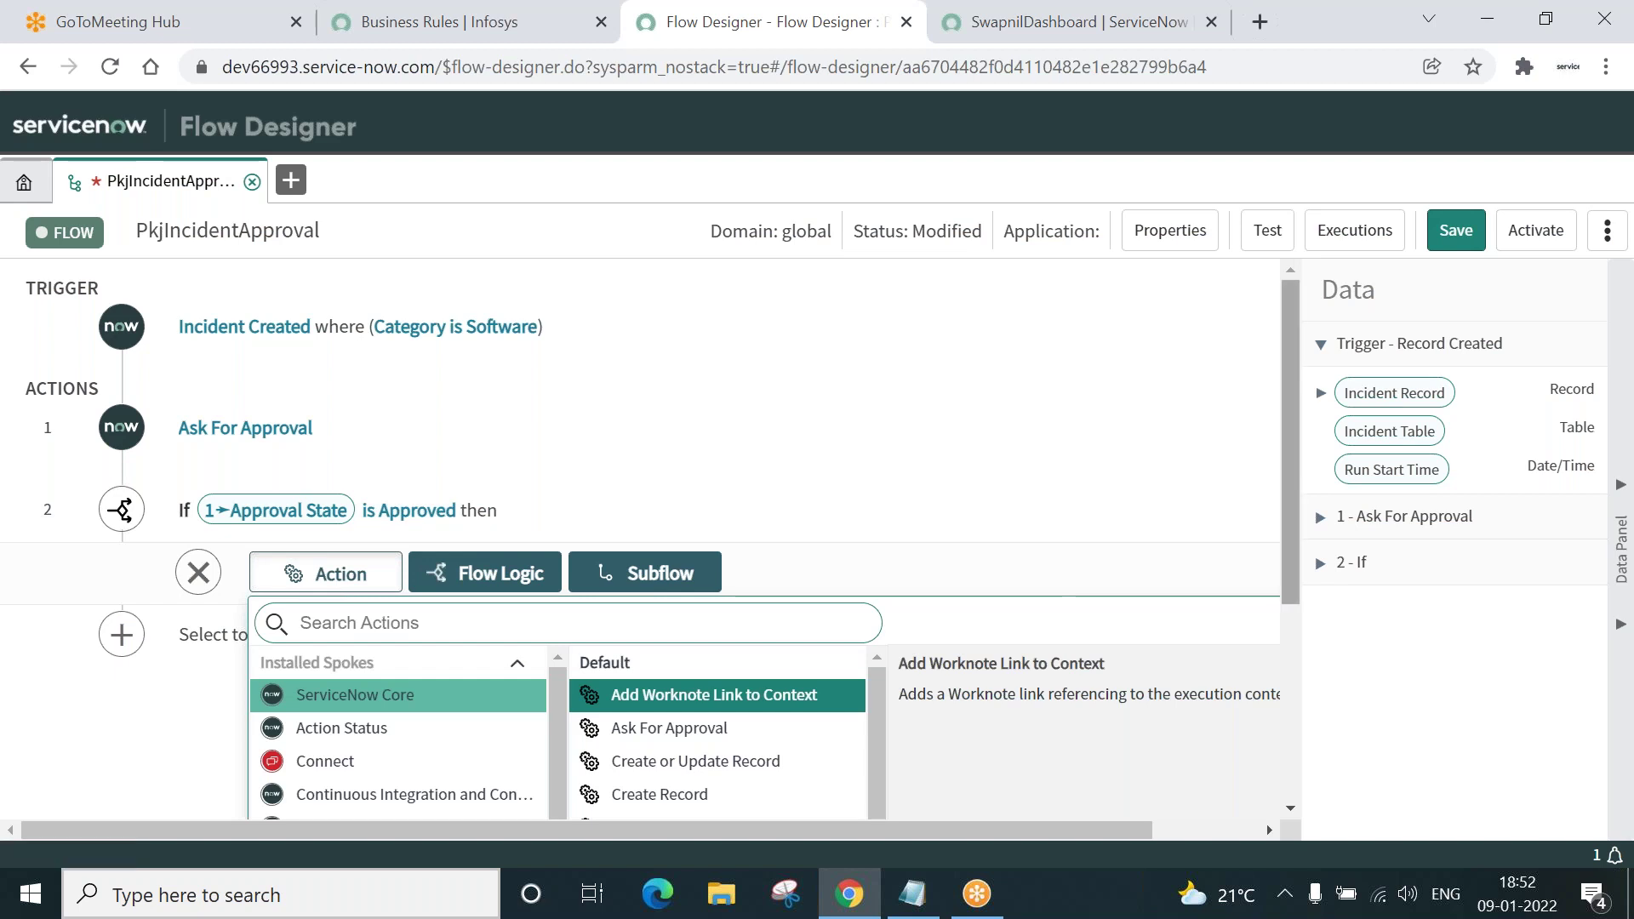
{"action": "scroll", "coordinate": [639, 536], "scroll_direction": "down", "scroll_amount": 4}
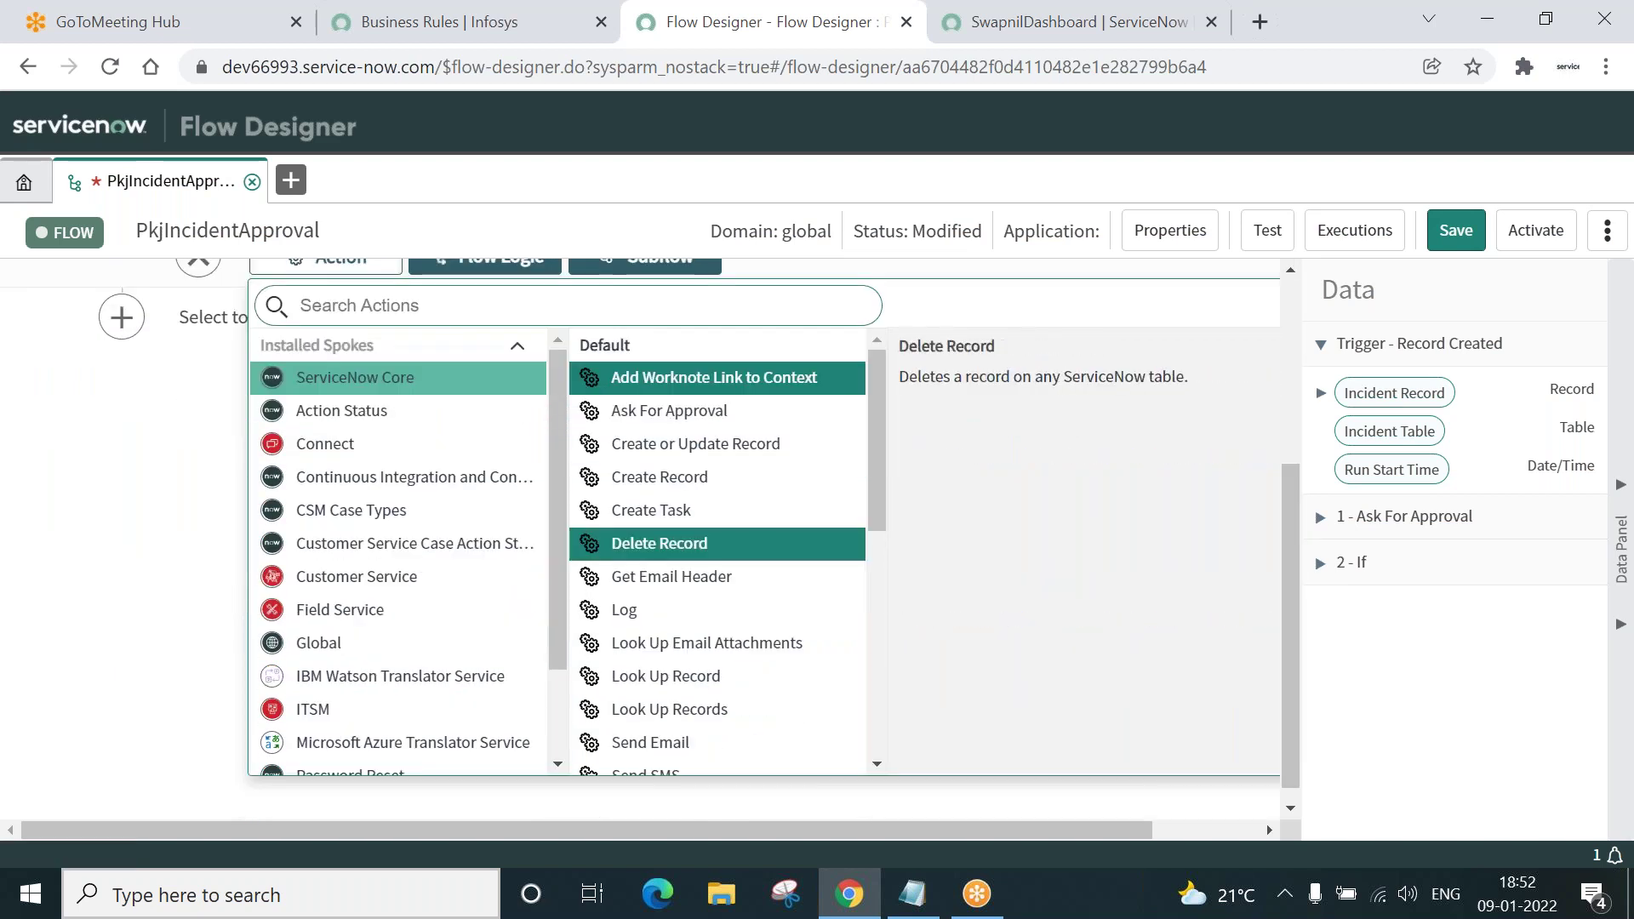
{"action": "left_click", "coordinate": [664, 518]}
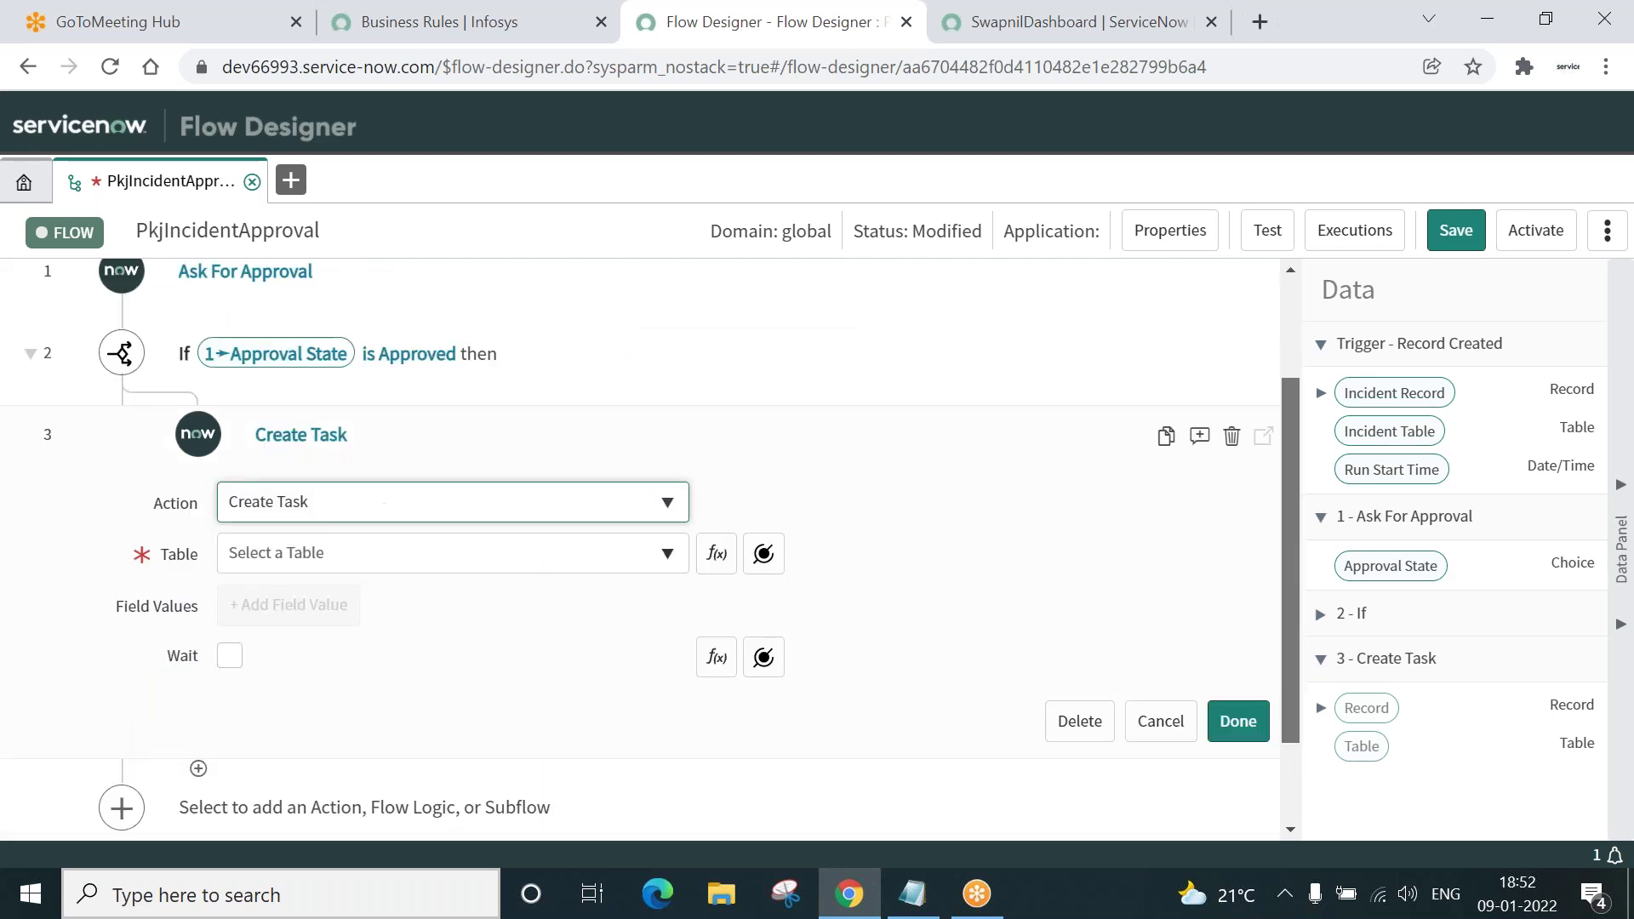
{"action": "scroll", "coordinate": [649, 545], "scroll_direction": "down", "scroll_amount": 1}
{"action": "left_click", "coordinate": [612, 548]}
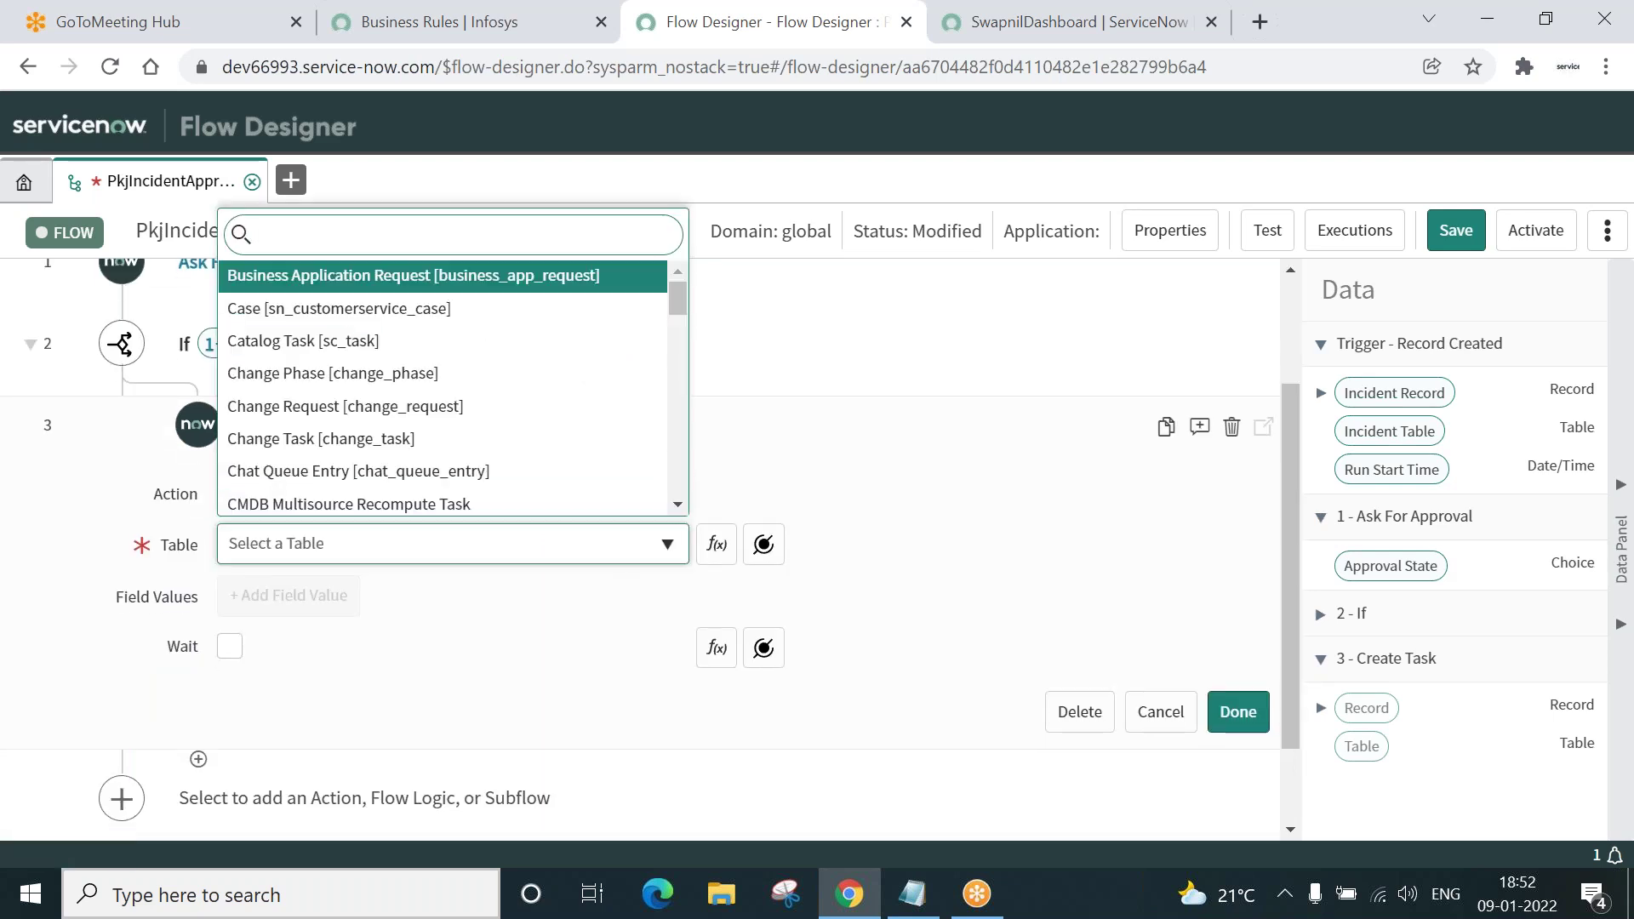
{"action": "type", "text": "inci"}
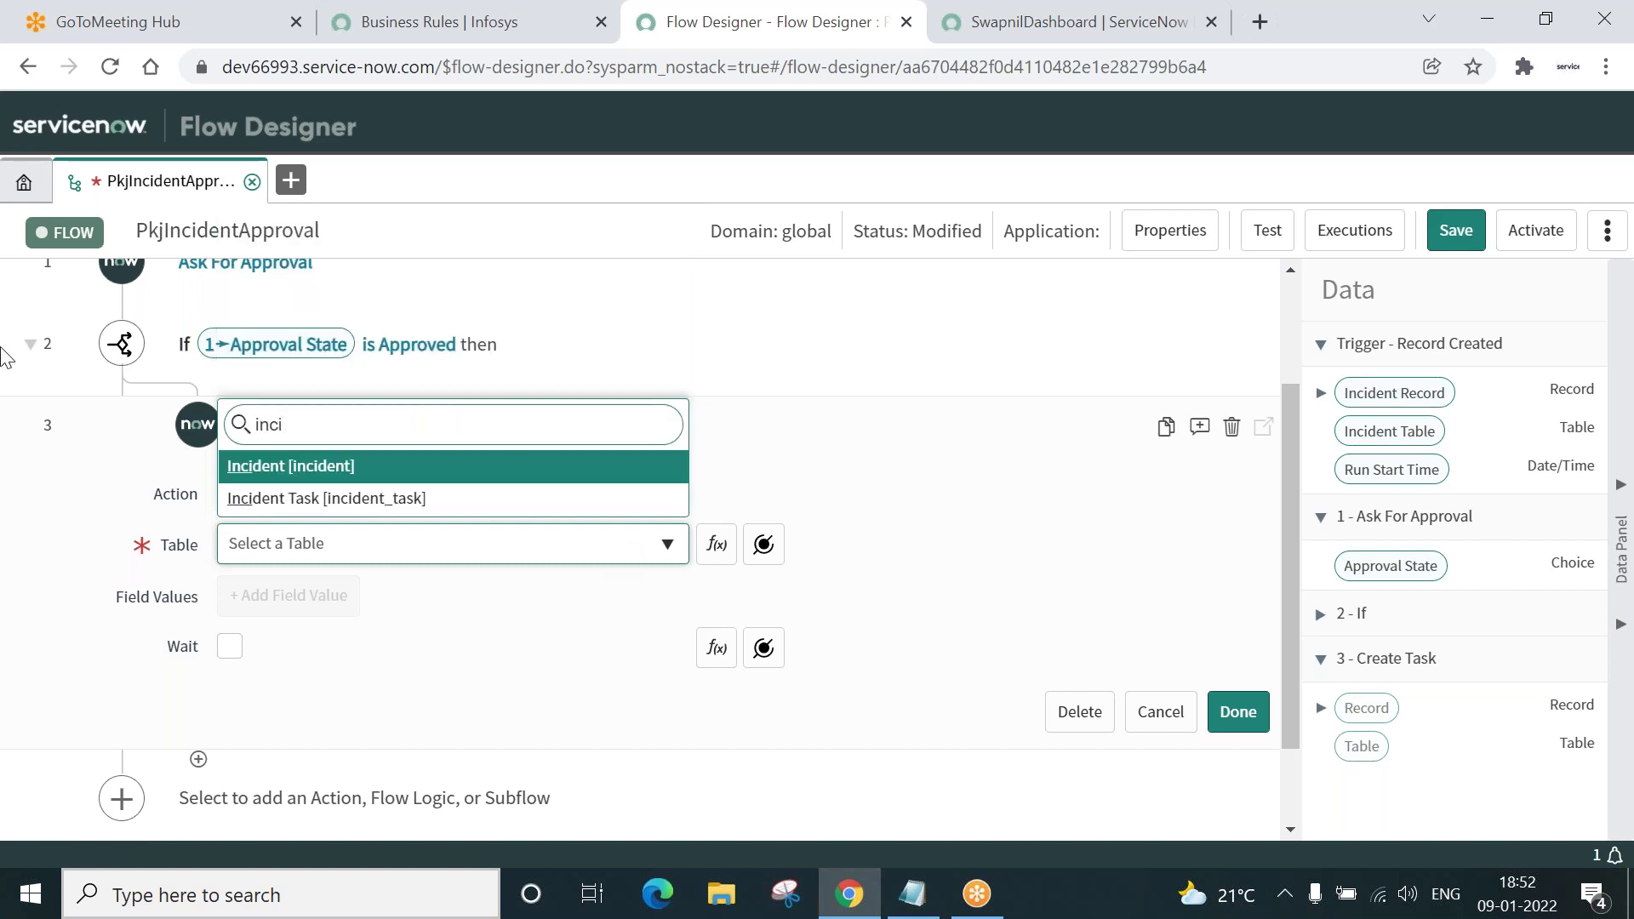
{"action": "left_click", "coordinate": [319, 464]}
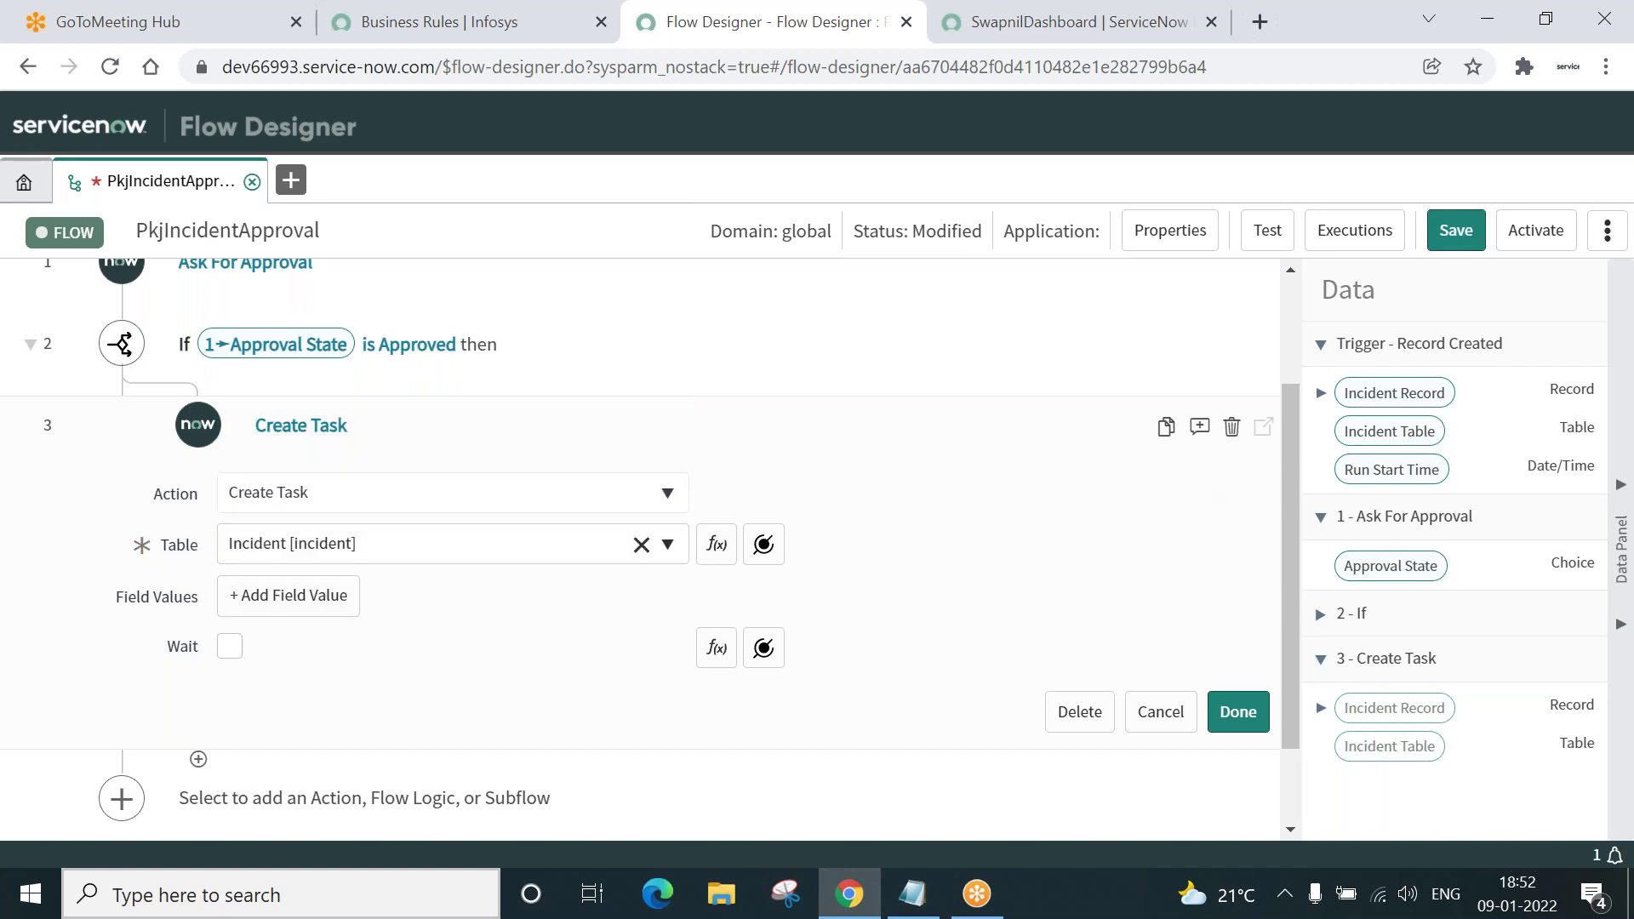
{"action": "scroll", "coordinate": [419, 565], "scroll_direction": "down", "scroll_amount": 2}
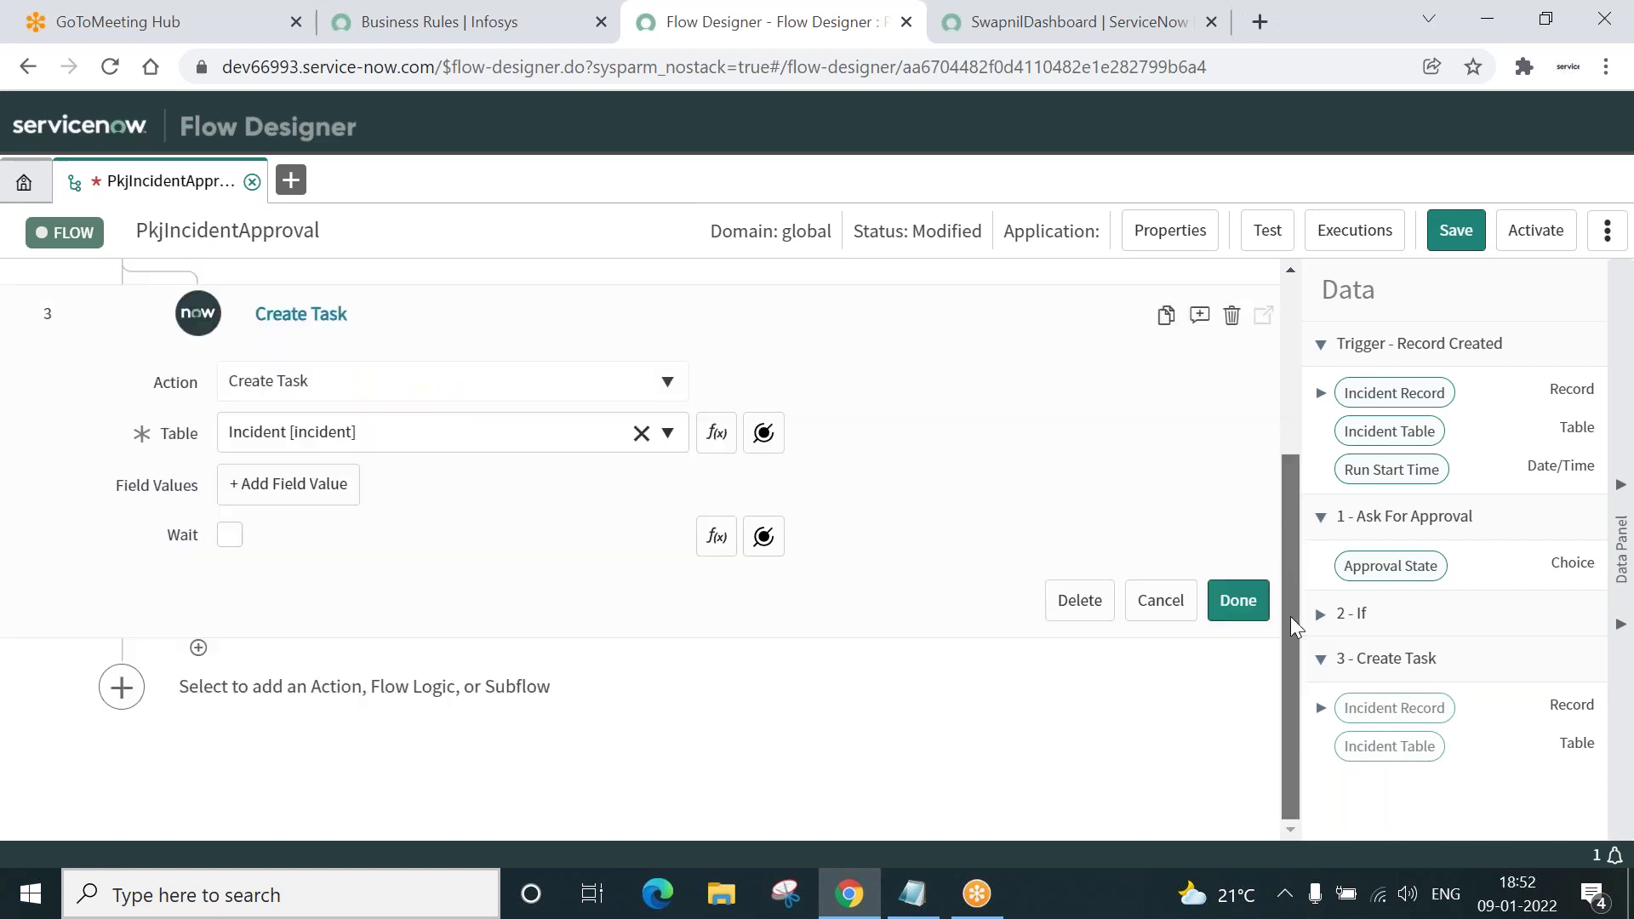
Set the new incident's Caller to the trigger Incident Record's Caller.
{"action": "left_click", "coordinate": [288, 485]}
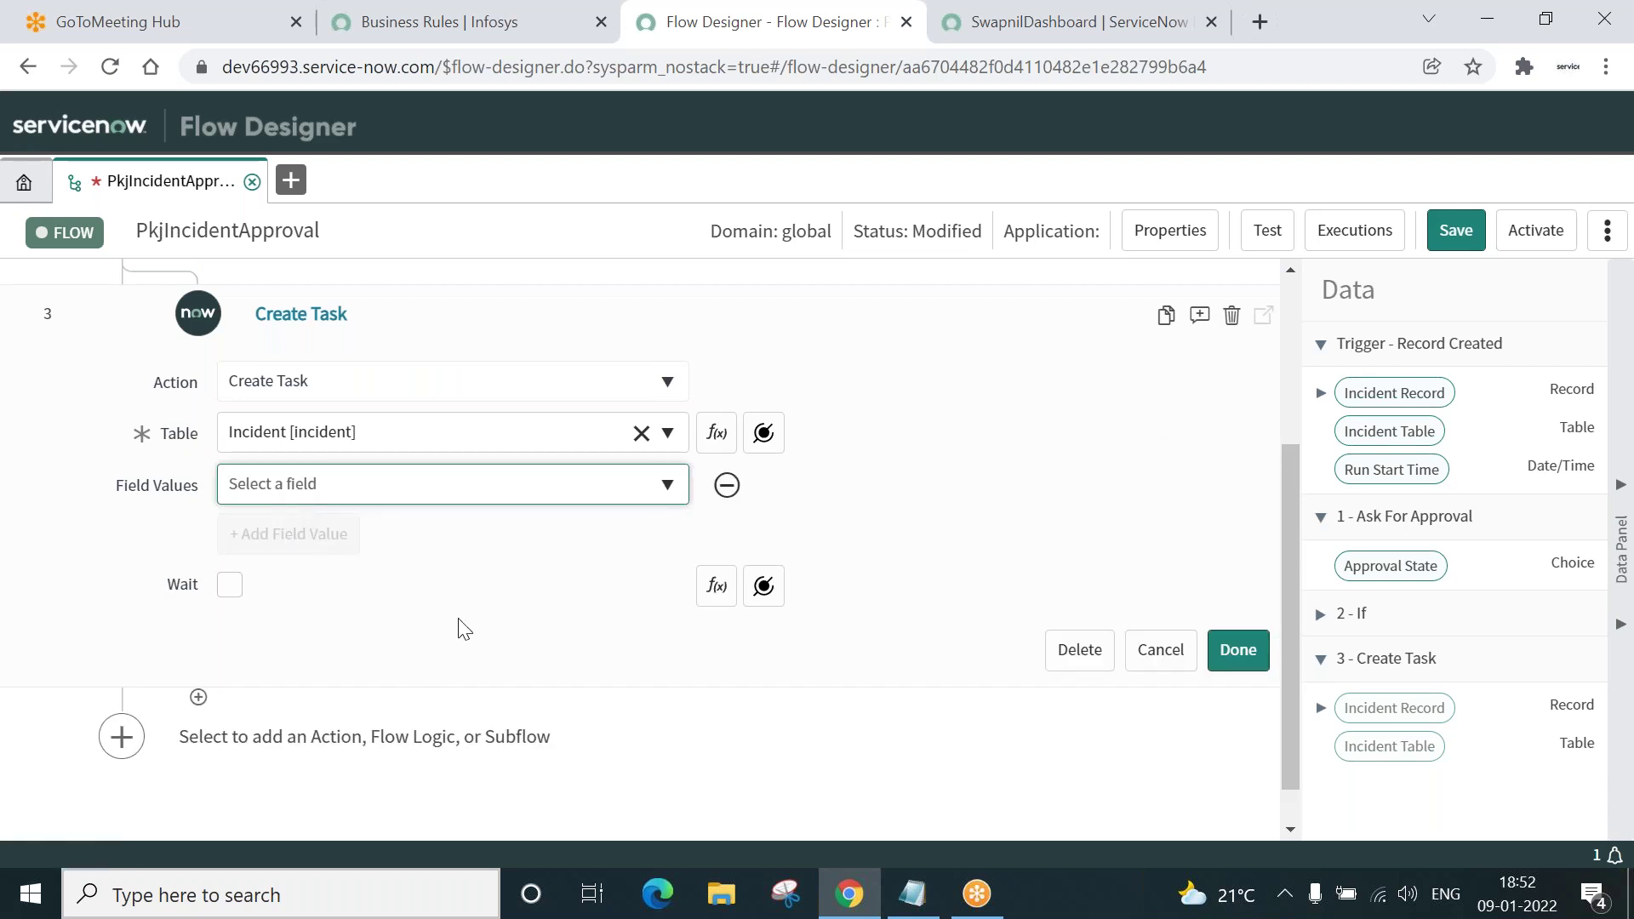
{"action": "left_click", "coordinate": [443, 483]}
{"action": "type", "text": "ca"}
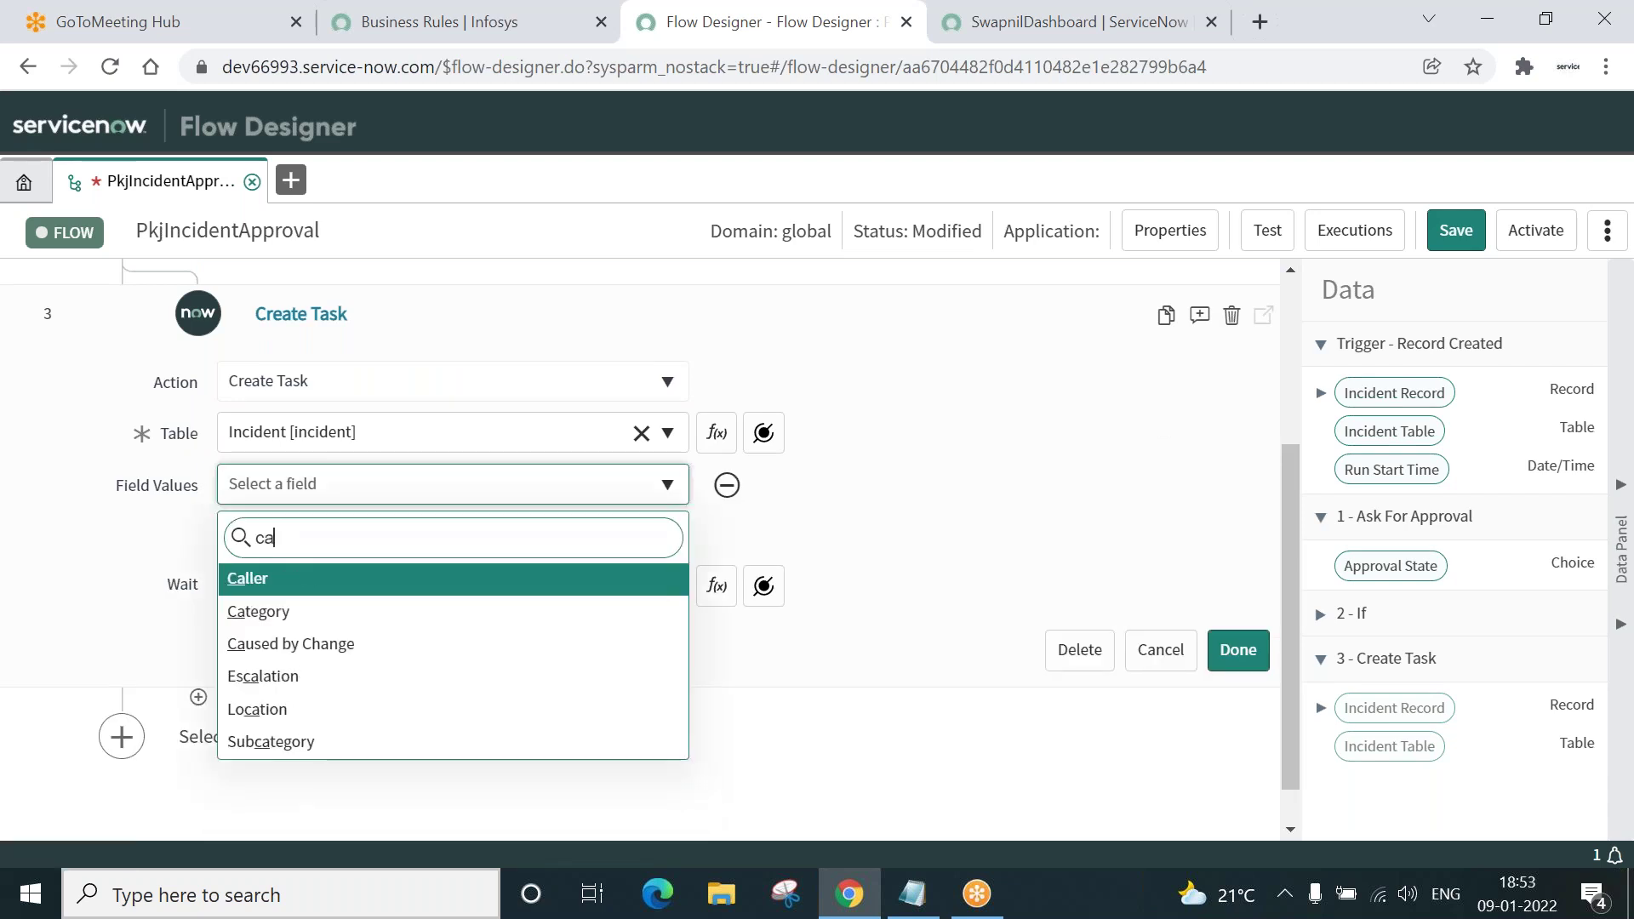
{"action": "left_click", "coordinate": [258, 581]}
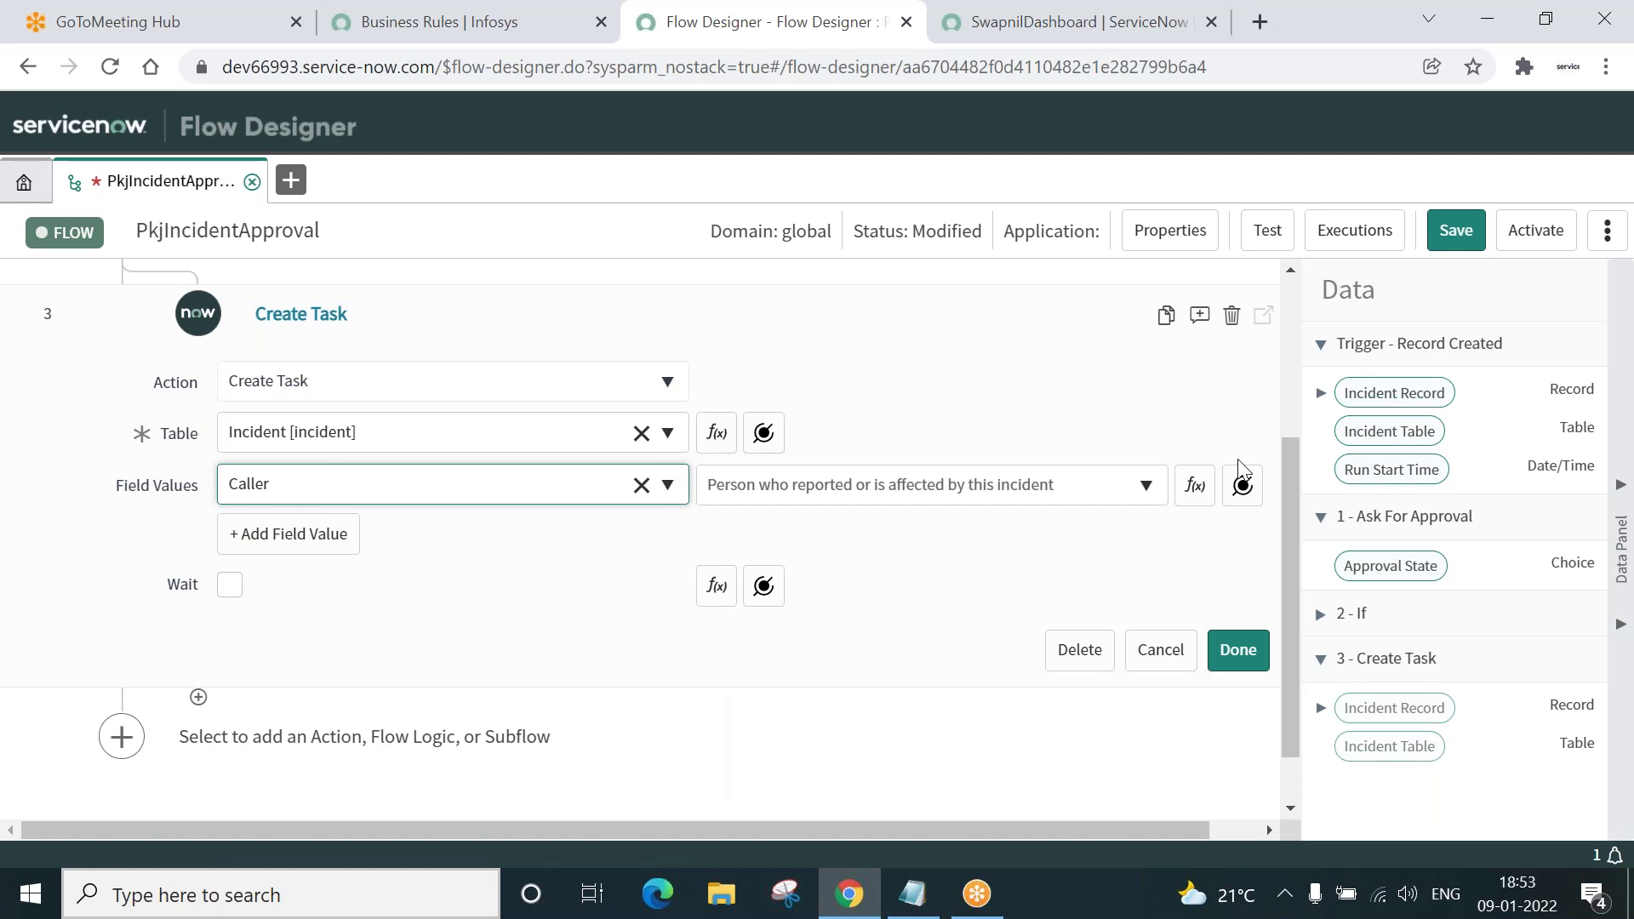
{"action": "left_click", "coordinate": [1241, 487]}
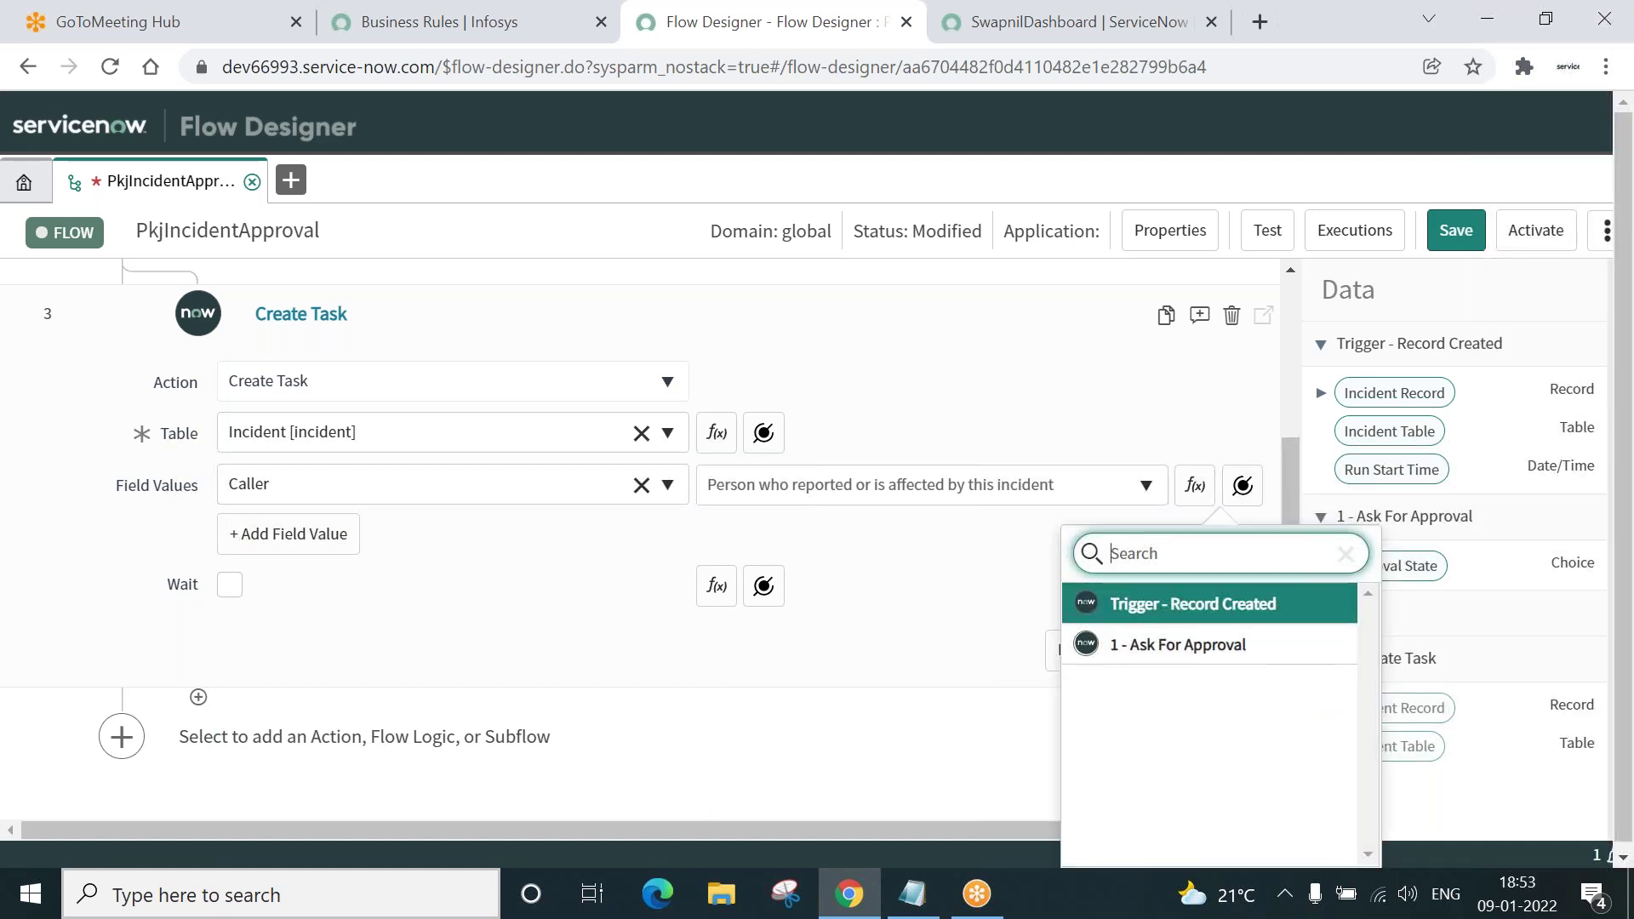
{"action": "left_click", "coordinate": [1177, 611]}
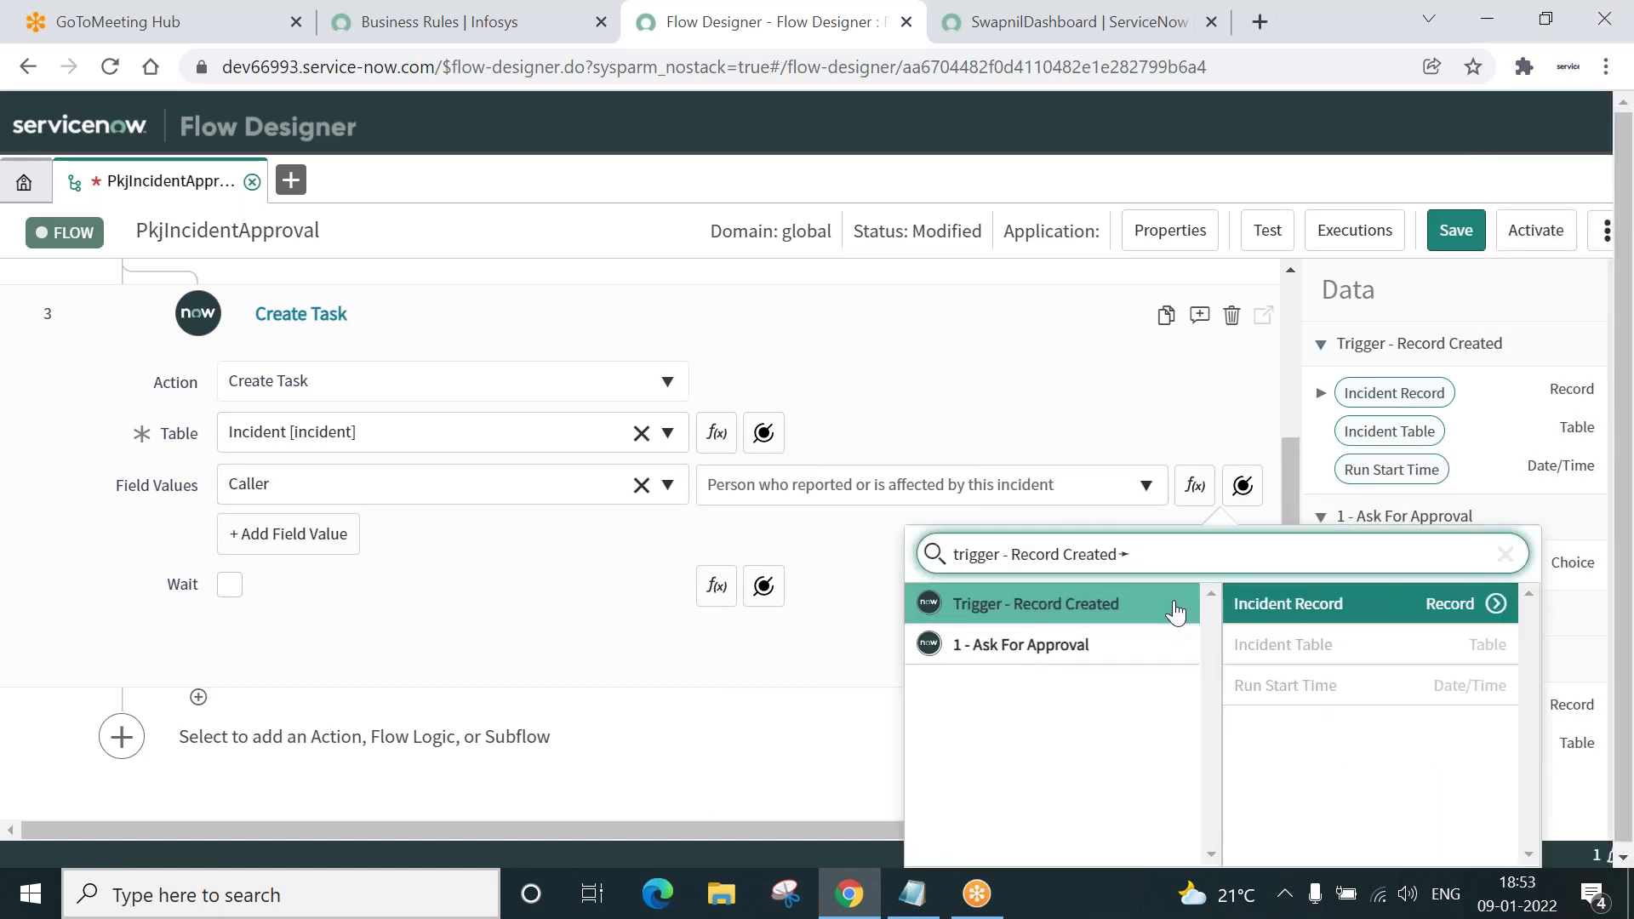
{"action": "left_click", "coordinate": [1494, 605]}
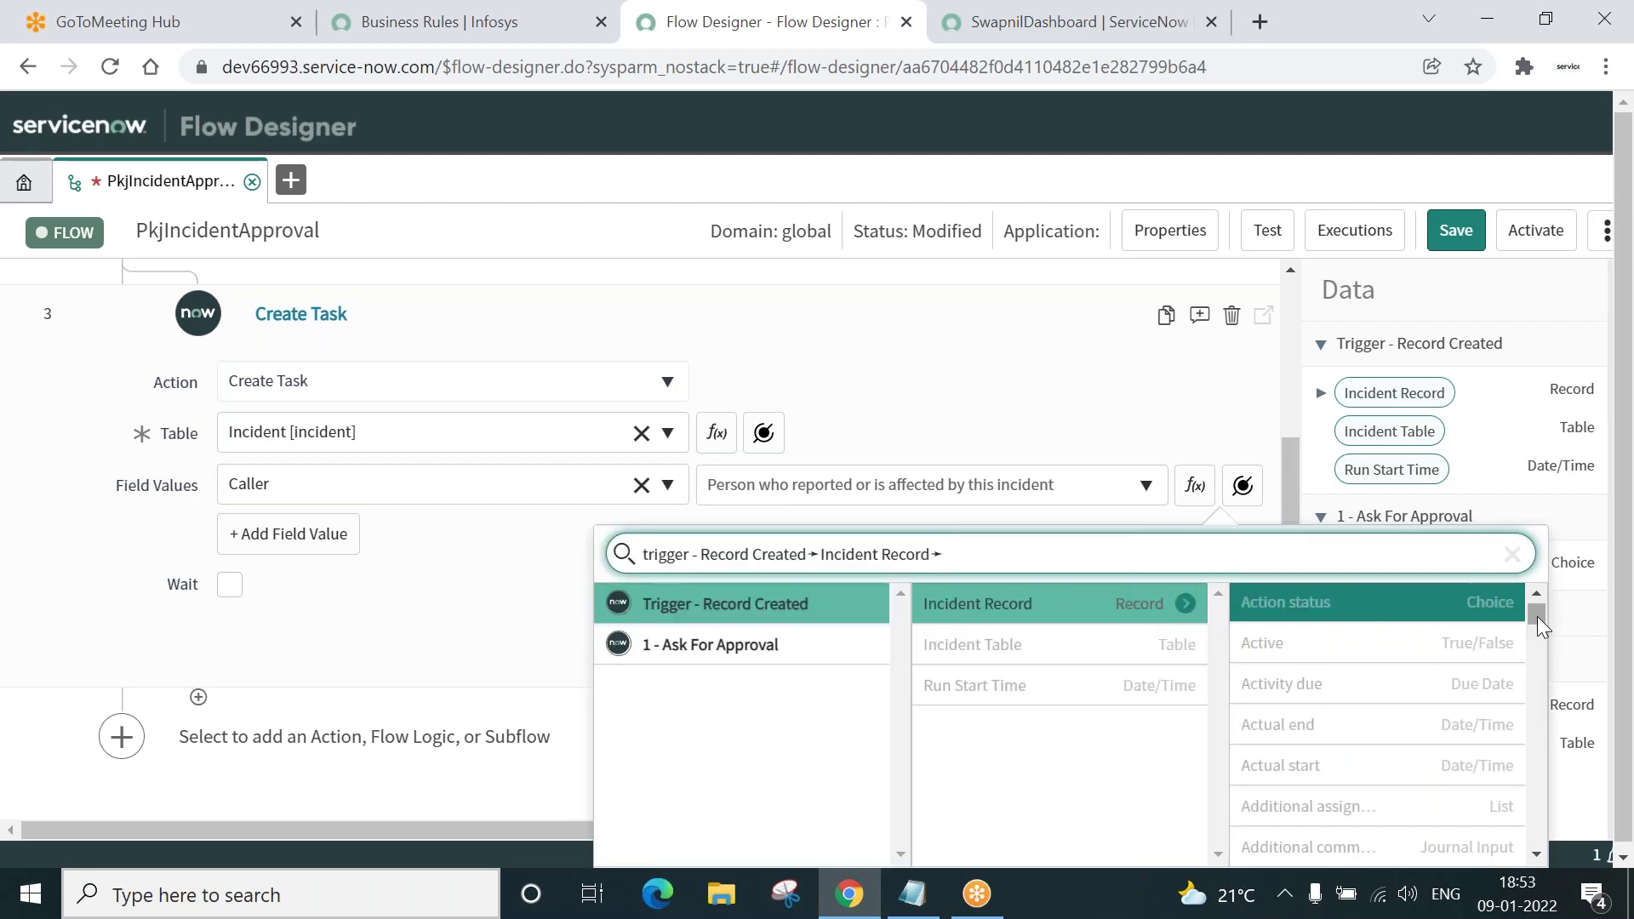
{"action": "left_click_drag", "start_coordinate": [1536, 616], "coordinate": [1537, 646]}
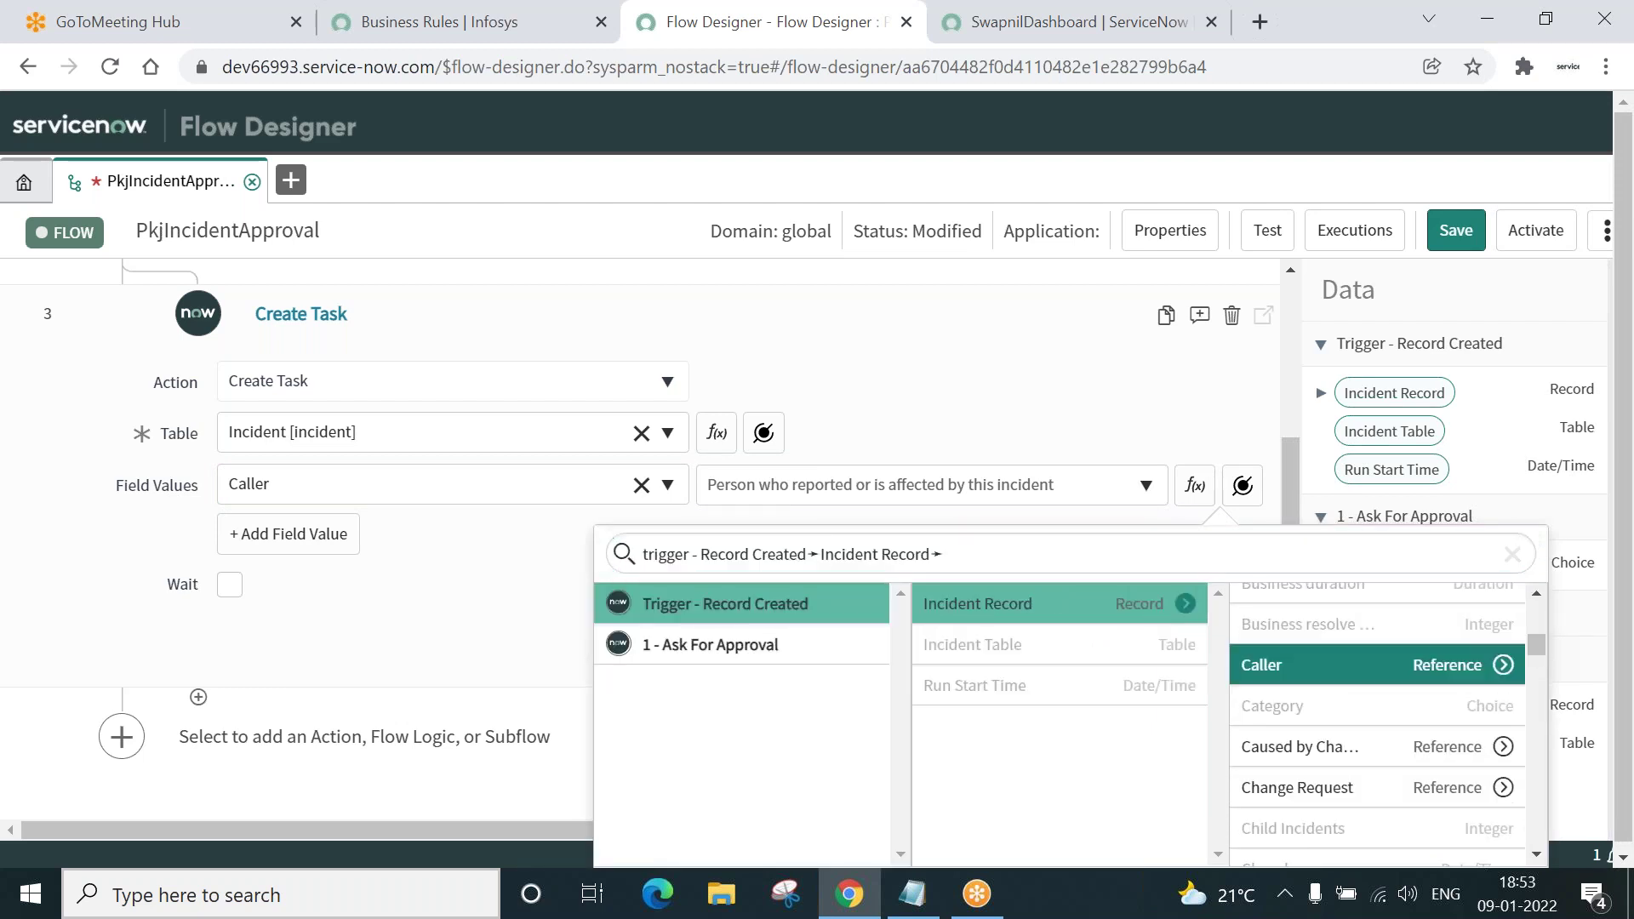
{"action": "left_click", "coordinate": [1264, 667]}
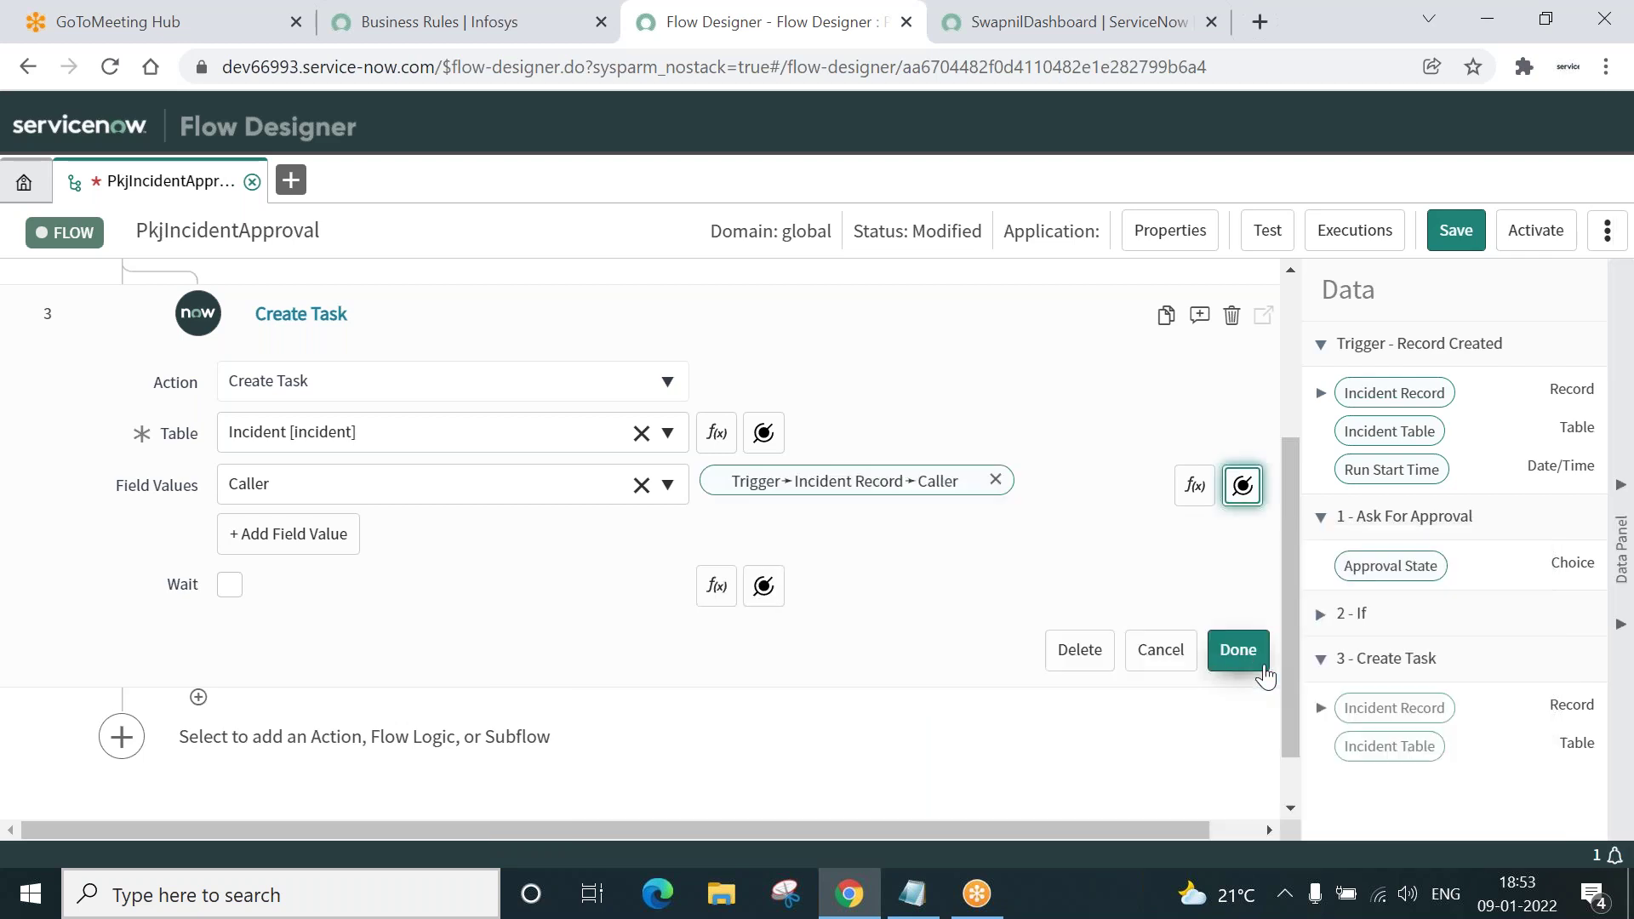
{"action": "left_click", "coordinate": [260, 536]}
Add a Short description field to Create Task, filled from Trigger ➛ Incident Record ➛ Short description.
{"action": "left_click", "coordinate": [570, 533]}
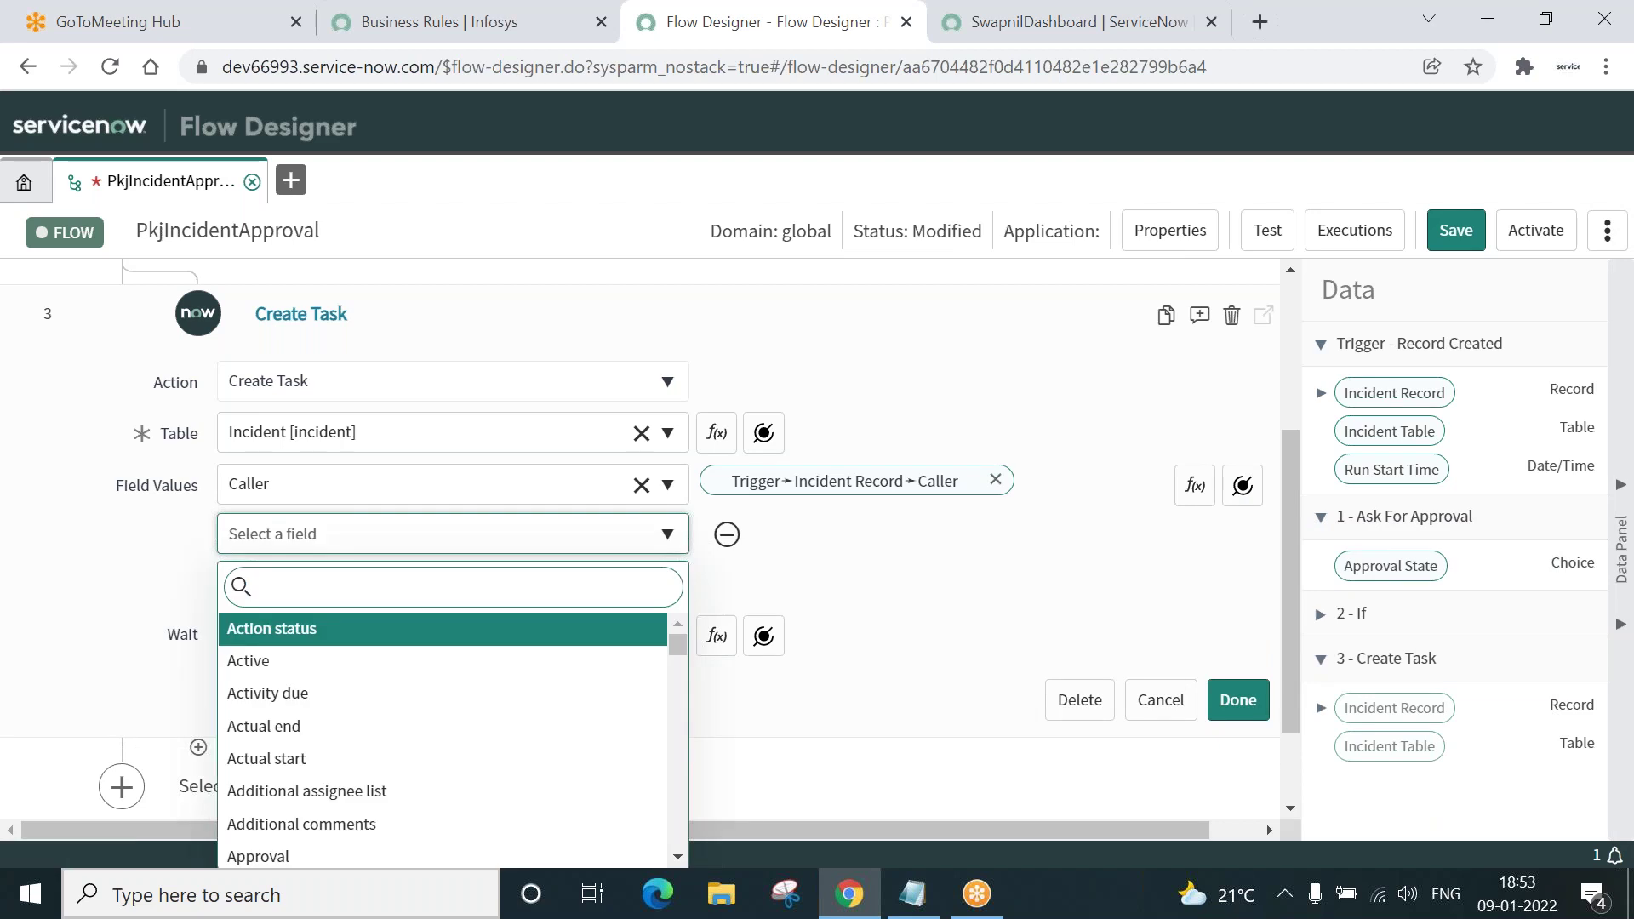
{"action": "type", "text": "shor"}
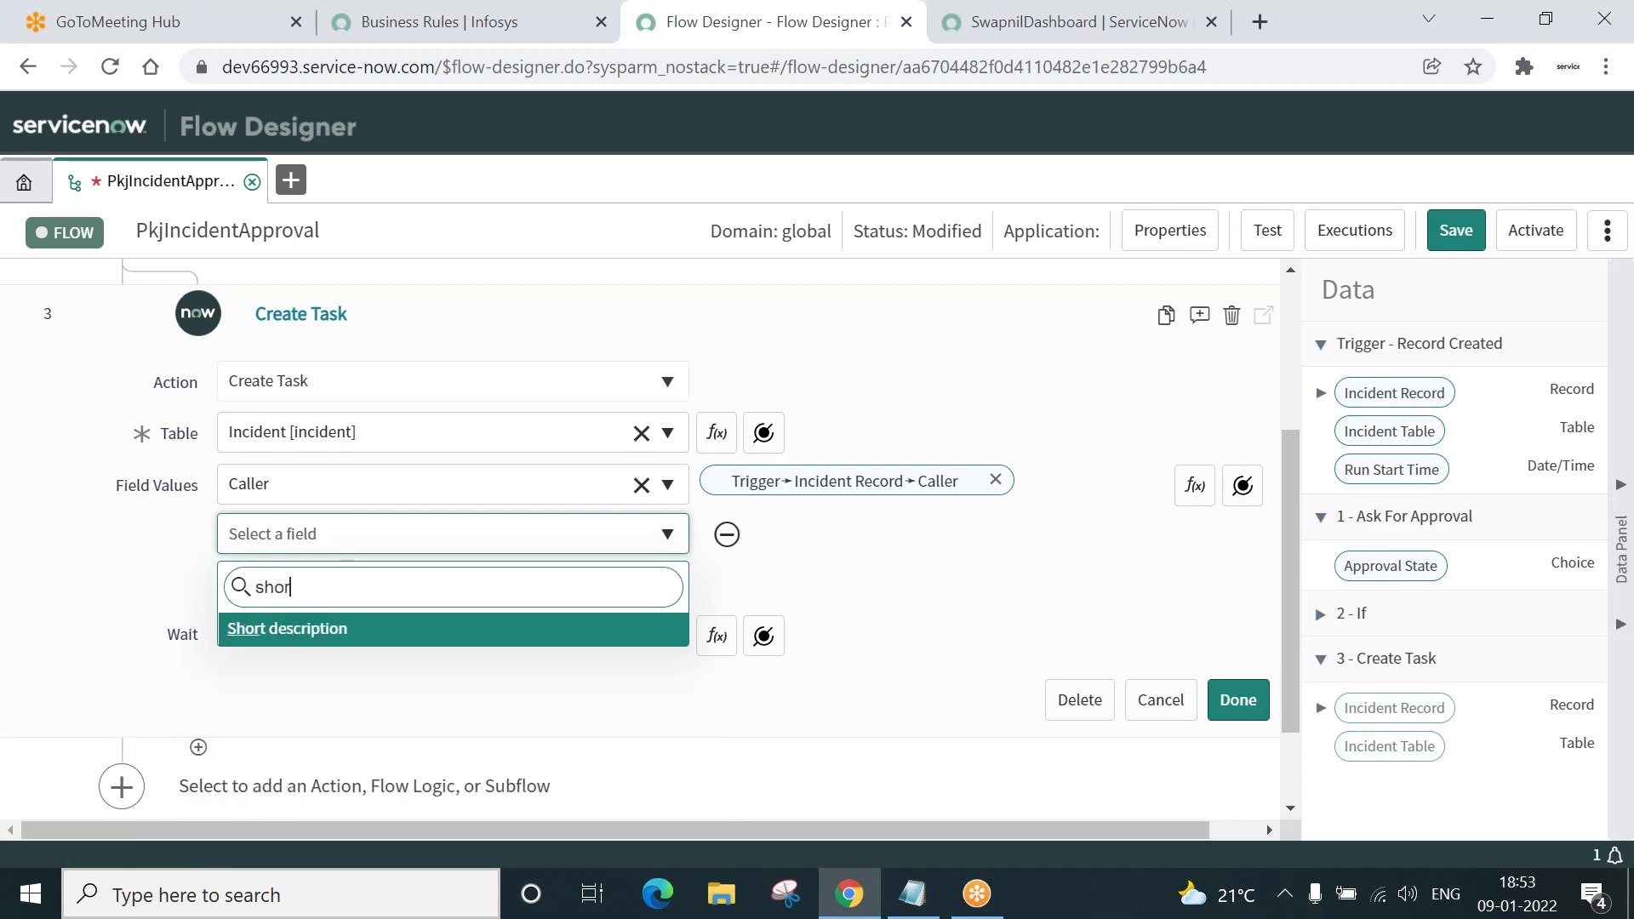
{"action": "left_click", "coordinate": [292, 630]}
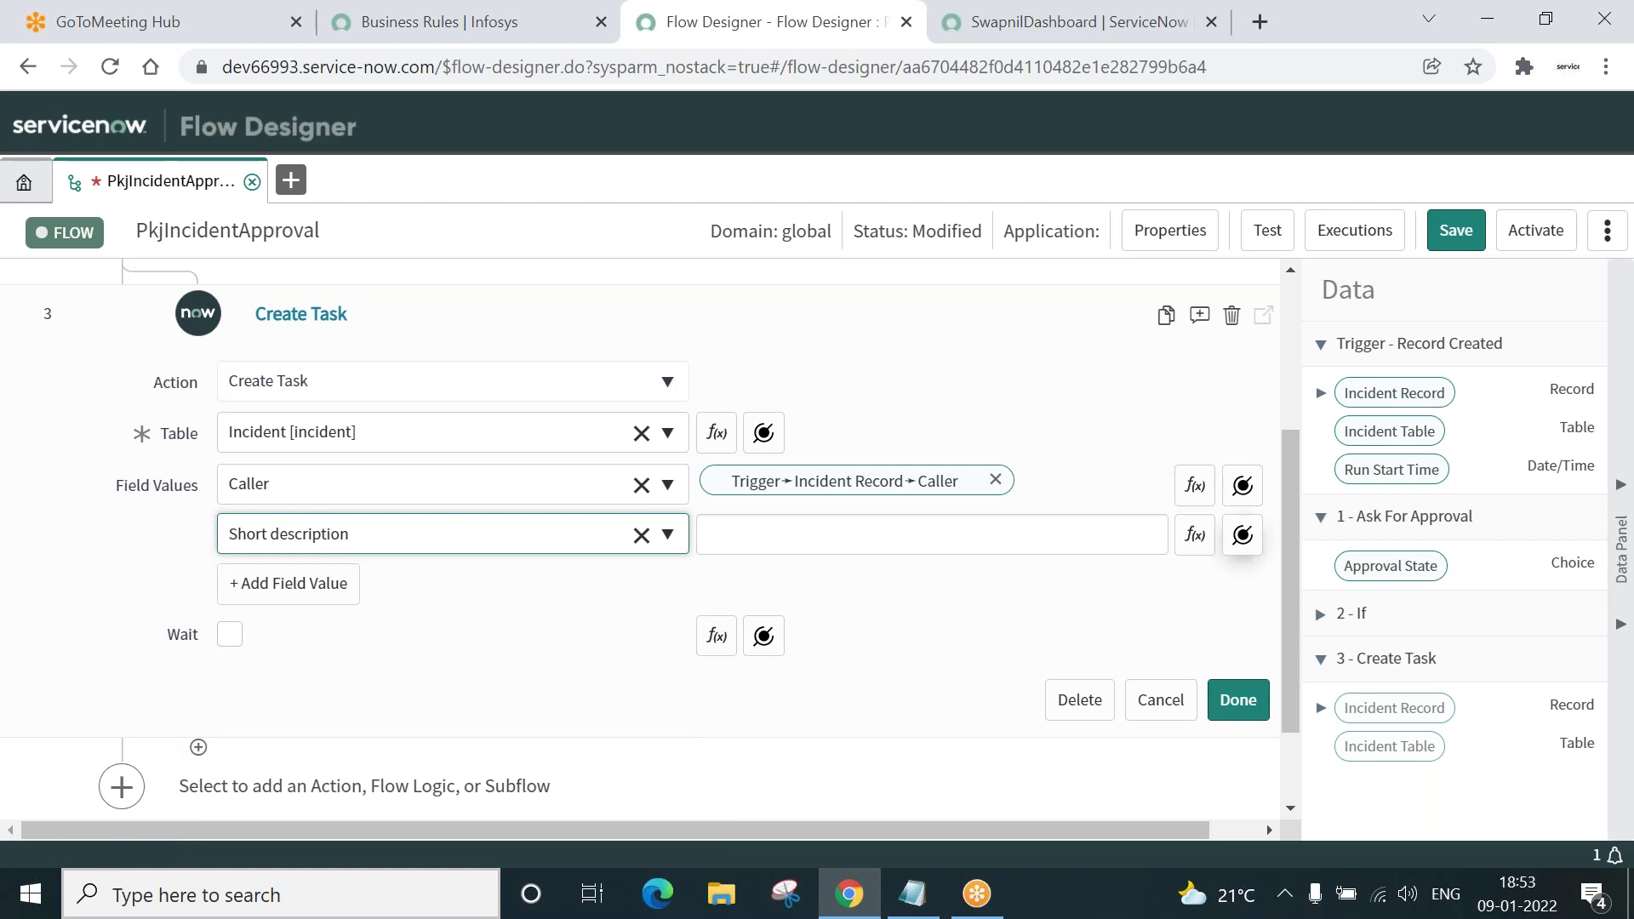
{"action": "left_click", "coordinate": [1243, 534]}
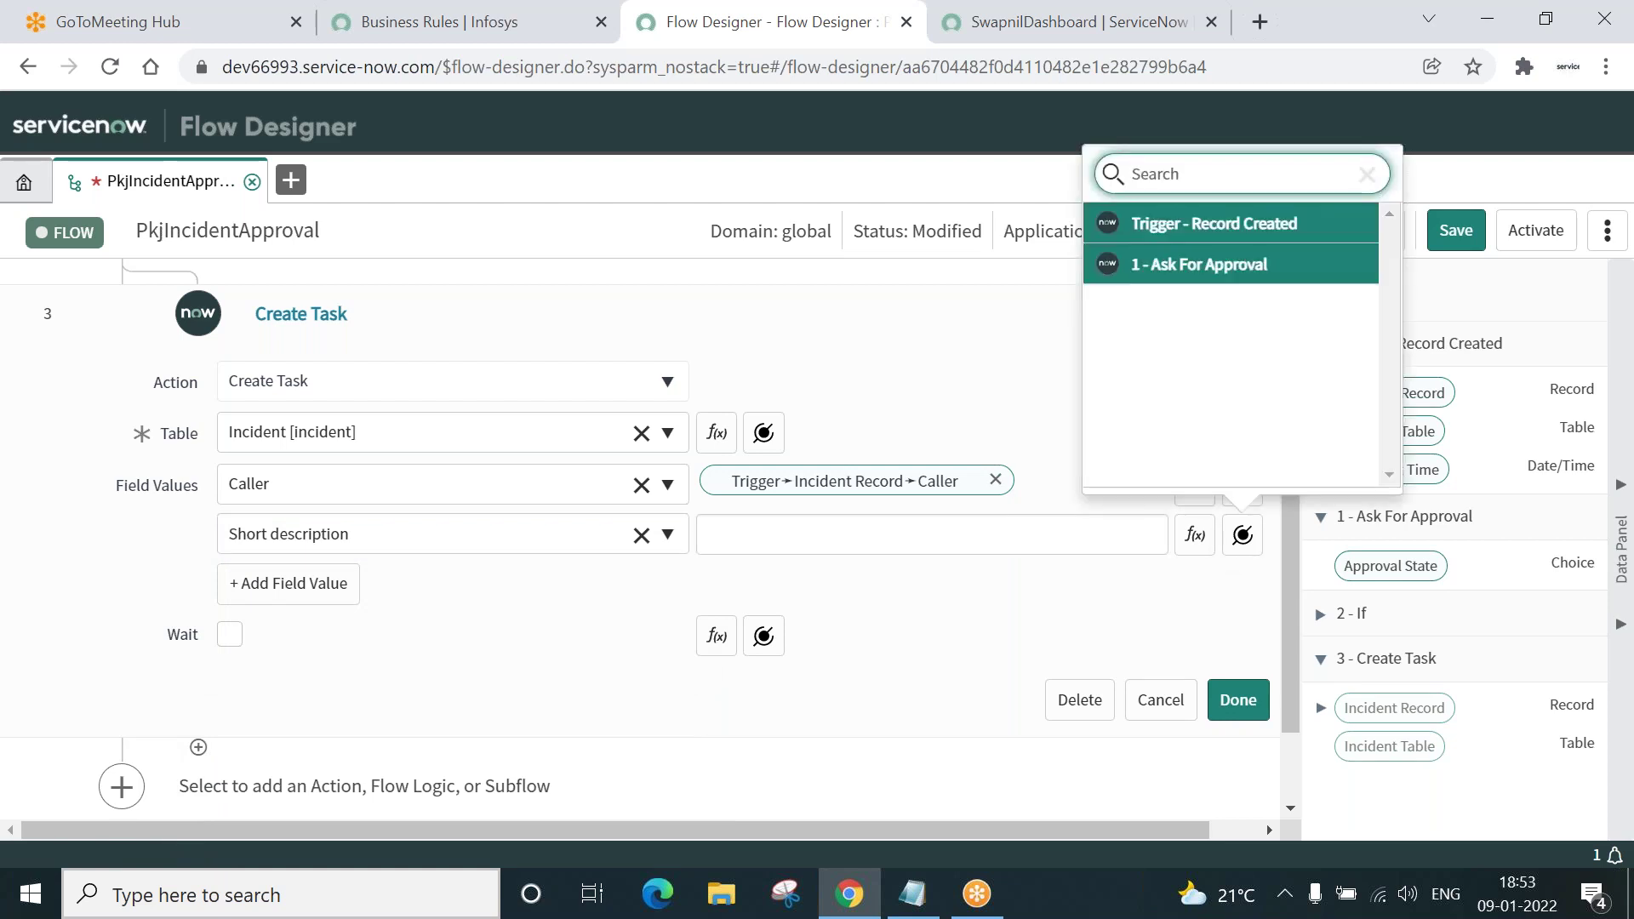
{"action": "left_click", "coordinate": [1204, 230]}
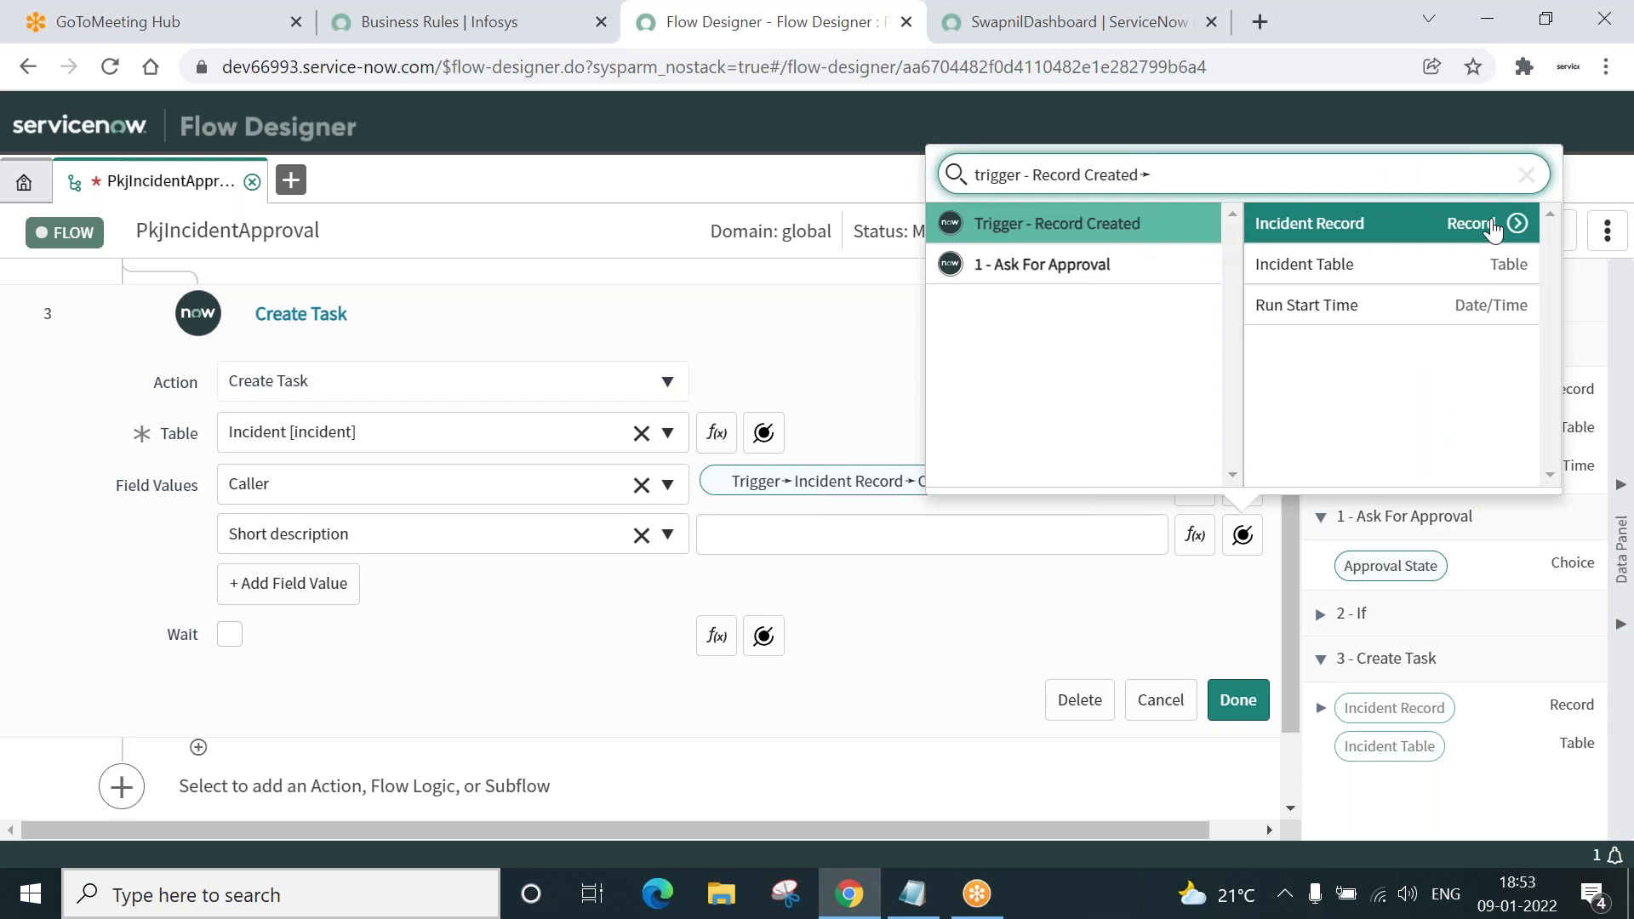
{"action": "left_click", "coordinate": [1519, 224]}
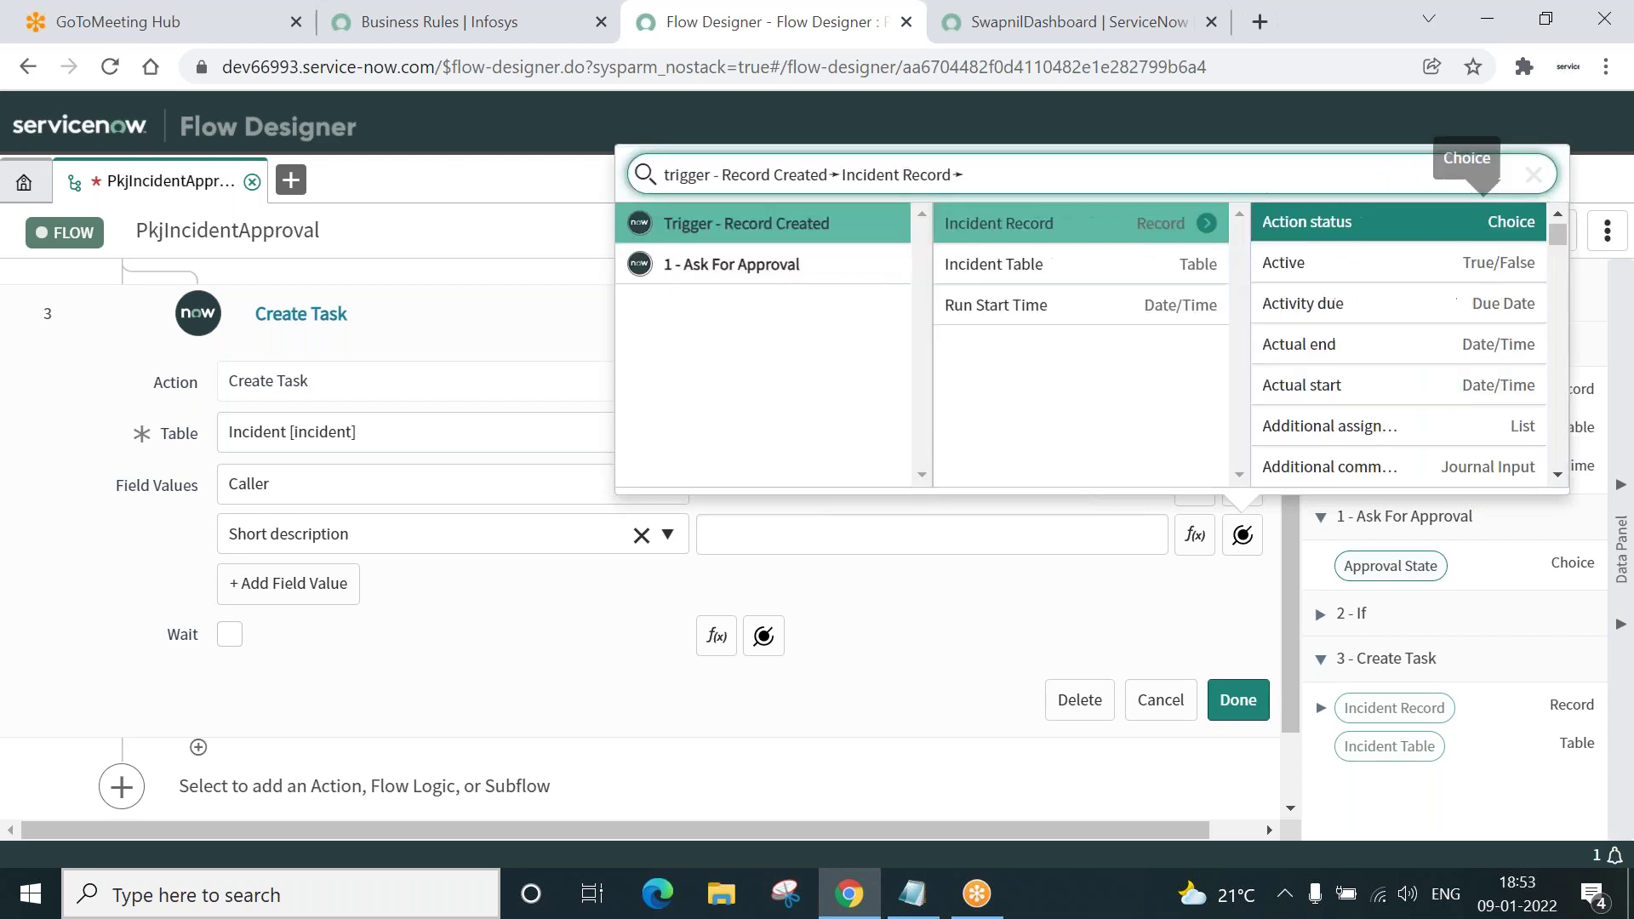
{"action": "left_click_drag", "start_coordinate": [1556, 232], "coordinate": [1564, 406]}
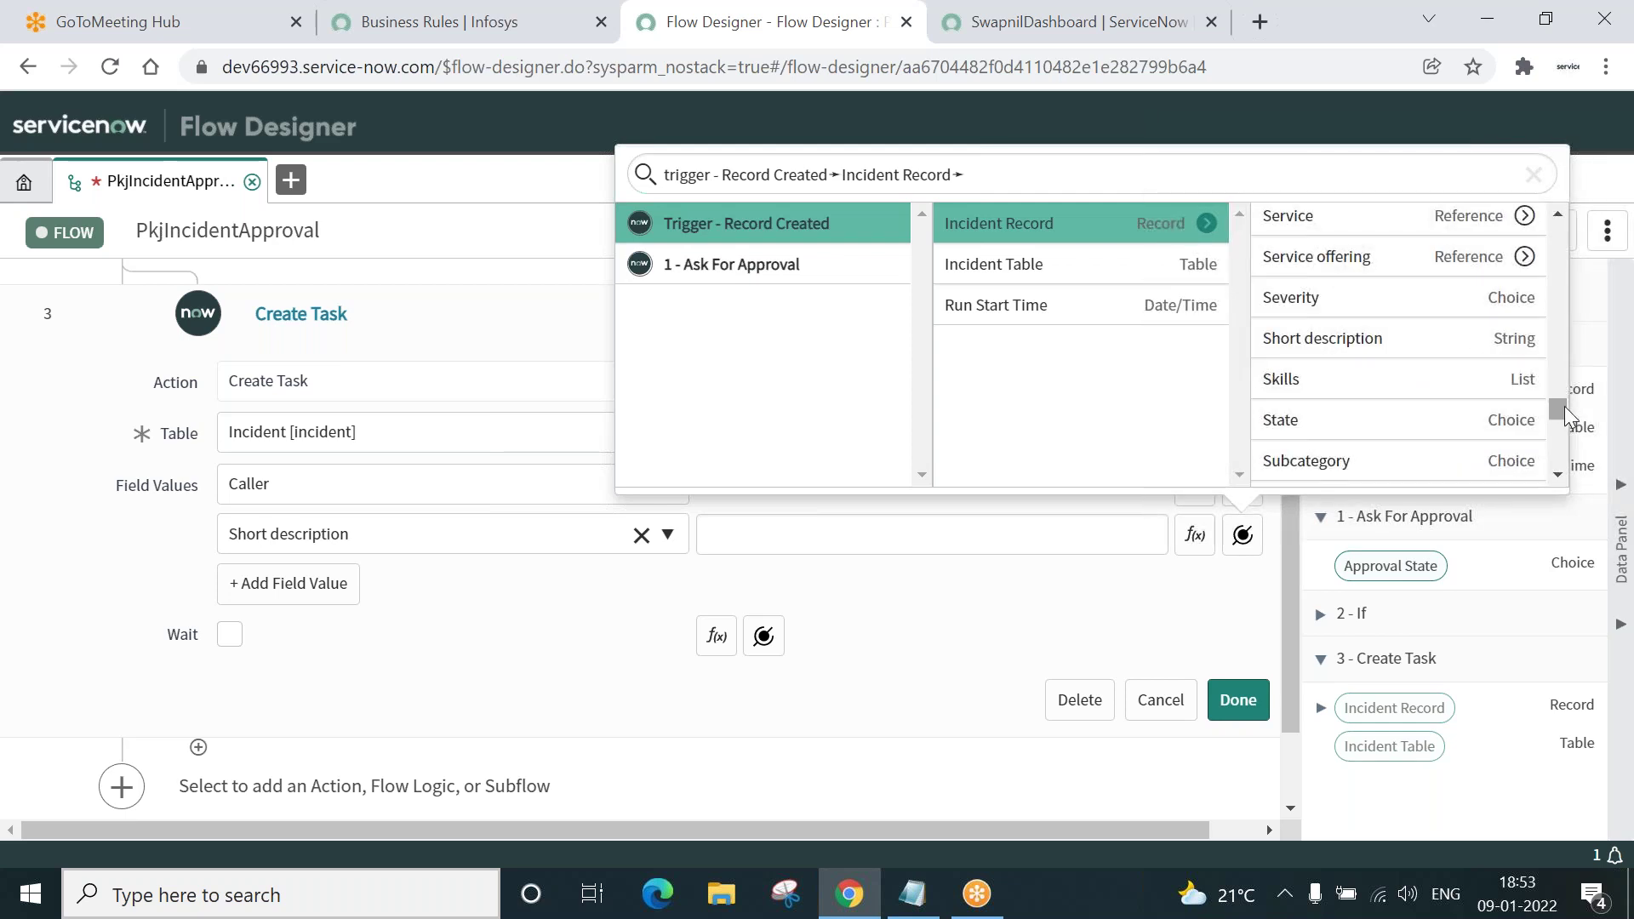
{"action": "left_click", "coordinate": [1318, 351]}
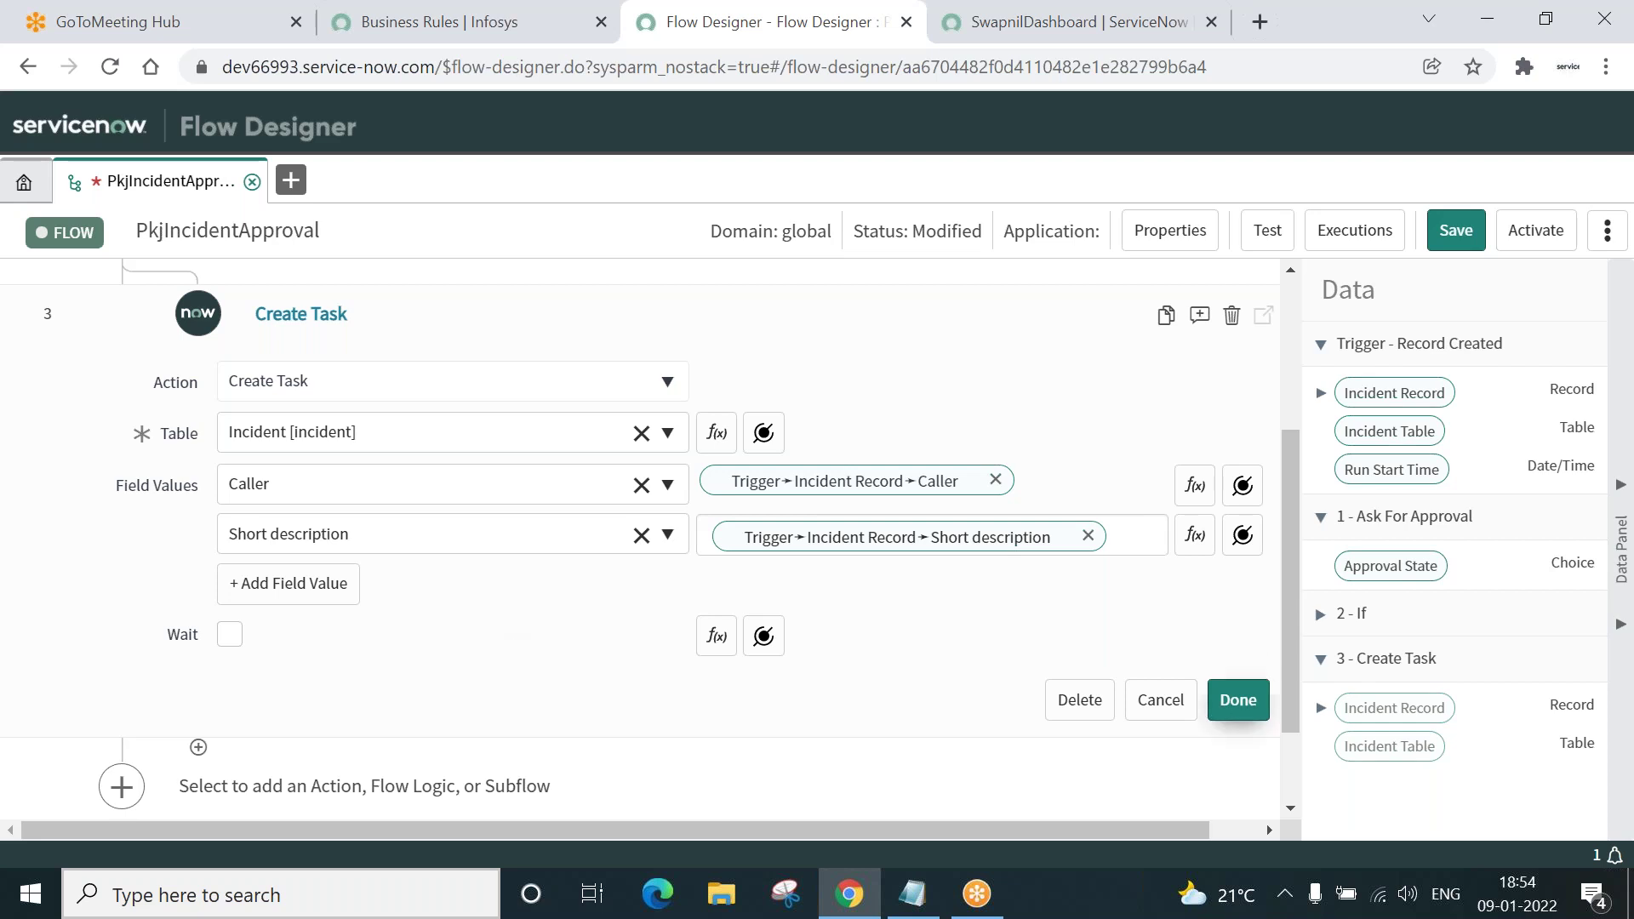
{"action": "left_click", "coordinate": [1237, 699]}
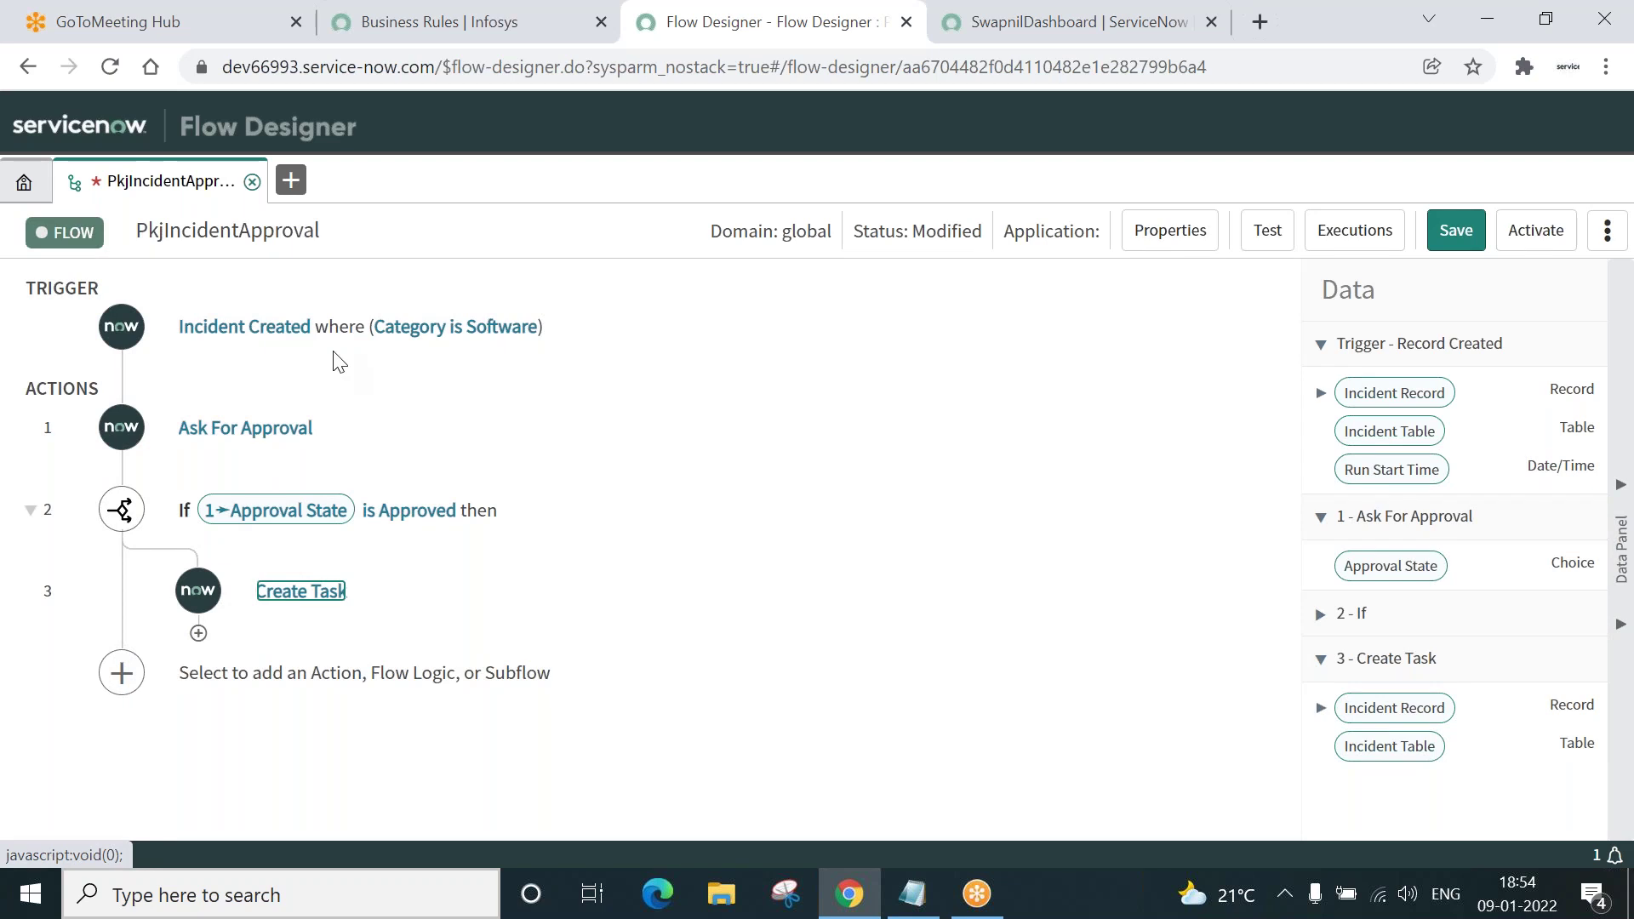
Review the trigger and the Ask For Approval step settings without changes.
{"action": "left_click", "coordinate": [213, 330]}
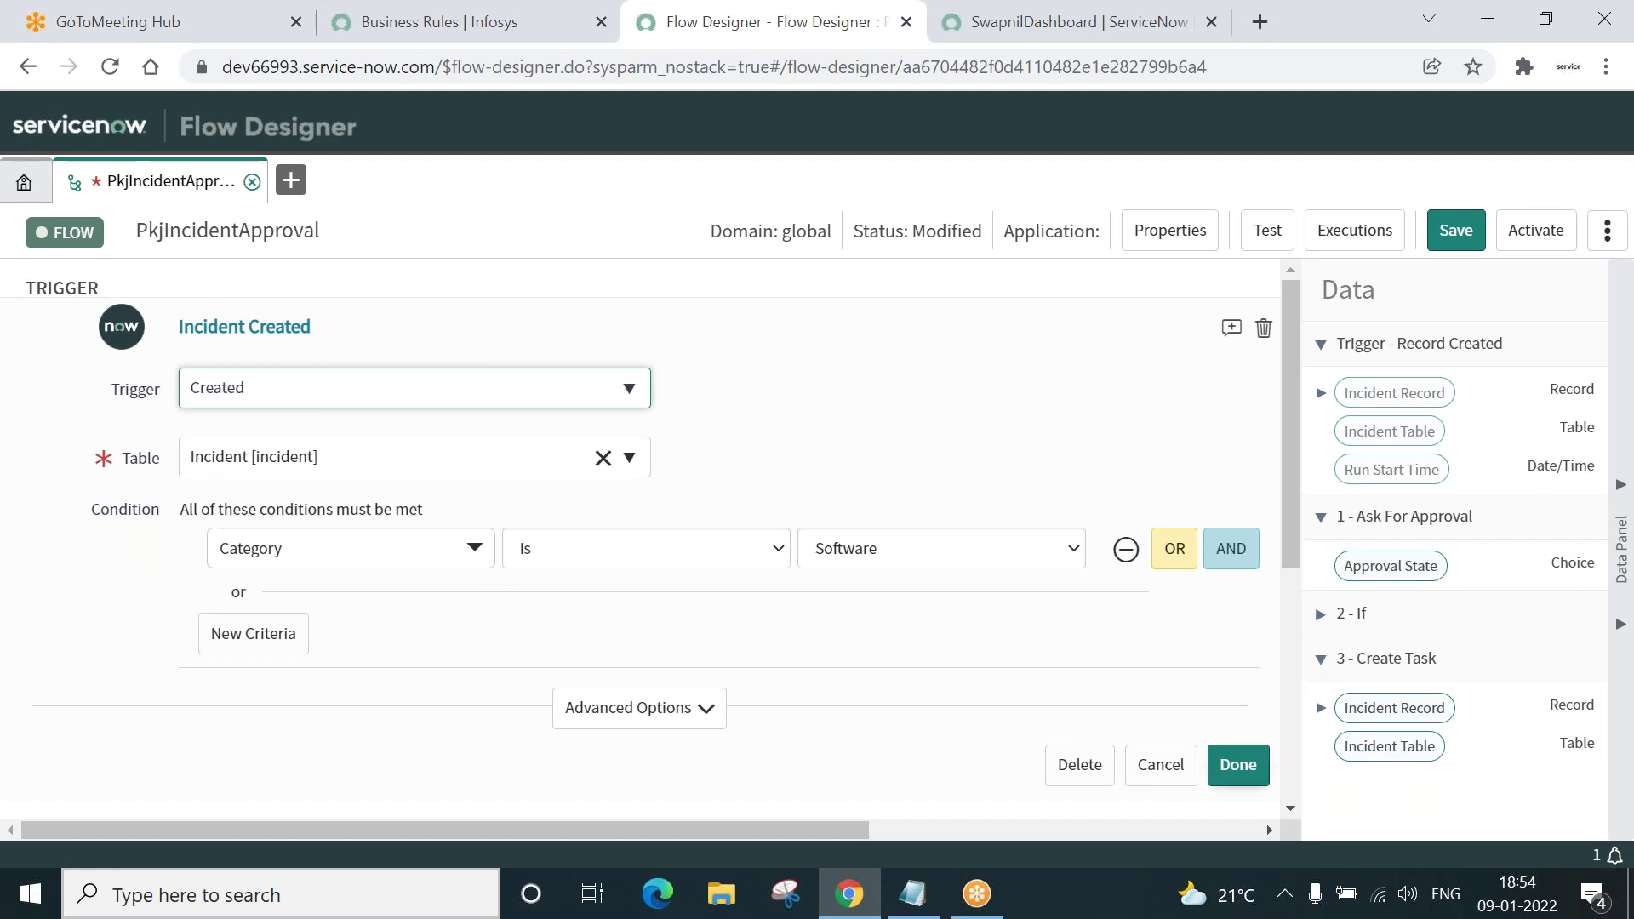
{"action": "left_click", "coordinate": [1238, 766]}
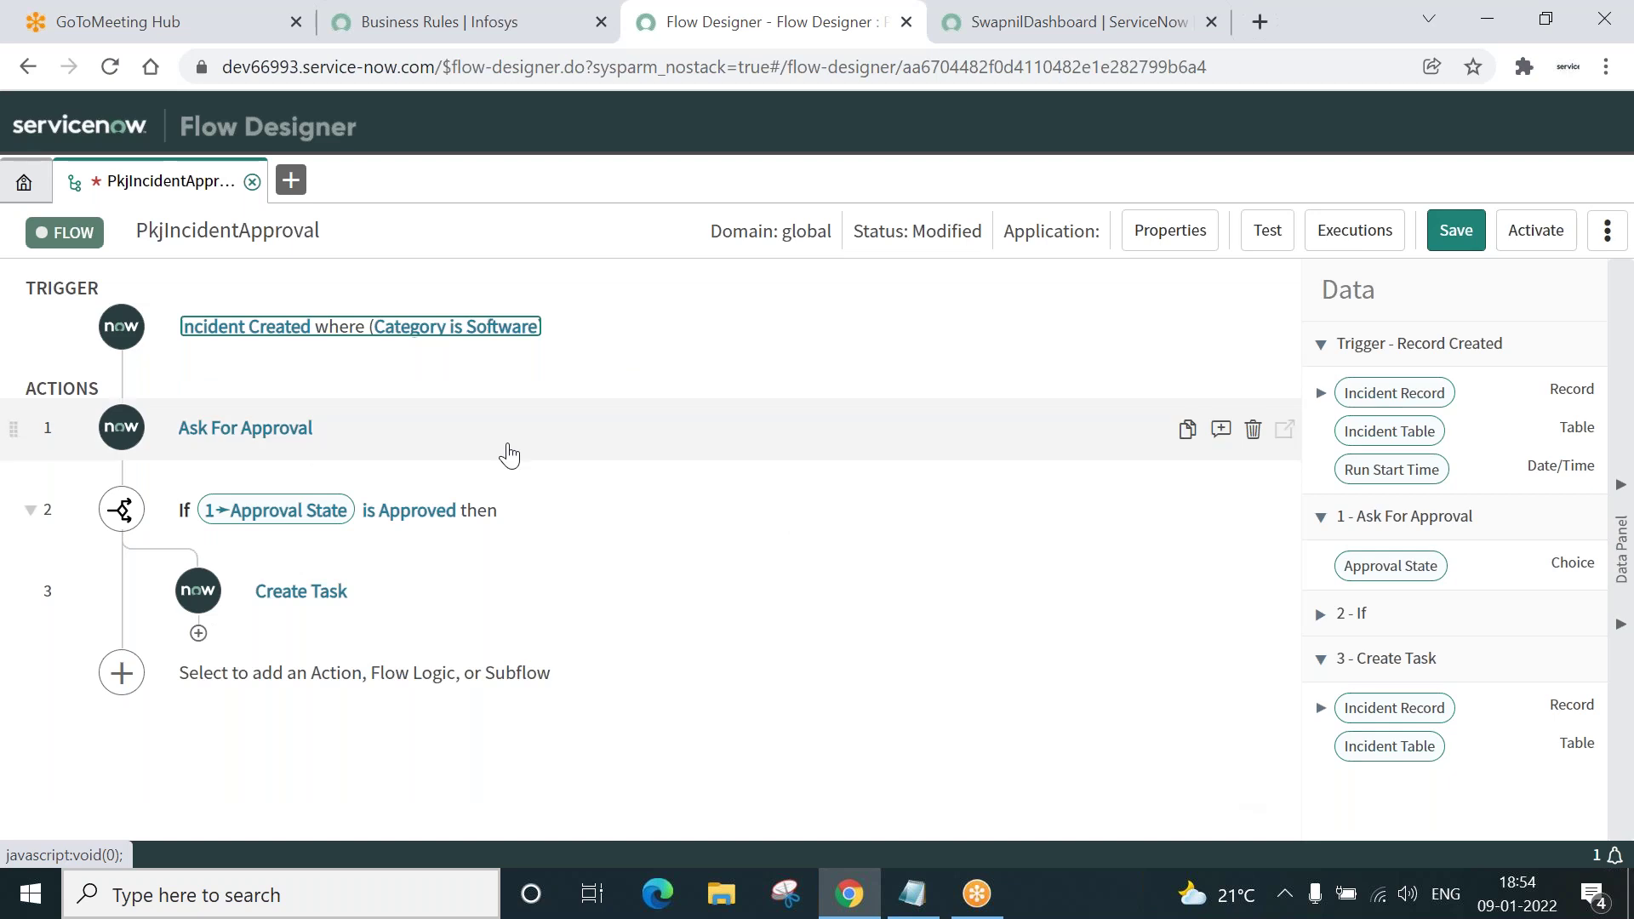
{"action": "left_click", "coordinate": [236, 430]}
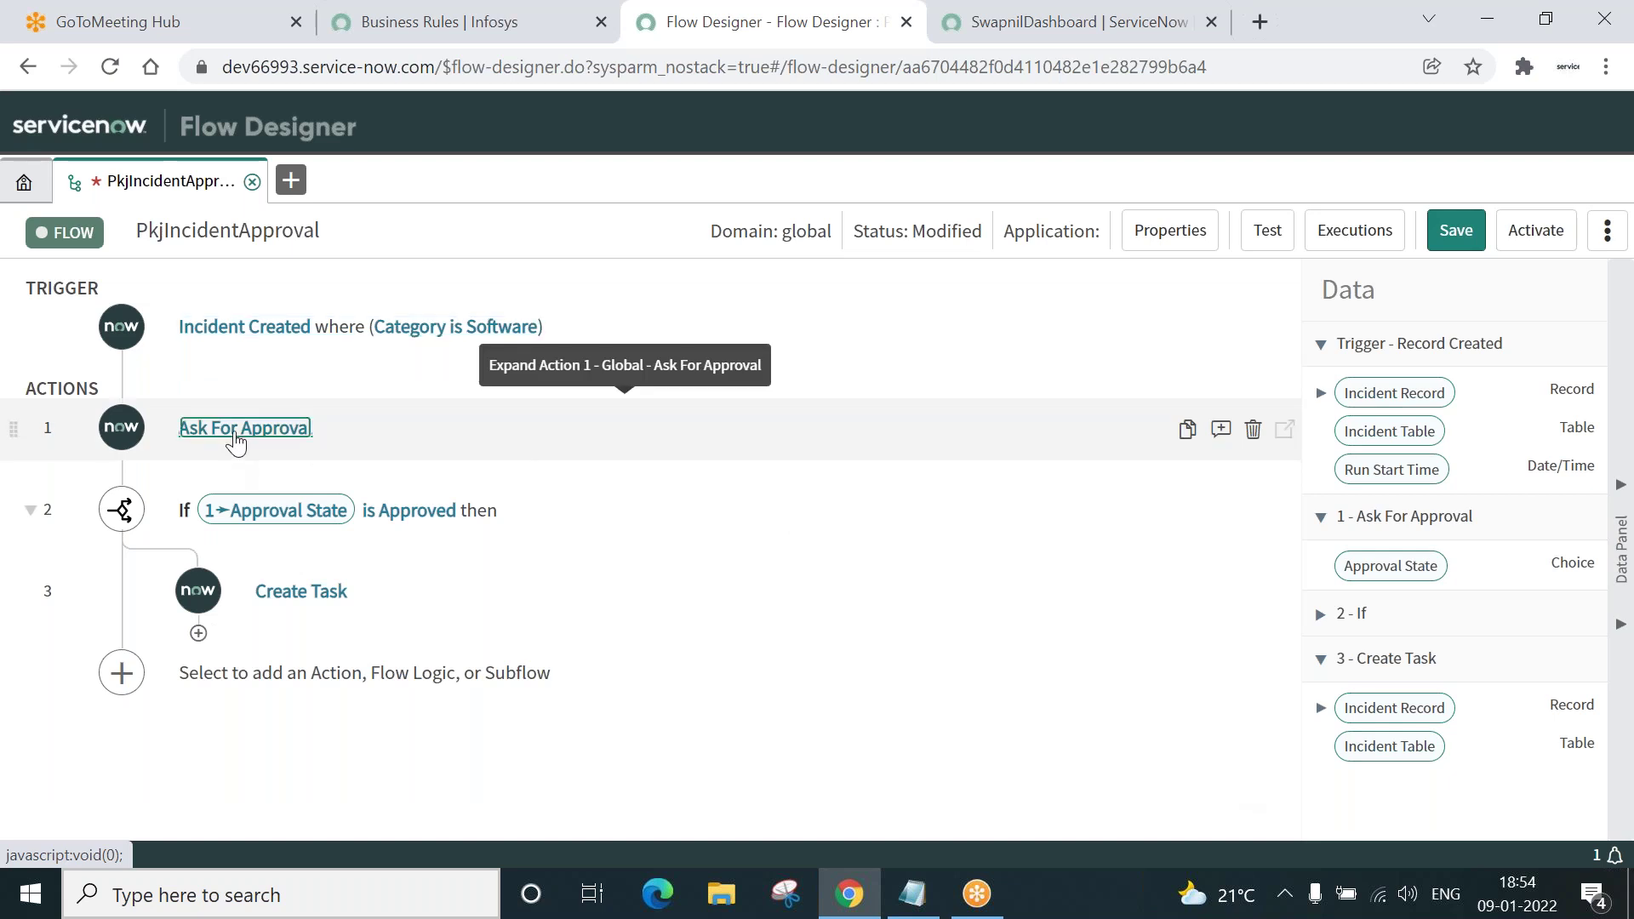
{"action": "left_click", "coordinate": [235, 435]}
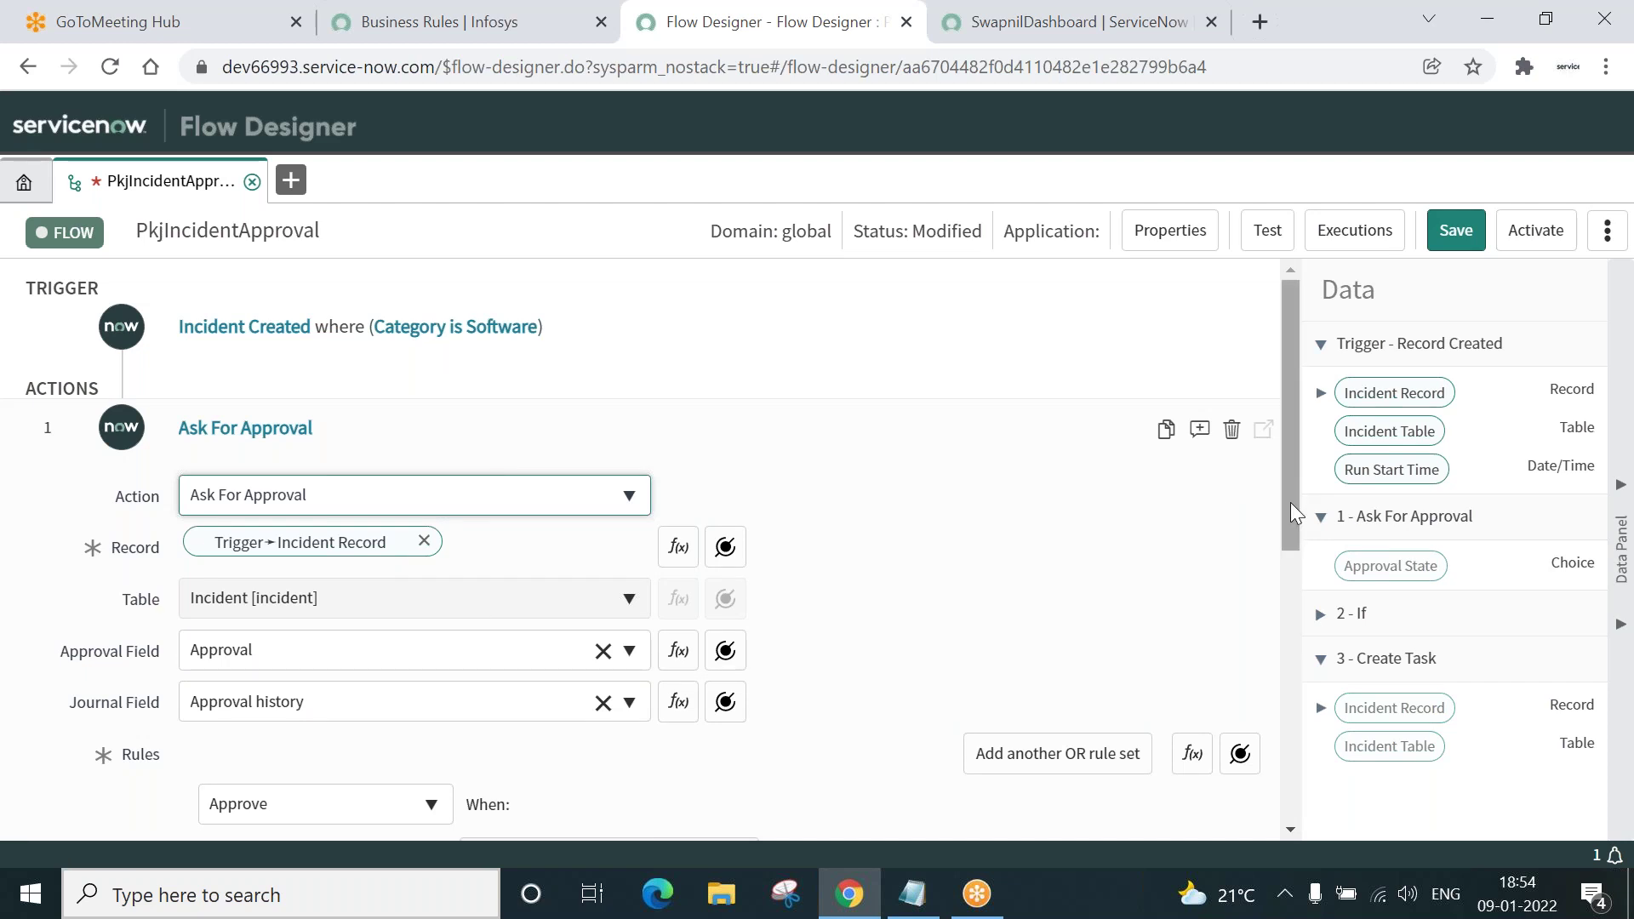
{"action": "left_click_drag", "start_coordinate": [1290, 502], "coordinate": [1291, 603]}
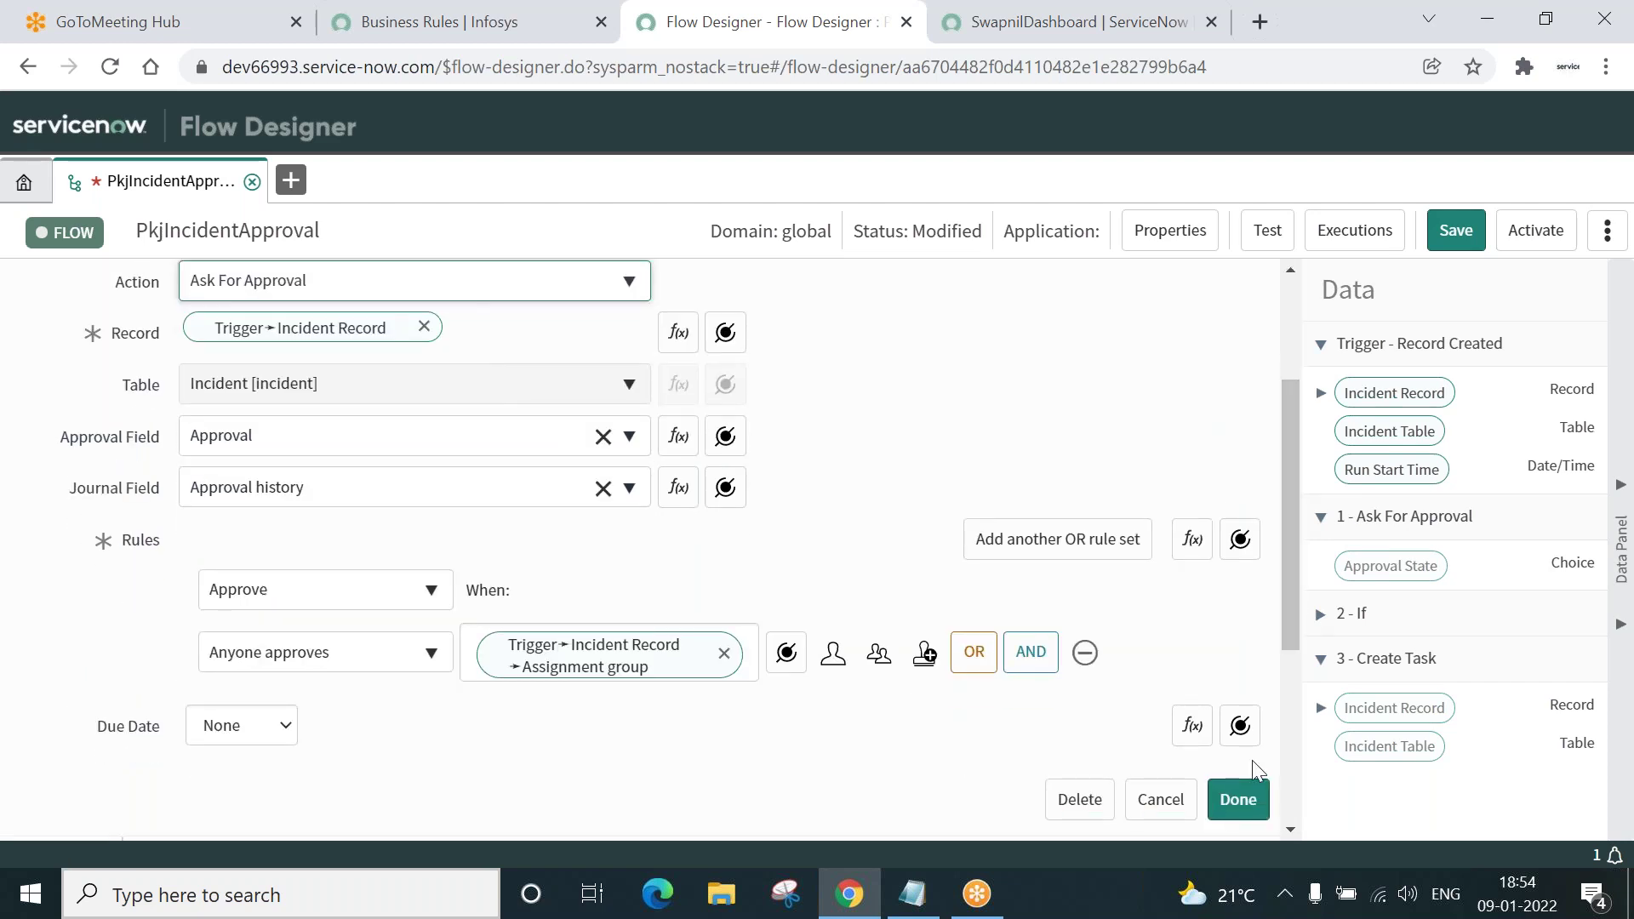
{"action": "left_click", "coordinate": [1238, 804]}
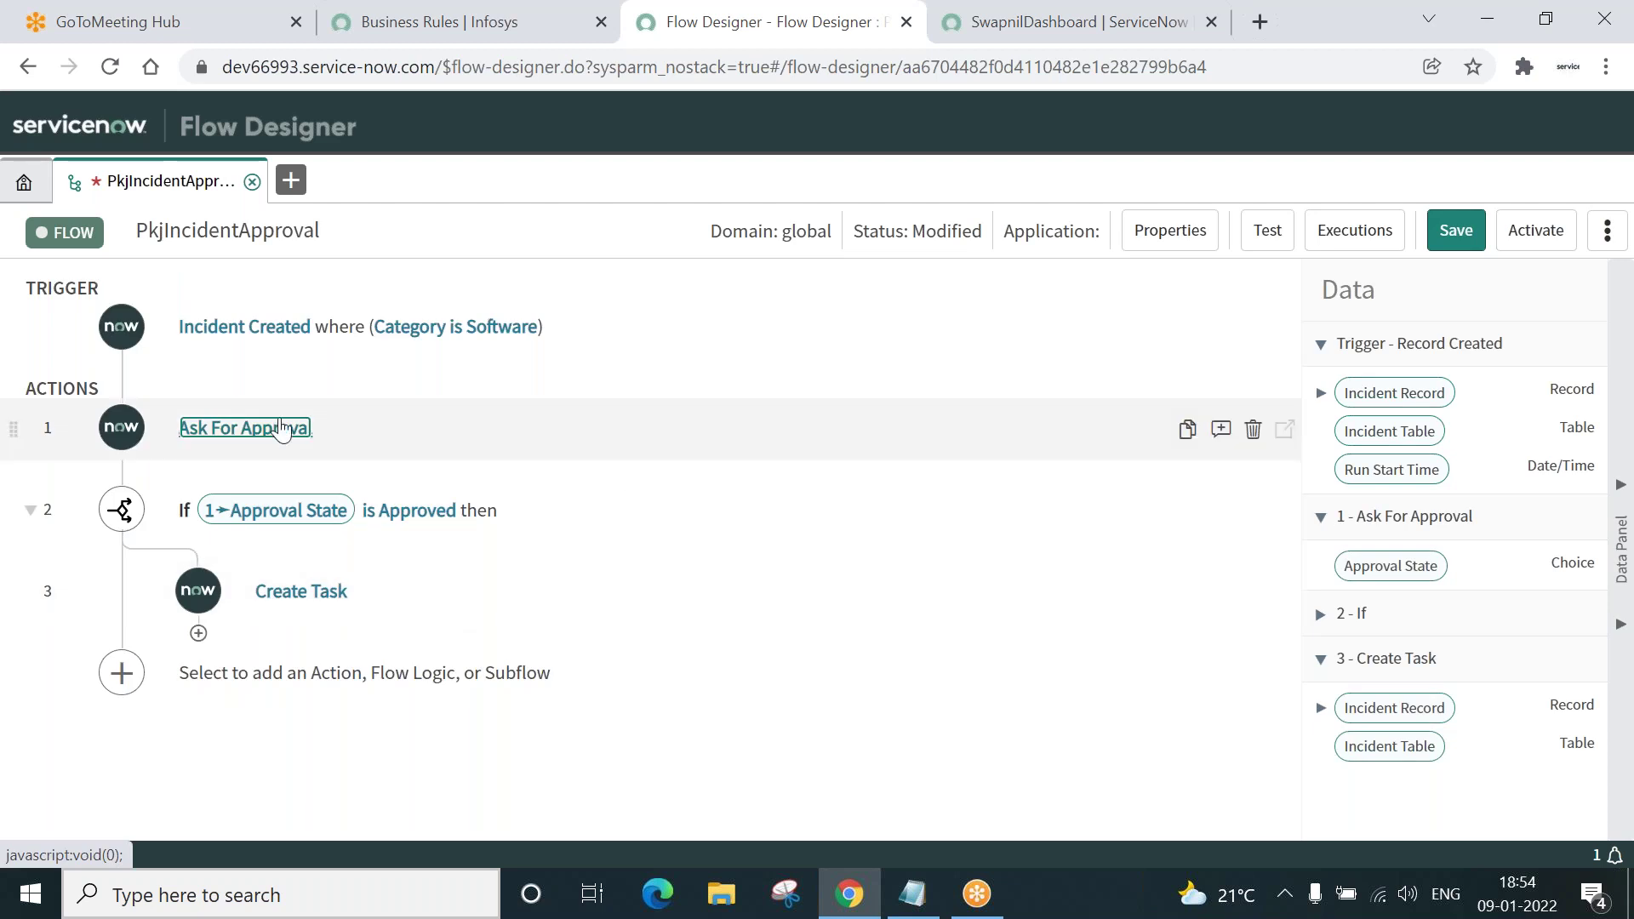
Review the If condition and Create Task step, then save the flow as a draft.
{"action": "left_click", "coordinate": [244, 519]}
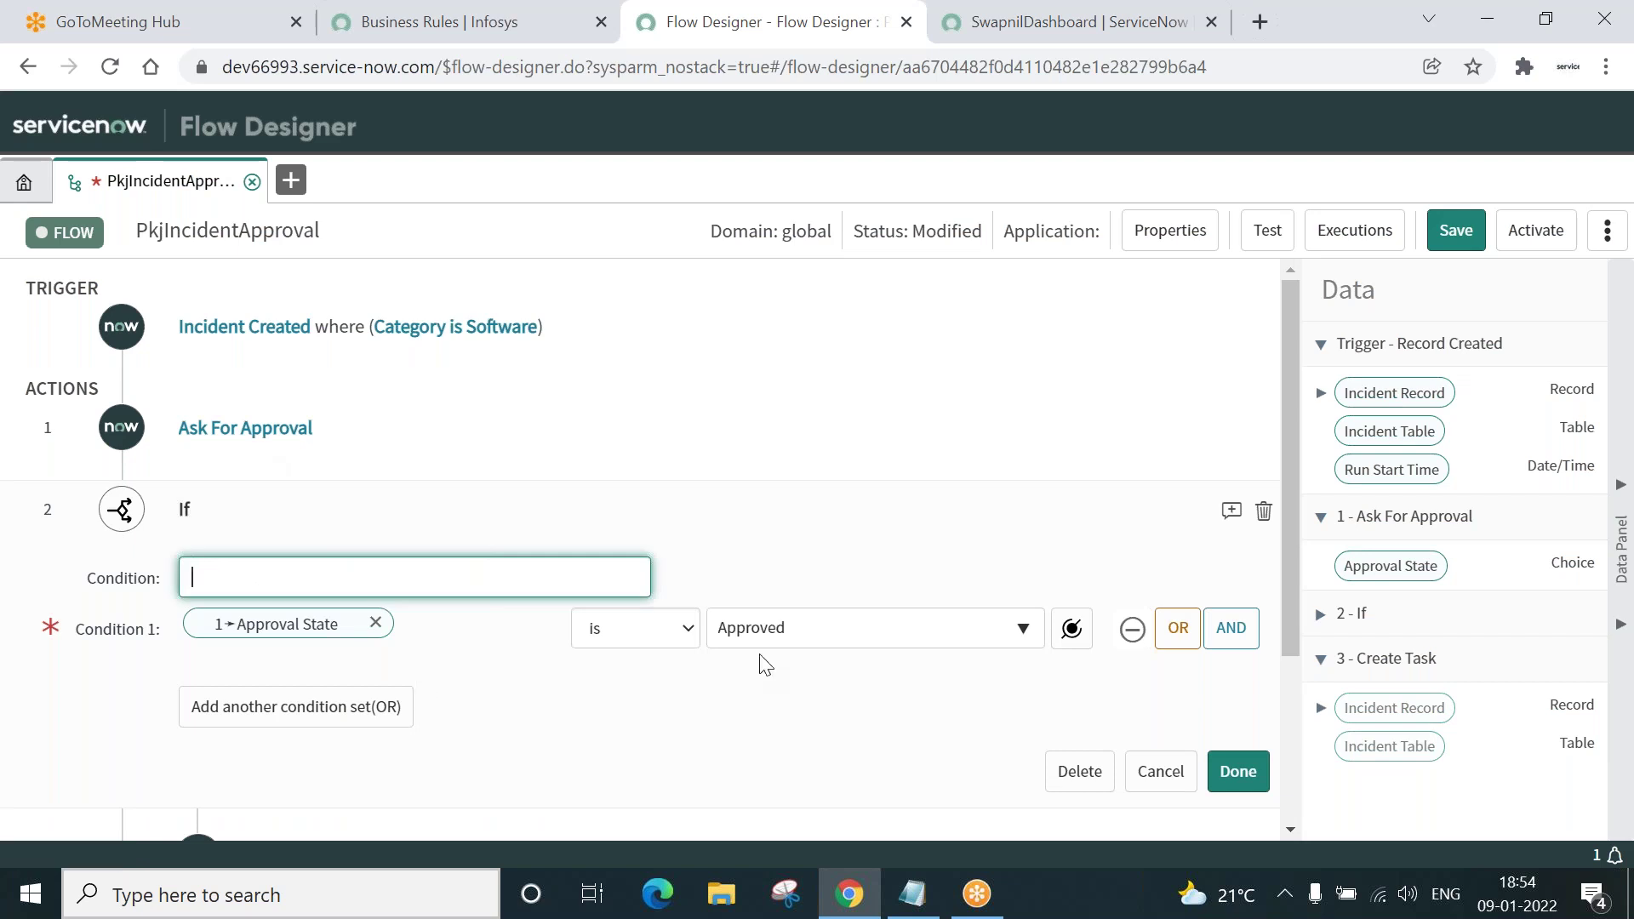
{"action": "left_click", "coordinate": [1236, 771]}
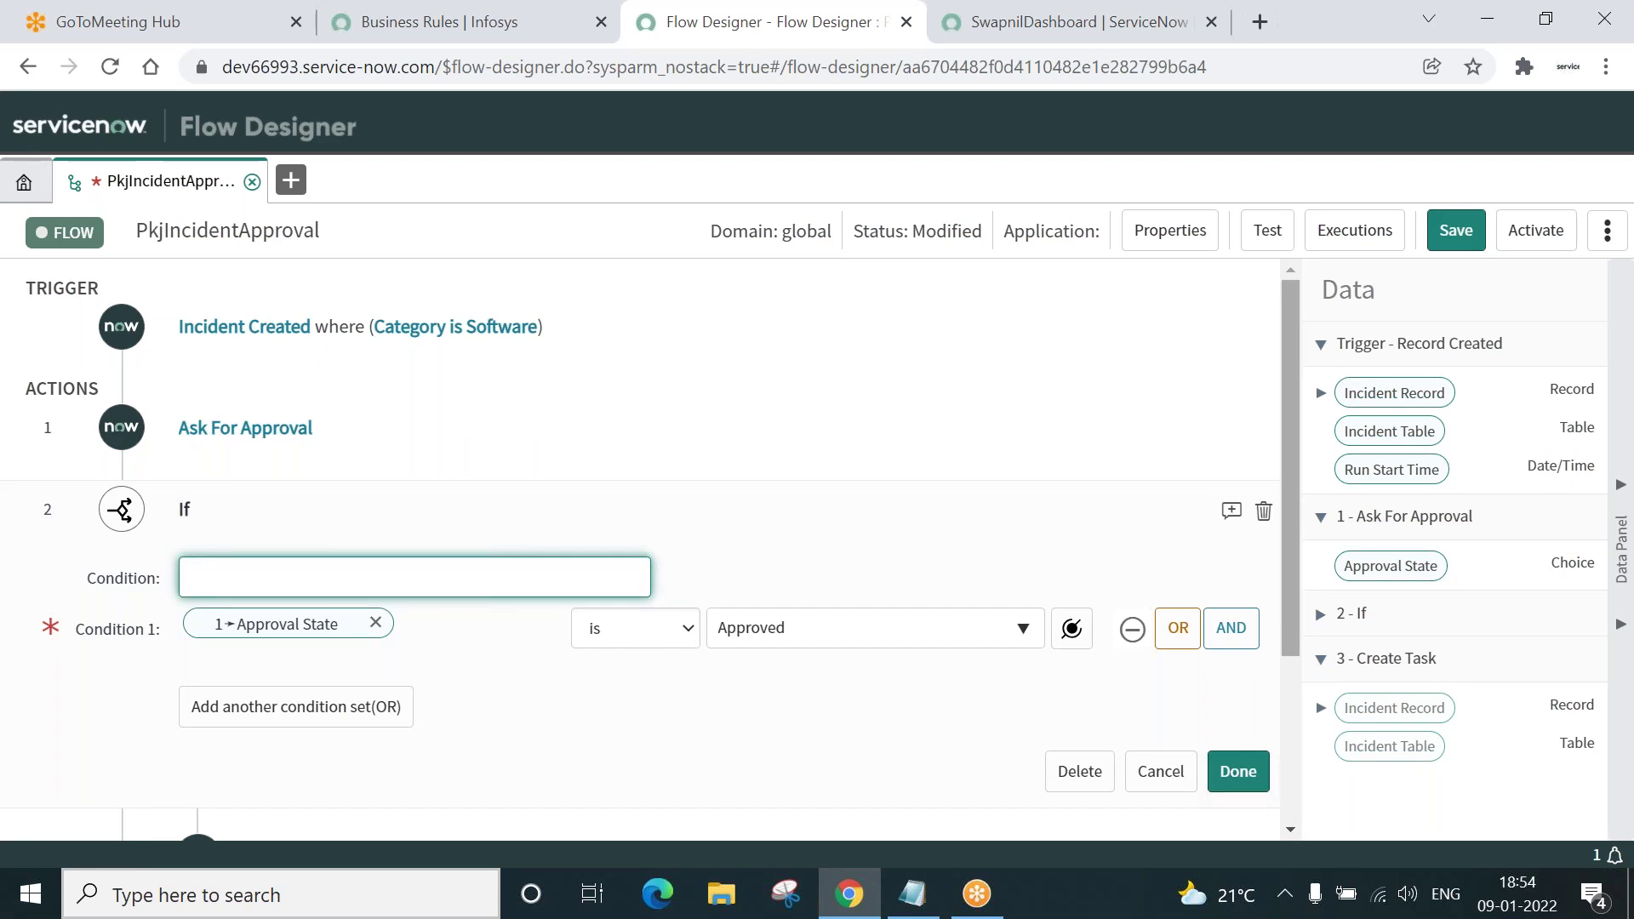
{"action": "scroll", "coordinate": [1234, 732], "scroll_direction": "down", "scroll_amount": 1}
{"action": "left_click", "coordinate": [1234, 702]}
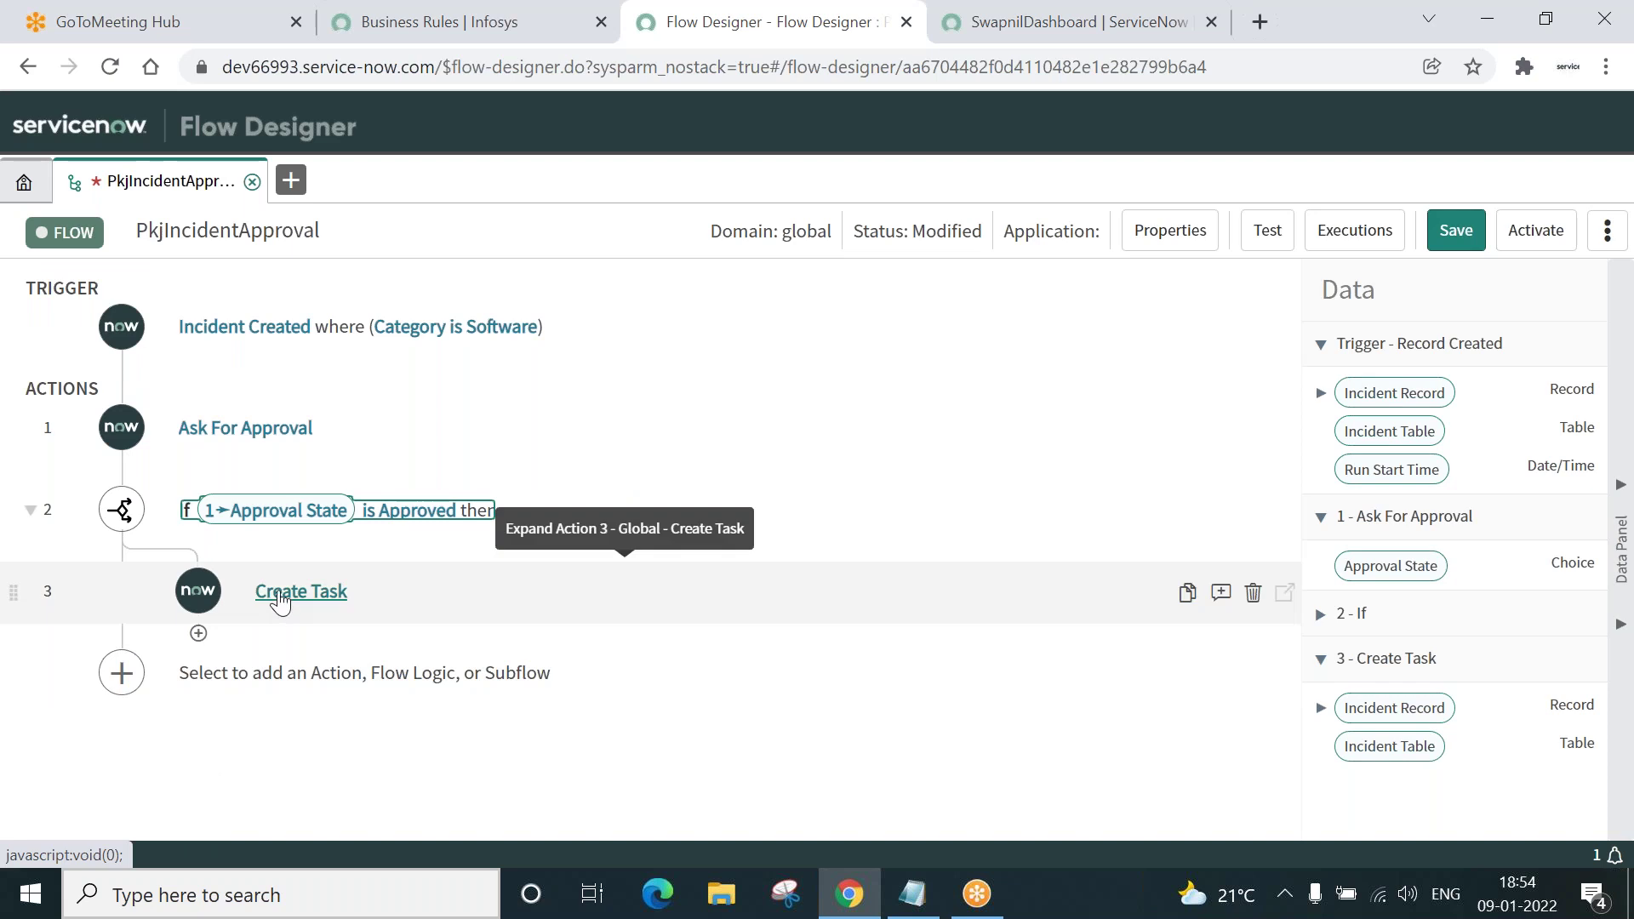
{"action": "left_click", "coordinate": [280, 596]}
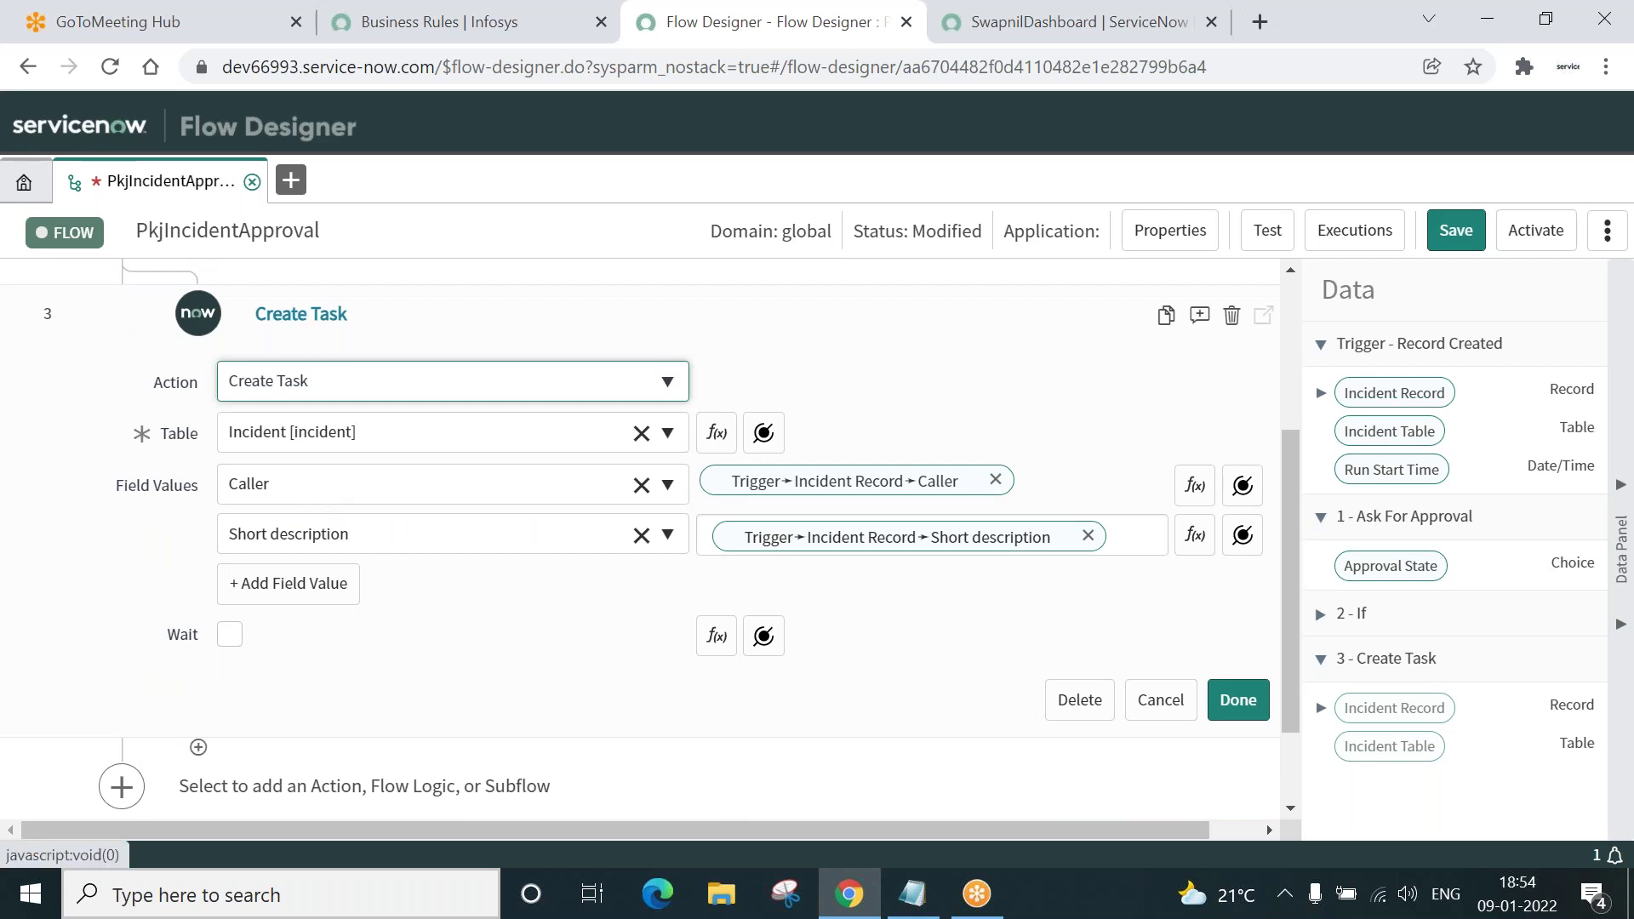
{"action": "left_click", "coordinate": [1240, 703]}
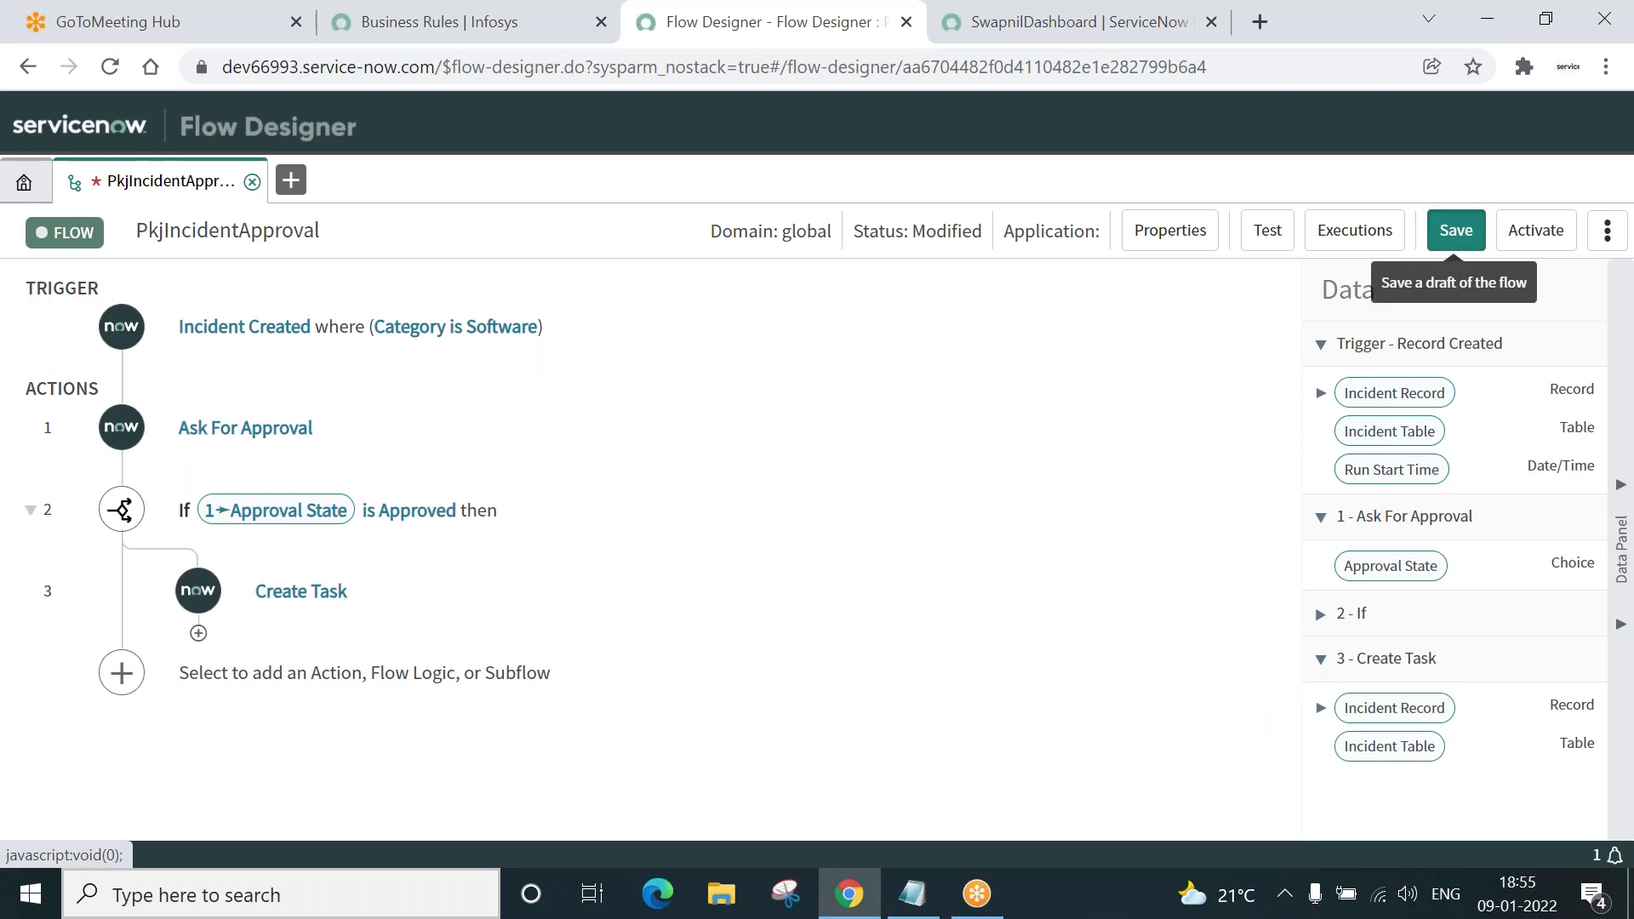
{"action": "left_click", "coordinate": [1455, 230]}
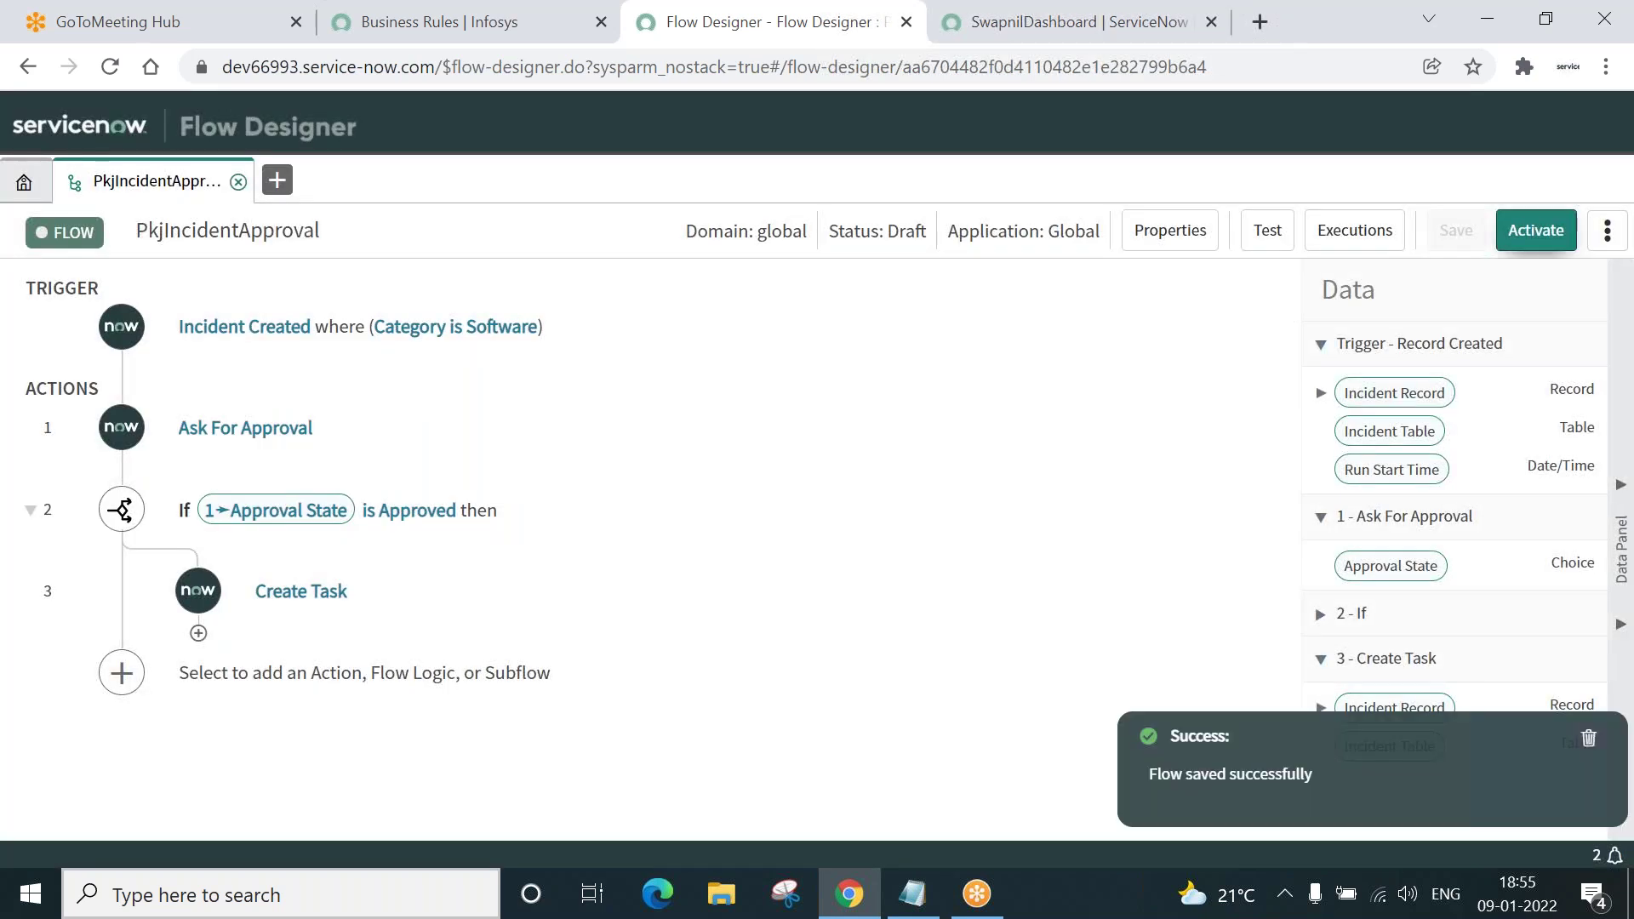
Activate the PkjIncidentApproval flow, confirming with OK so it becomes Published.
{"action": "left_click", "coordinate": [1532, 238]}
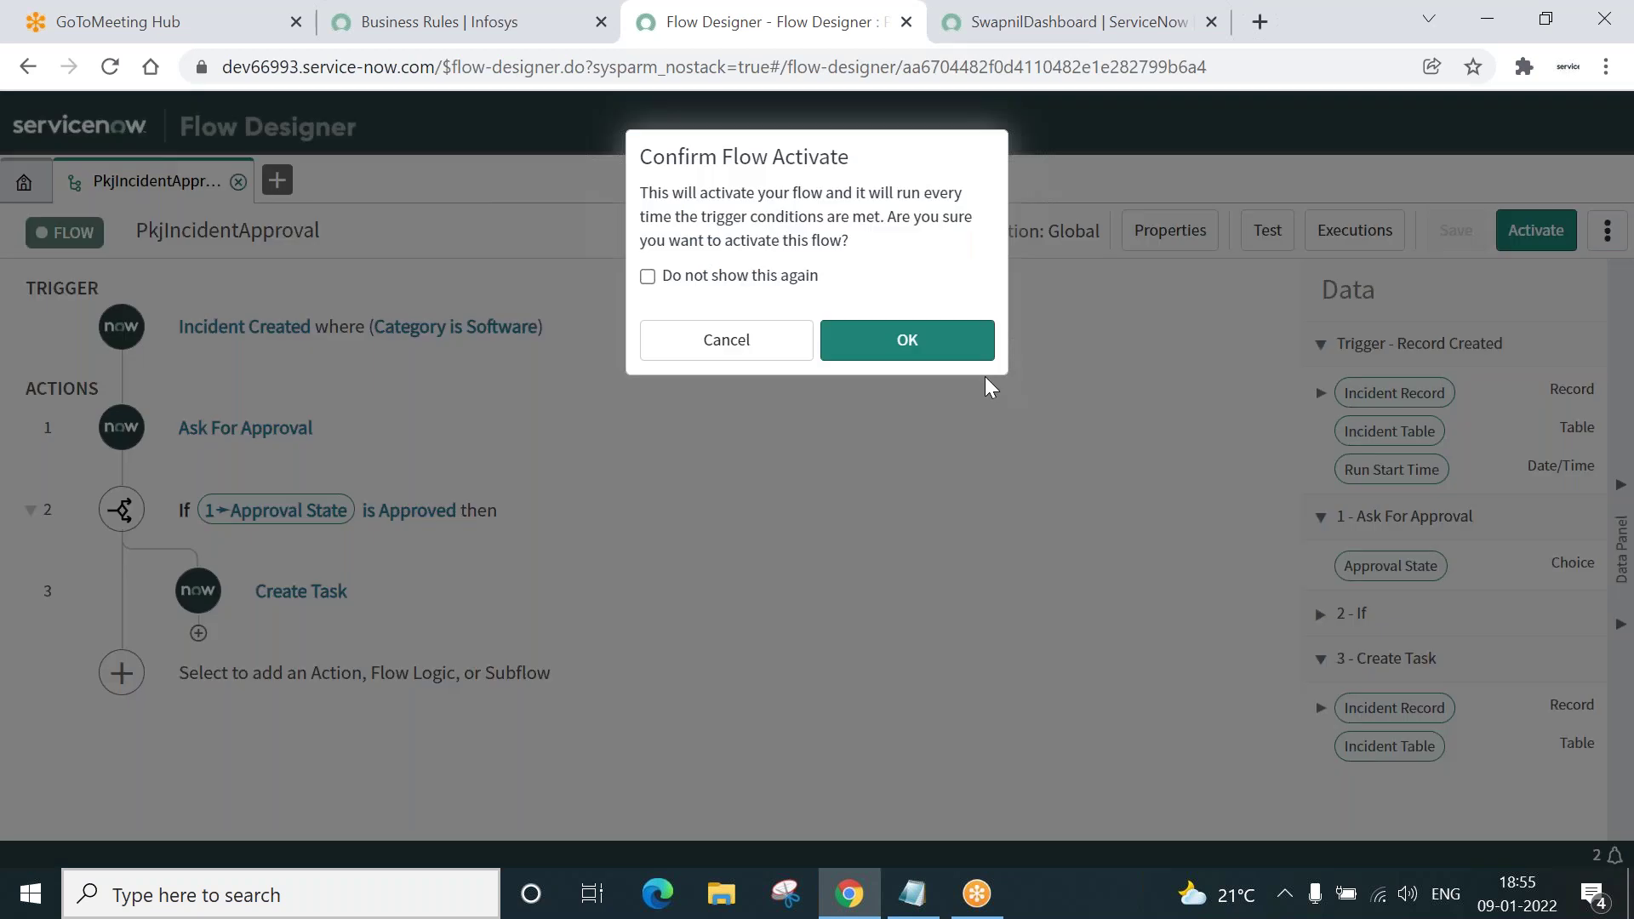
{"action": "left_click", "coordinate": [907, 339]}
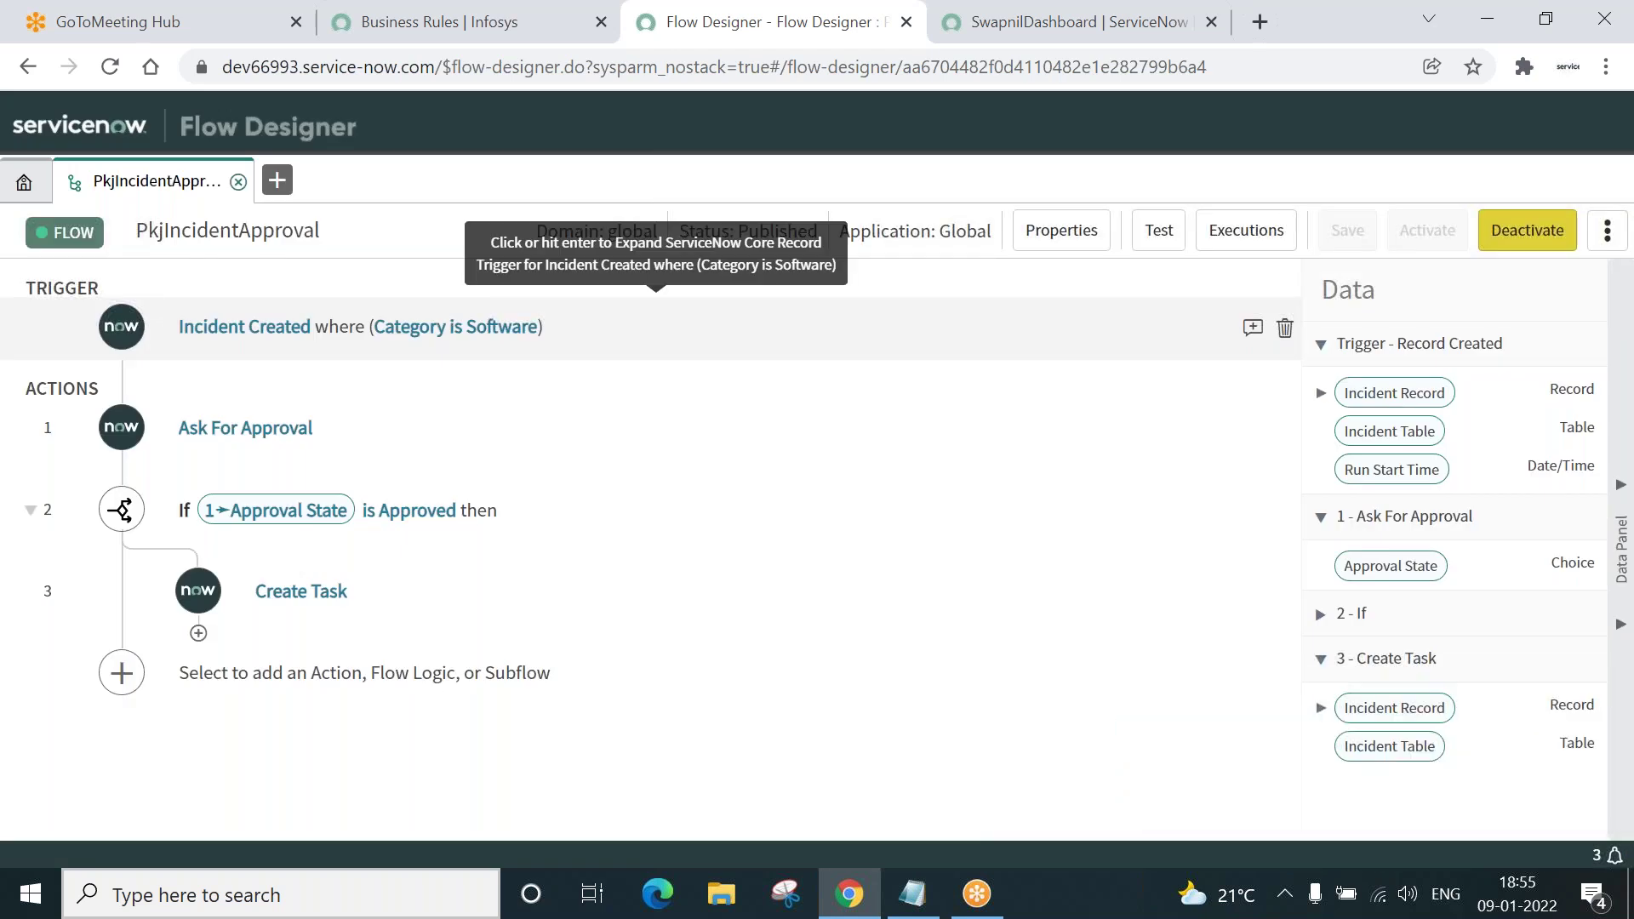
{"action": "left_click", "coordinate": [391, 28]}
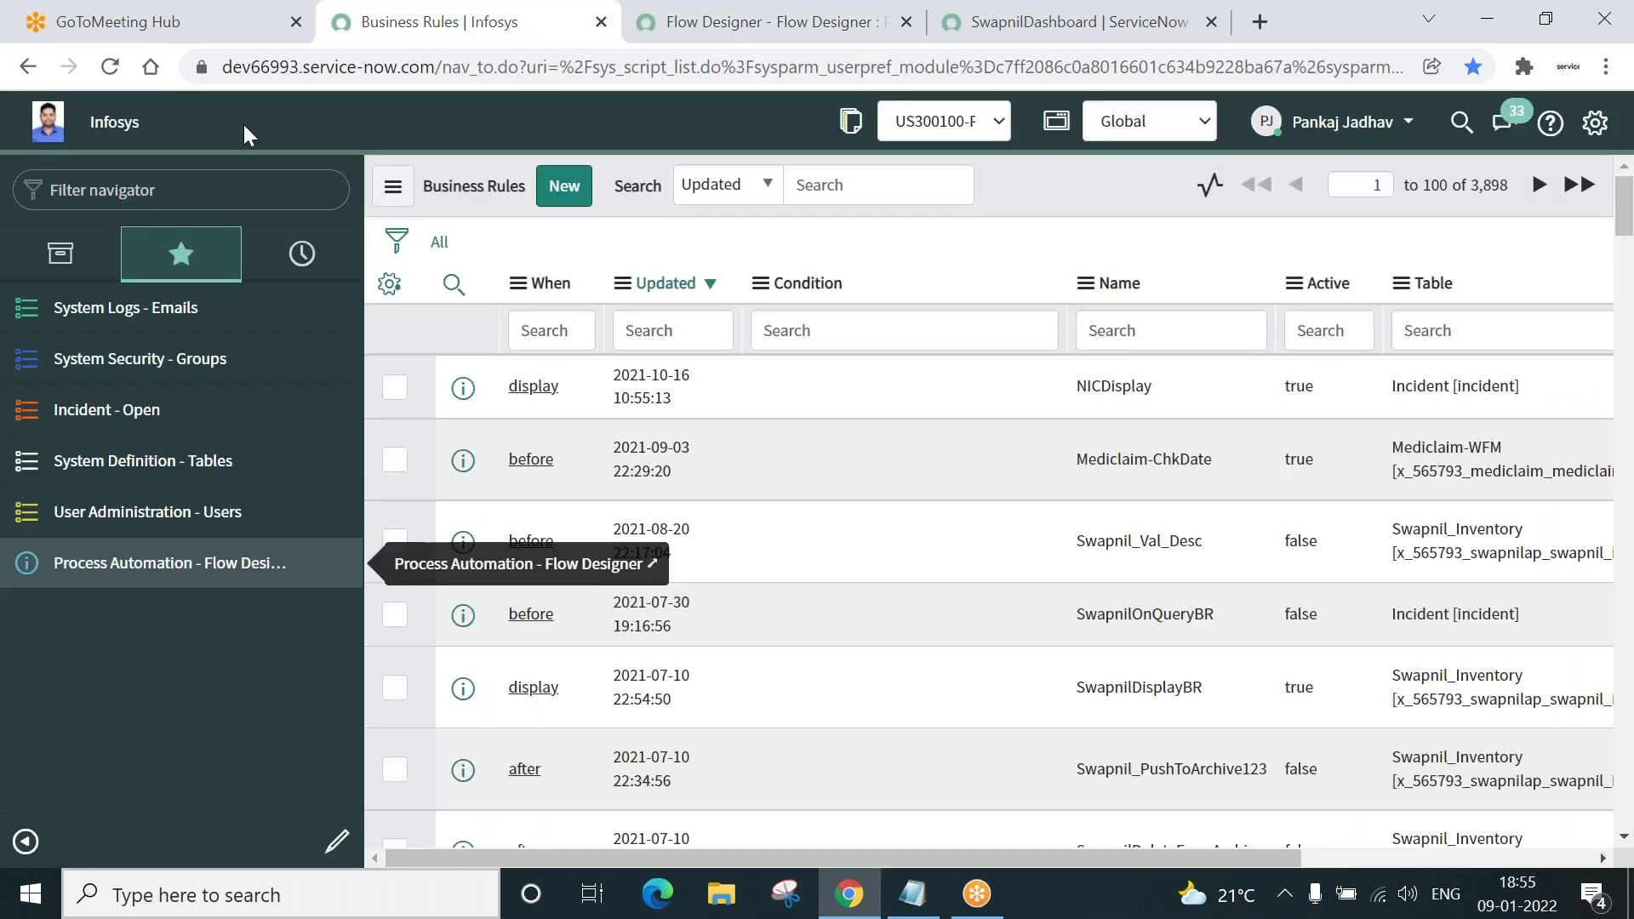
Filter the navigator for 'incident' and open a new incident form, INC0010227.
{"action": "left_click", "coordinate": [168, 189]}
{"action": "type", "text": "i"}
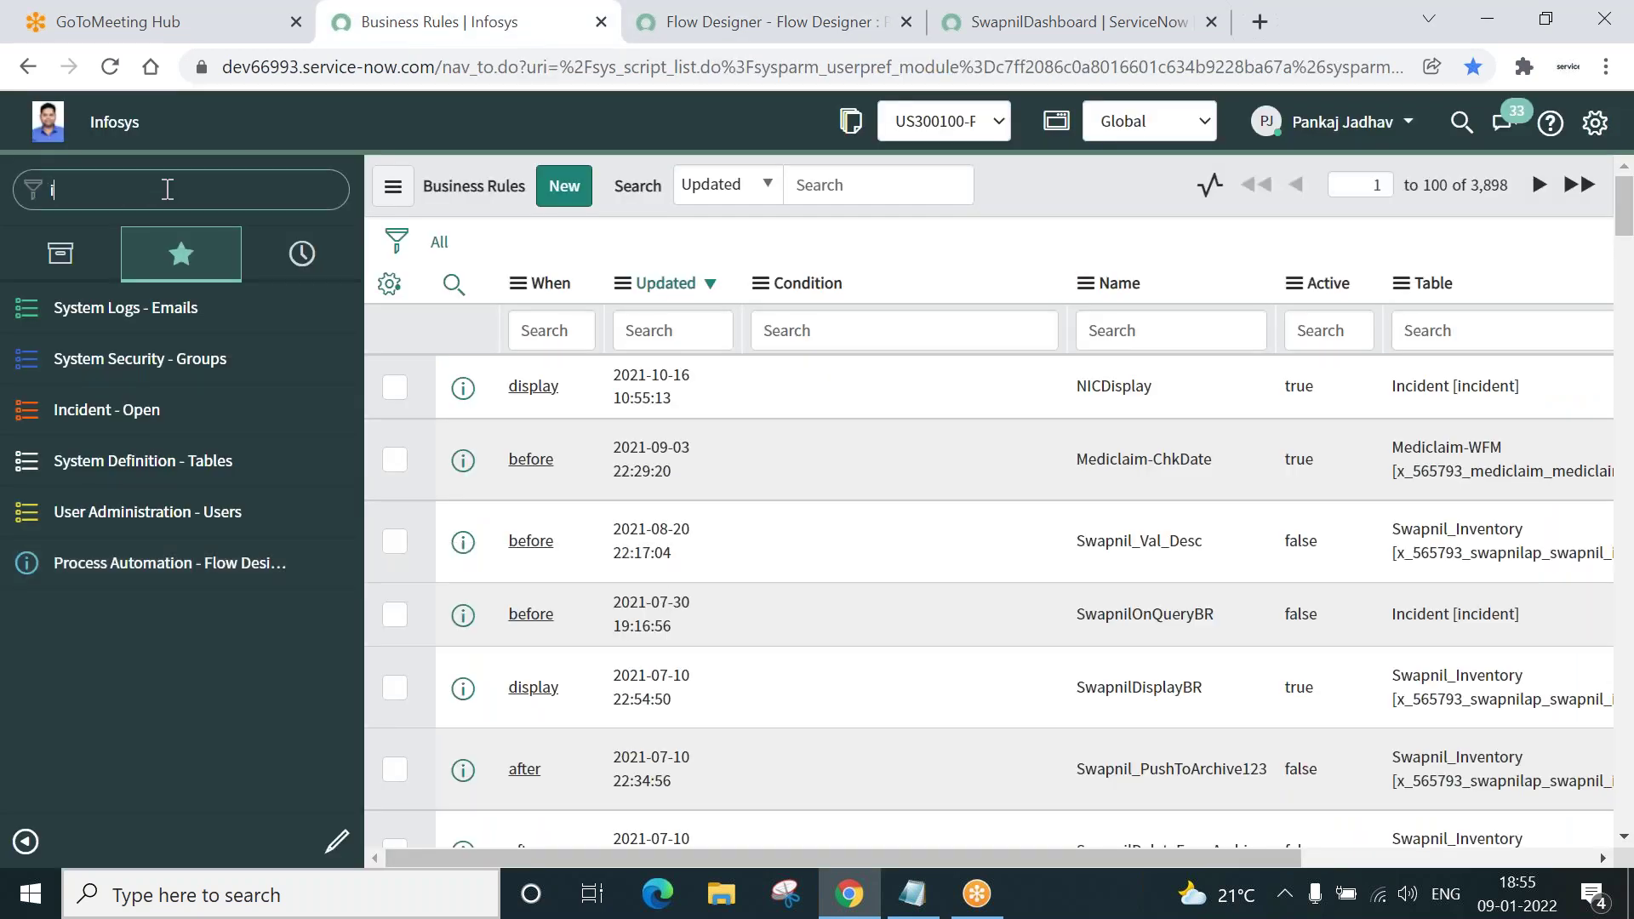
{"action": "type", "text": "nc"}
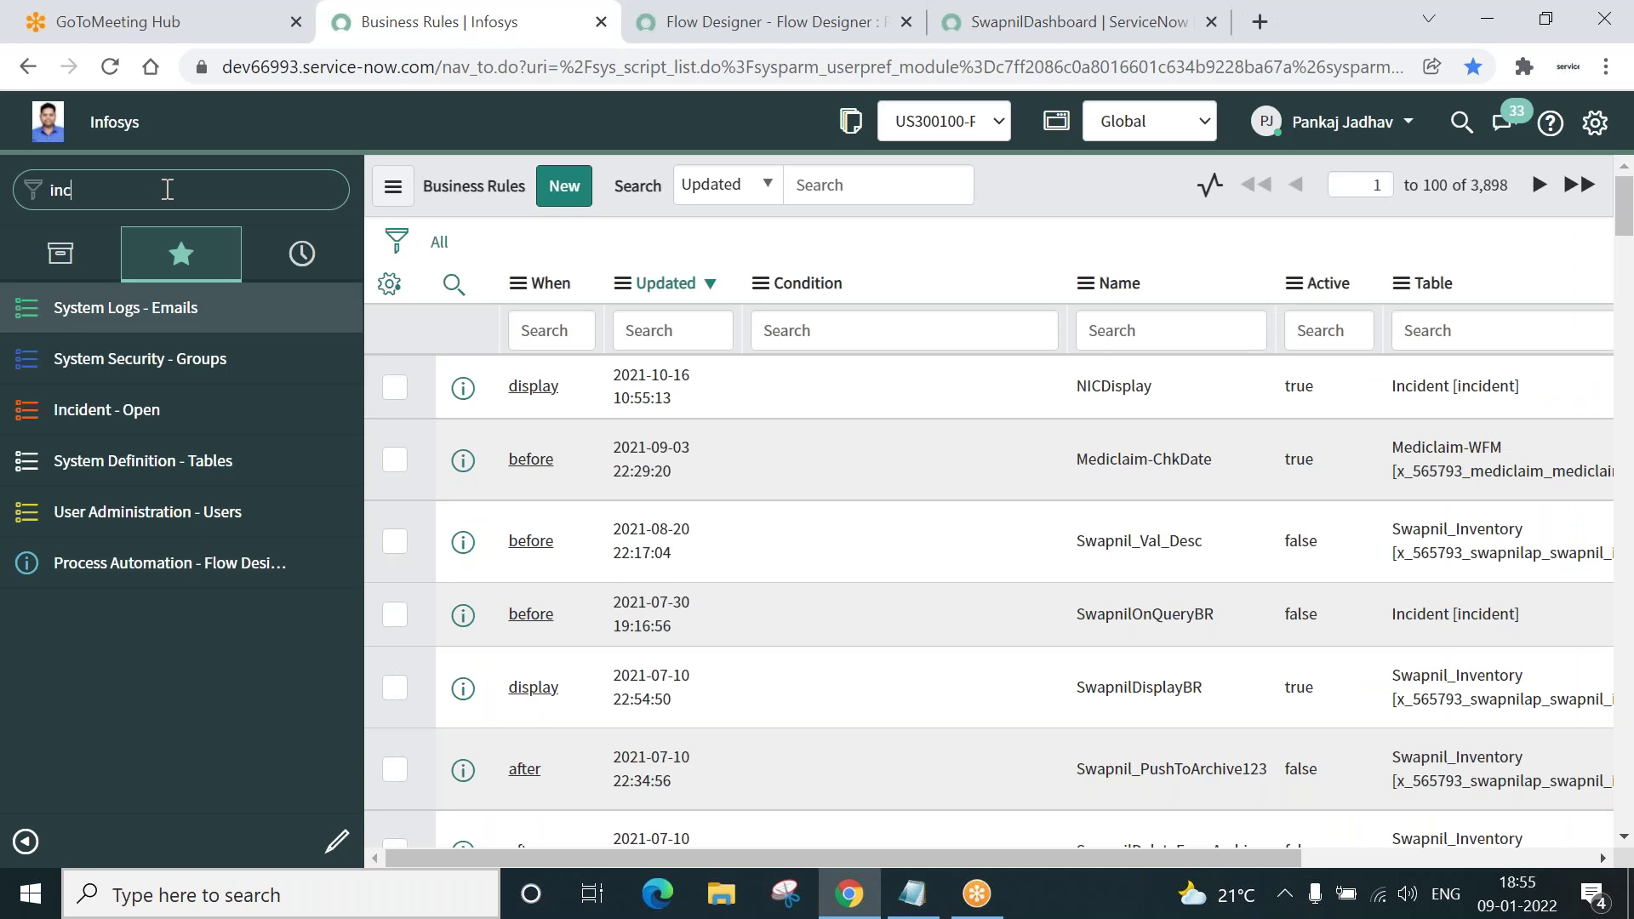
{"action": "type", "text": "ident"}
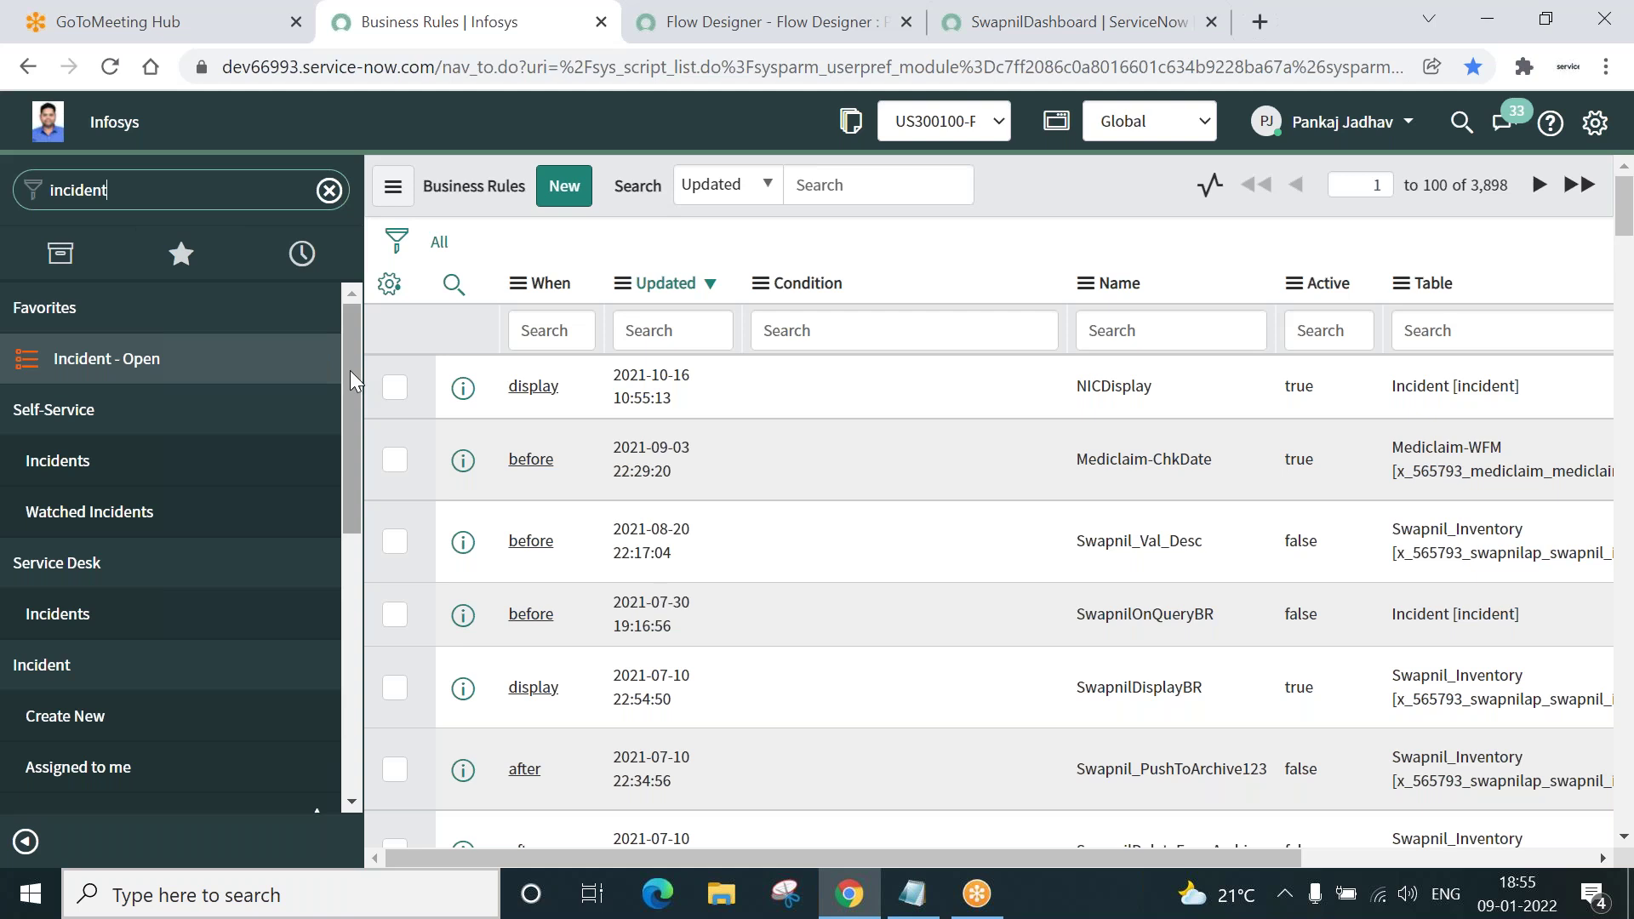
{"action": "scroll", "coordinate": [350, 370], "scroll_direction": "down", "scroll_amount": 1}
{"action": "left_click", "coordinate": [67, 634]}
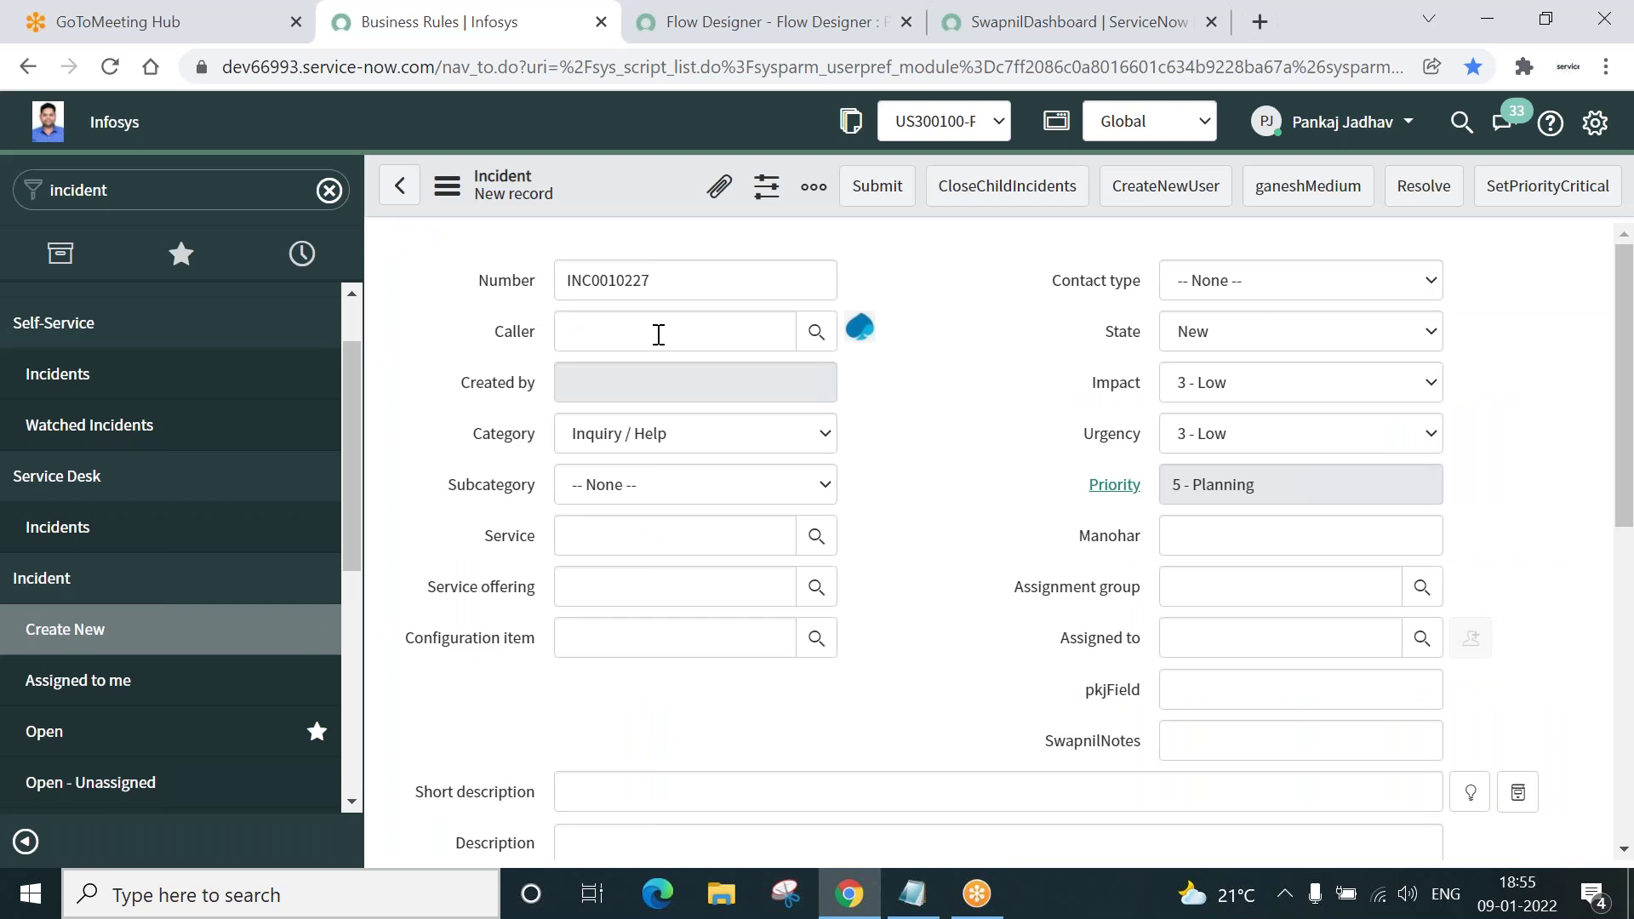
{"action": "left_click", "coordinate": [657, 333]}
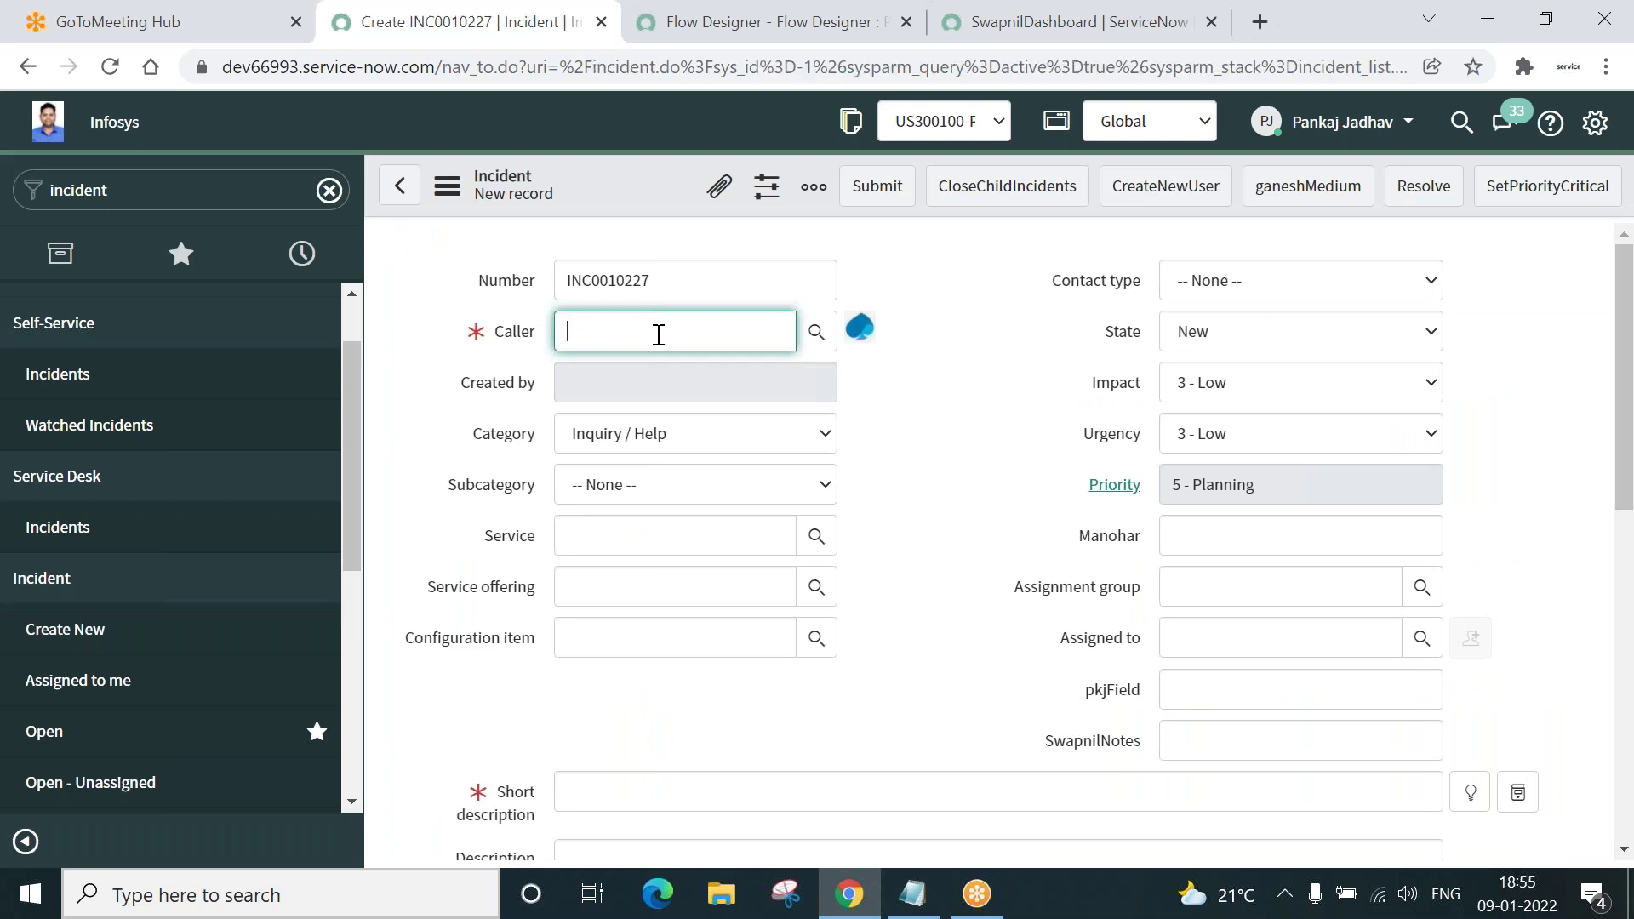
Pick a caller, set Category to Software, and enter short description '9-Jan Test Inc Approval'.
{"action": "left_click", "coordinate": [819, 333]}
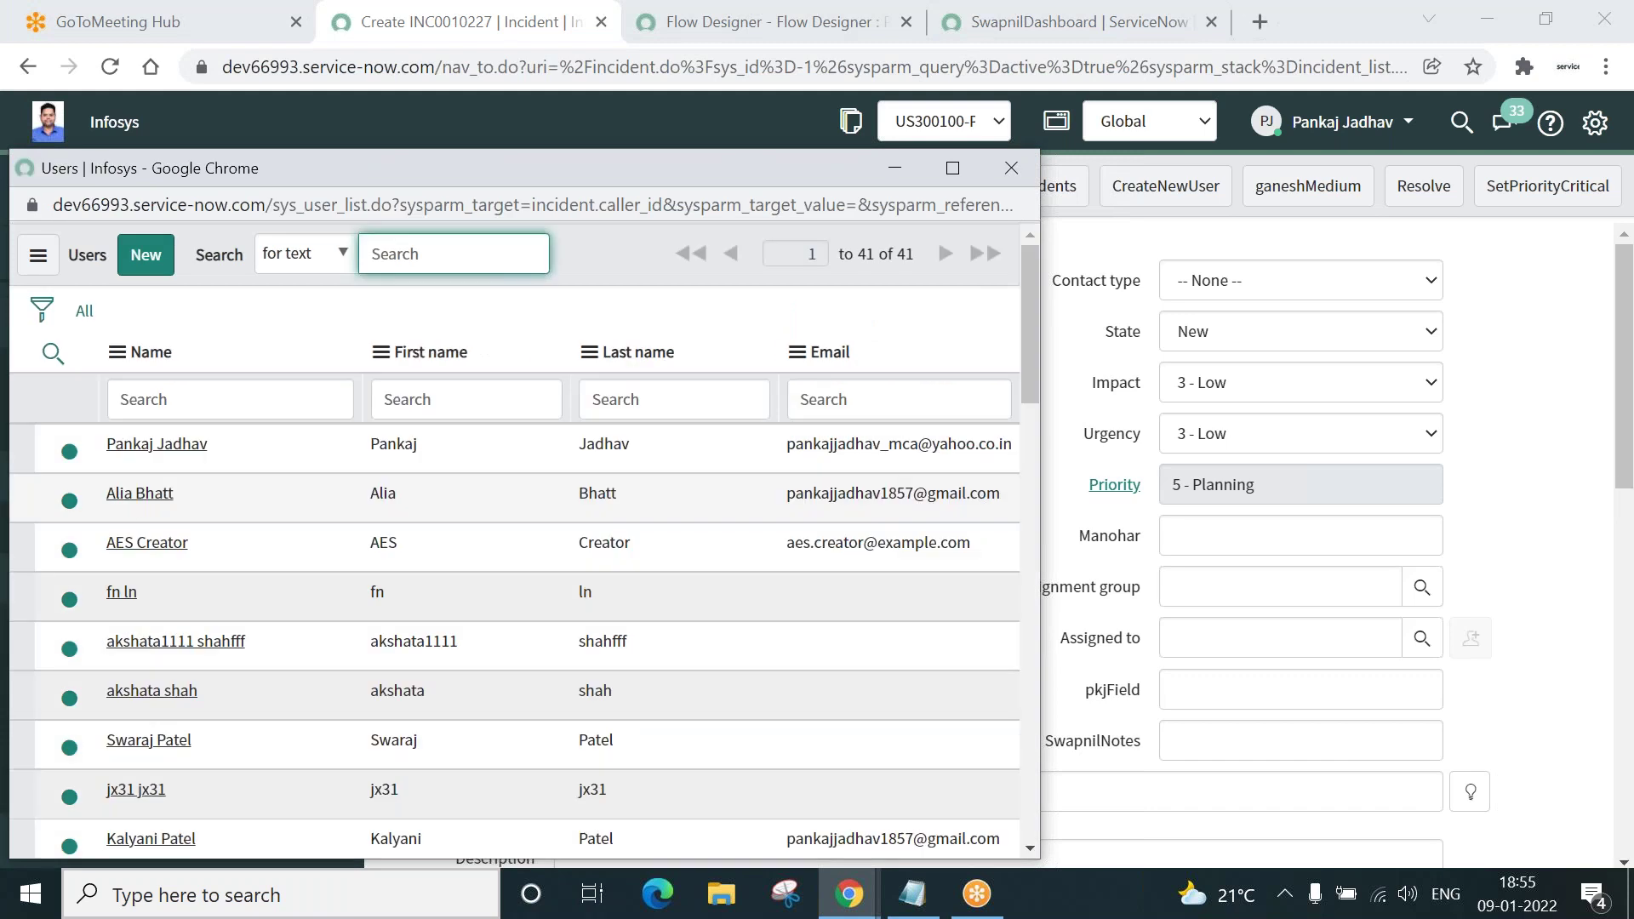
{"action": "left_click", "coordinate": [128, 496]}
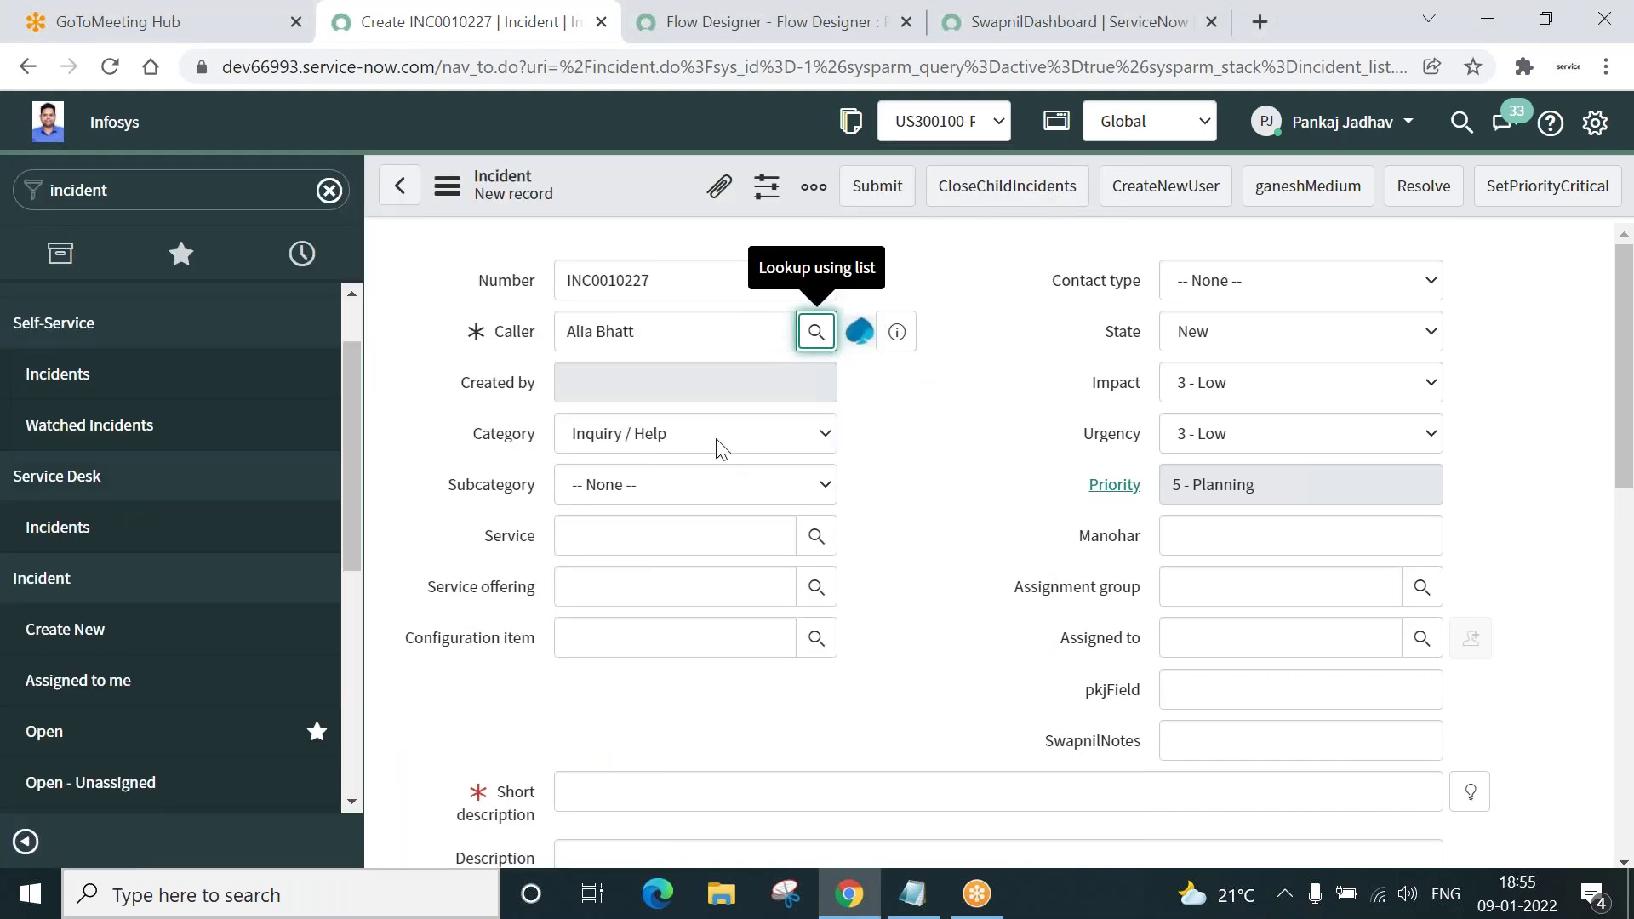
{"action": "left_click", "coordinate": [757, 446]}
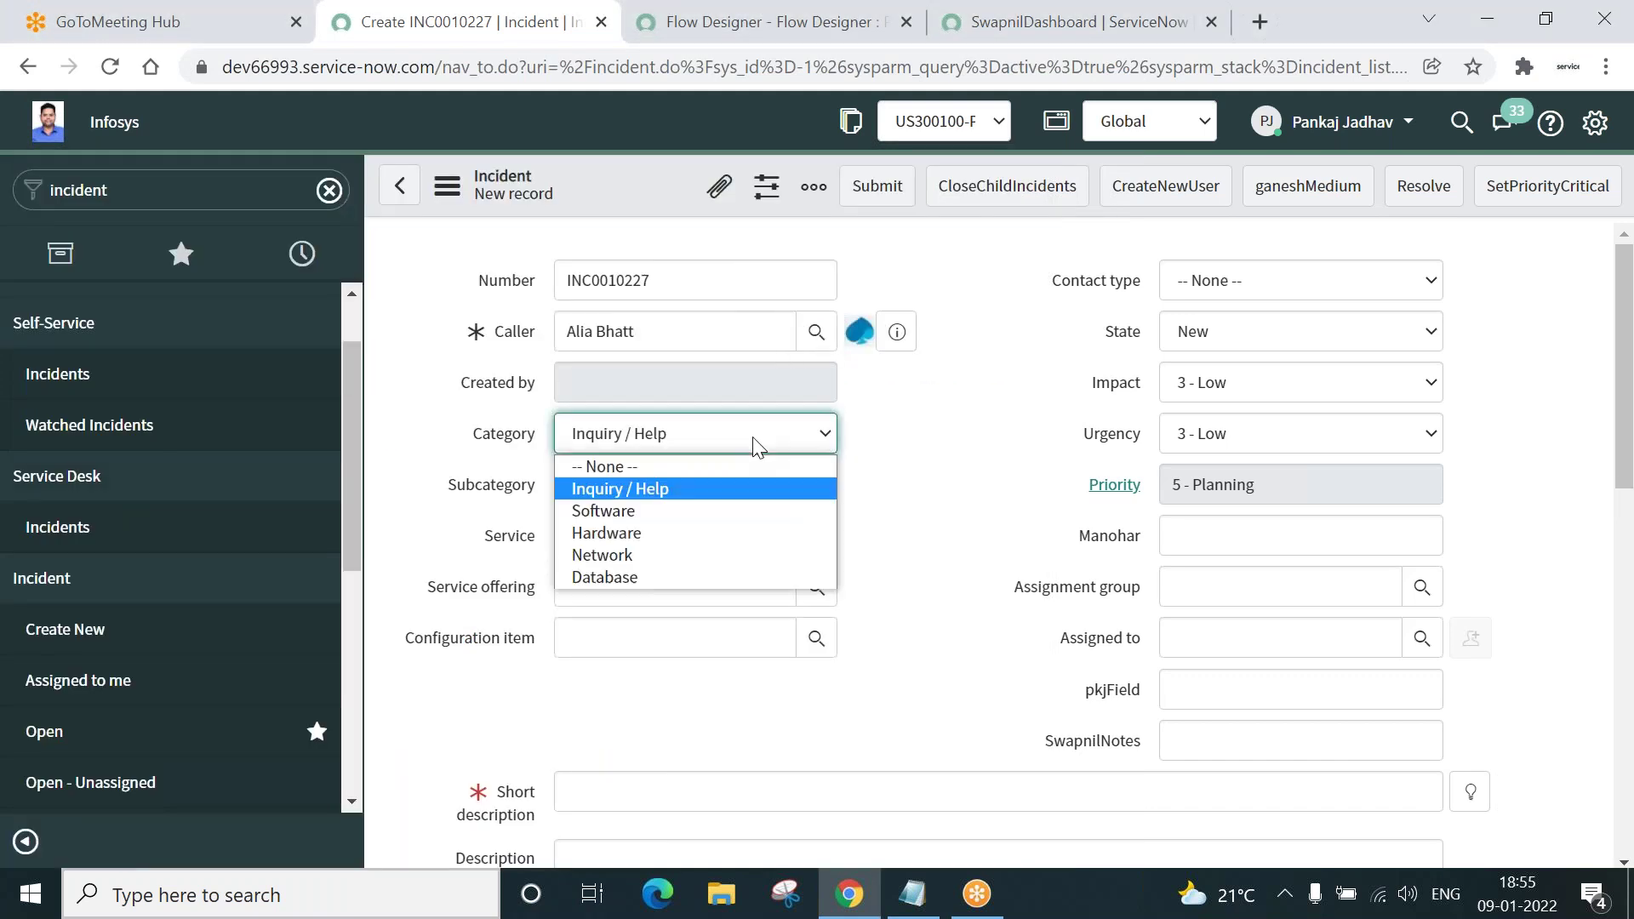
{"action": "left_click", "coordinate": [648, 511]}
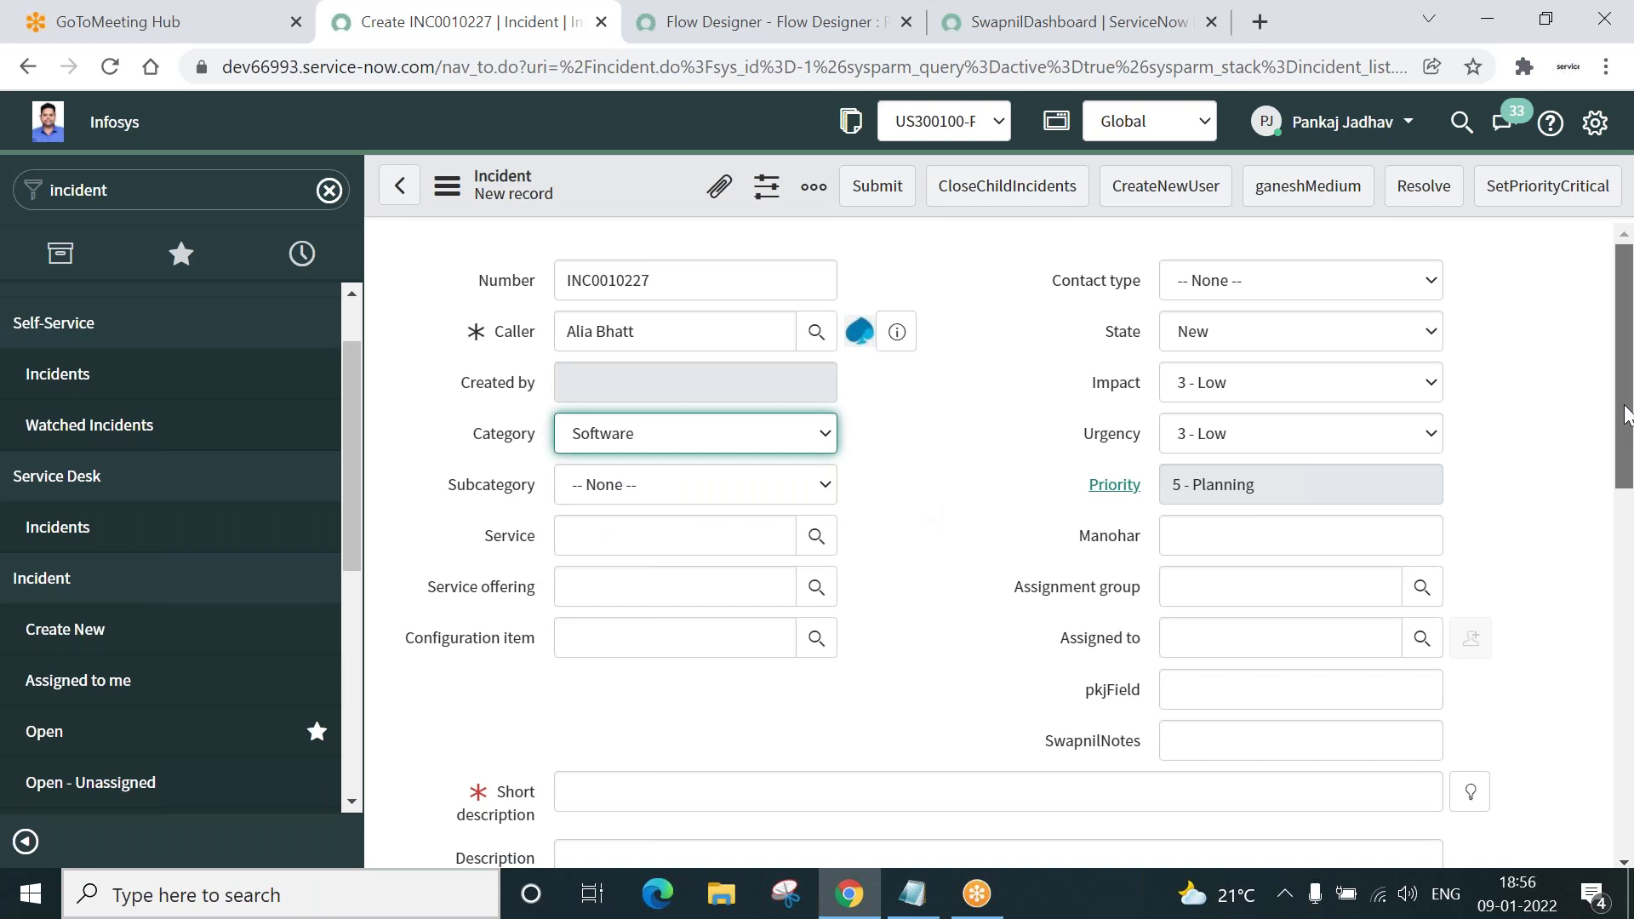
{"action": "scroll", "coordinate": [1625, 416], "scroll_direction": "down", "scroll_amount": 2}
{"action": "left_click", "coordinate": [936, 606]}
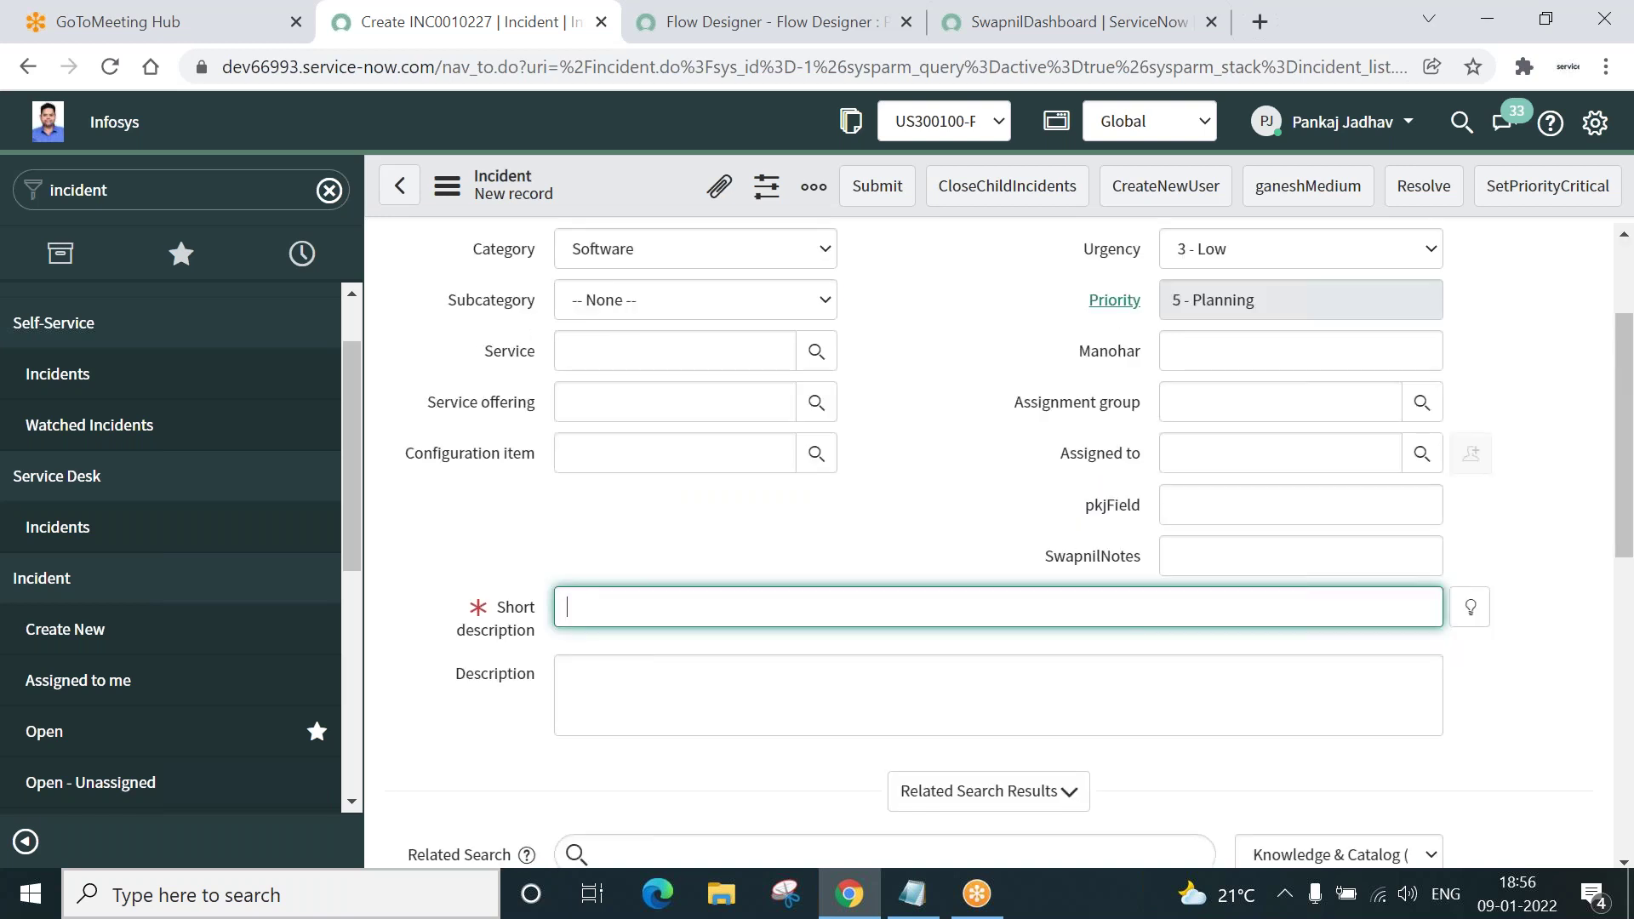
{"action": "type", "text": "9-Jan Test Inc Approval"}
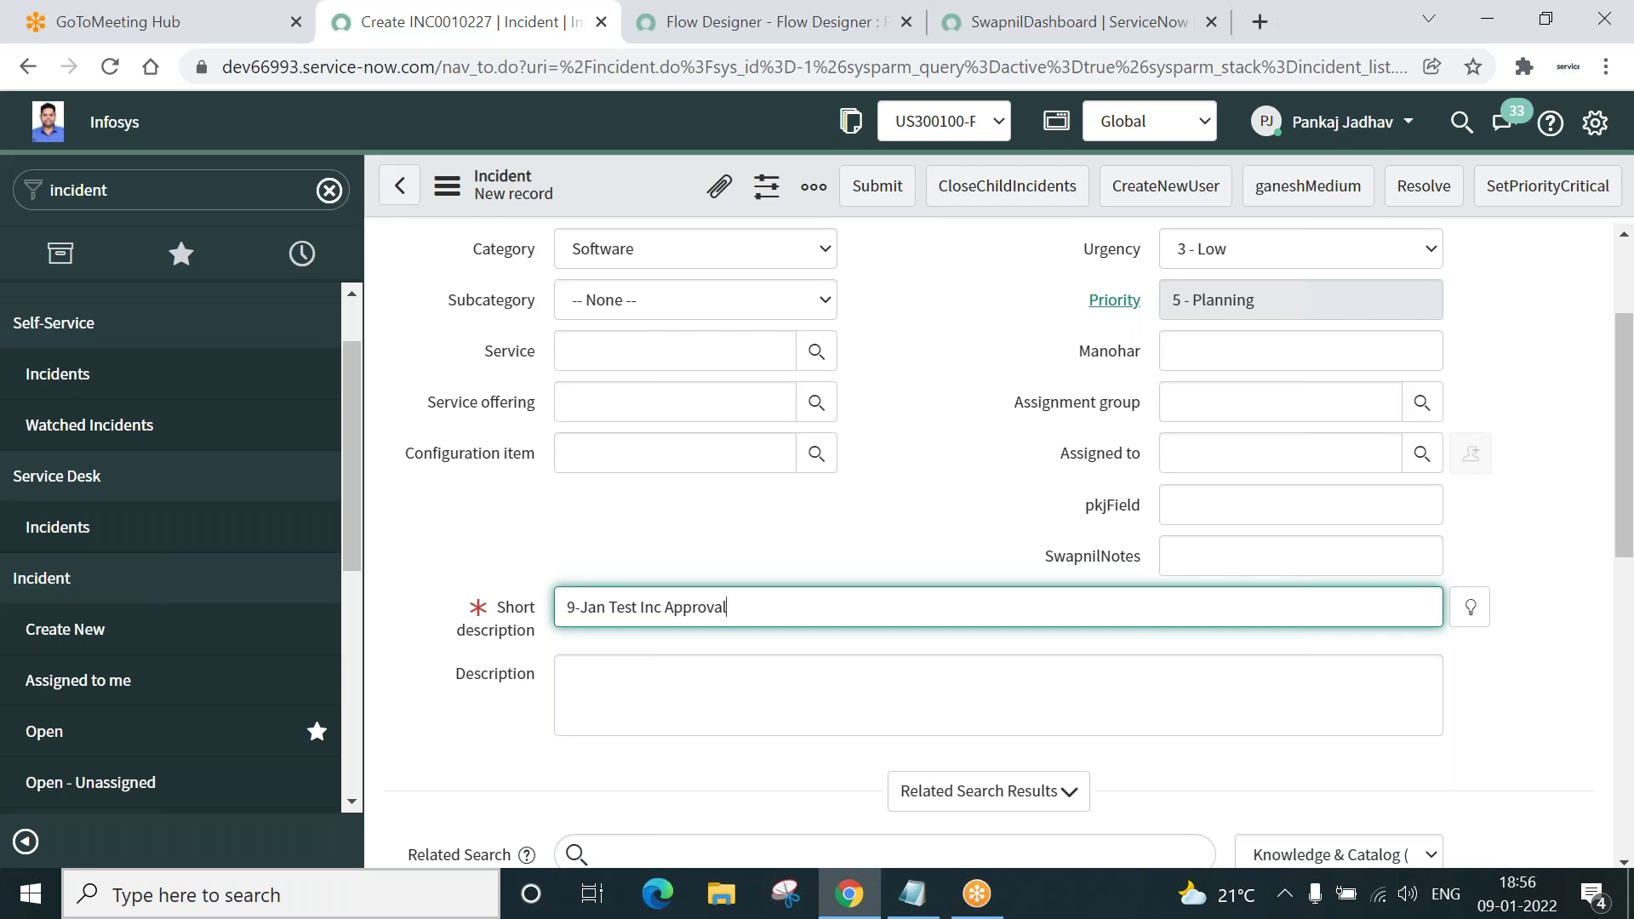
Set the Assignment group to SwapnilGroup and bring up the form header's save menu.
{"action": "left_click", "coordinate": [1236, 406]}
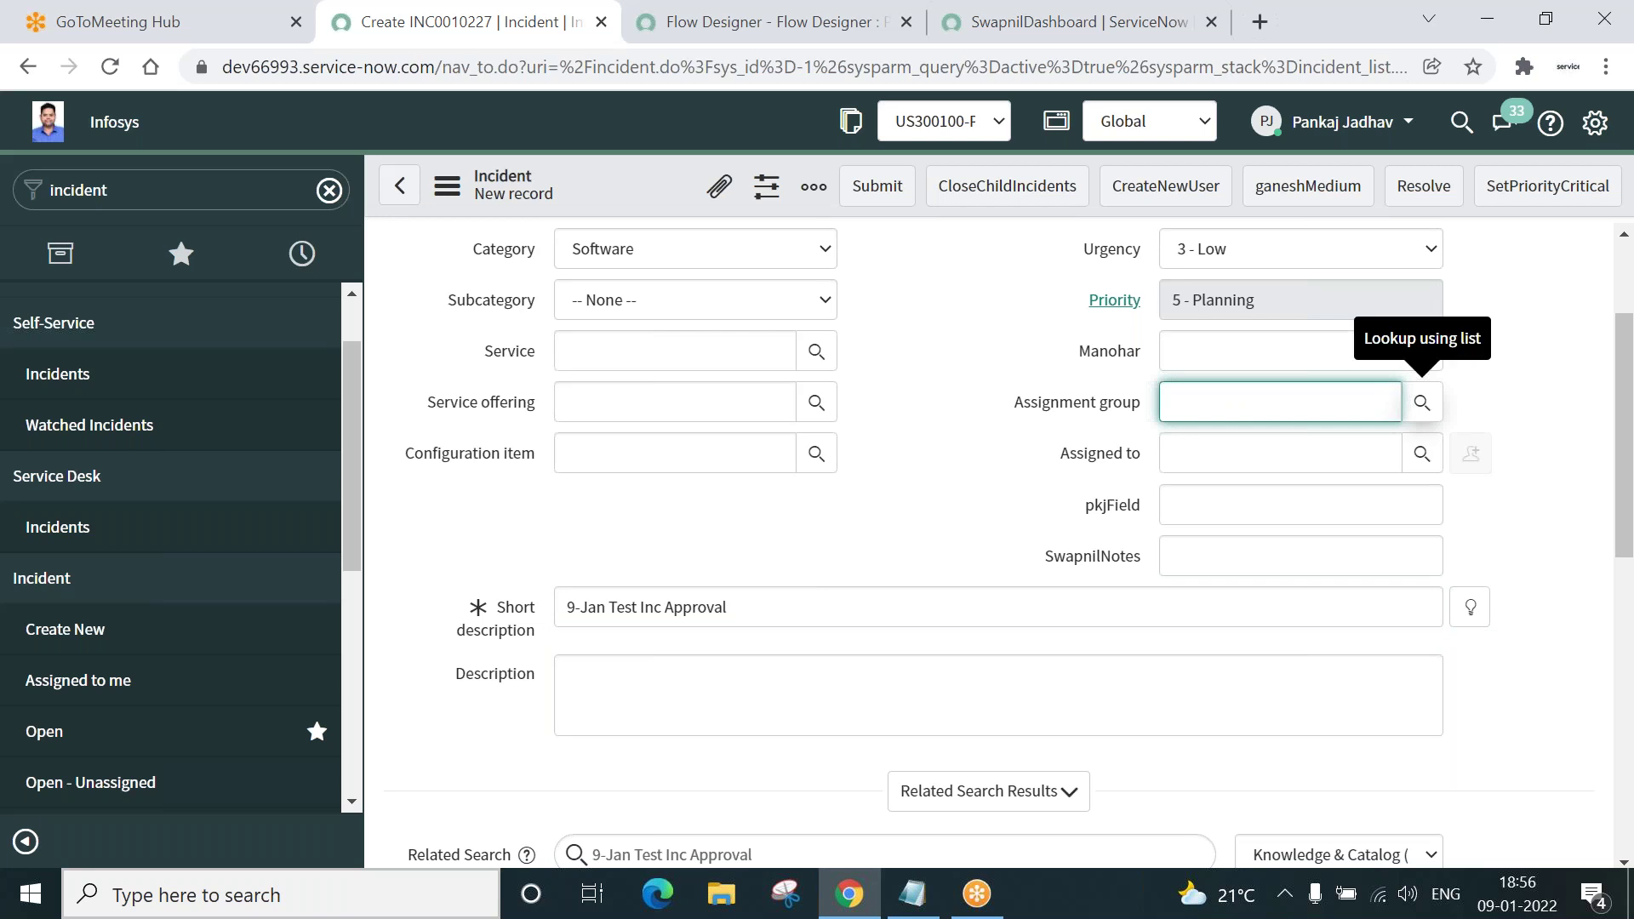
{"action": "left_click", "coordinate": [1421, 402]}
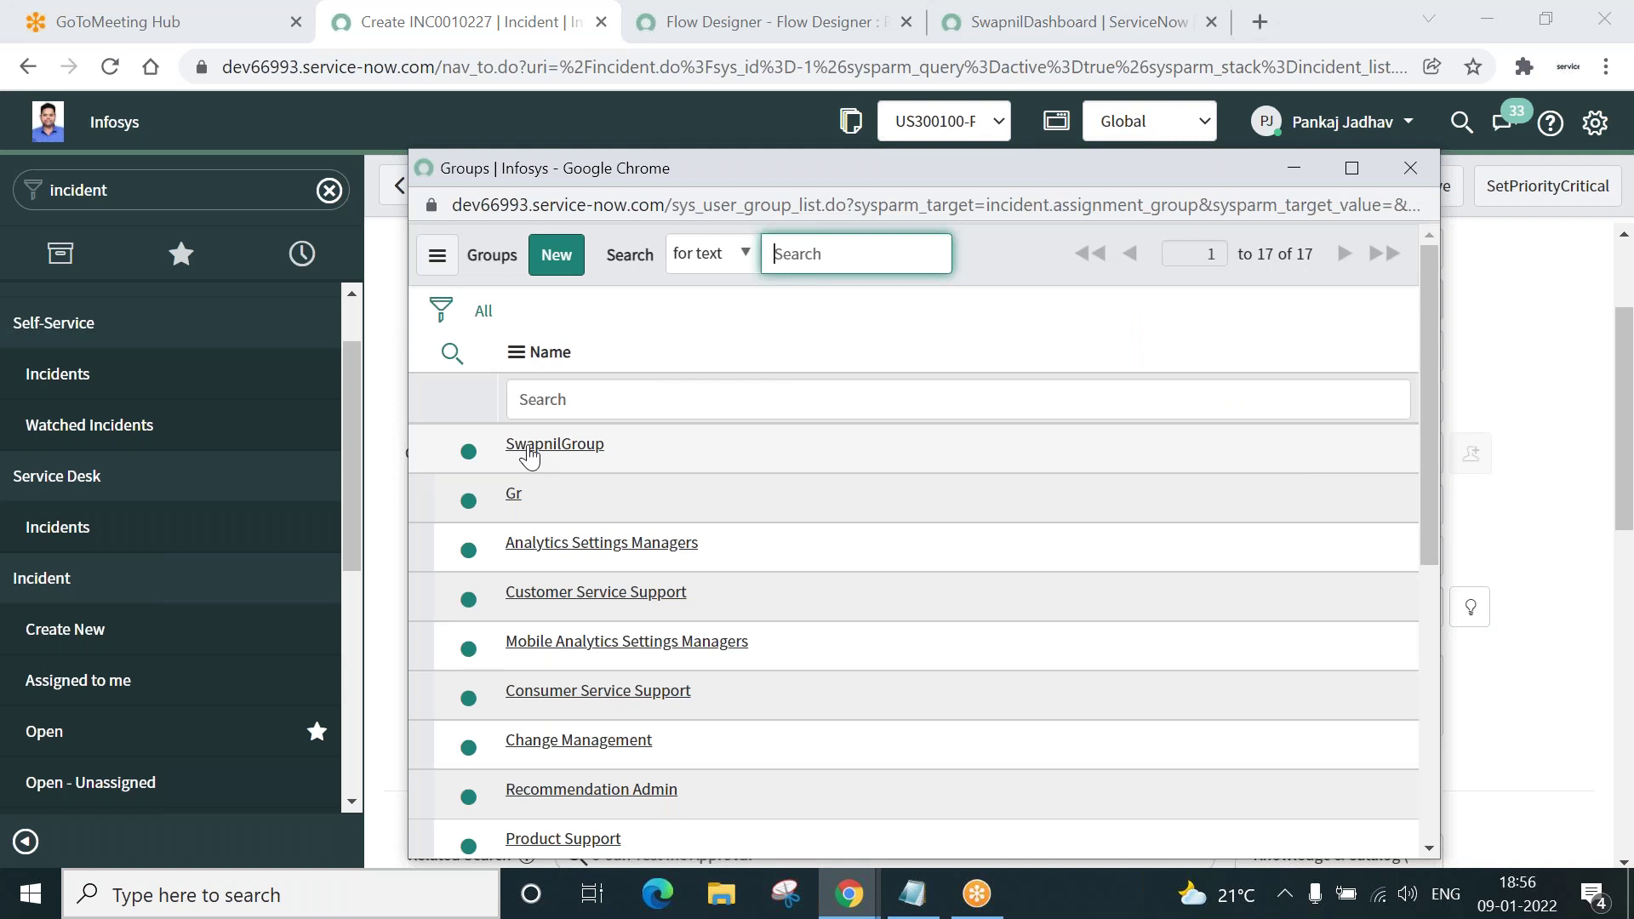
{"action": "left_click", "coordinate": [554, 444]}
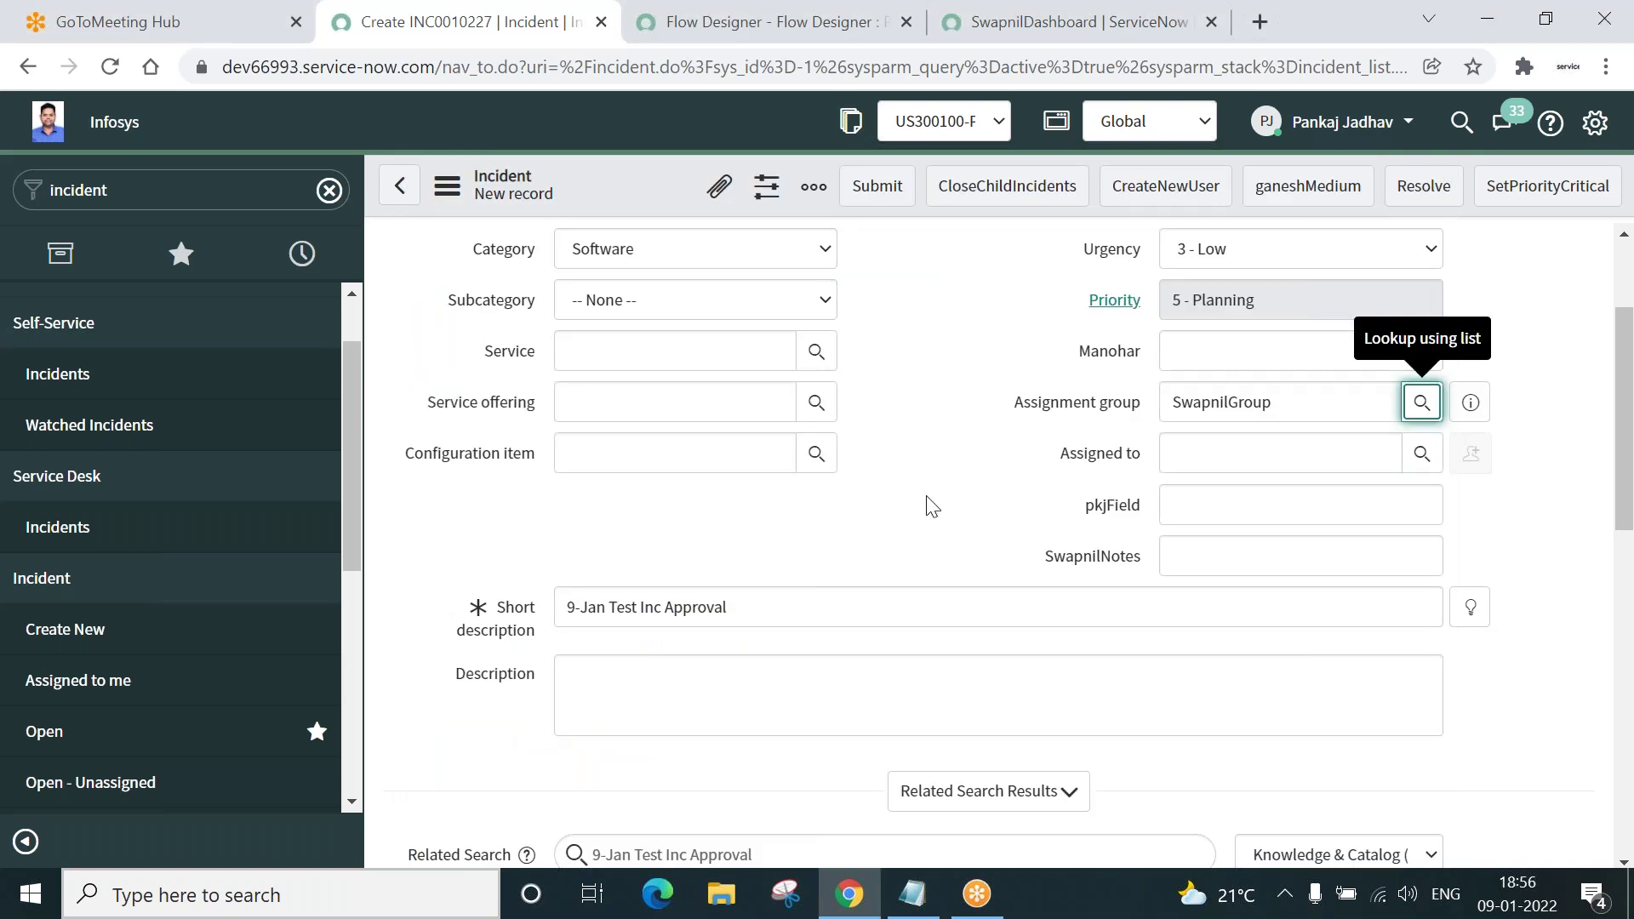
{"action": "double_click", "coordinate": [1280, 398]}
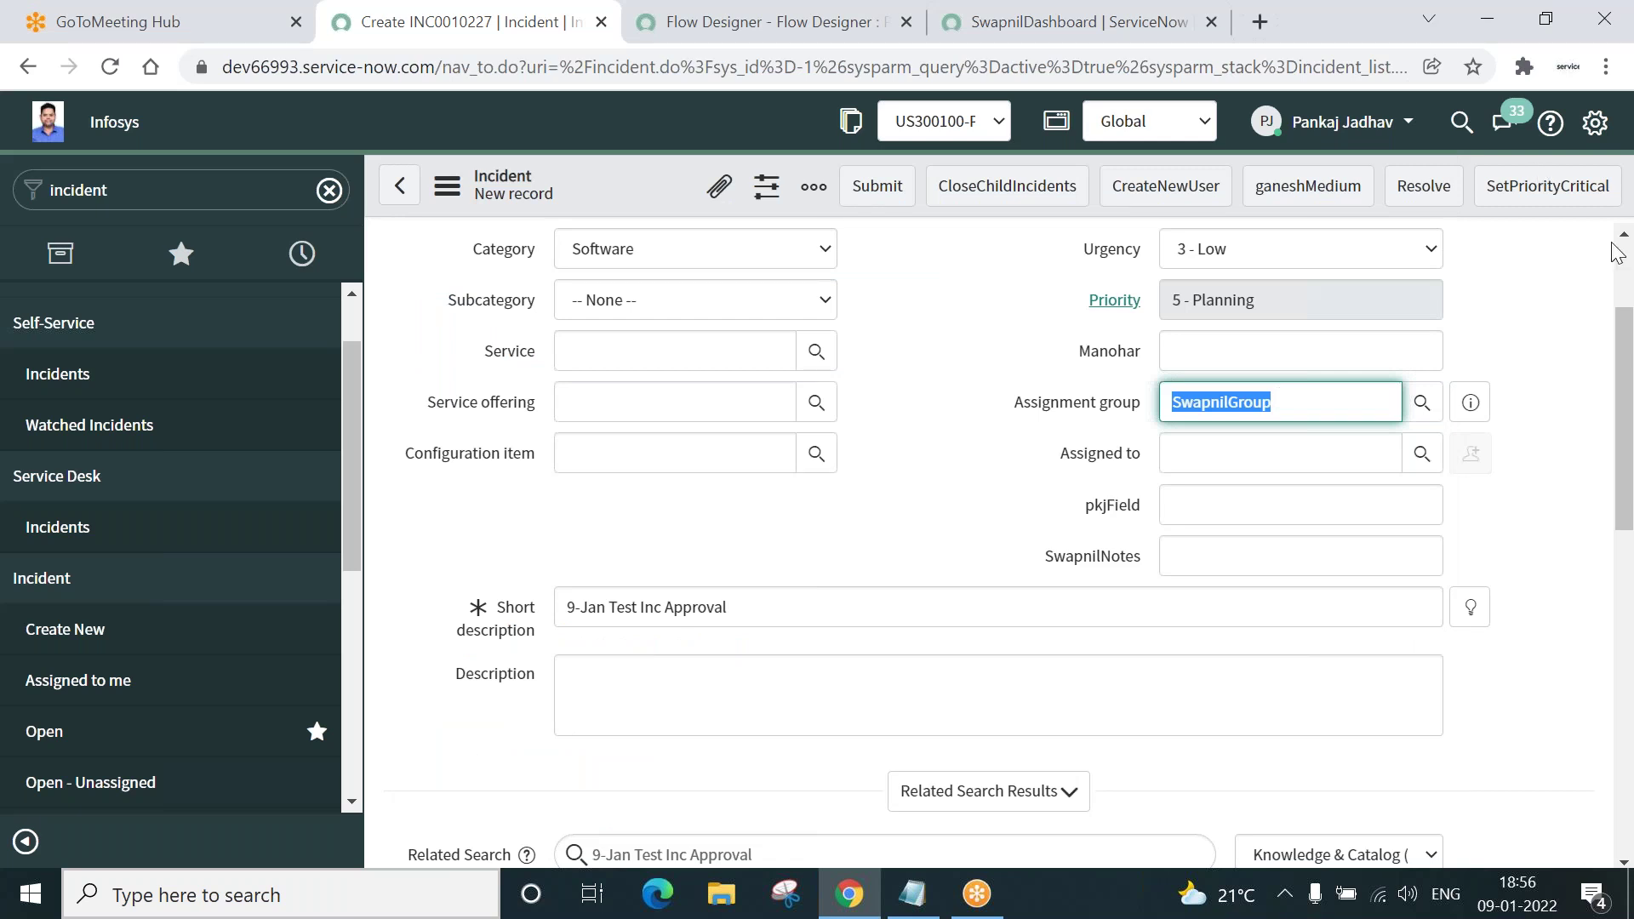
{"action": "left_click", "coordinate": [1627, 264]}
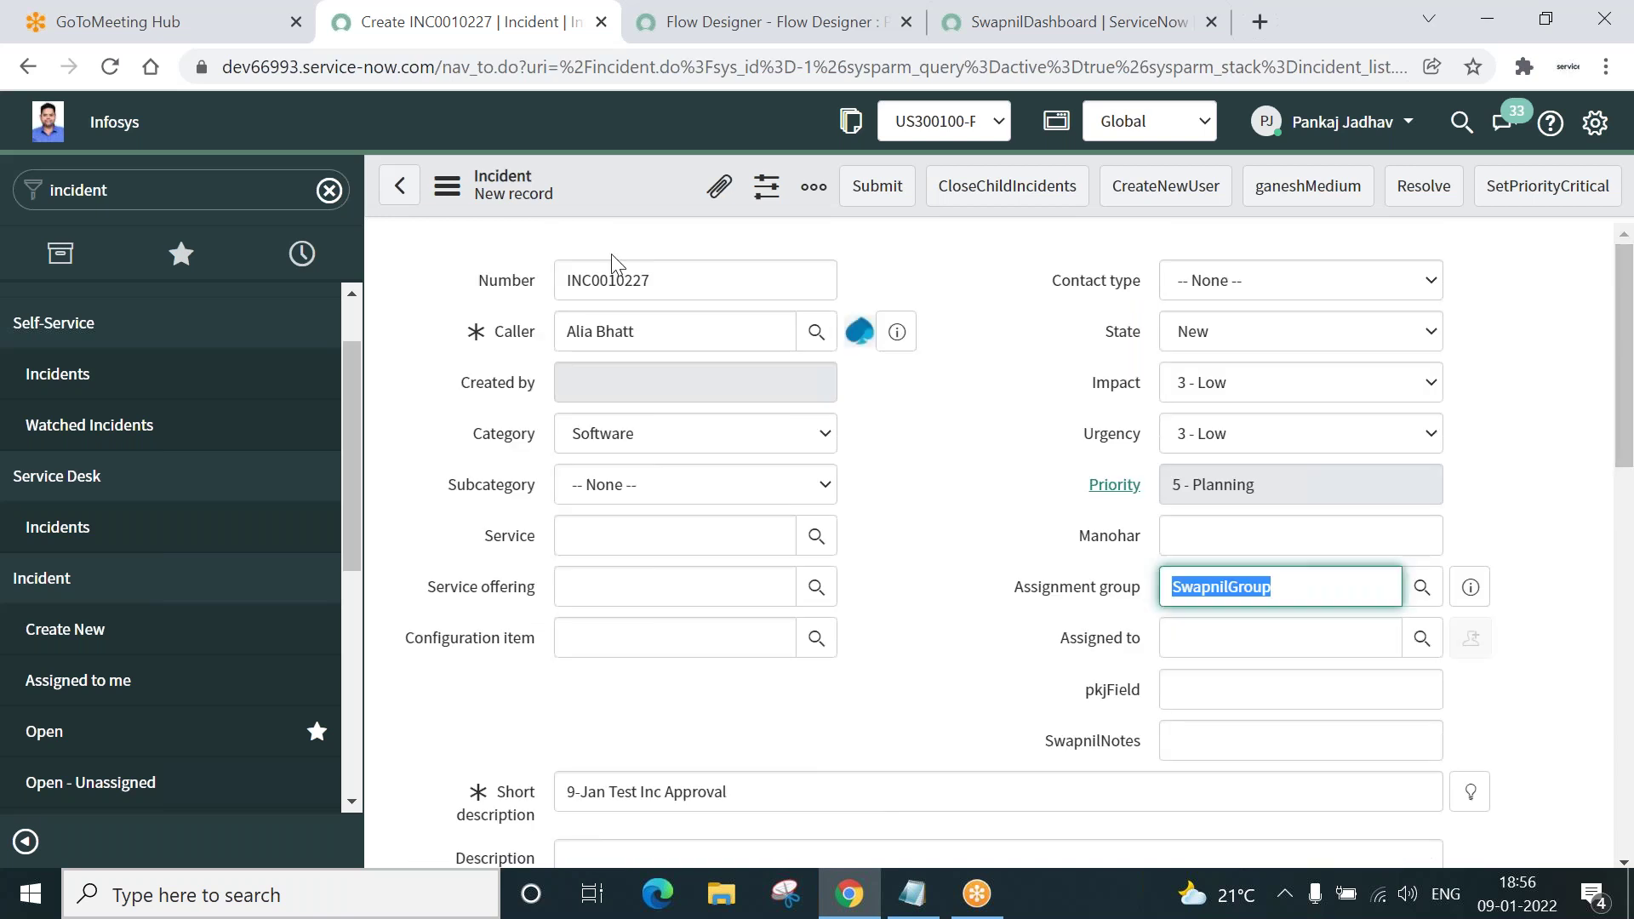
{"action": "right_click", "coordinate": [629, 172]}
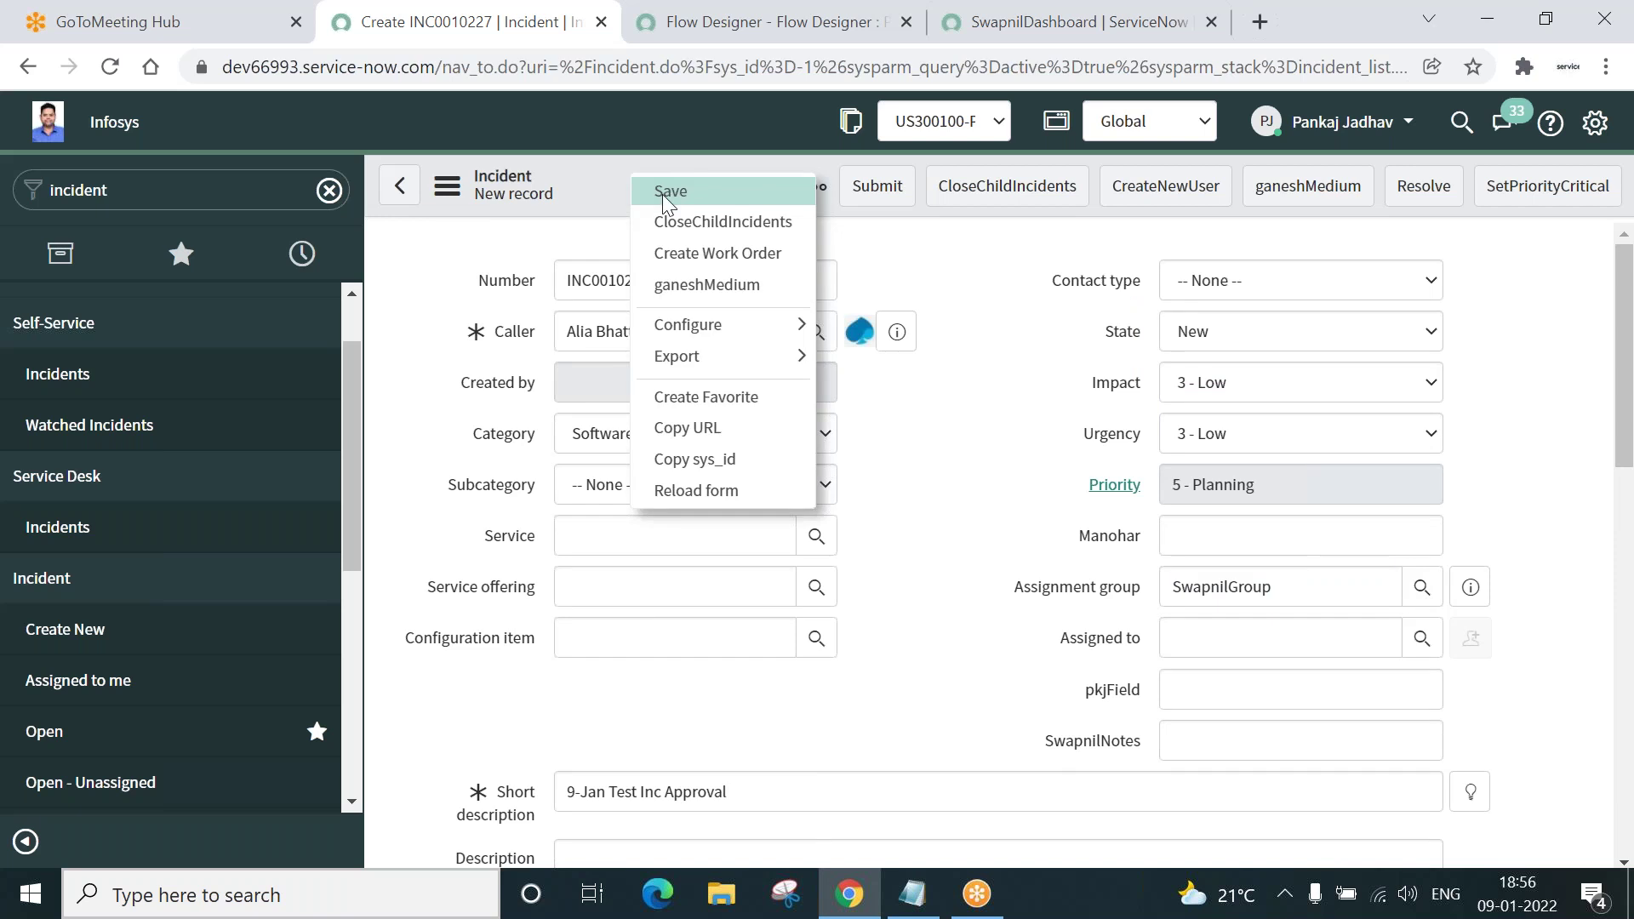
Save INC0010227, check its two Requested approvals, and return to the Flow Designer tab.
{"action": "left_click", "coordinate": [665, 191]}
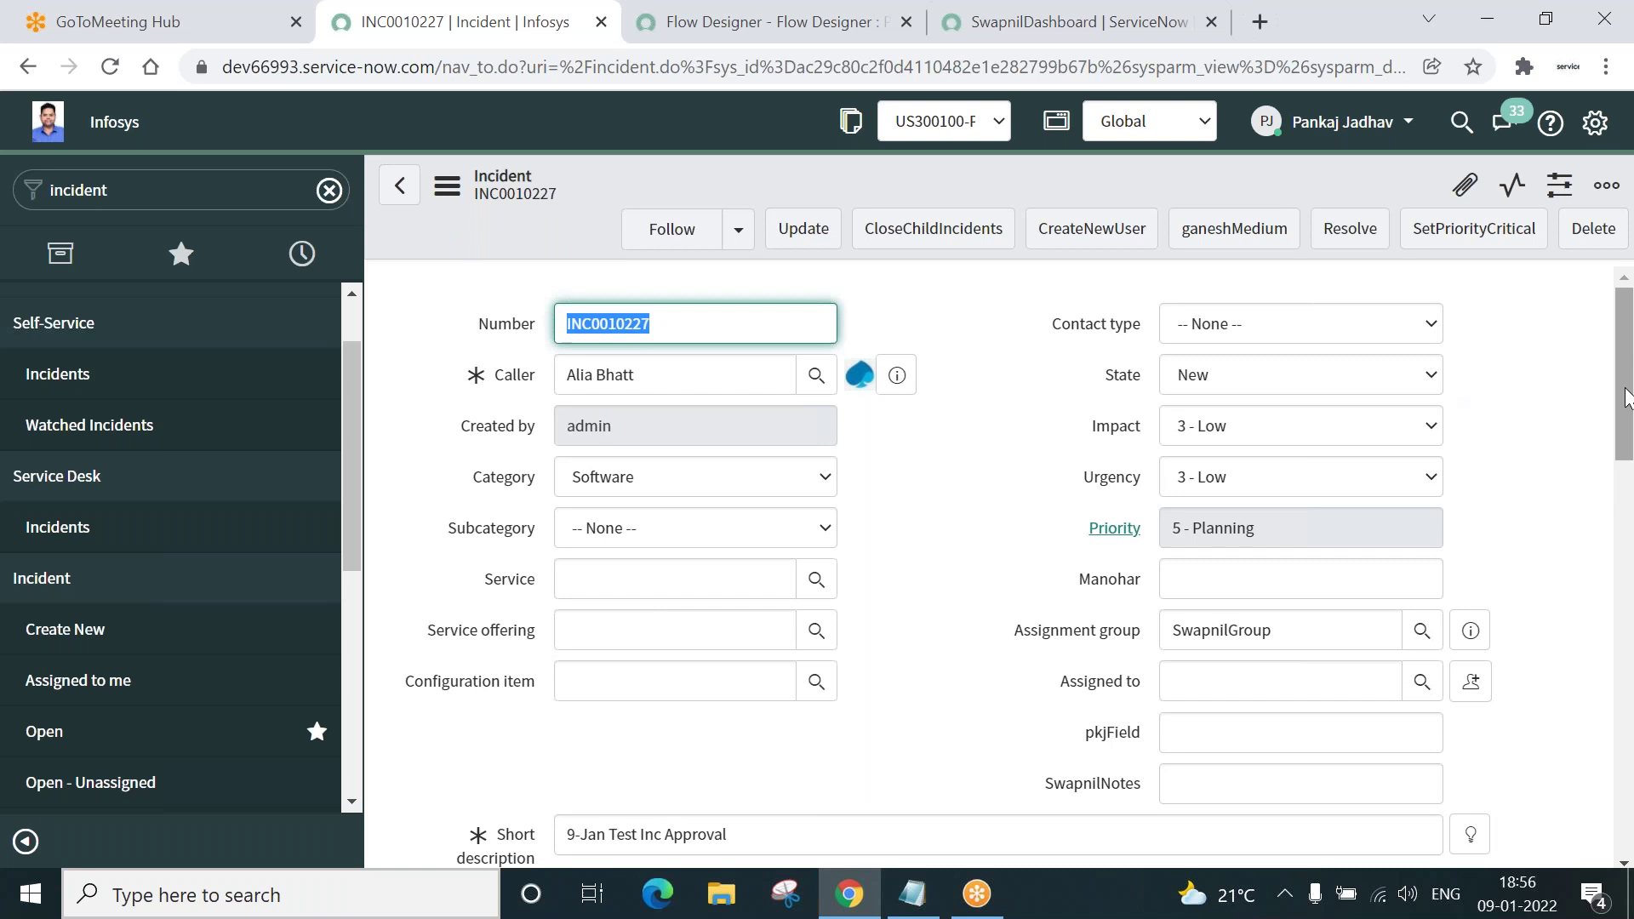
{"action": "left_click_drag", "start_coordinate": [1628, 410], "coordinate": [1627, 806]}
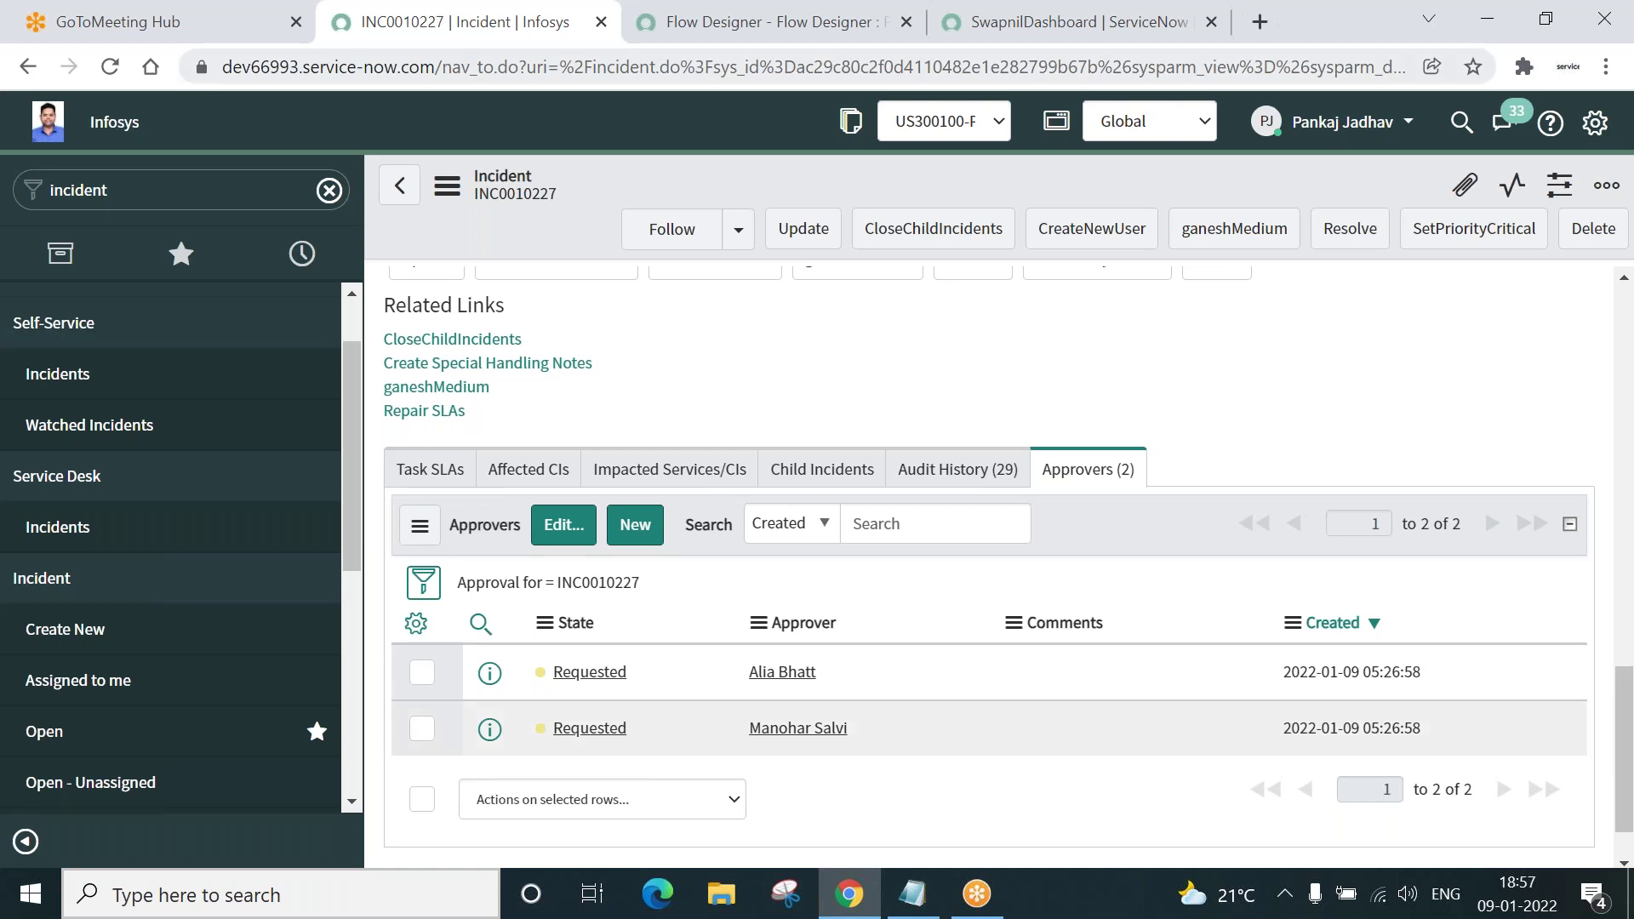
{"action": "left_click", "coordinate": [643, 35]}
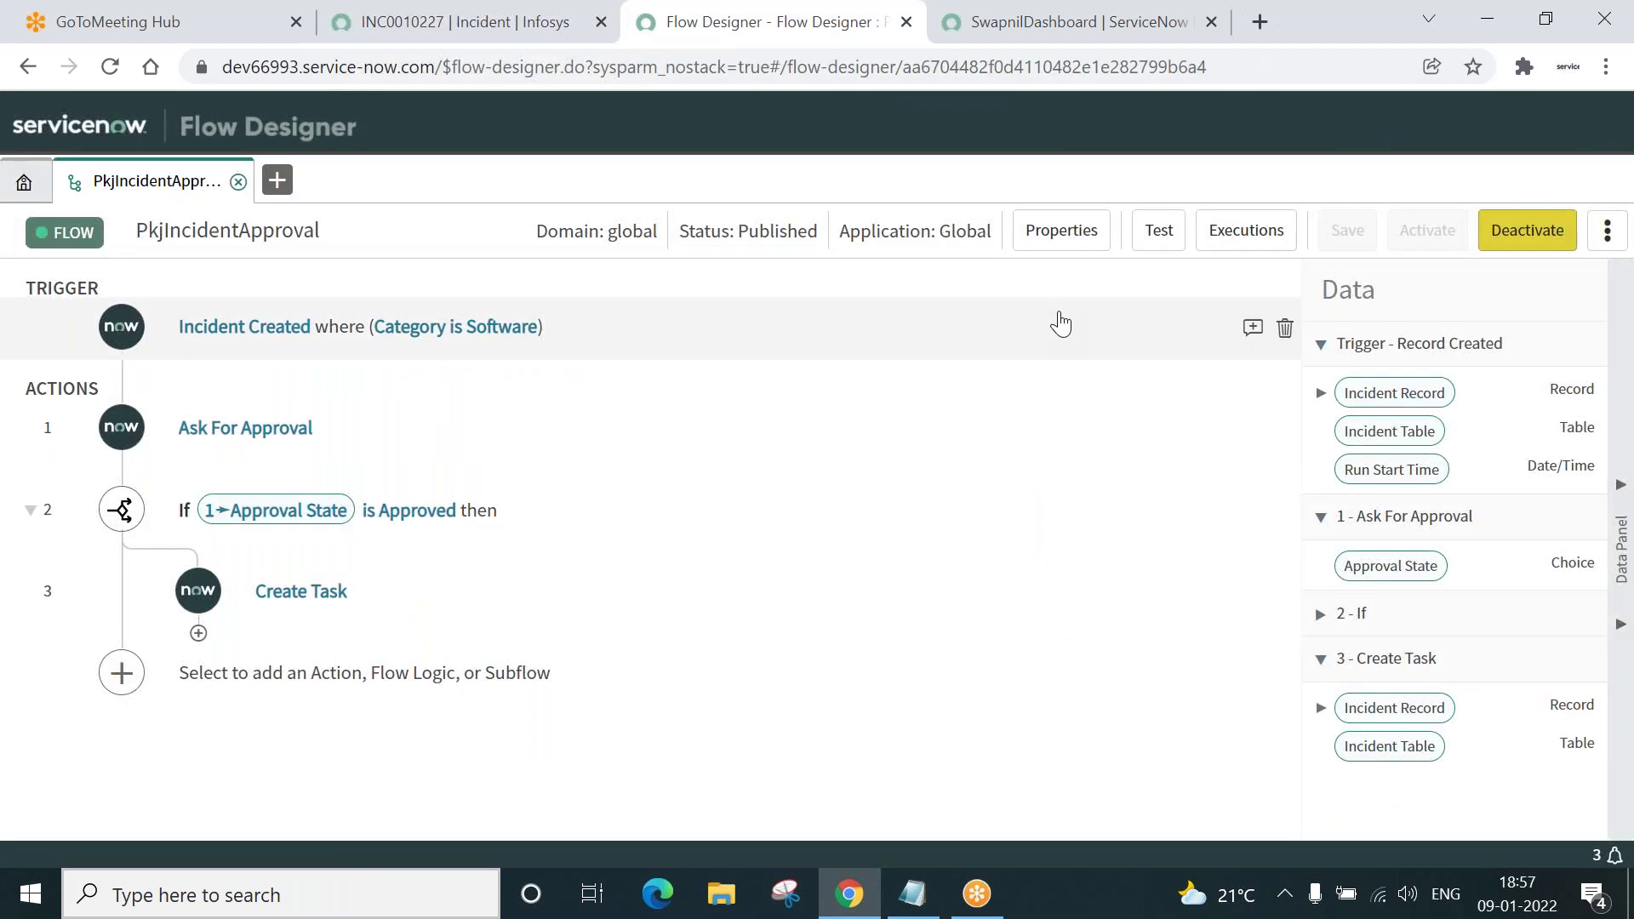
Open the flow's latest execution, waiting at Ask For Approval, then return to INC0010227.
{"action": "left_click", "coordinate": [1246, 245]}
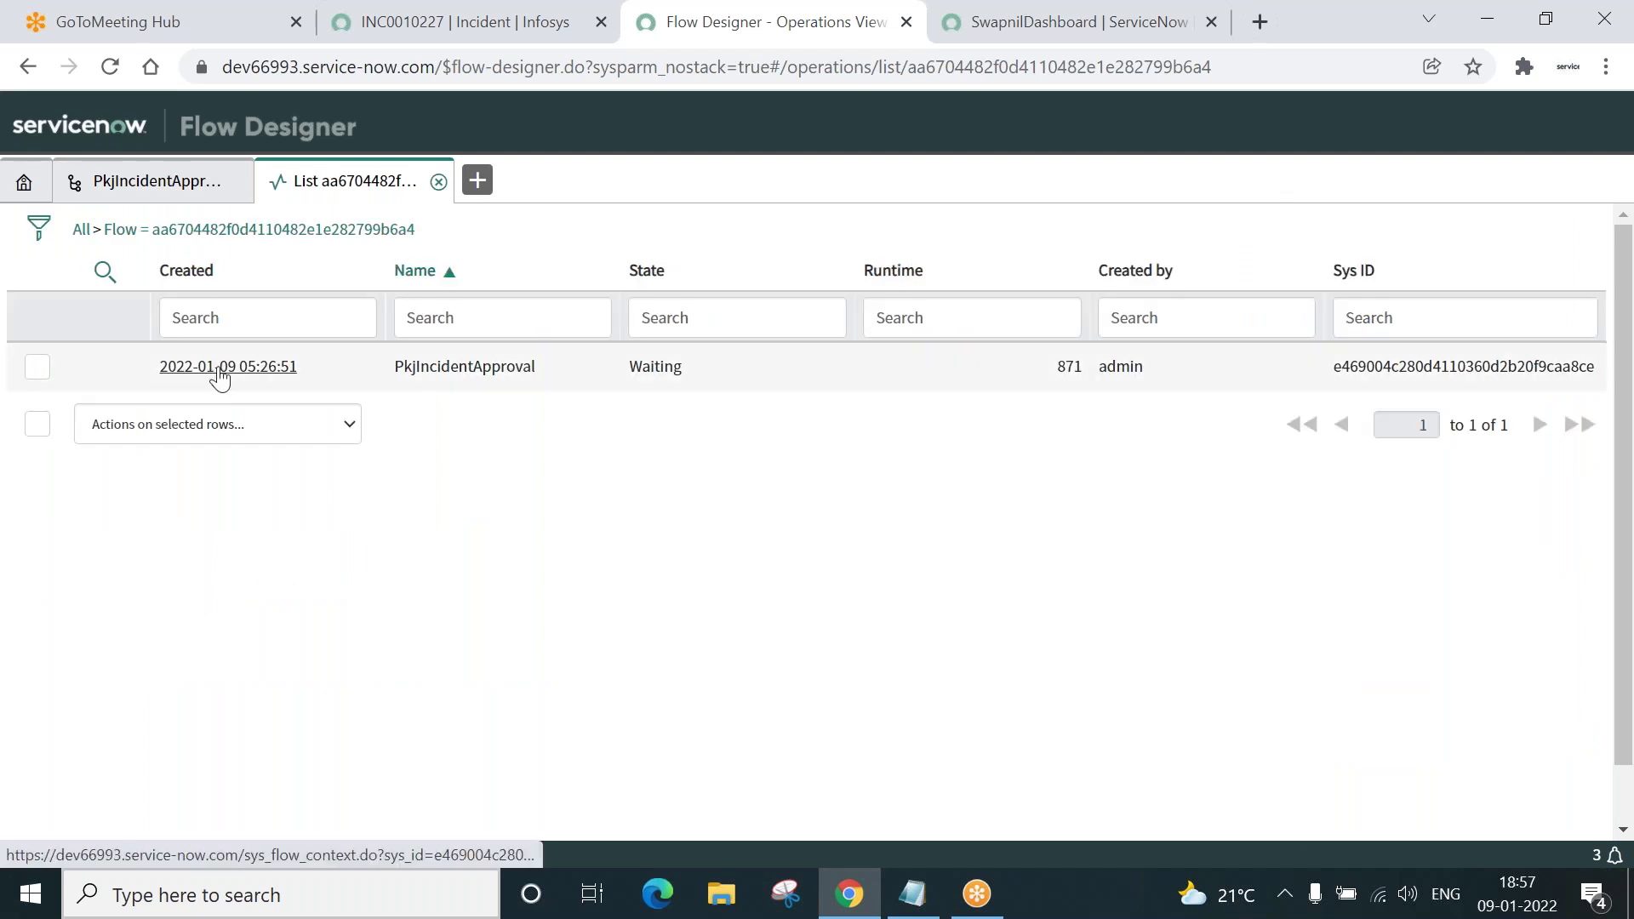
{"action": "left_click", "coordinate": [220, 373]}
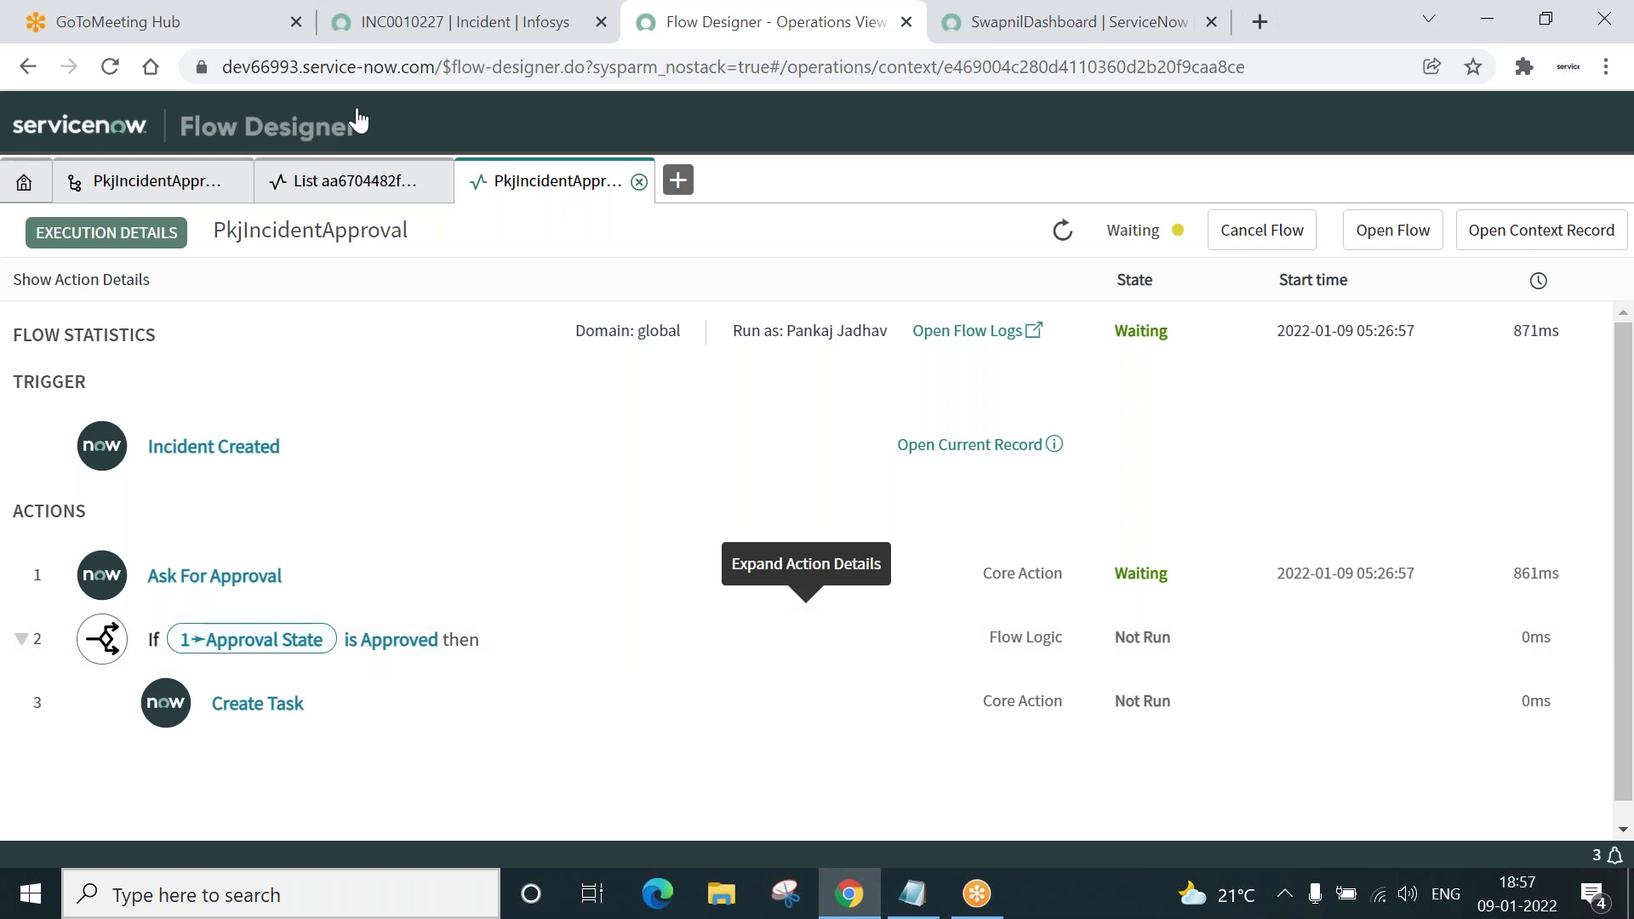
{"action": "left_click", "coordinate": [459, 22]}
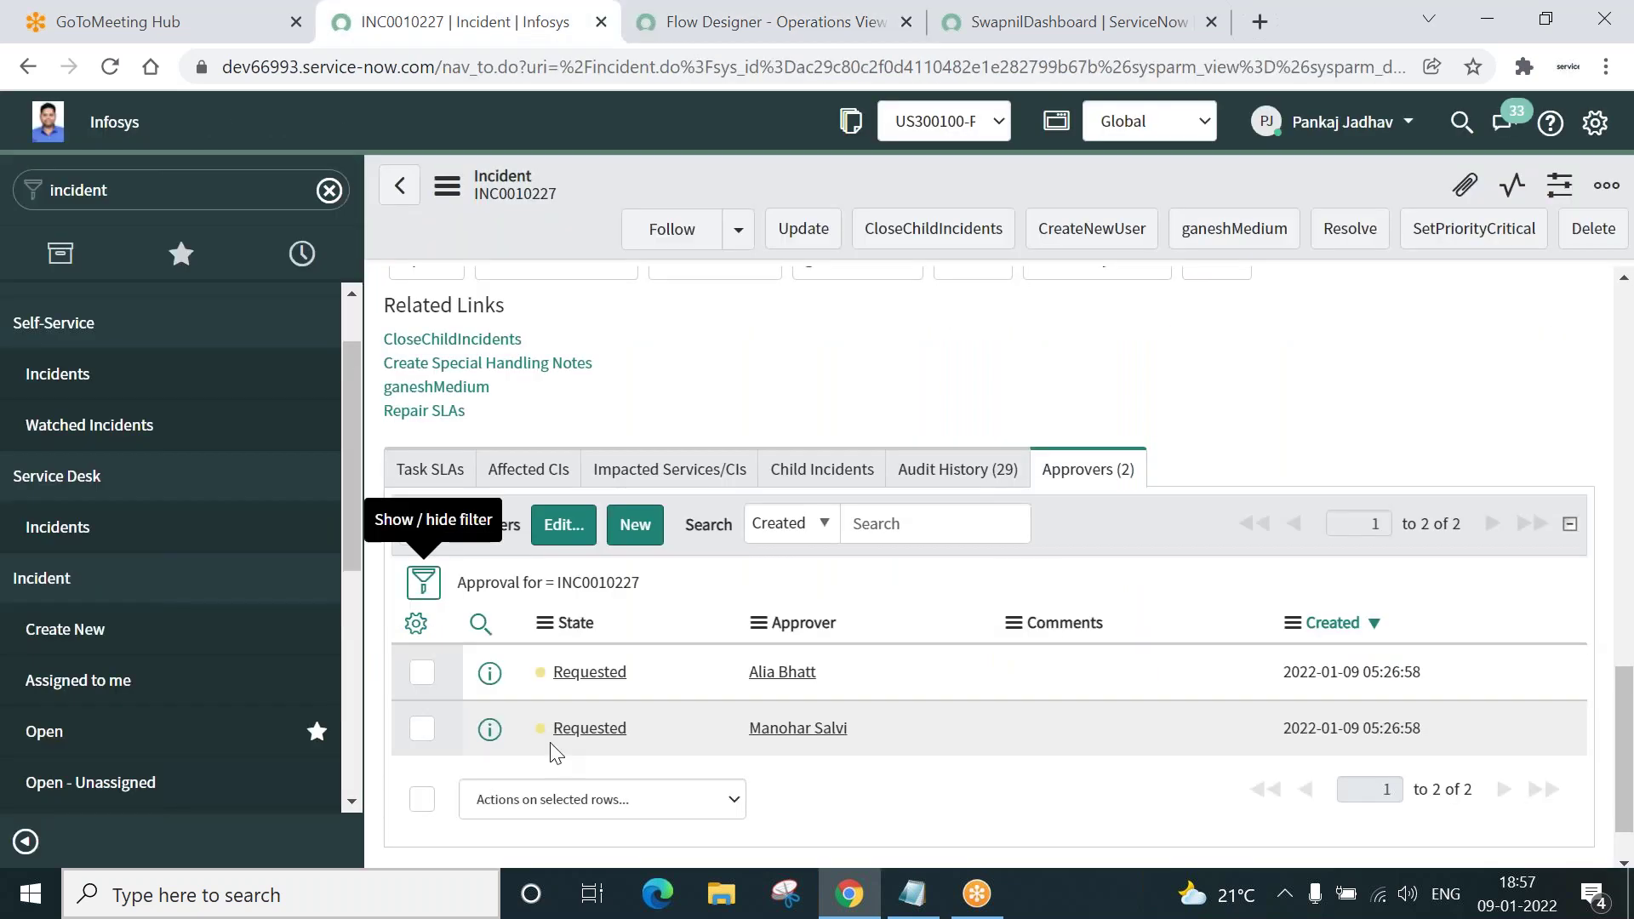
Approve the second requested approval on INC0010227, then return to the execution details.
{"action": "left_click", "coordinate": [421, 730]}
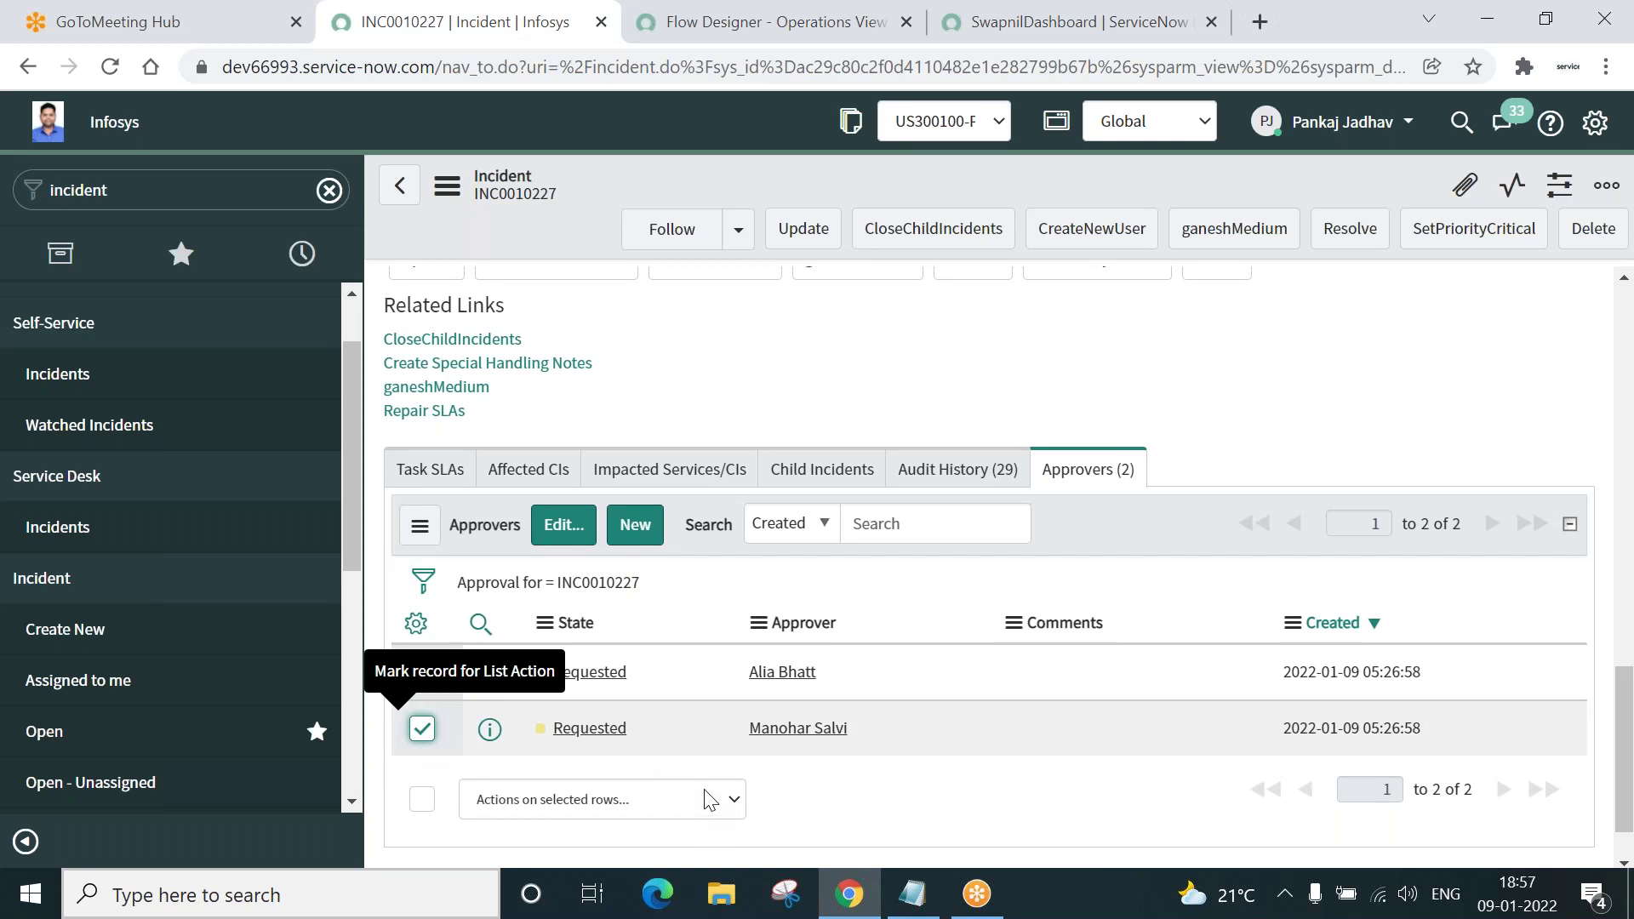
{"action": "left_click", "coordinate": [734, 805]}
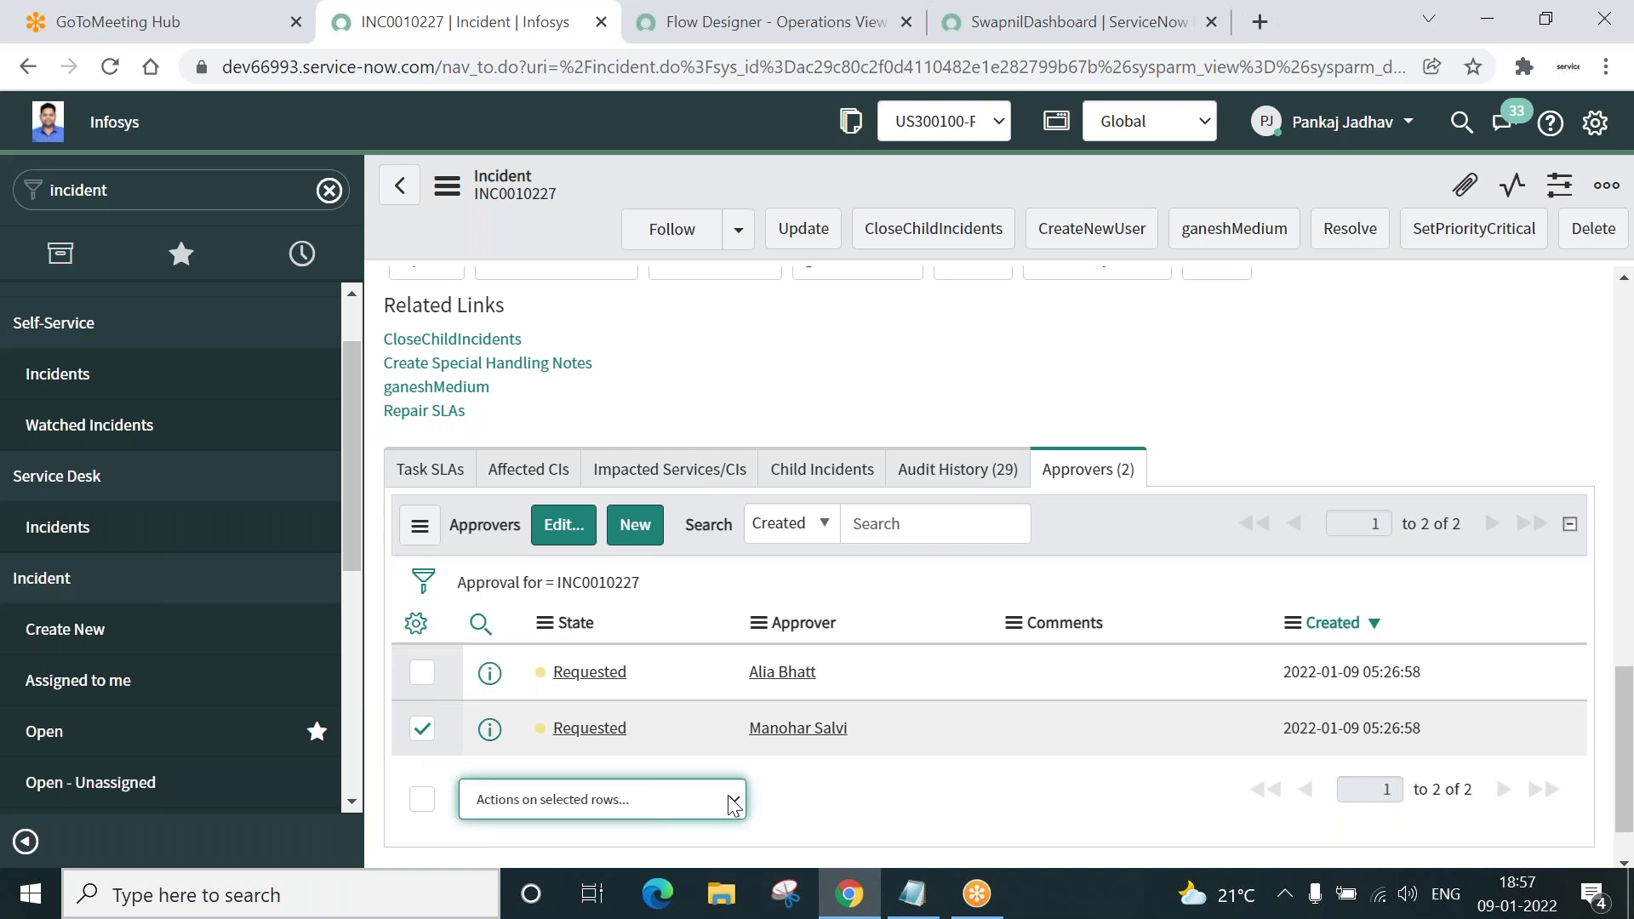
{"action": "left_click", "coordinate": [733, 801]}
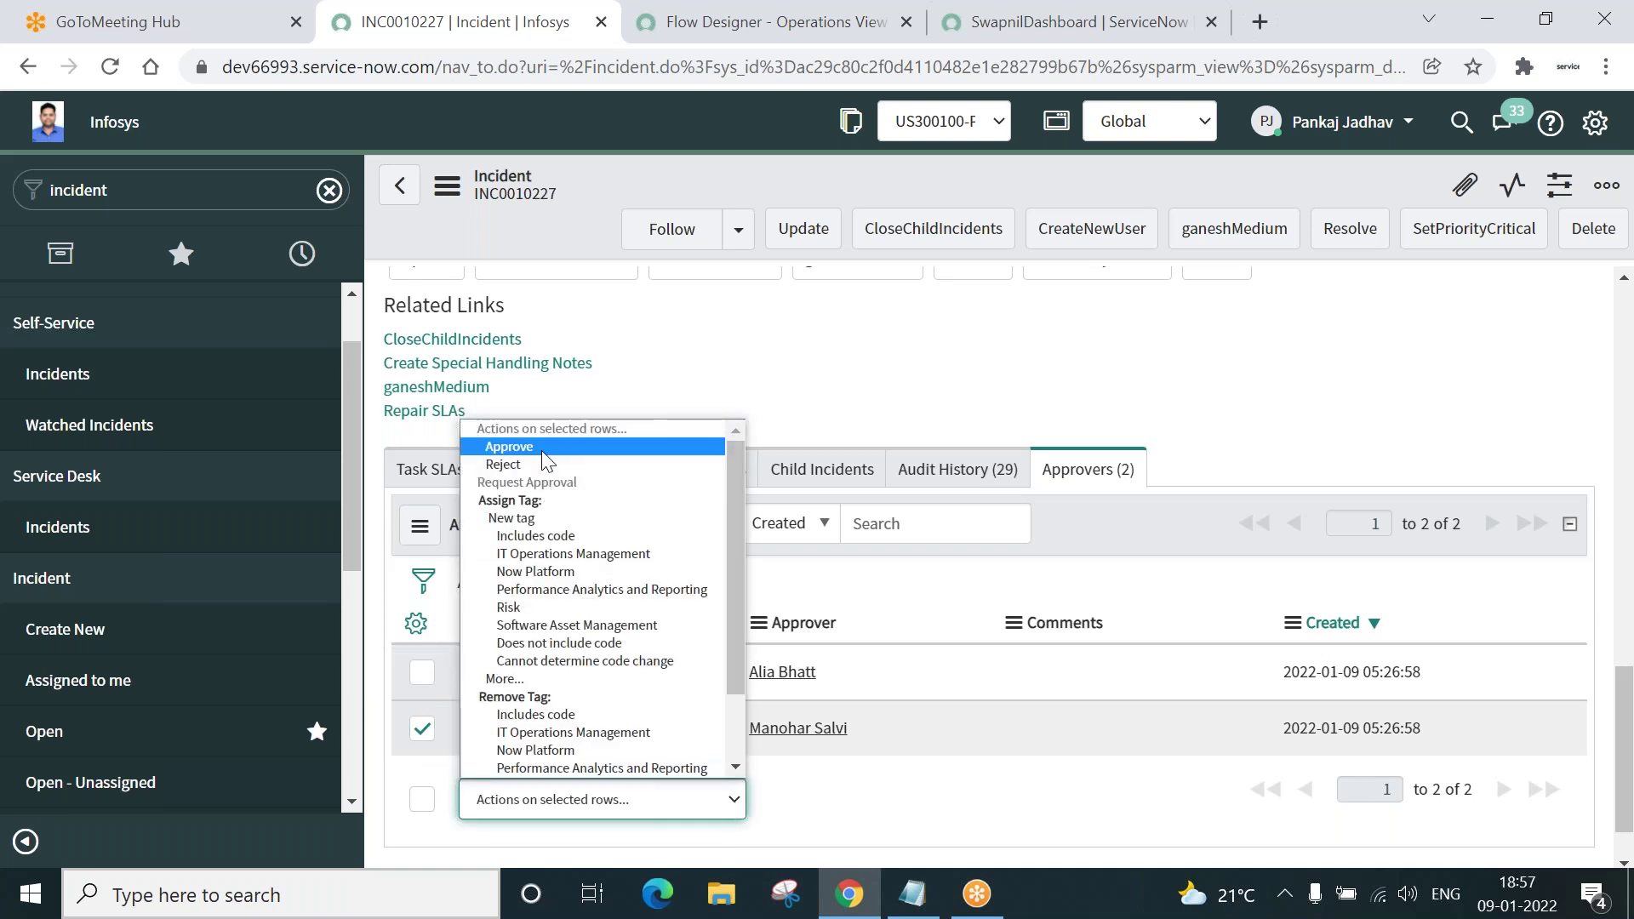
{"action": "left_click", "coordinate": [541, 445]}
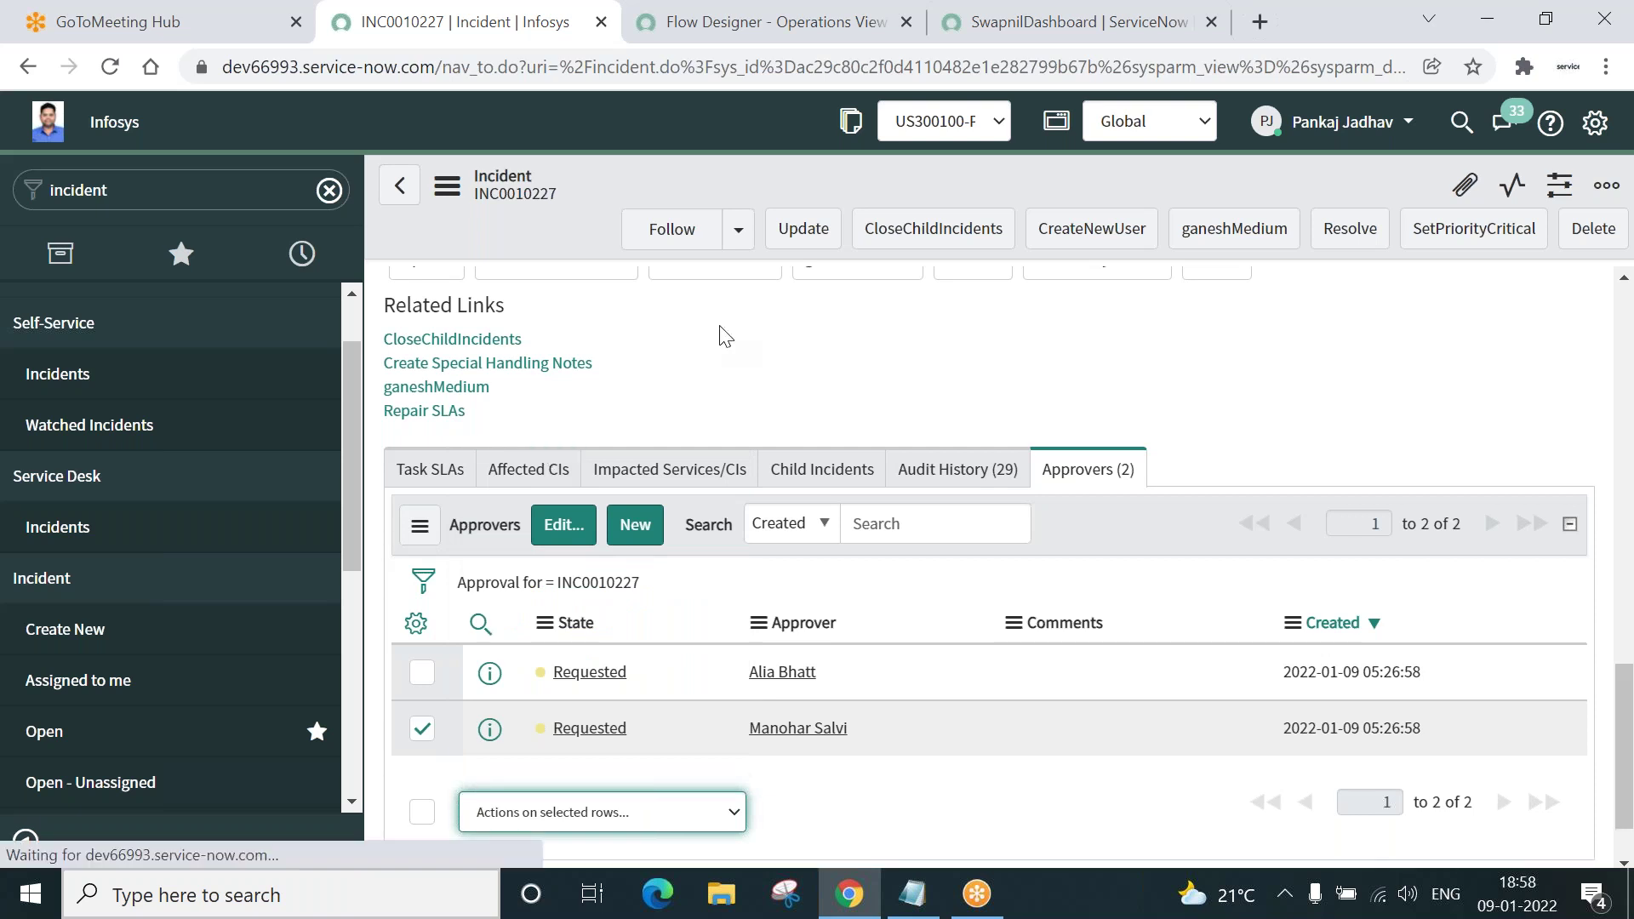
{"action": "left_click", "coordinate": [766, 21]}
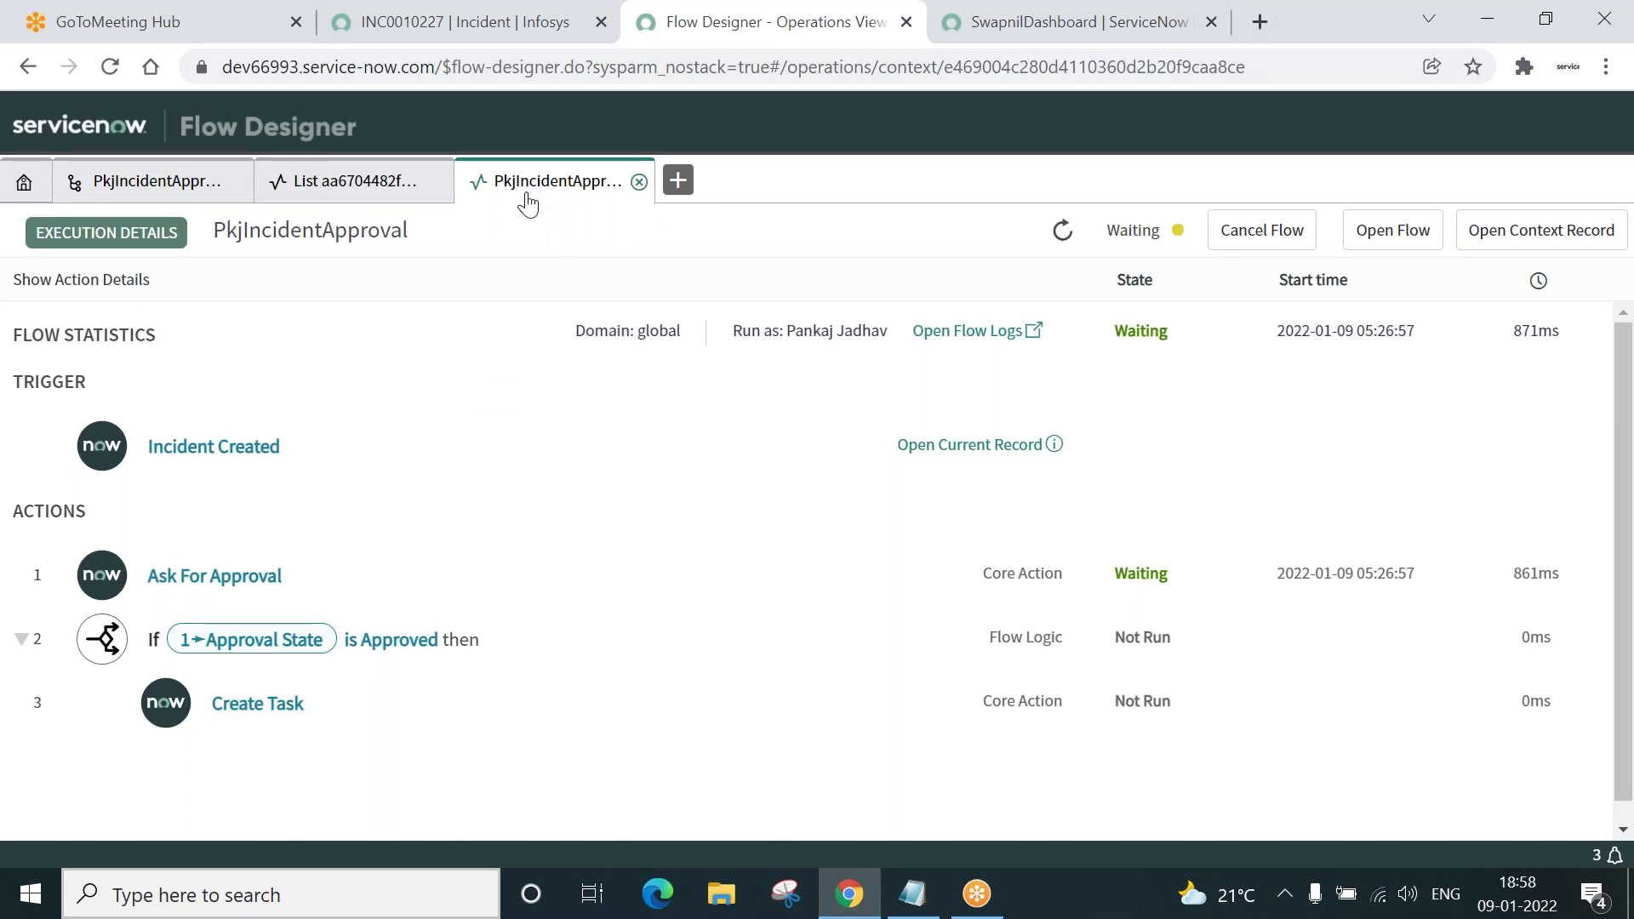
Reopen the latest completed run and expand Create Task's details showing incident INC0010228.
{"action": "left_click", "coordinate": [640, 182]}
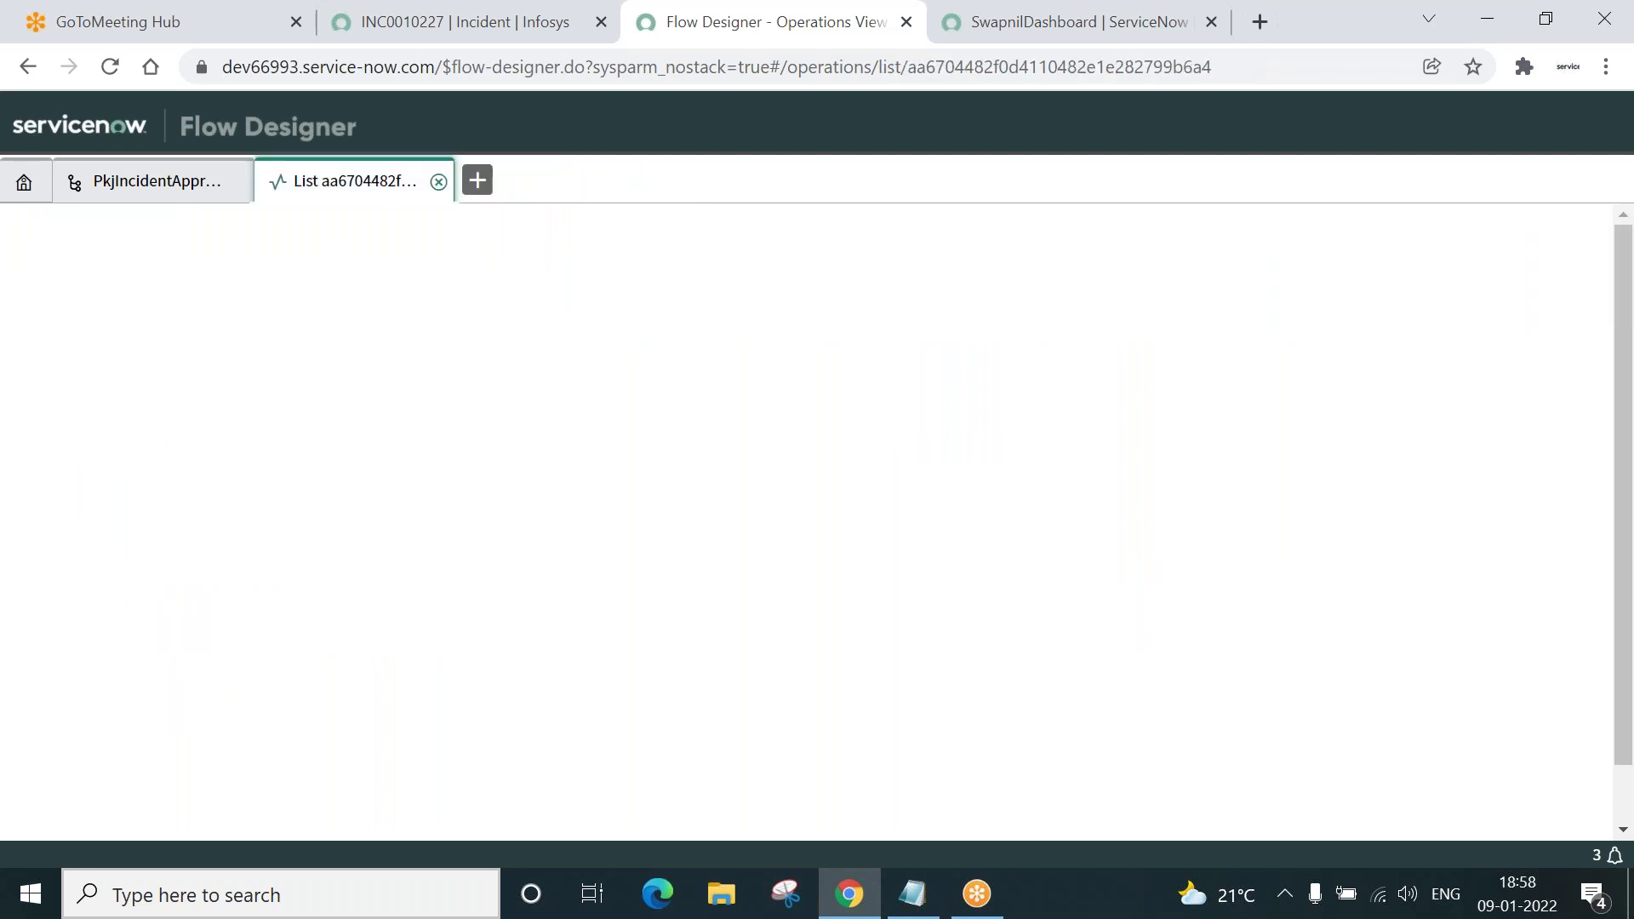
{"action": "left_click", "coordinate": [439, 183]}
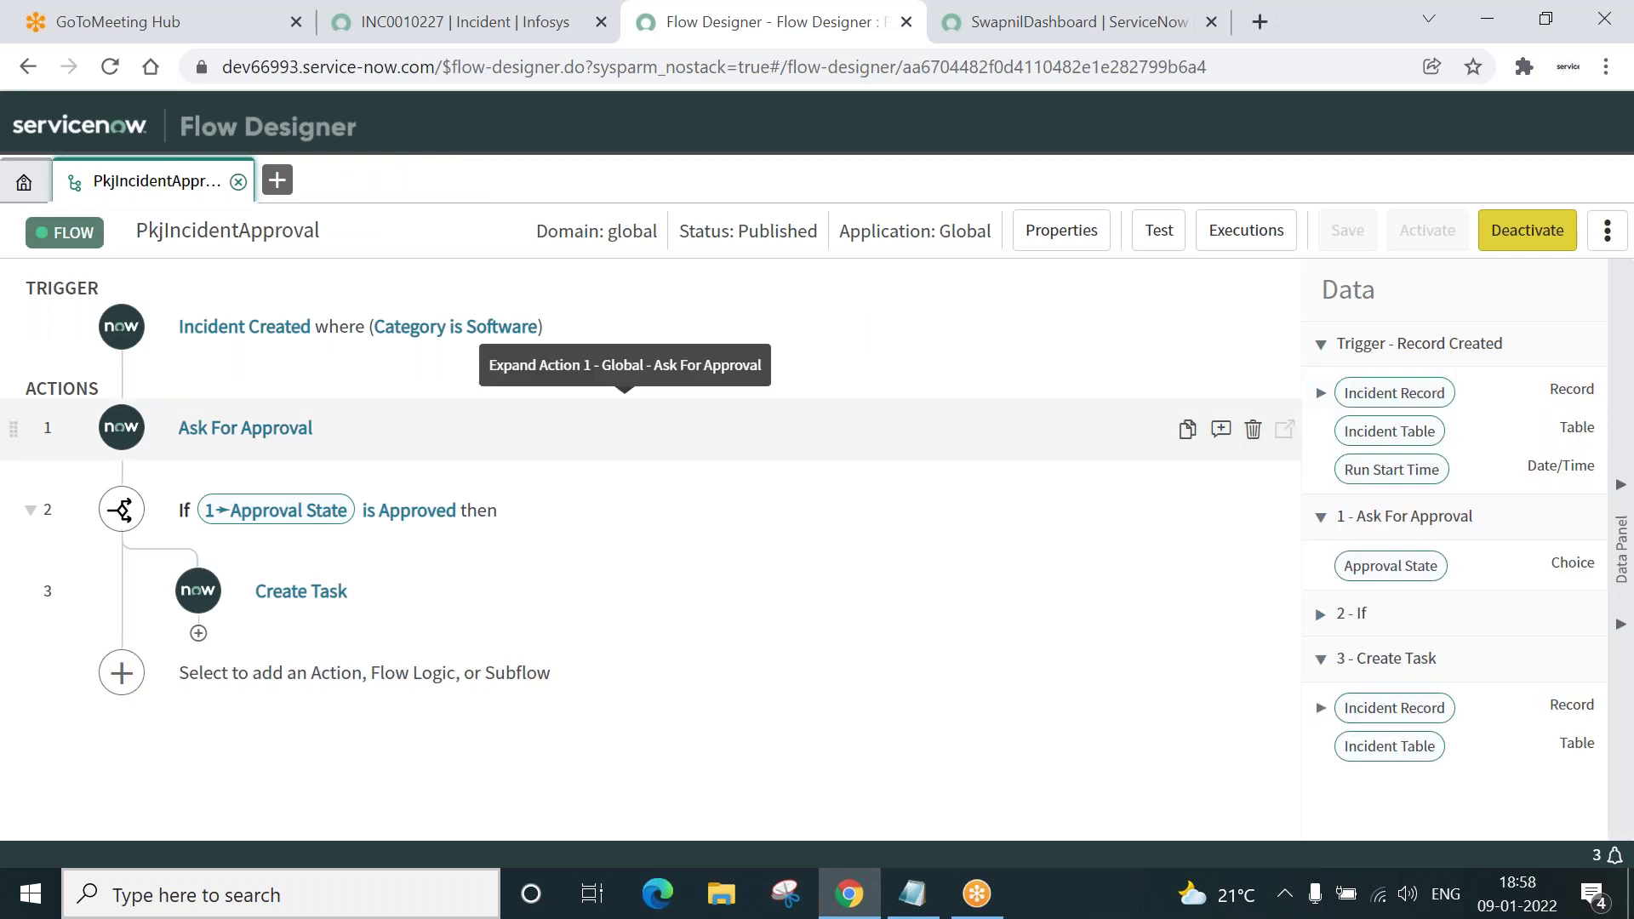
{"action": "left_click", "coordinate": [1241, 237]}
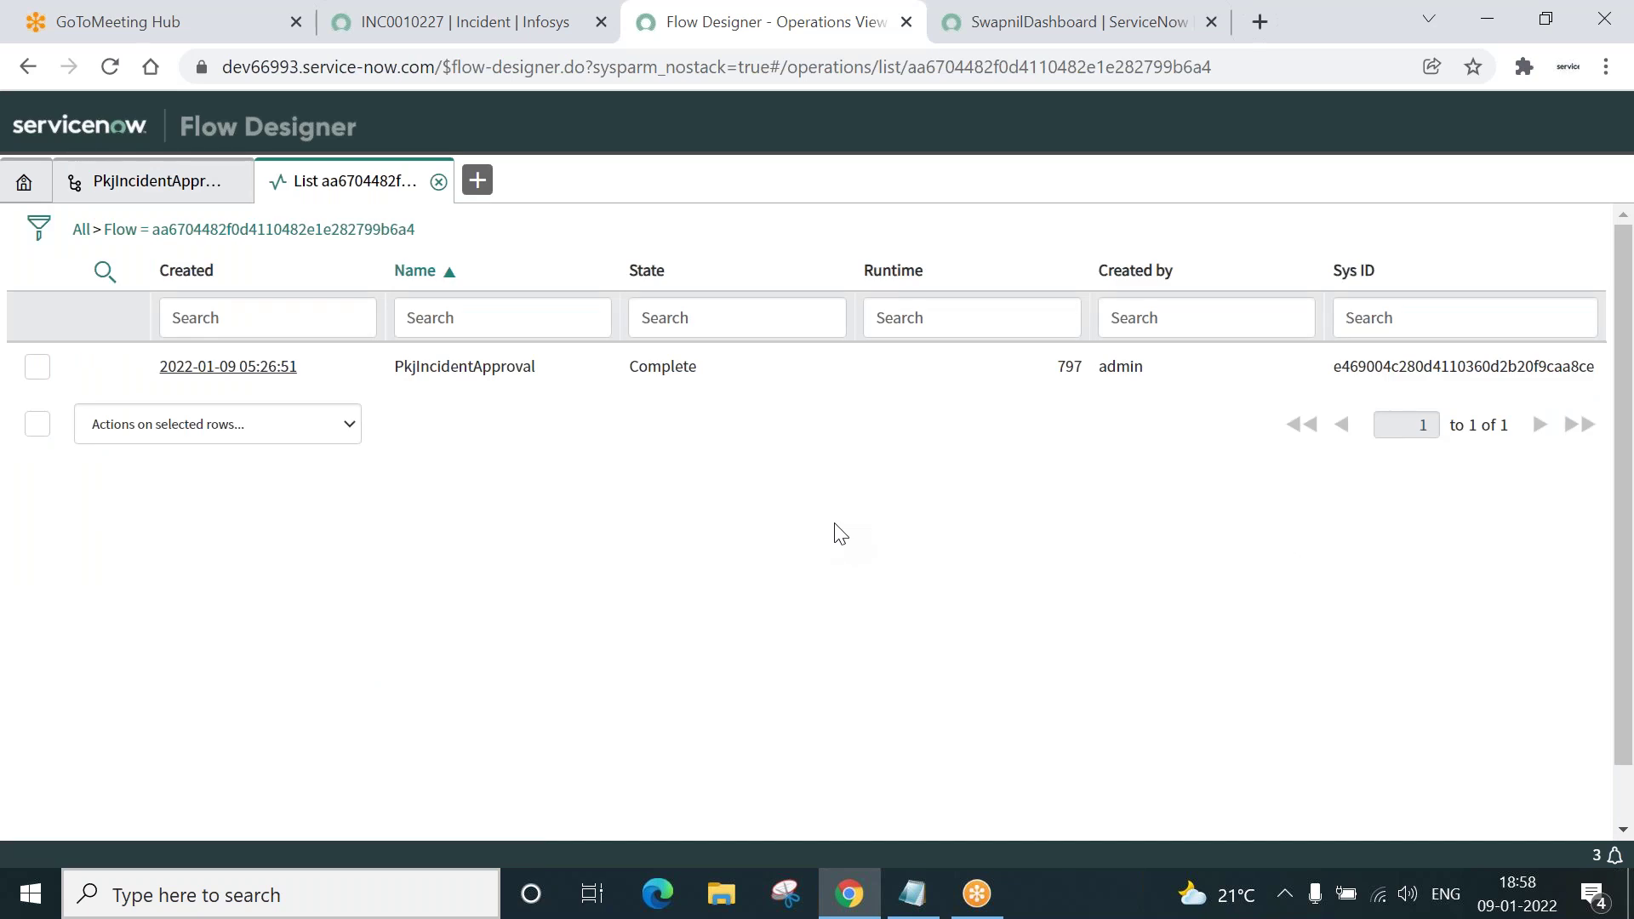
{"action": "left_click", "coordinate": [237, 368]}
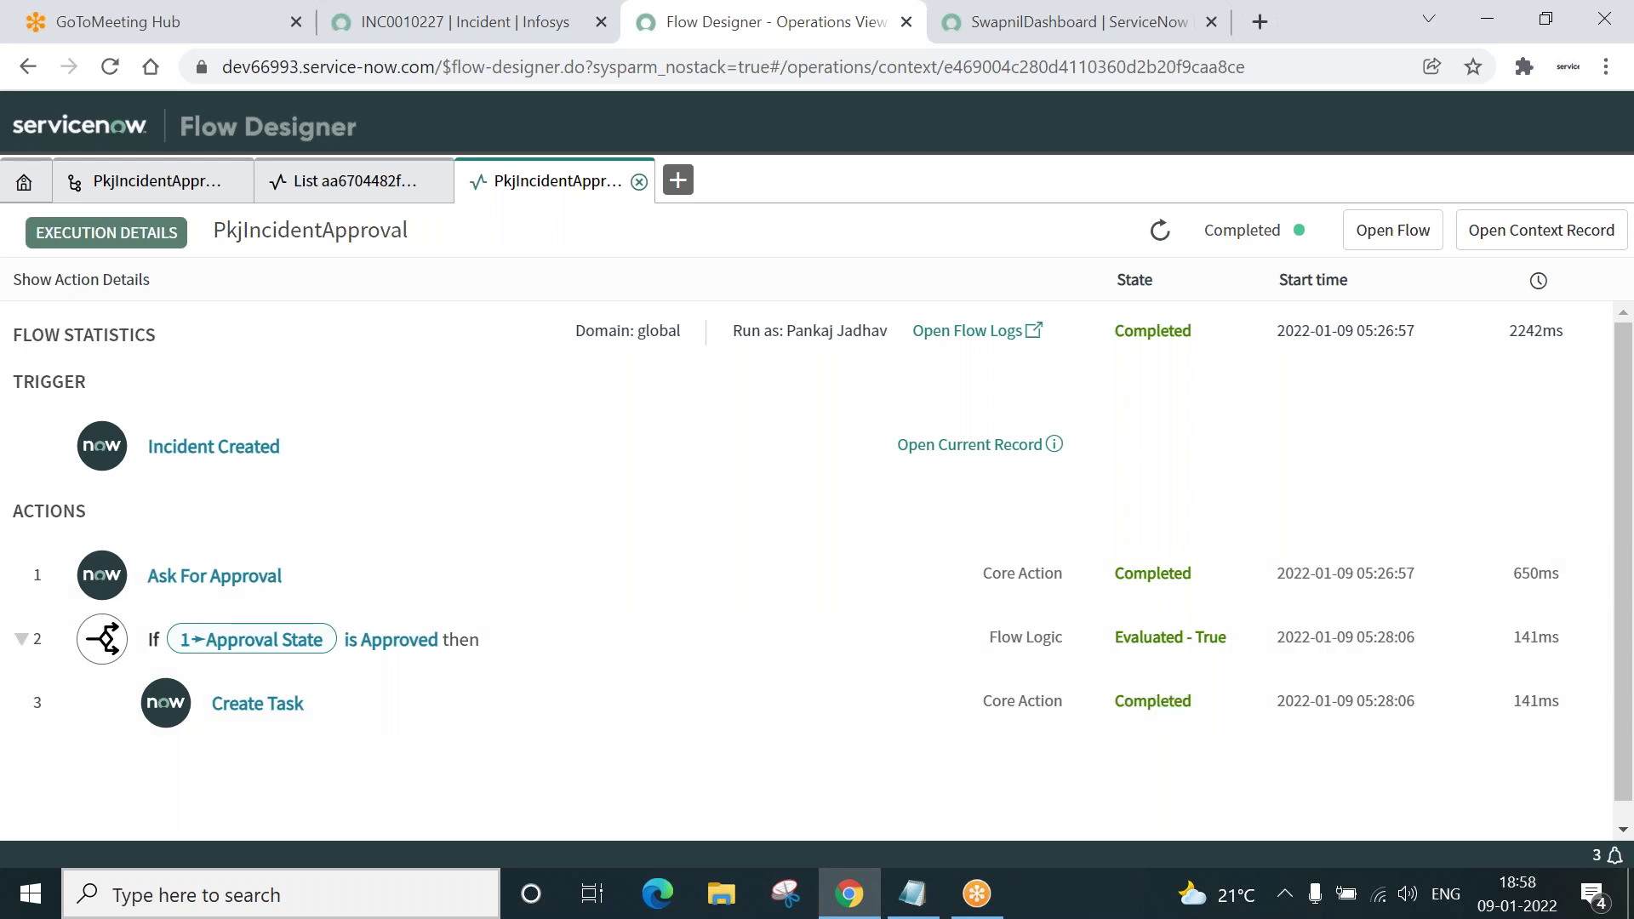
{"action": "left_click", "coordinate": [255, 711]}
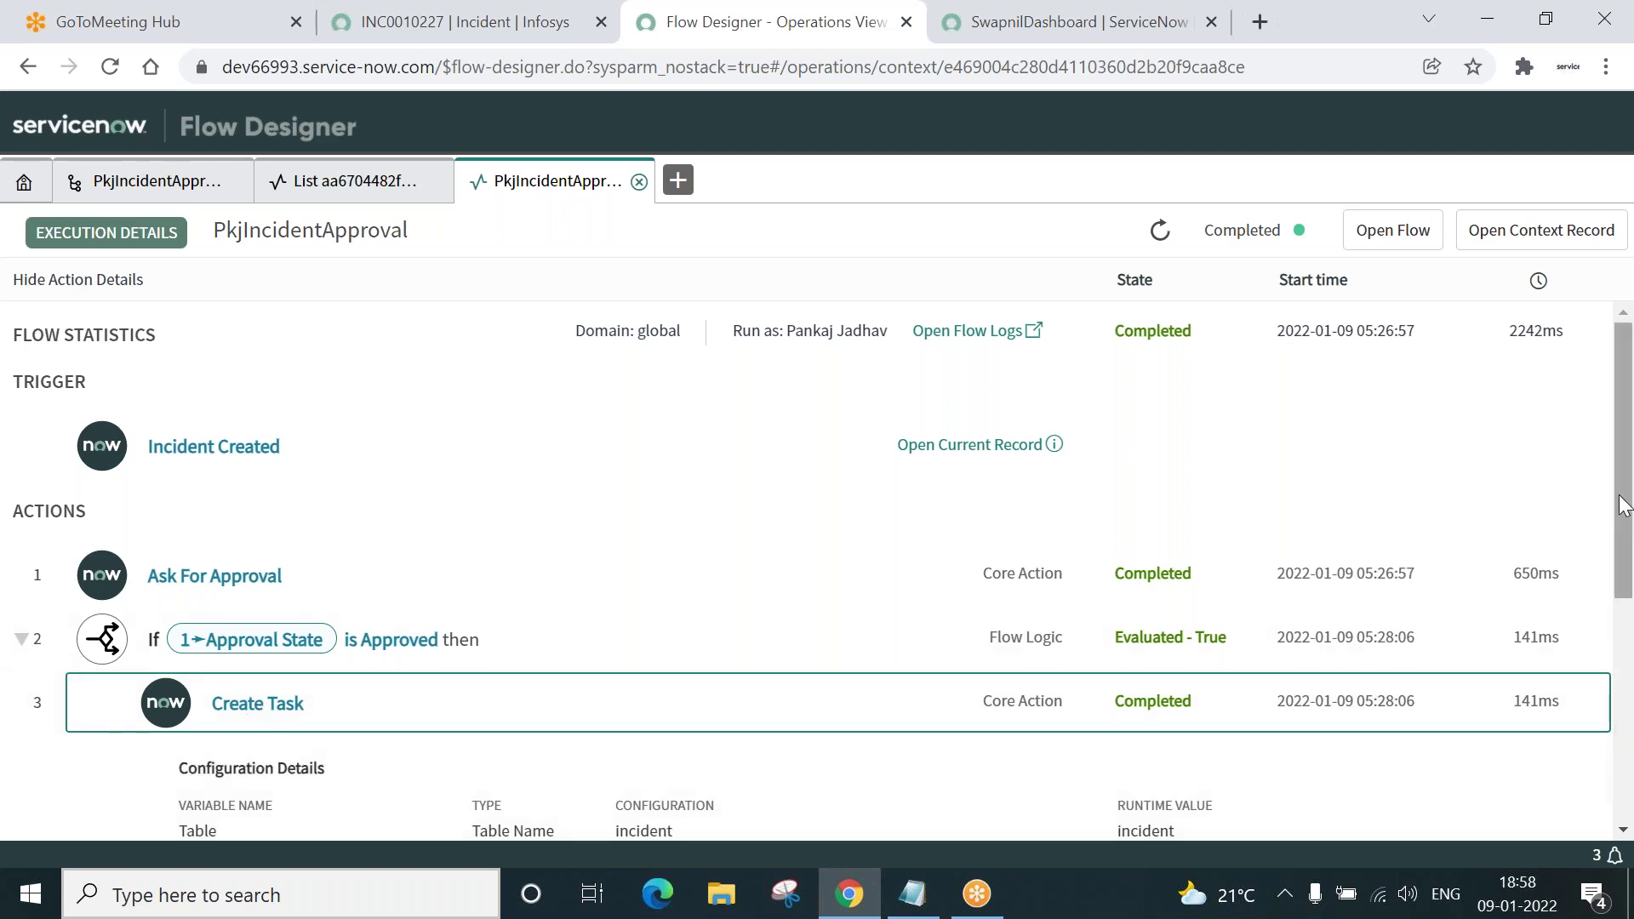
{"action": "left_click_drag", "start_coordinate": [1622, 505], "coordinate": [1630, 698]}
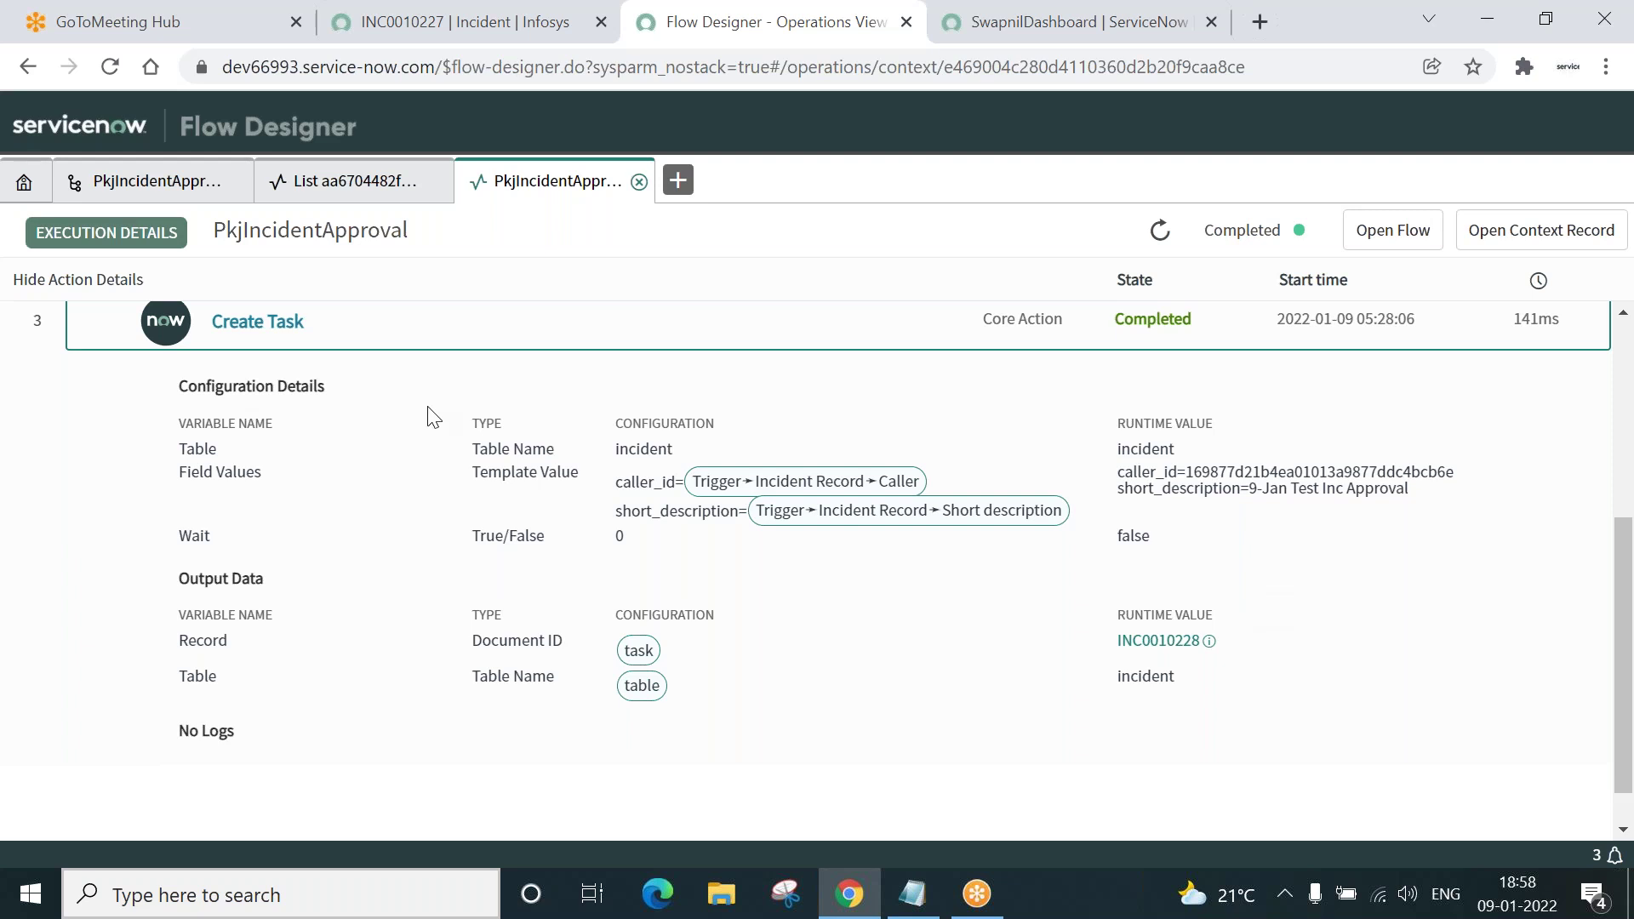
{"action": "left_click", "coordinate": [408, 25]}
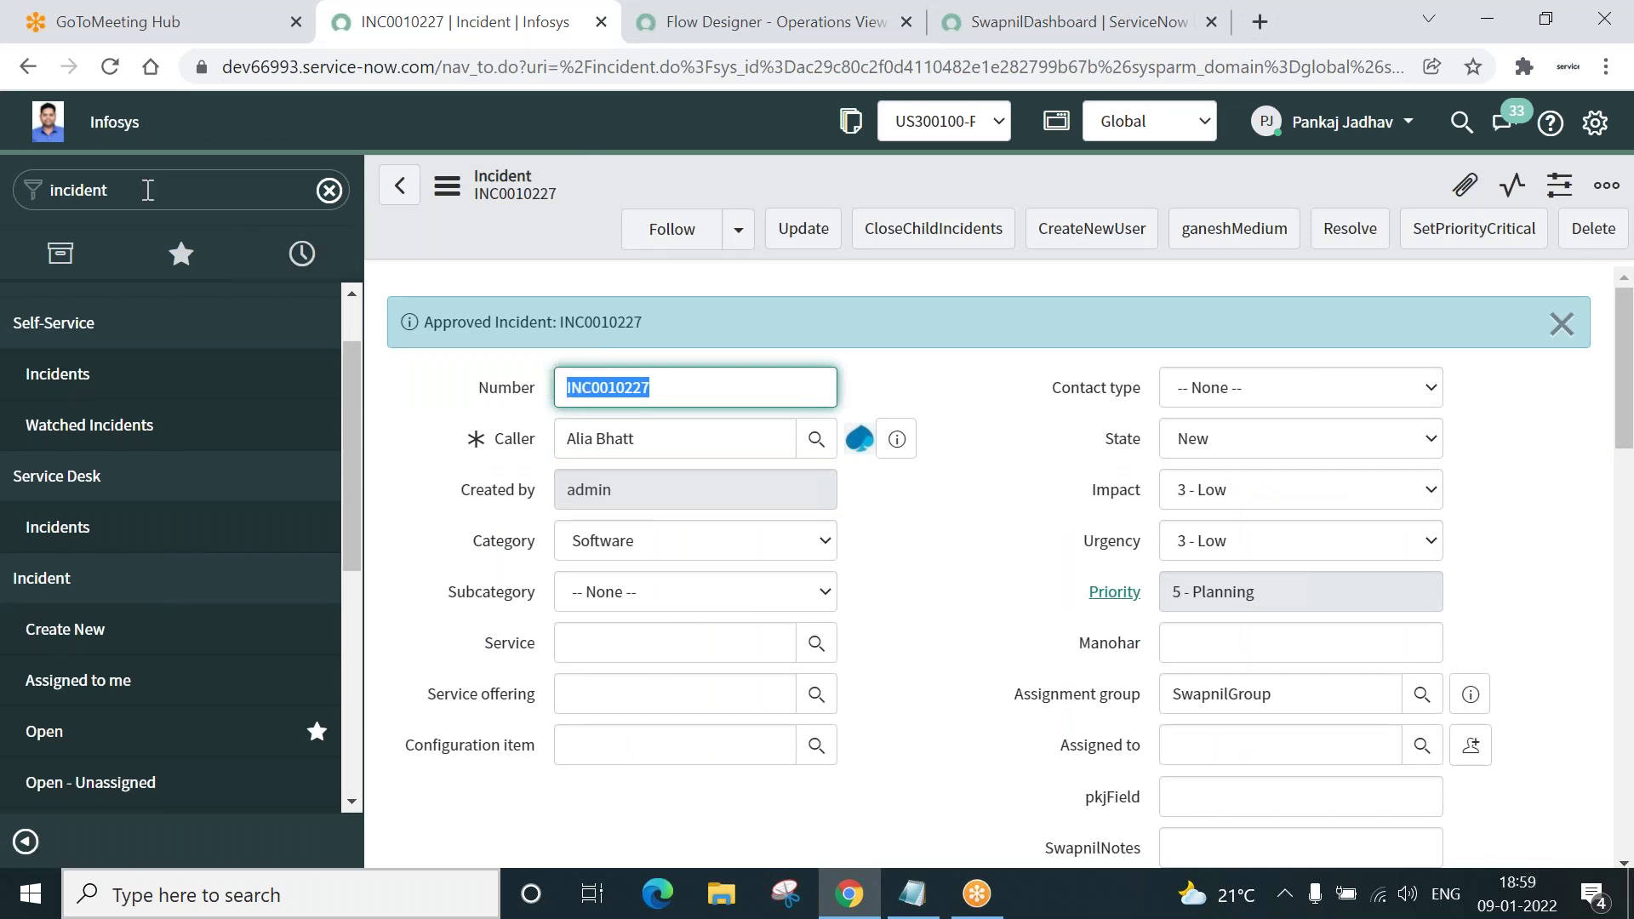
Open the newly created incident INC0010228 from the open incidents list and inspect its short description.
{"action": "left_click", "coordinate": [45, 732]}
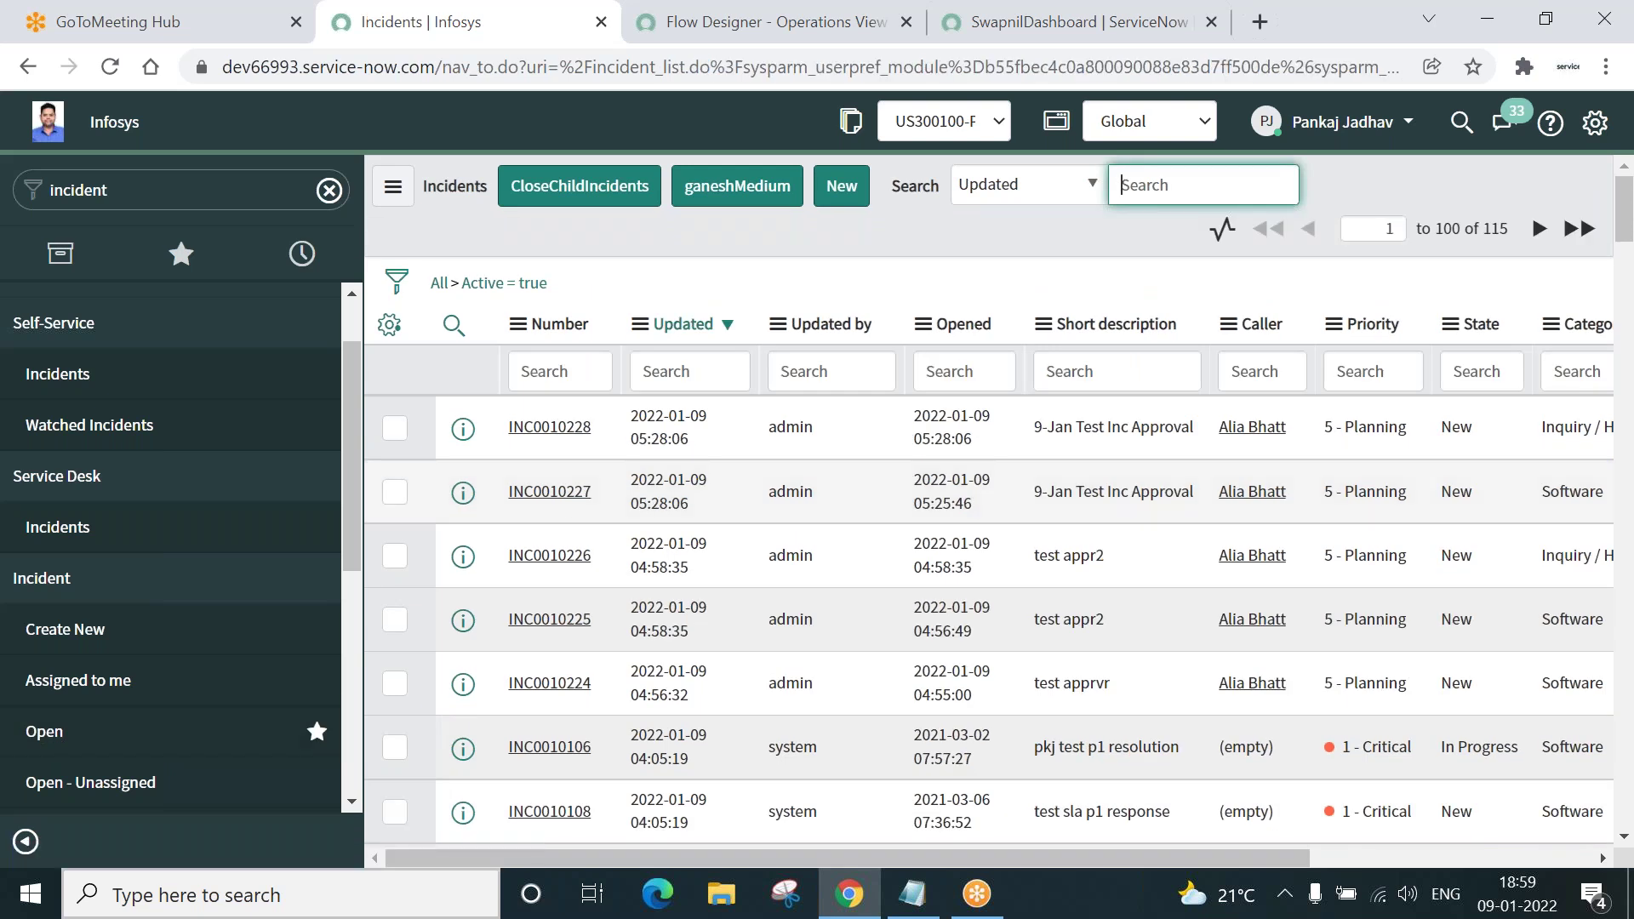
{"action": "left_click", "coordinate": [550, 432]}
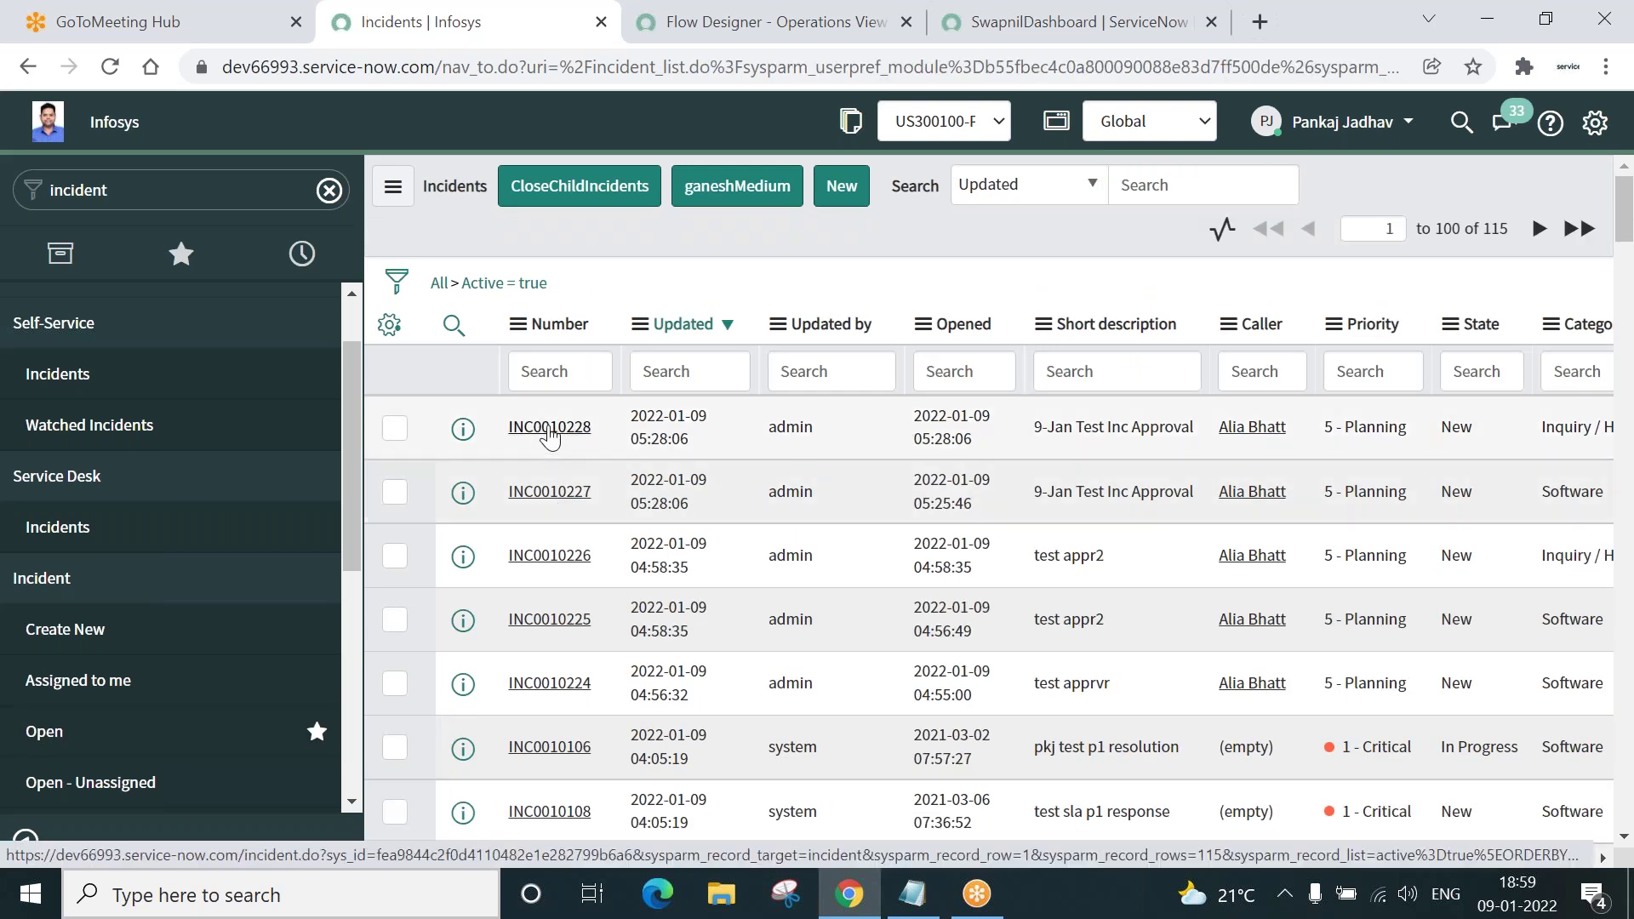
{"action": "left_click", "coordinate": [549, 428]}
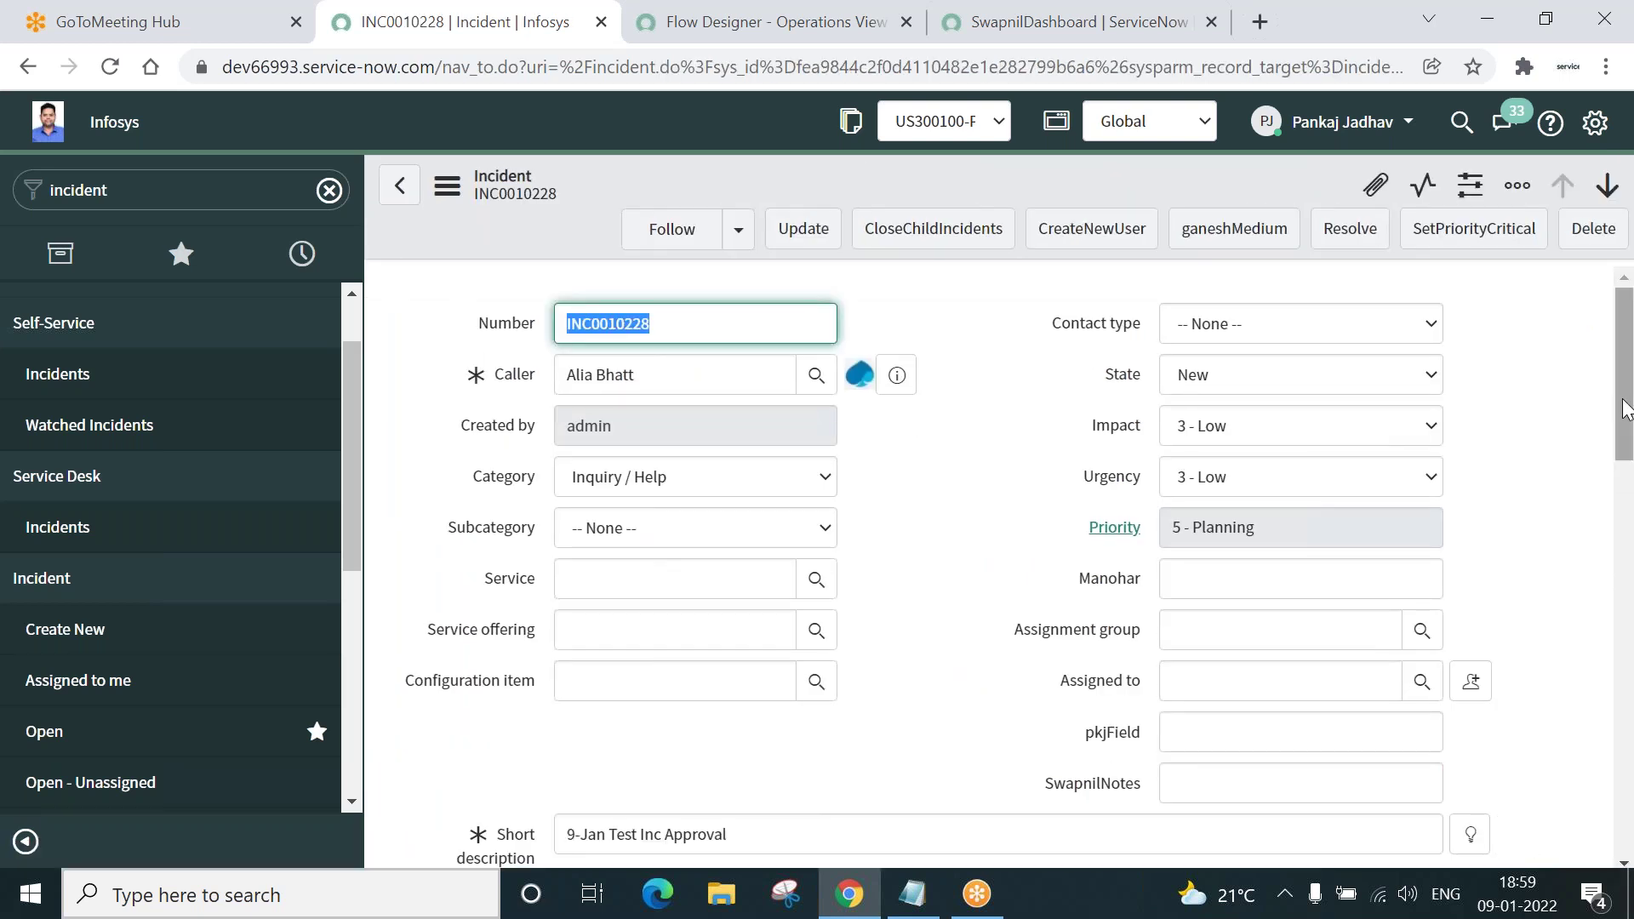
{"action": "scroll", "coordinate": [855, 489], "scroll_direction": "down", "scroll_amount": 4}
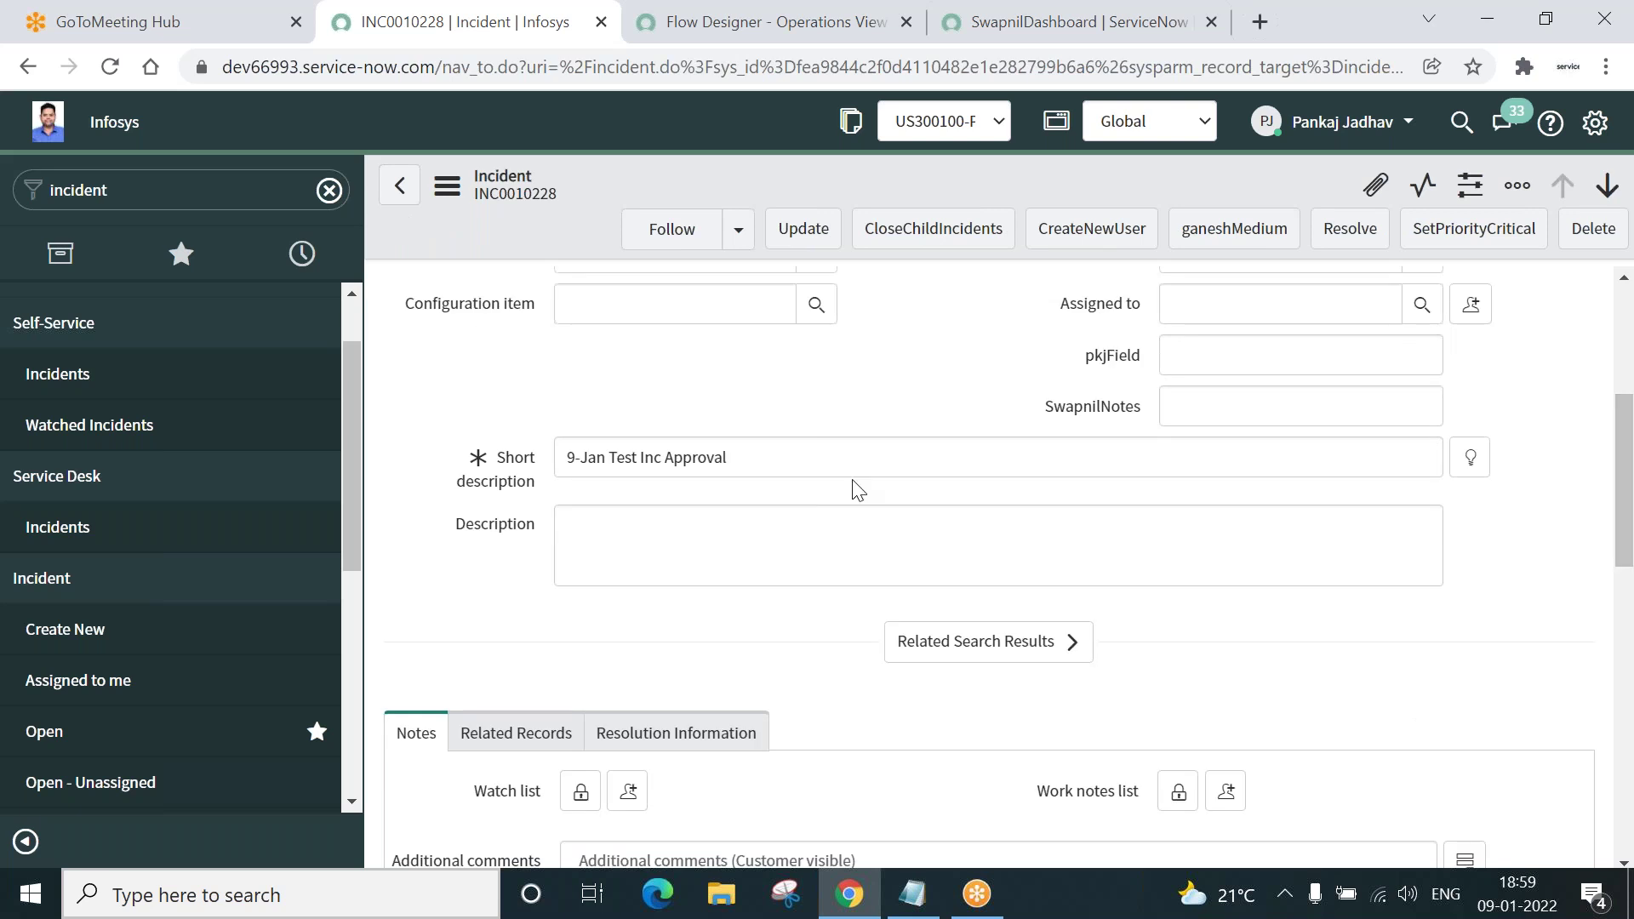
{"action": "triple_click", "coordinate": [770, 457]}
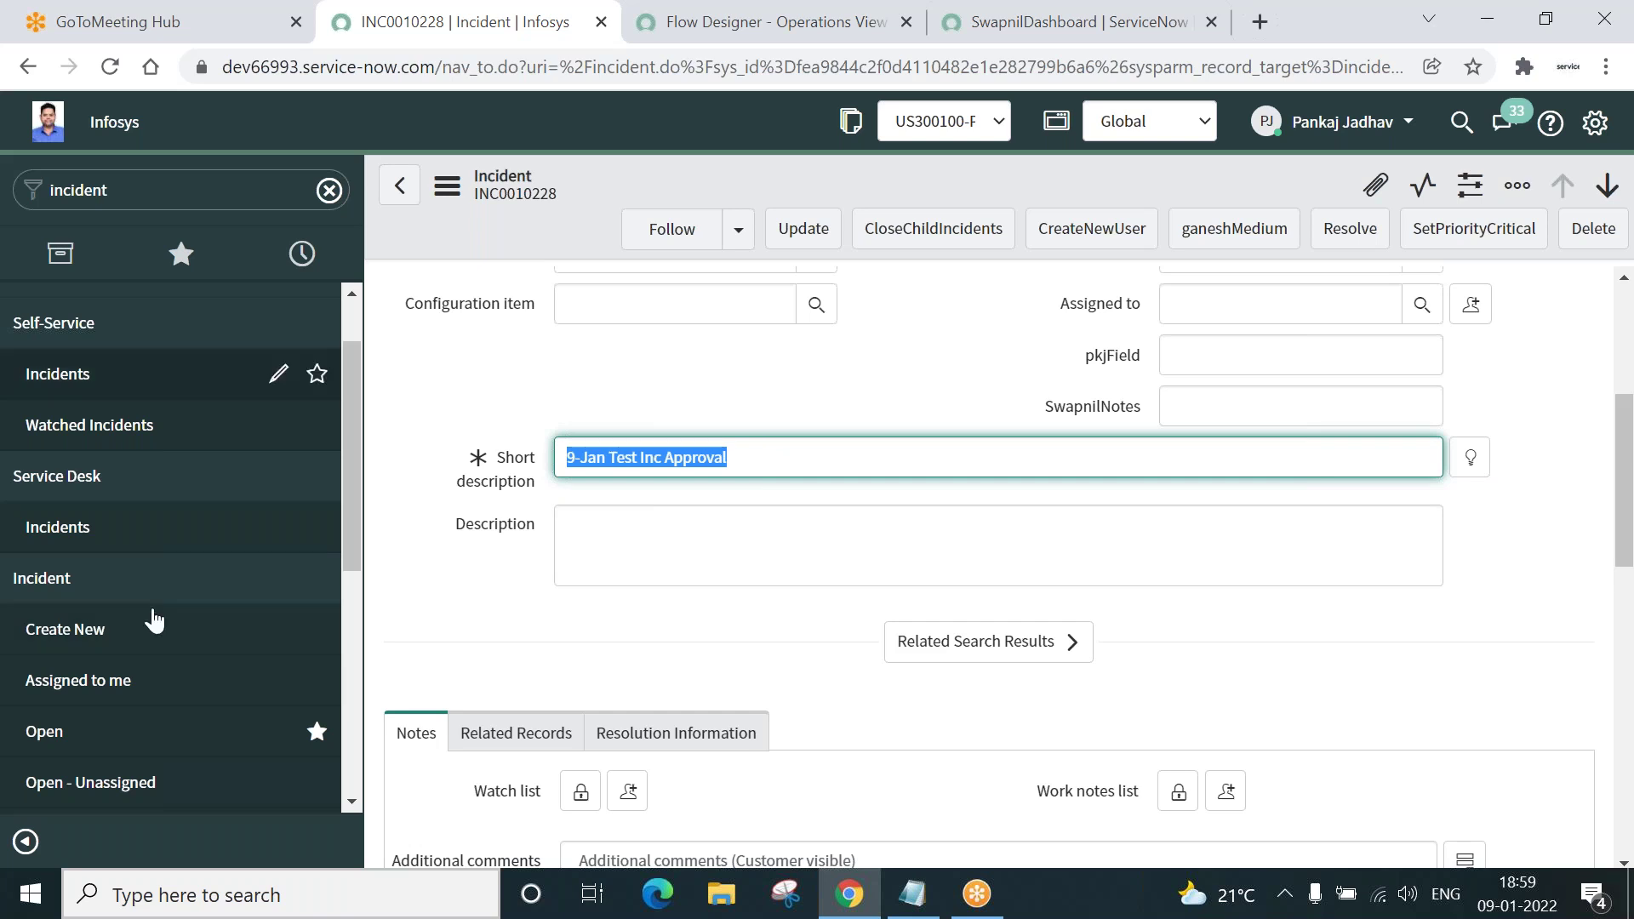
Check INC0010227's Child Incidents tab, then close the flow's execution-details tab.
{"action": "left_click", "coordinate": [53, 737]}
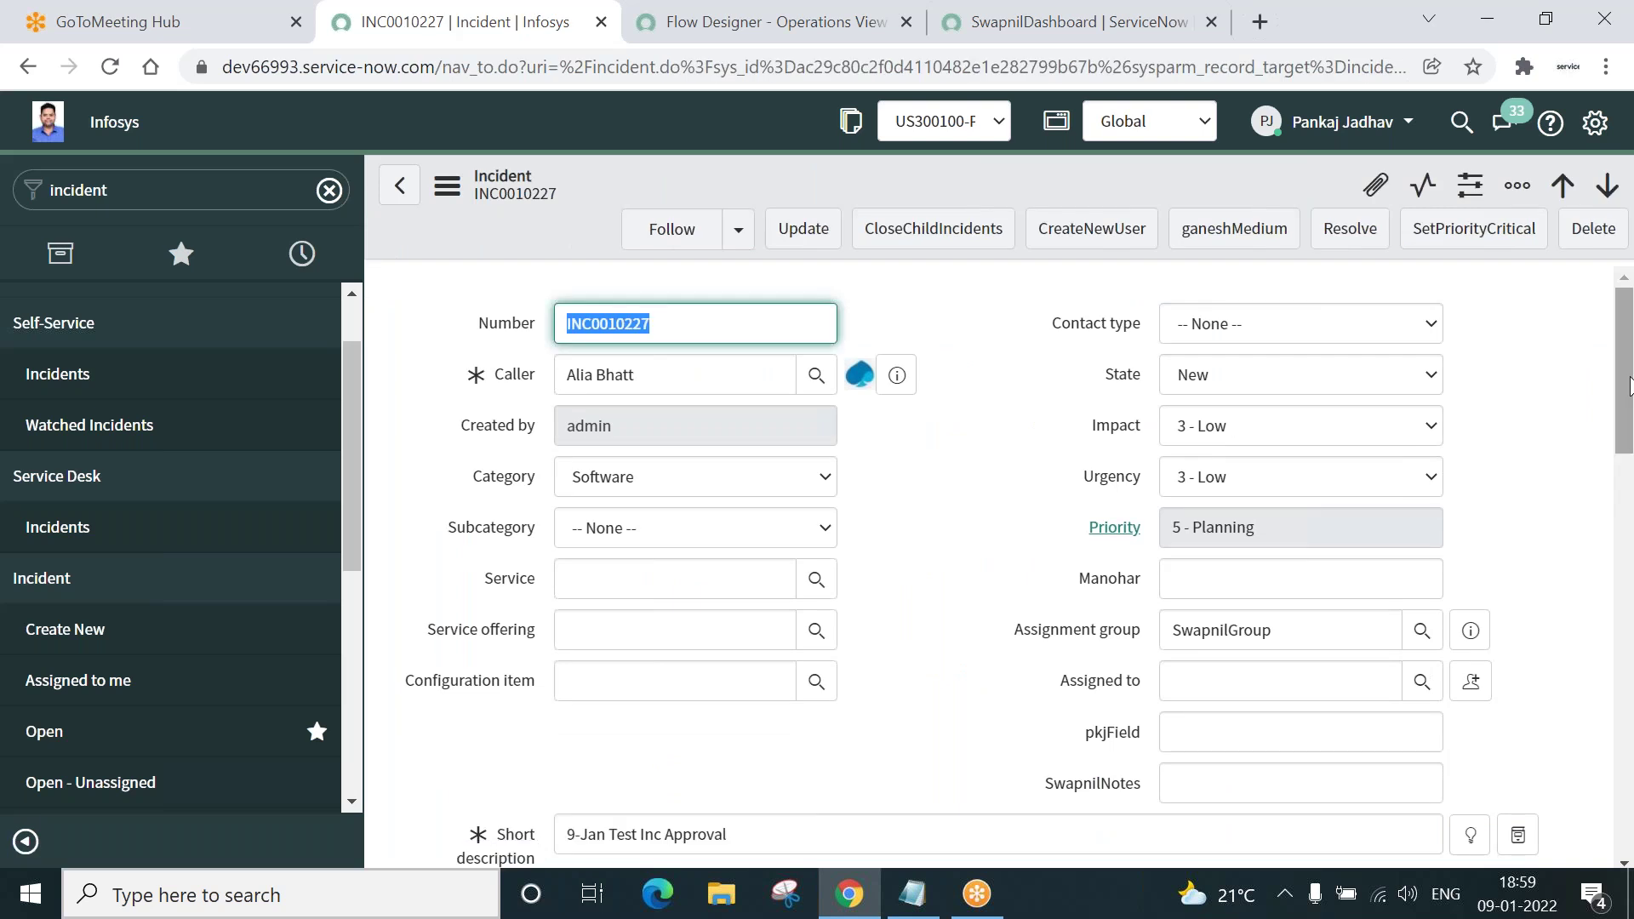
{"action": "left_click_drag", "start_coordinate": [1629, 391], "coordinate": [1630, 787]}
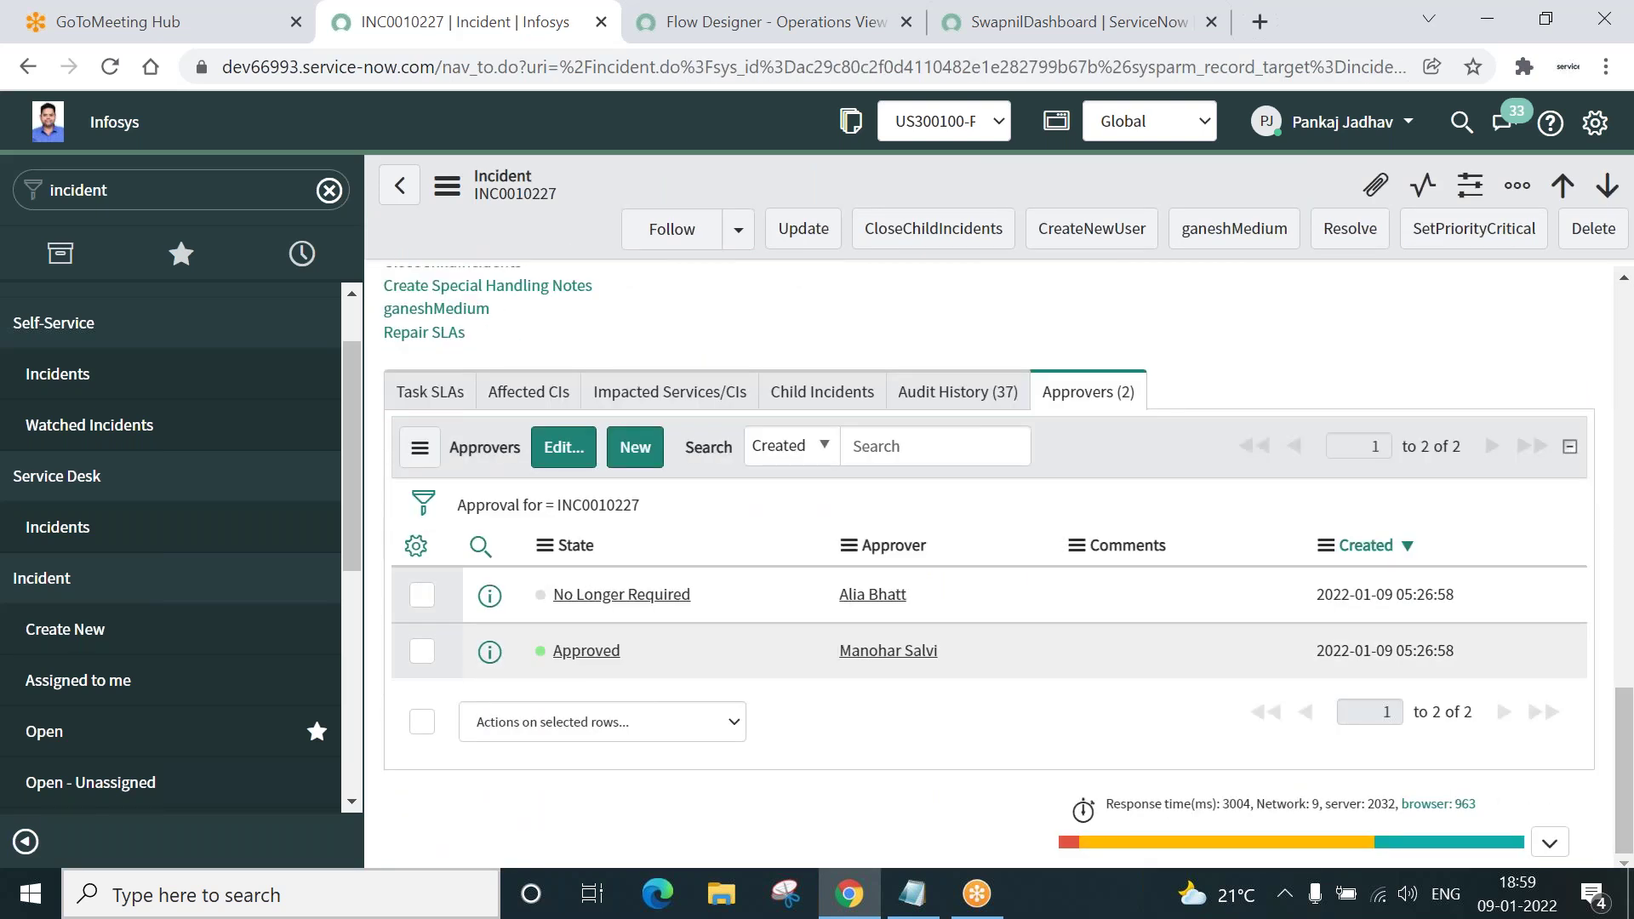
{"action": "left_click", "coordinate": [820, 400]}
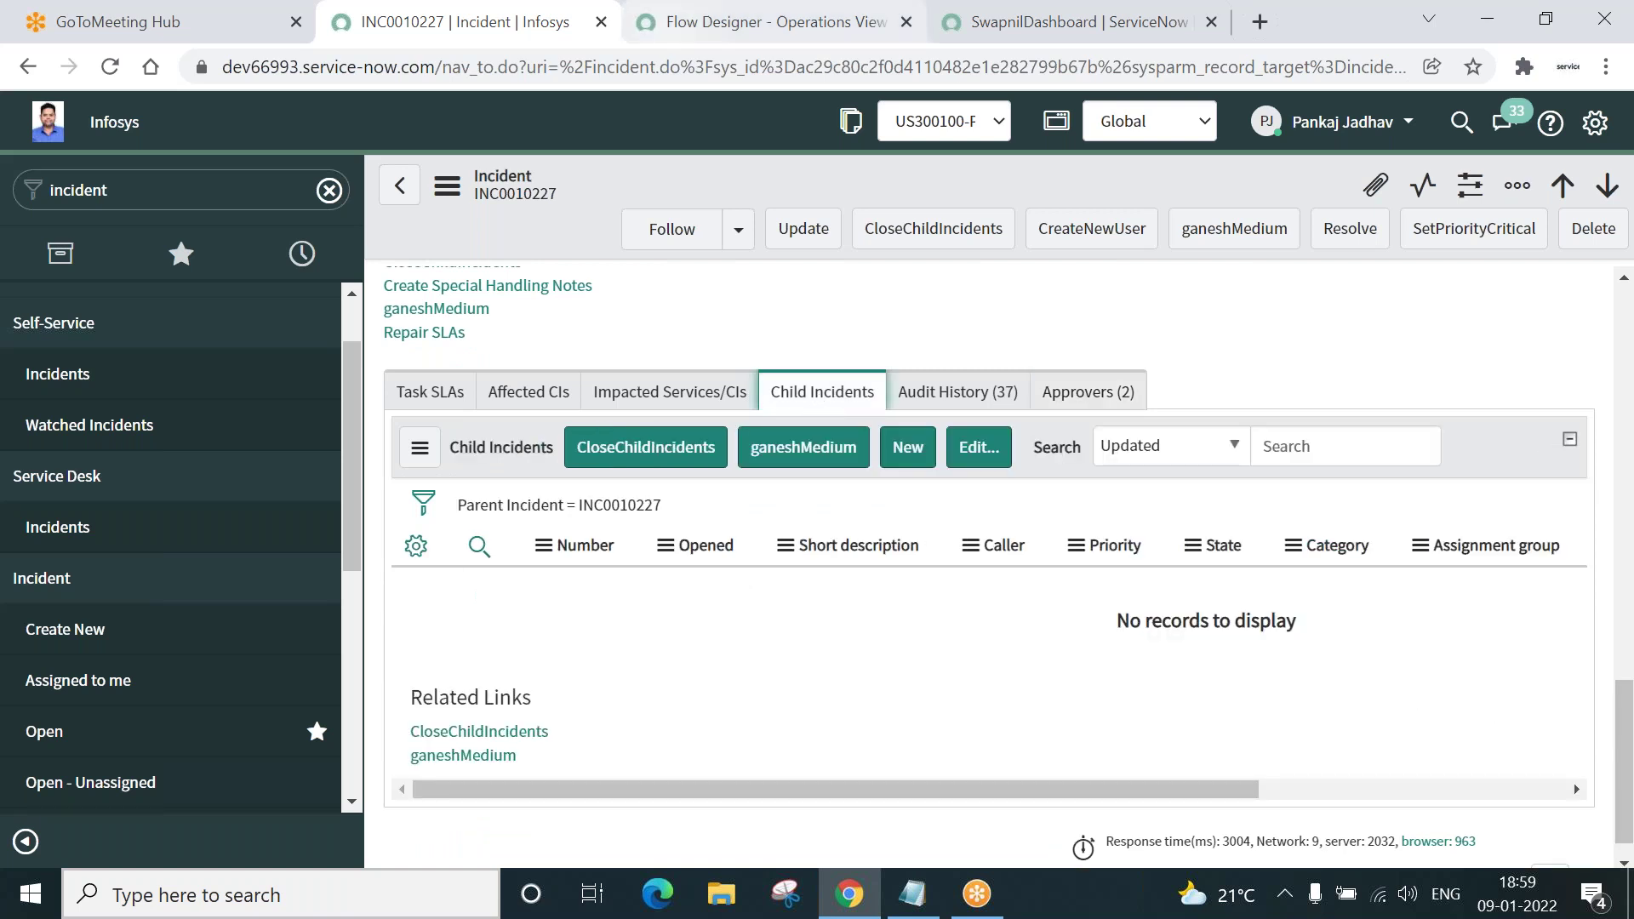
{"action": "key", "text": "ctrl+Tab"}
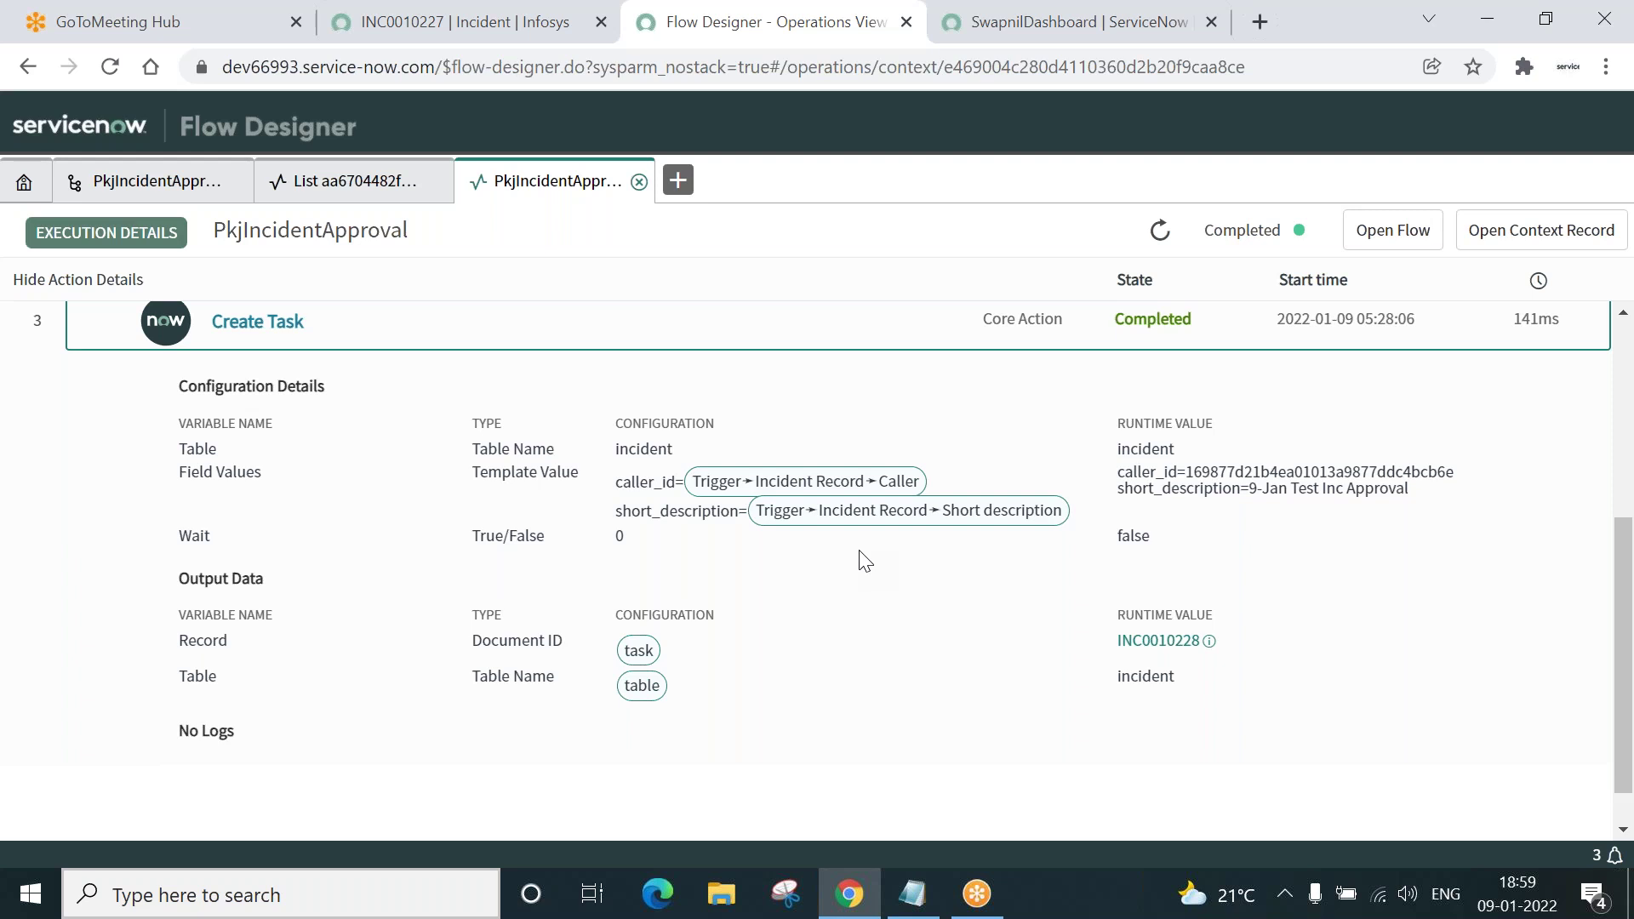
{"action": "left_click", "coordinate": [639, 182]}
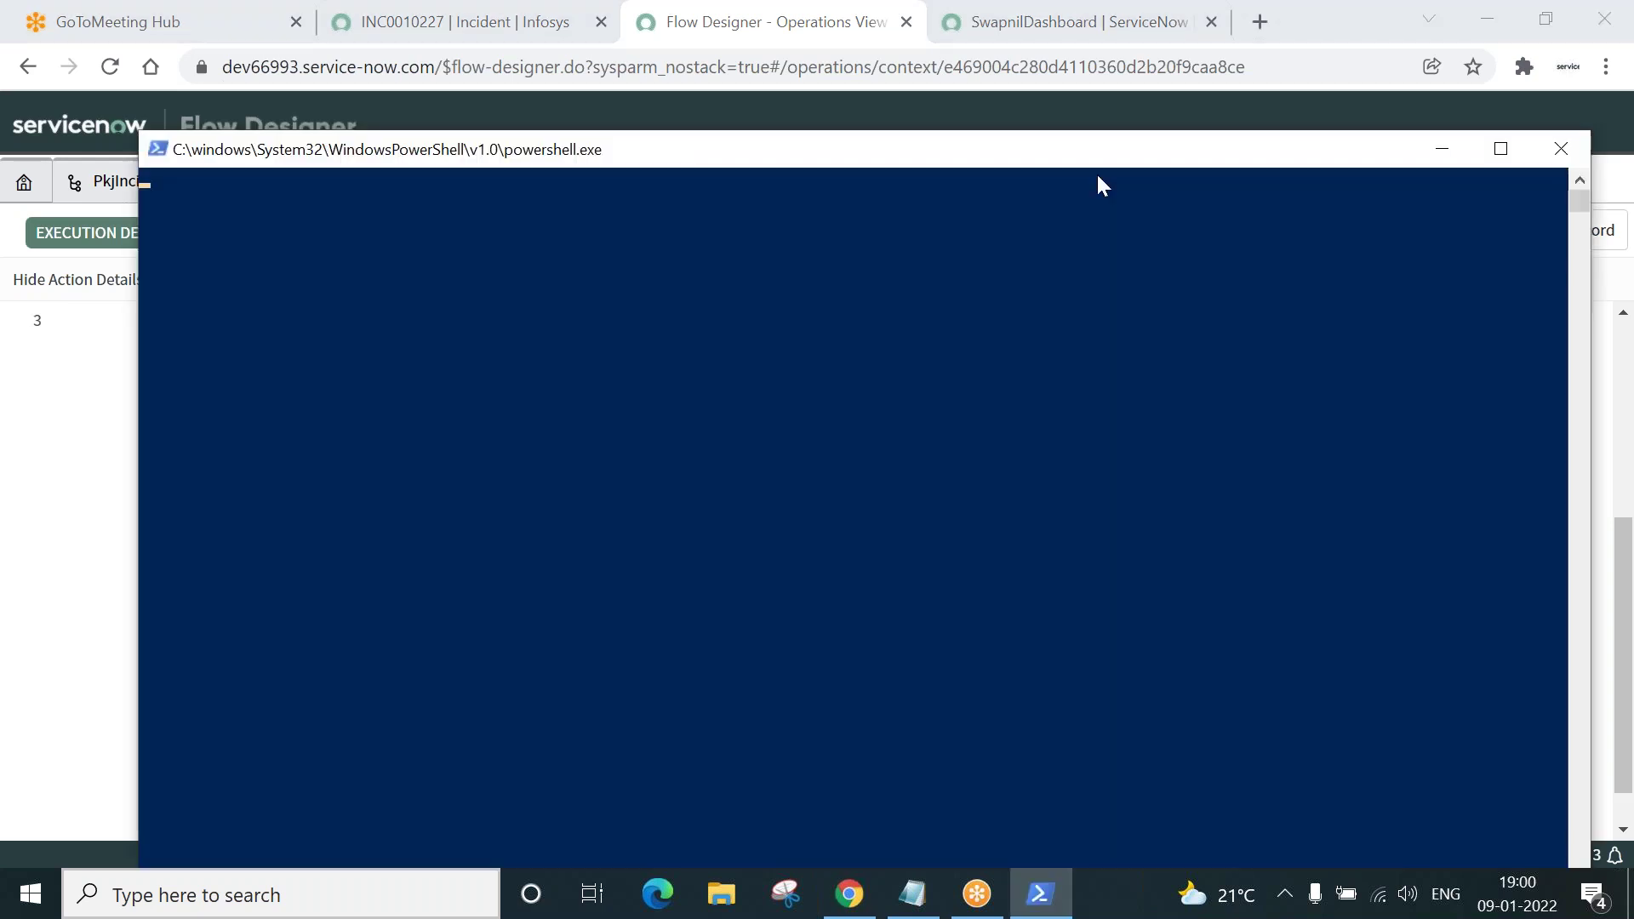
{"action": "left_click", "coordinate": [1444, 150]}
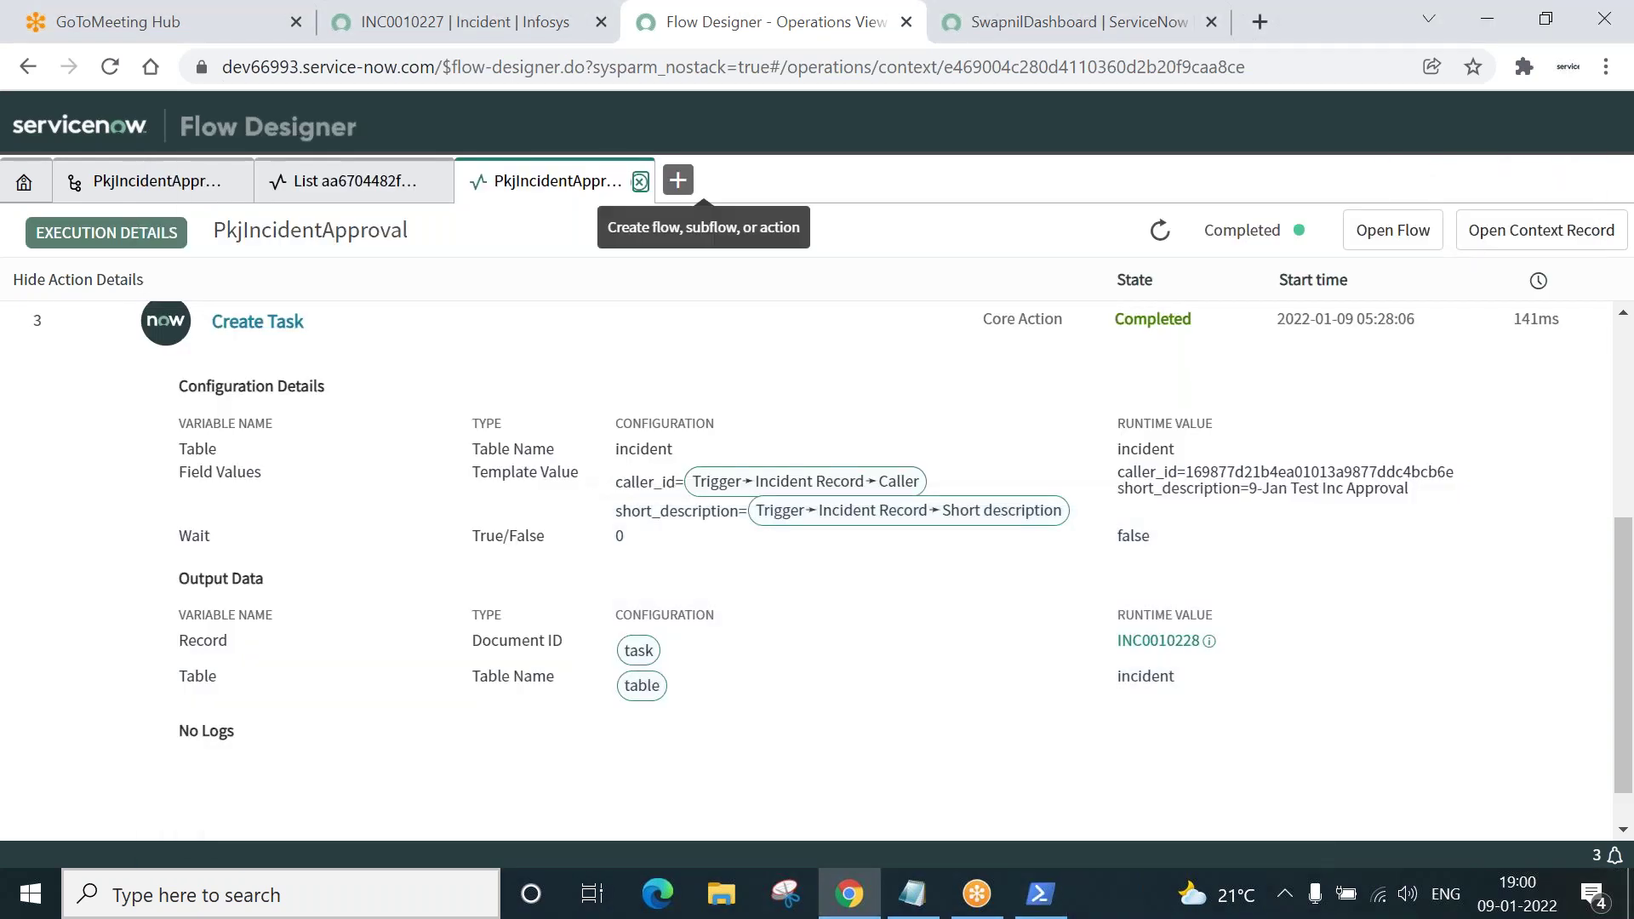
{"action": "left_click", "coordinate": [640, 181]}
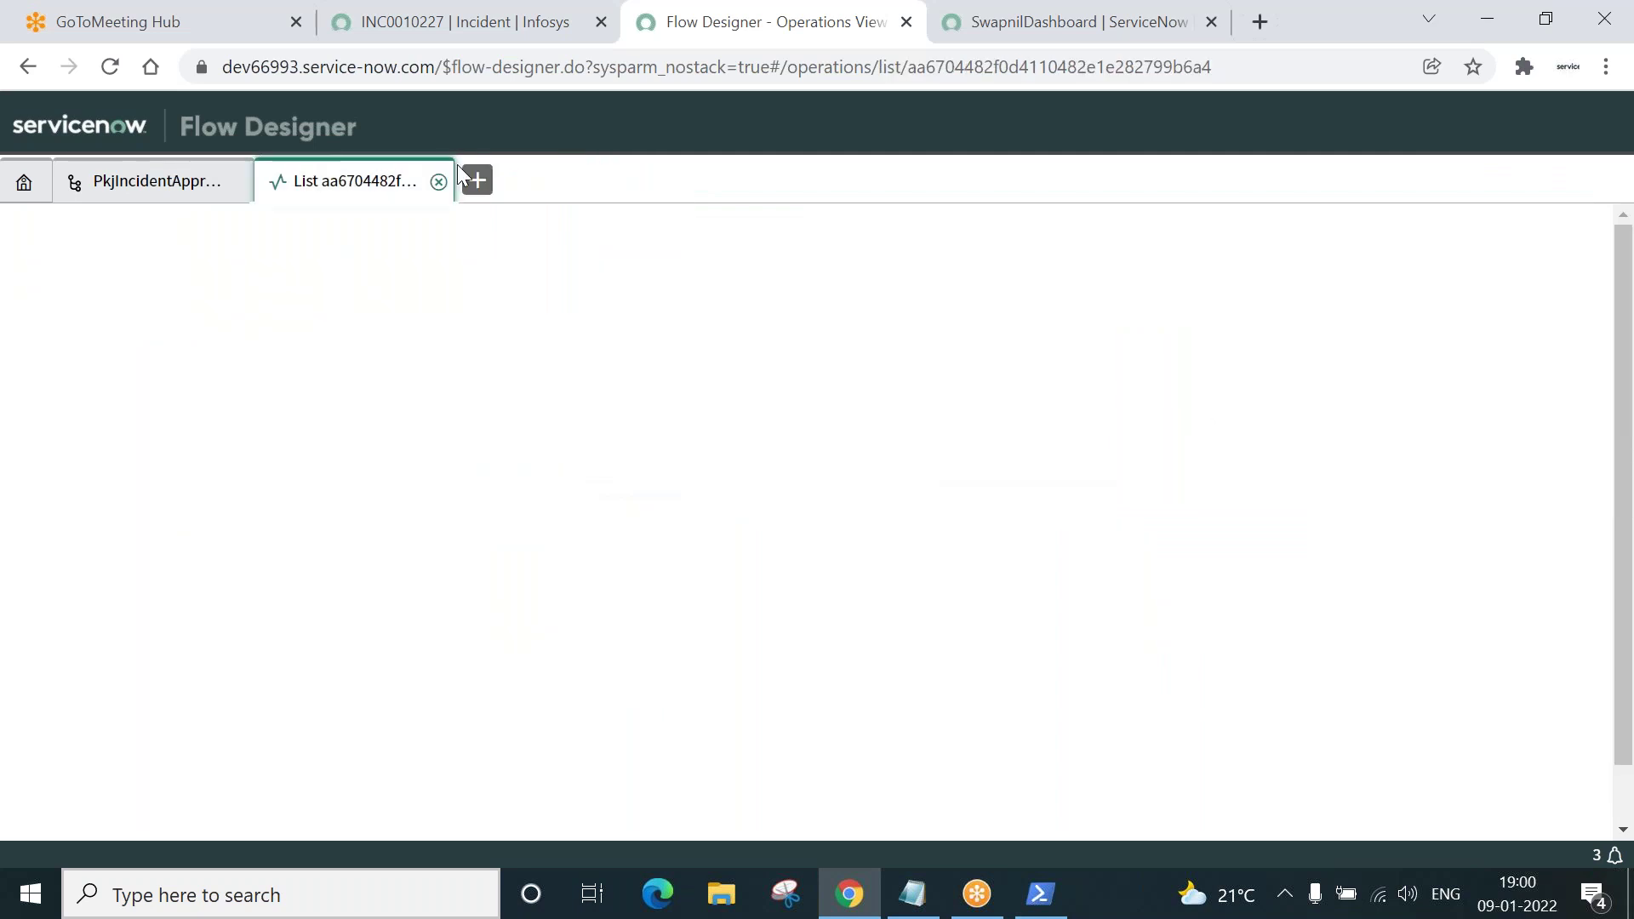
Close the flow runs list and deactivate the flow so it can be edited.
{"action": "left_click", "coordinate": [438, 183]}
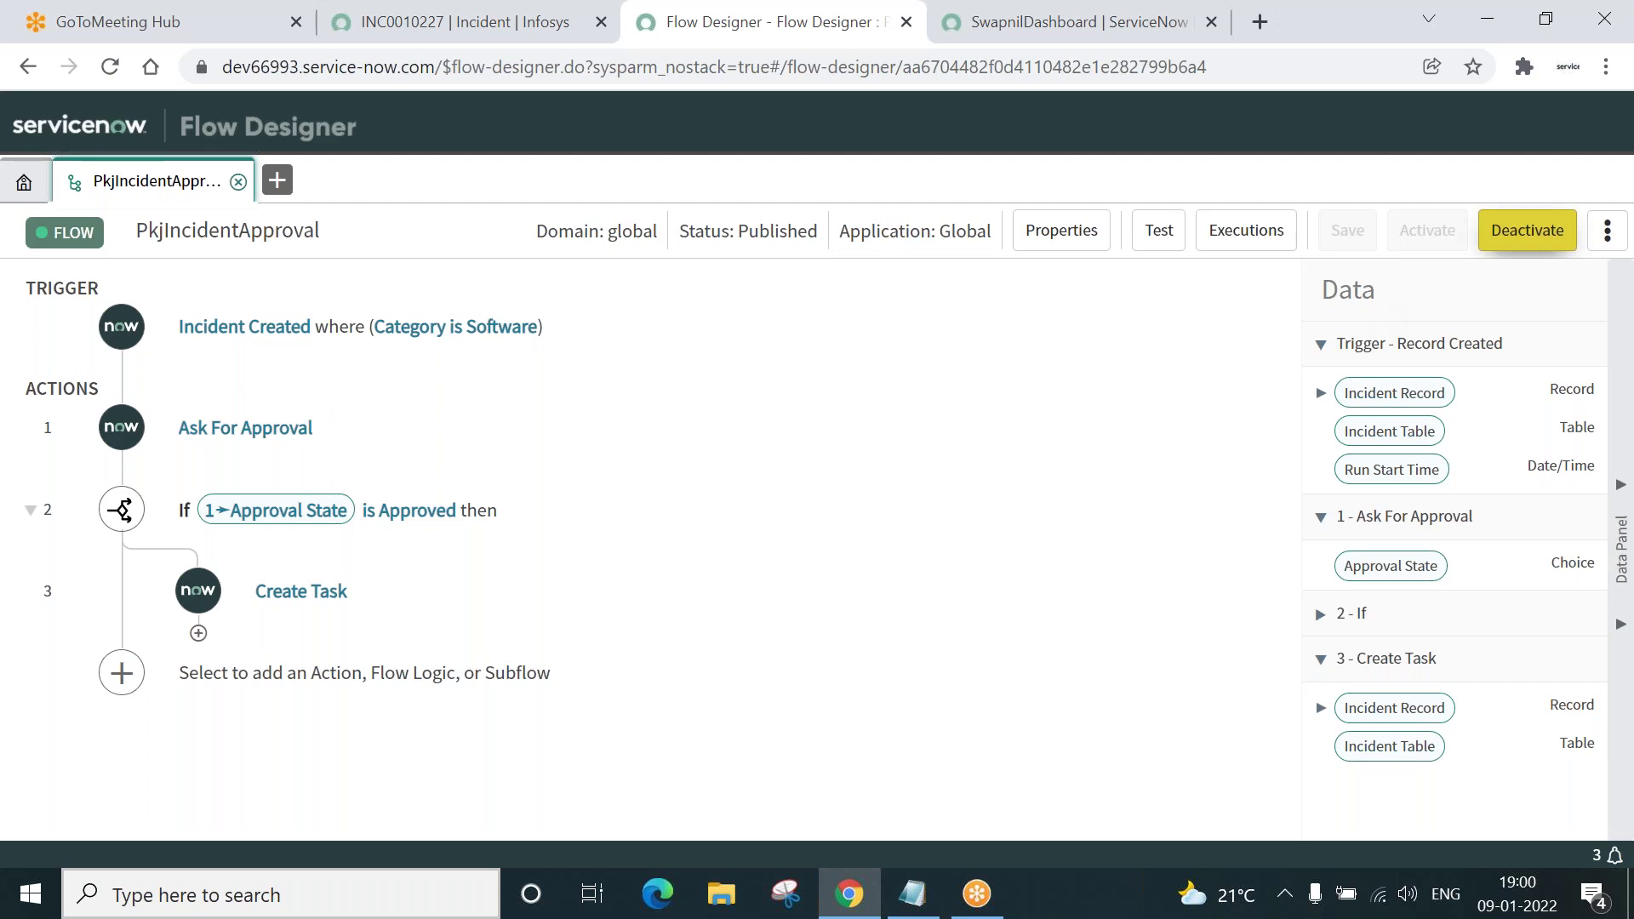
{"action": "left_click", "coordinate": [1524, 230]}
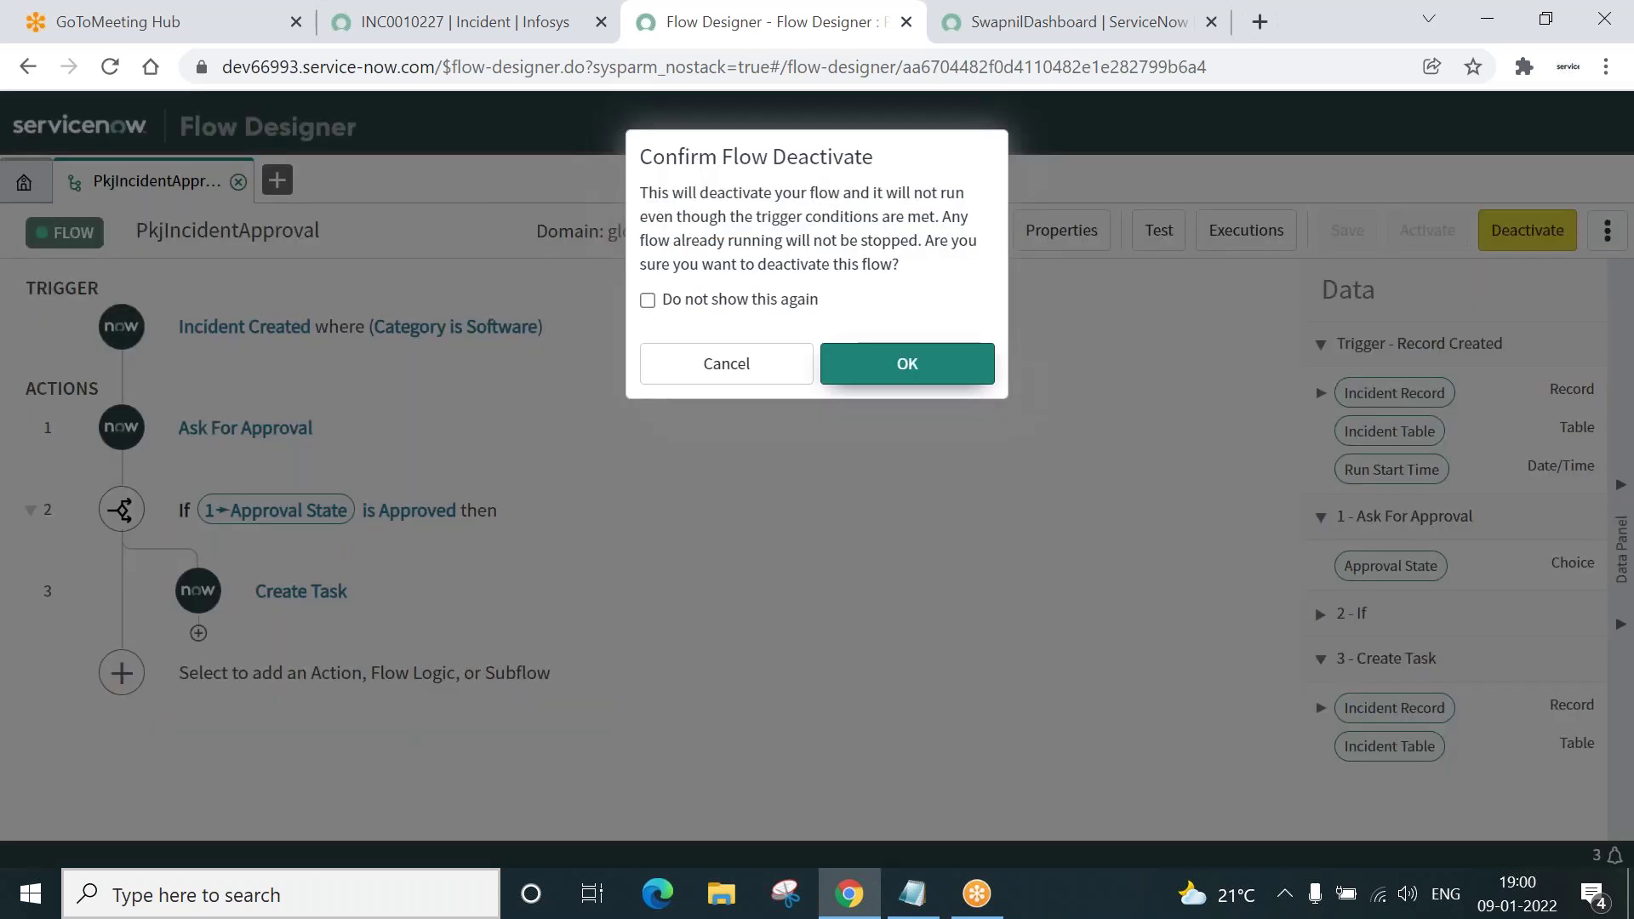
{"action": "left_click", "coordinate": [907, 366]}
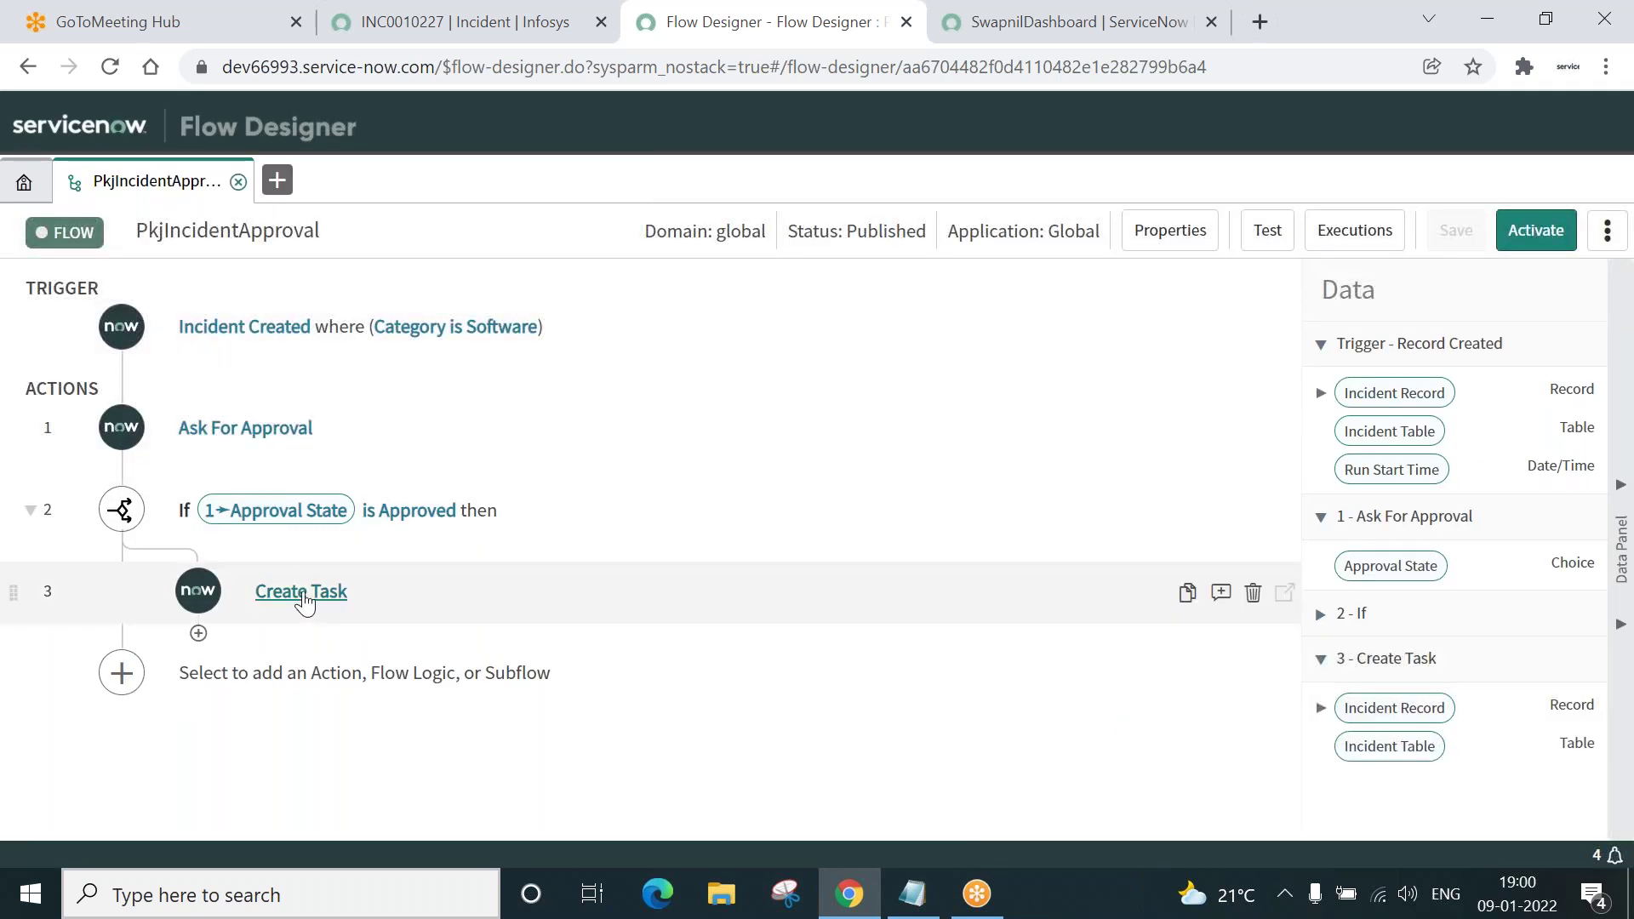
In Create Task, add a Parent Incident field set to Trigger - Record Created > Incident Record.
{"action": "left_click", "coordinate": [304, 600]}
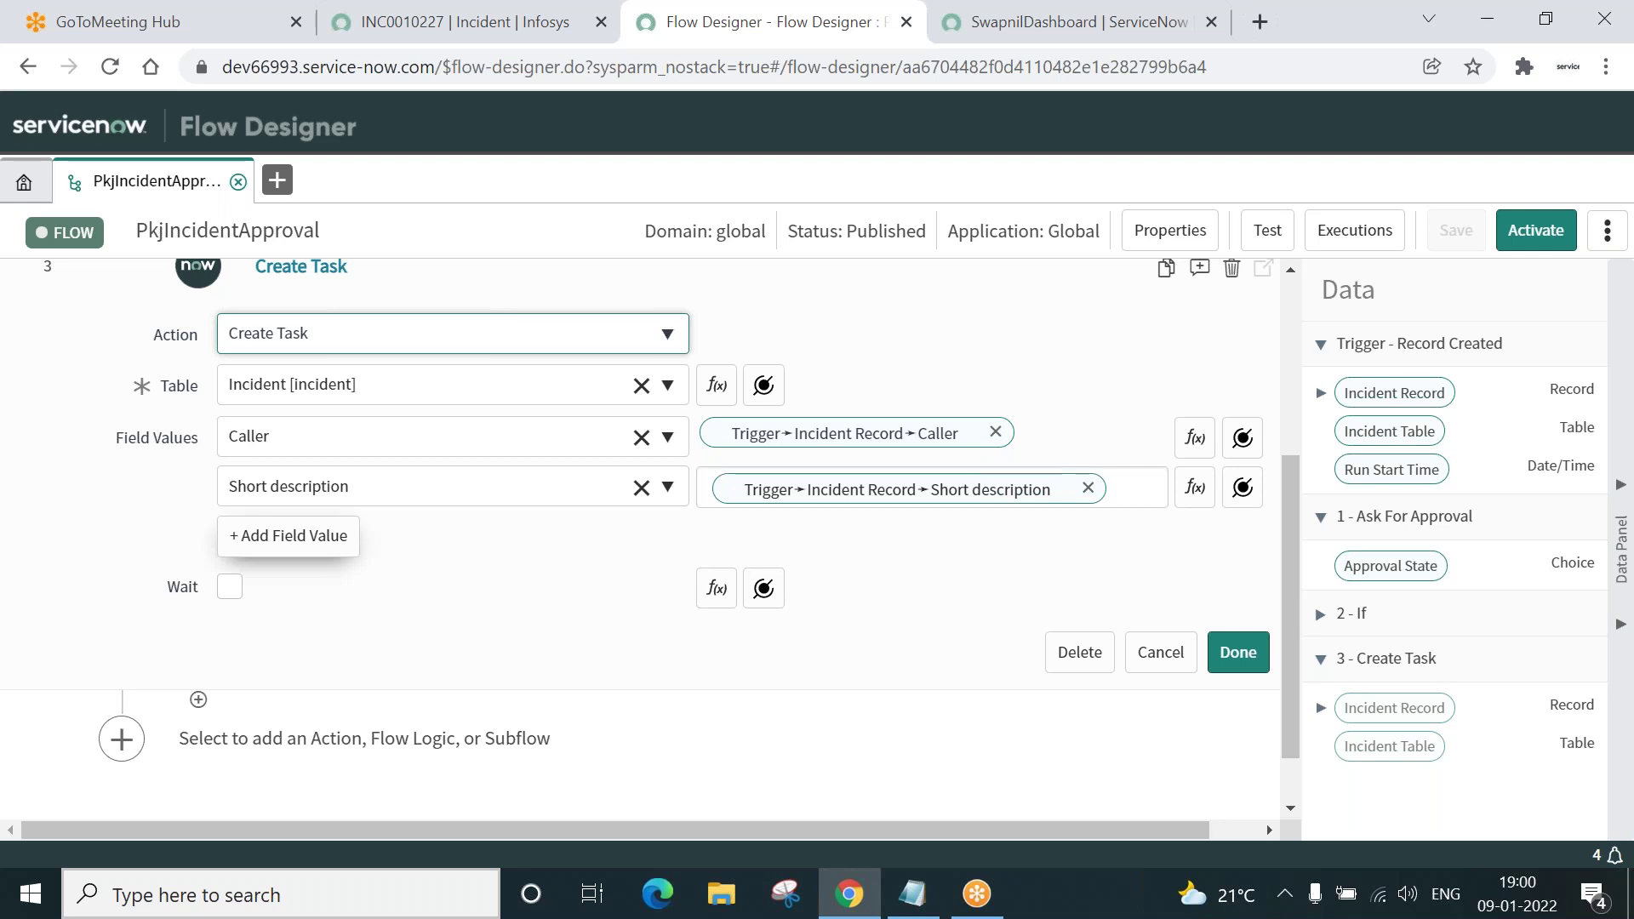
{"action": "left_click", "coordinate": [294, 541]}
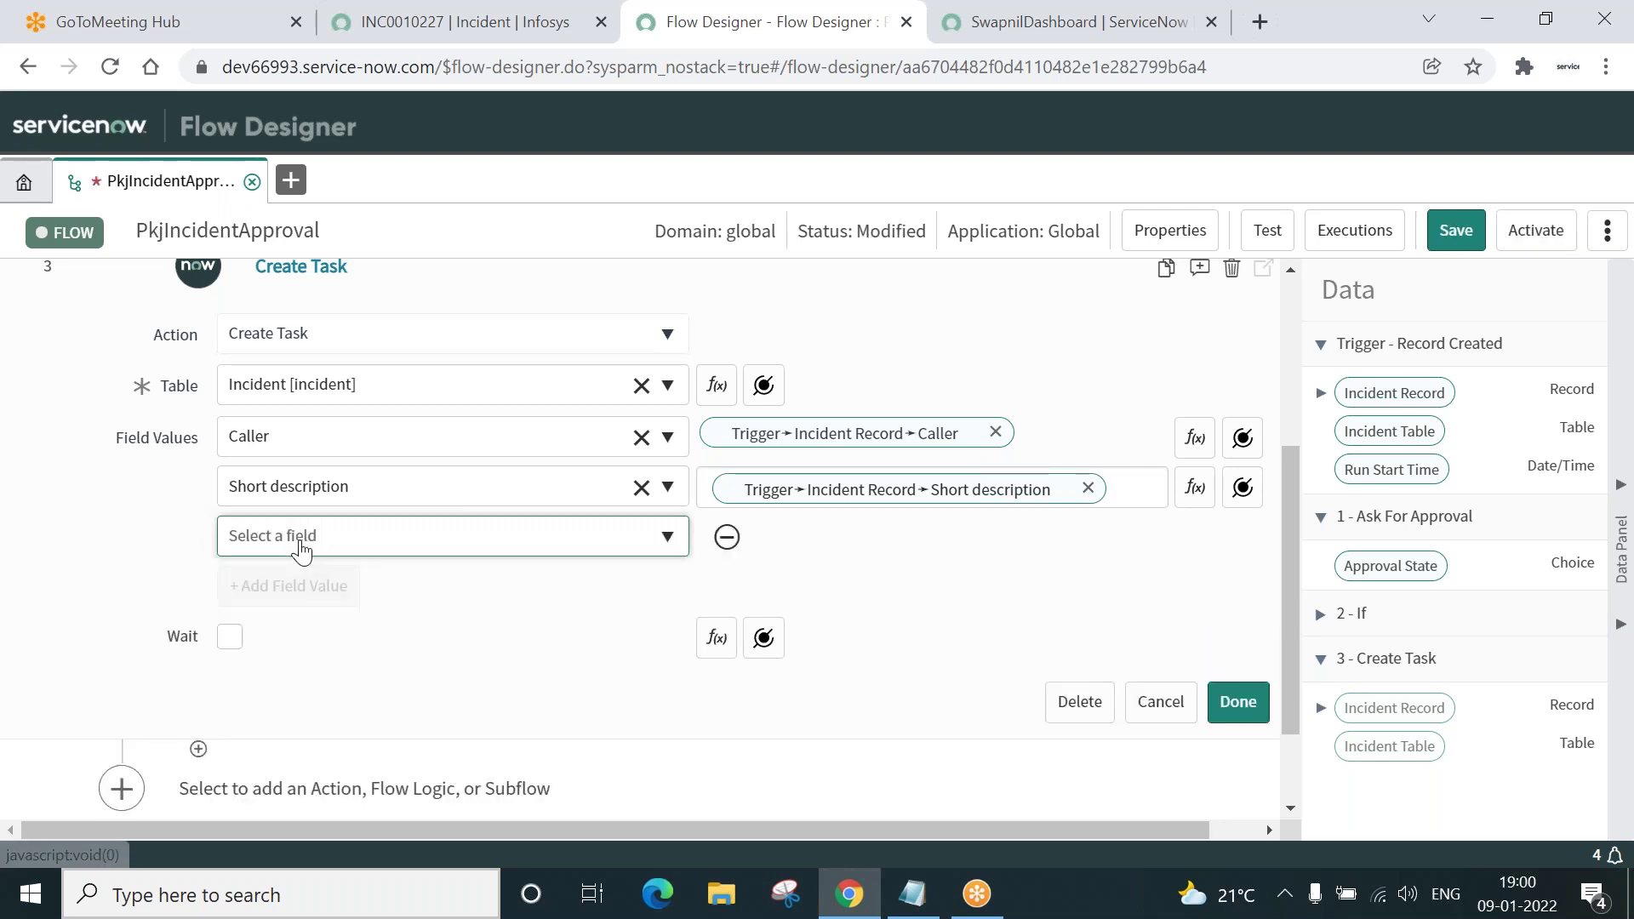
{"action": "left_click", "coordinate": [467, 544]}
{"action": "type", "text": "pare"}
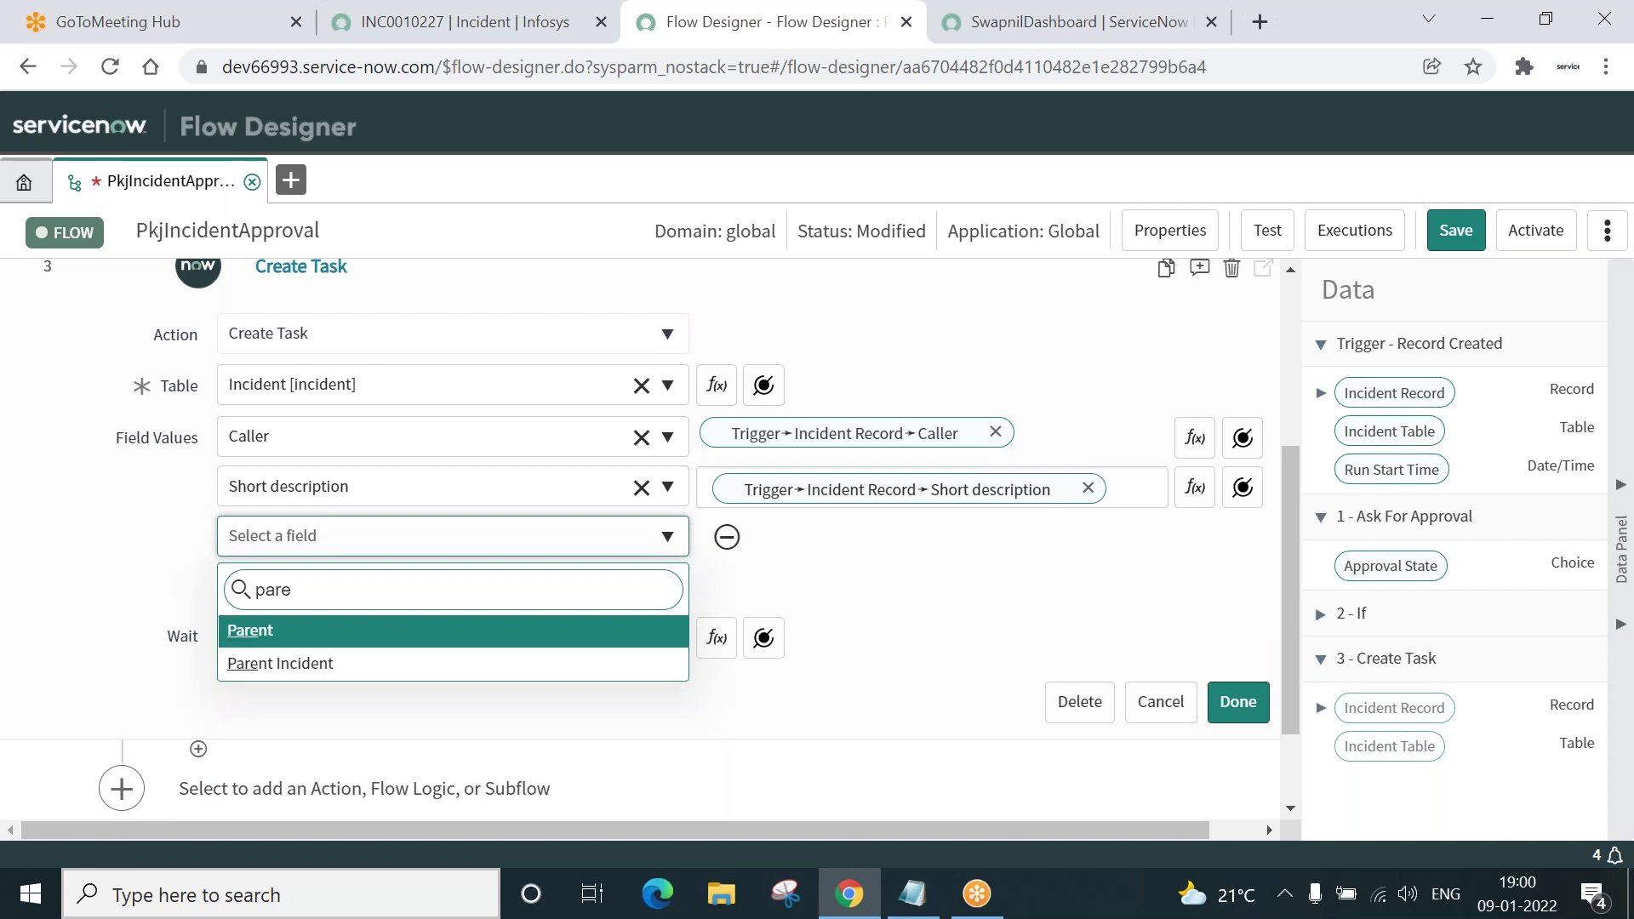
{"action": "left_click", "coordinate": [282, 665]}
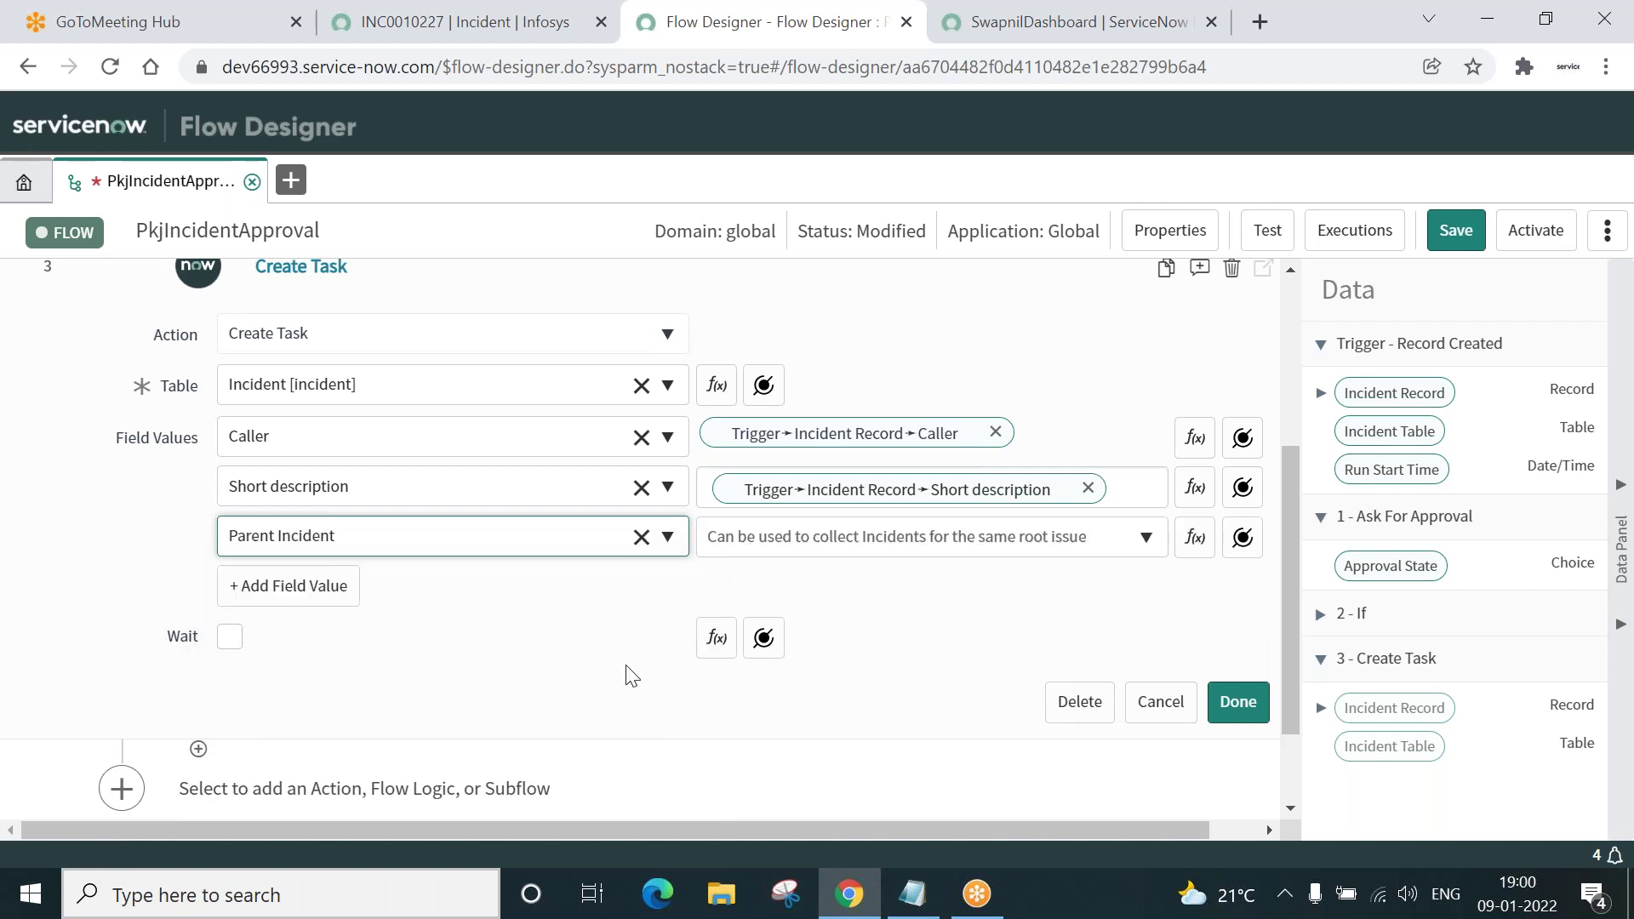
{"action": "left_click", "coordinate": [890, 545]}
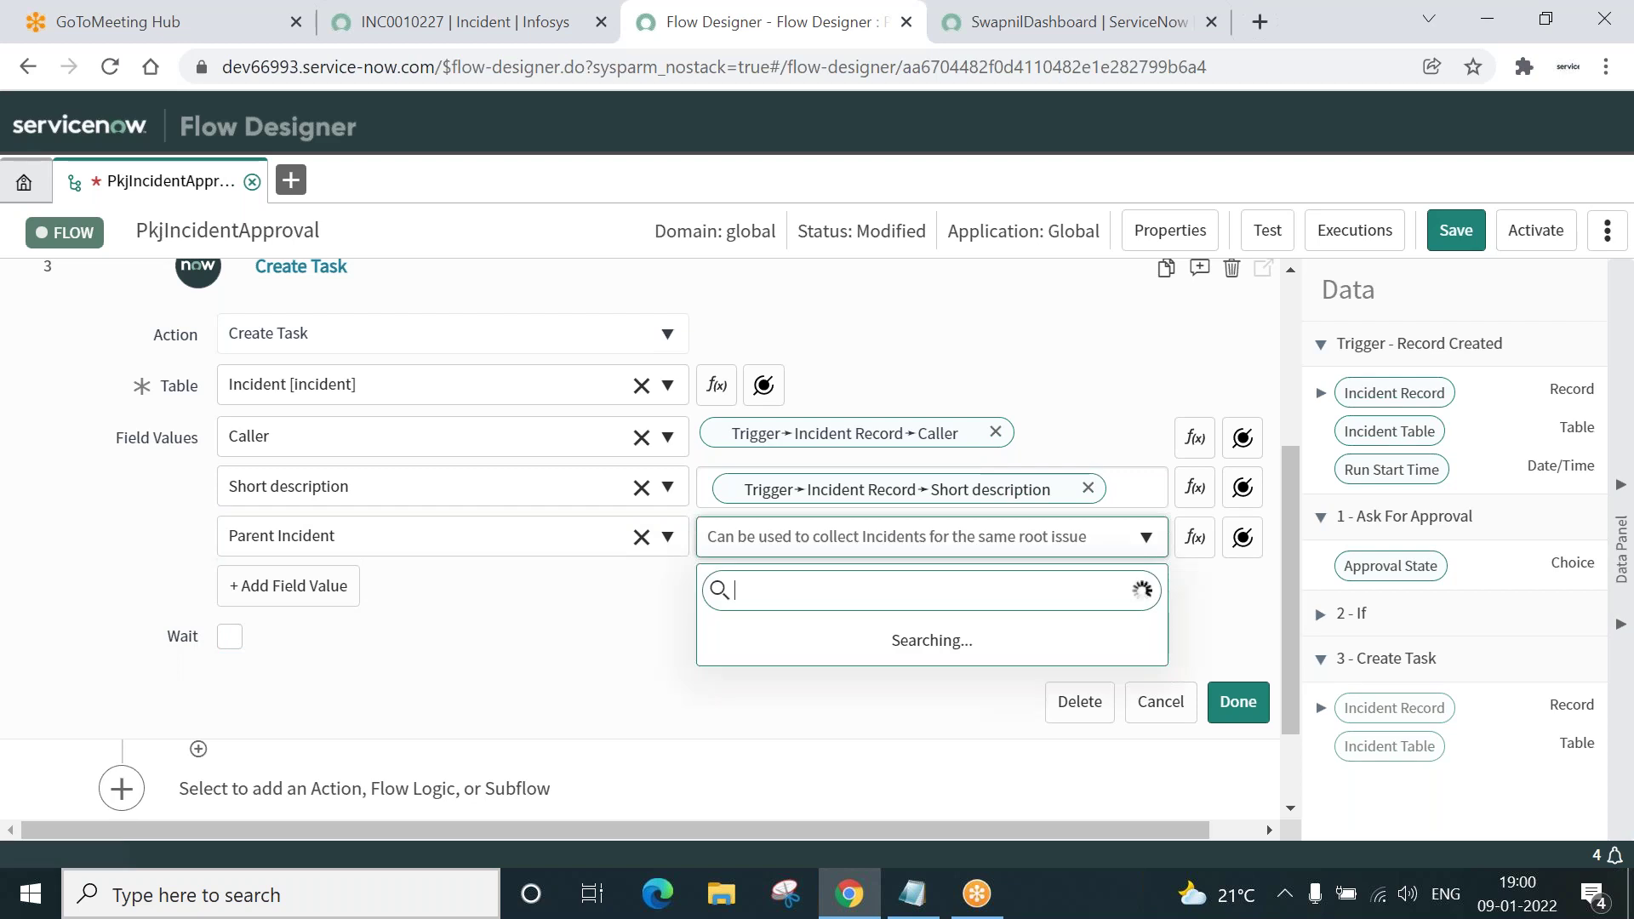
{"action": "left_click", "coordinate": [1243, 538]}
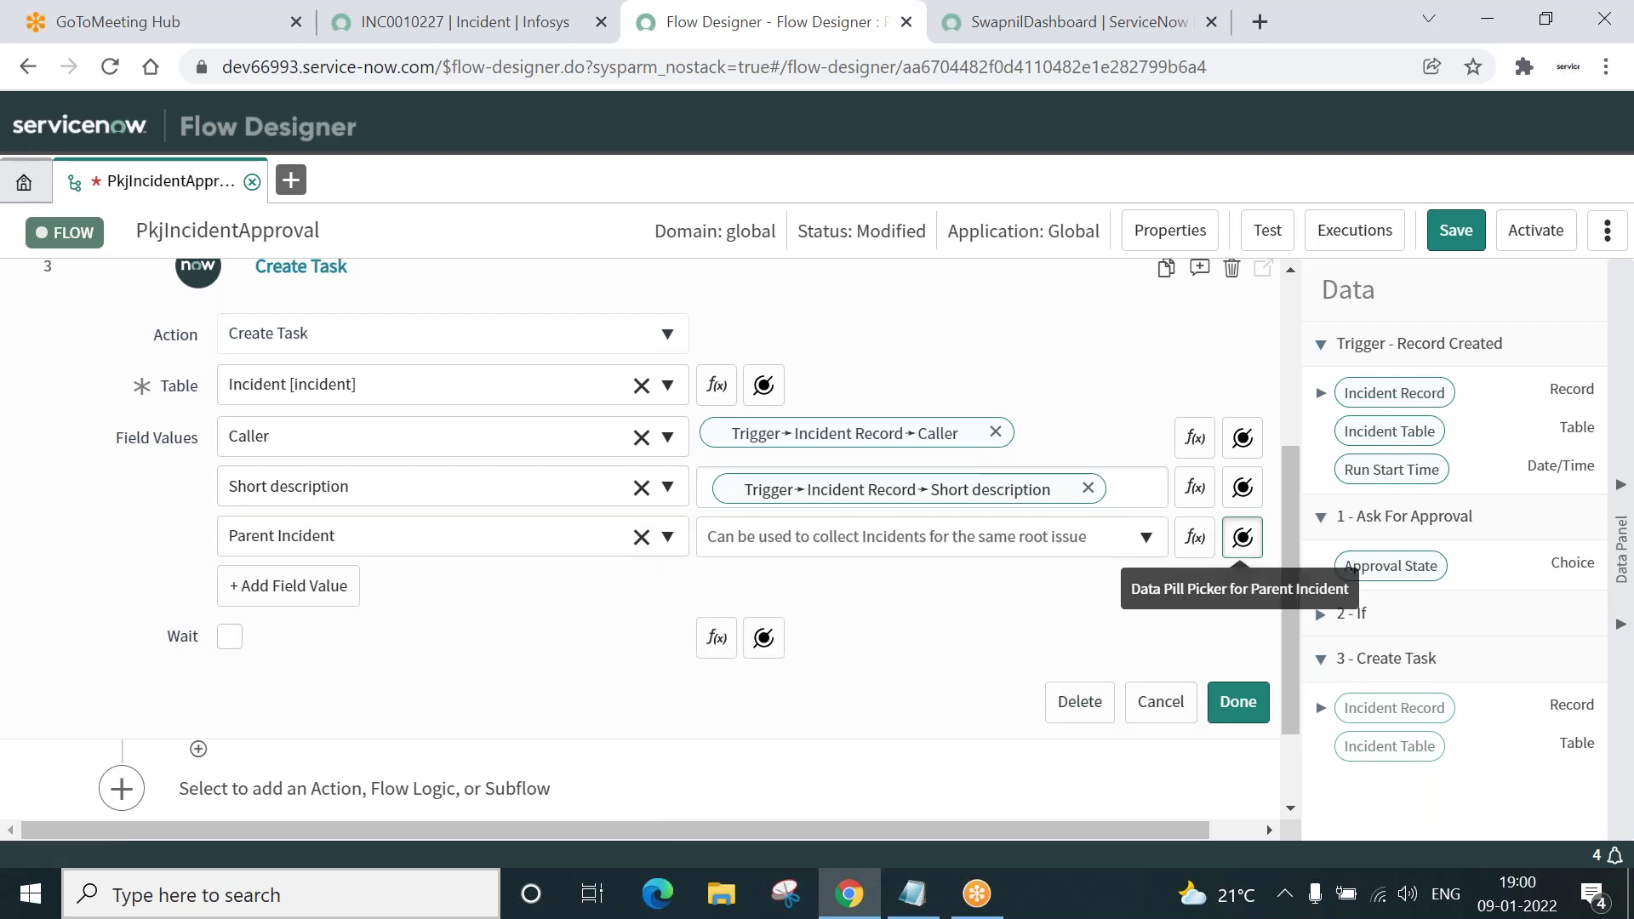
{"action": "left_click", "coordinate": [1242, 537]}
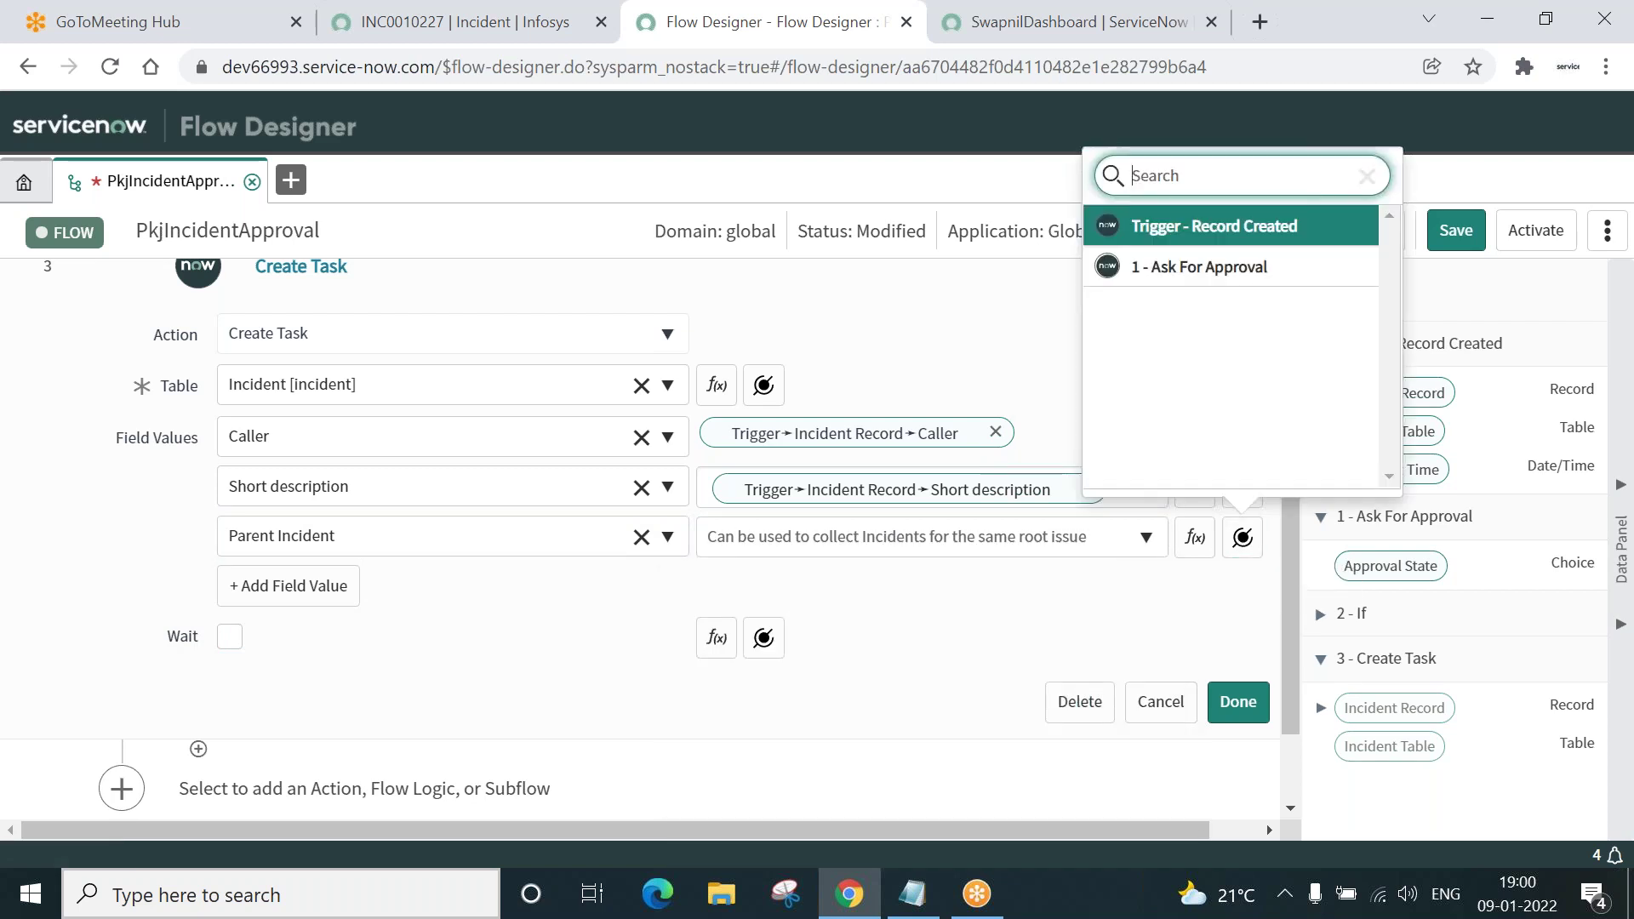
{"action": "left_click", "coordinate": [1200, 230]}
{"action": "left_click", "coordinate": [1343, 226]}
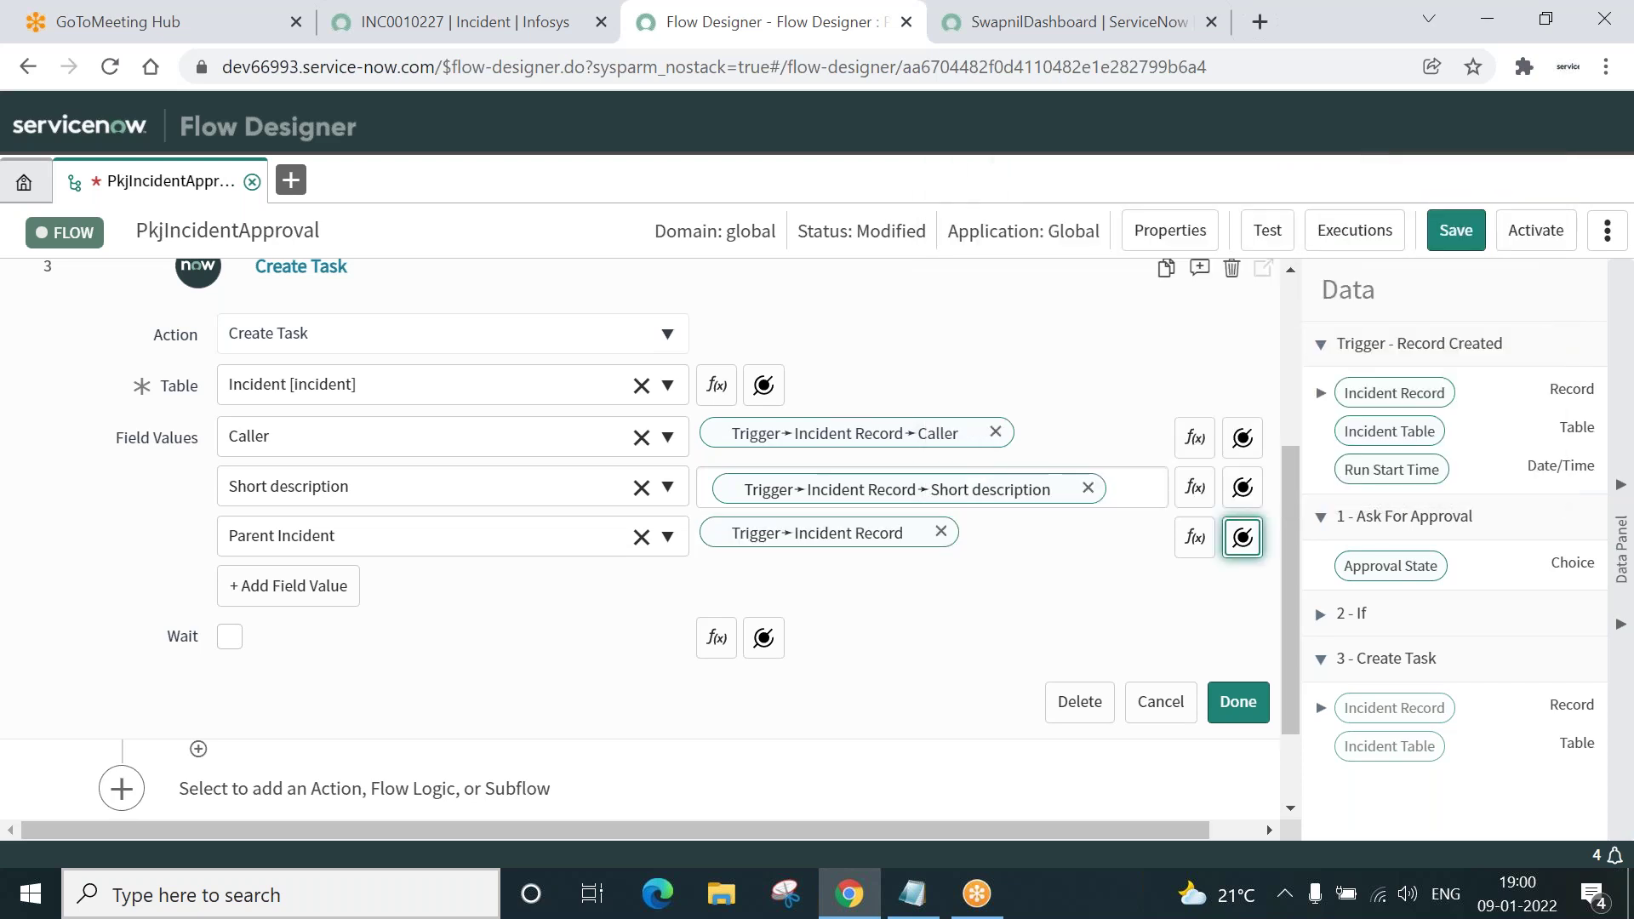
{"action": "left_click", "coordinate": [1238, 702]}
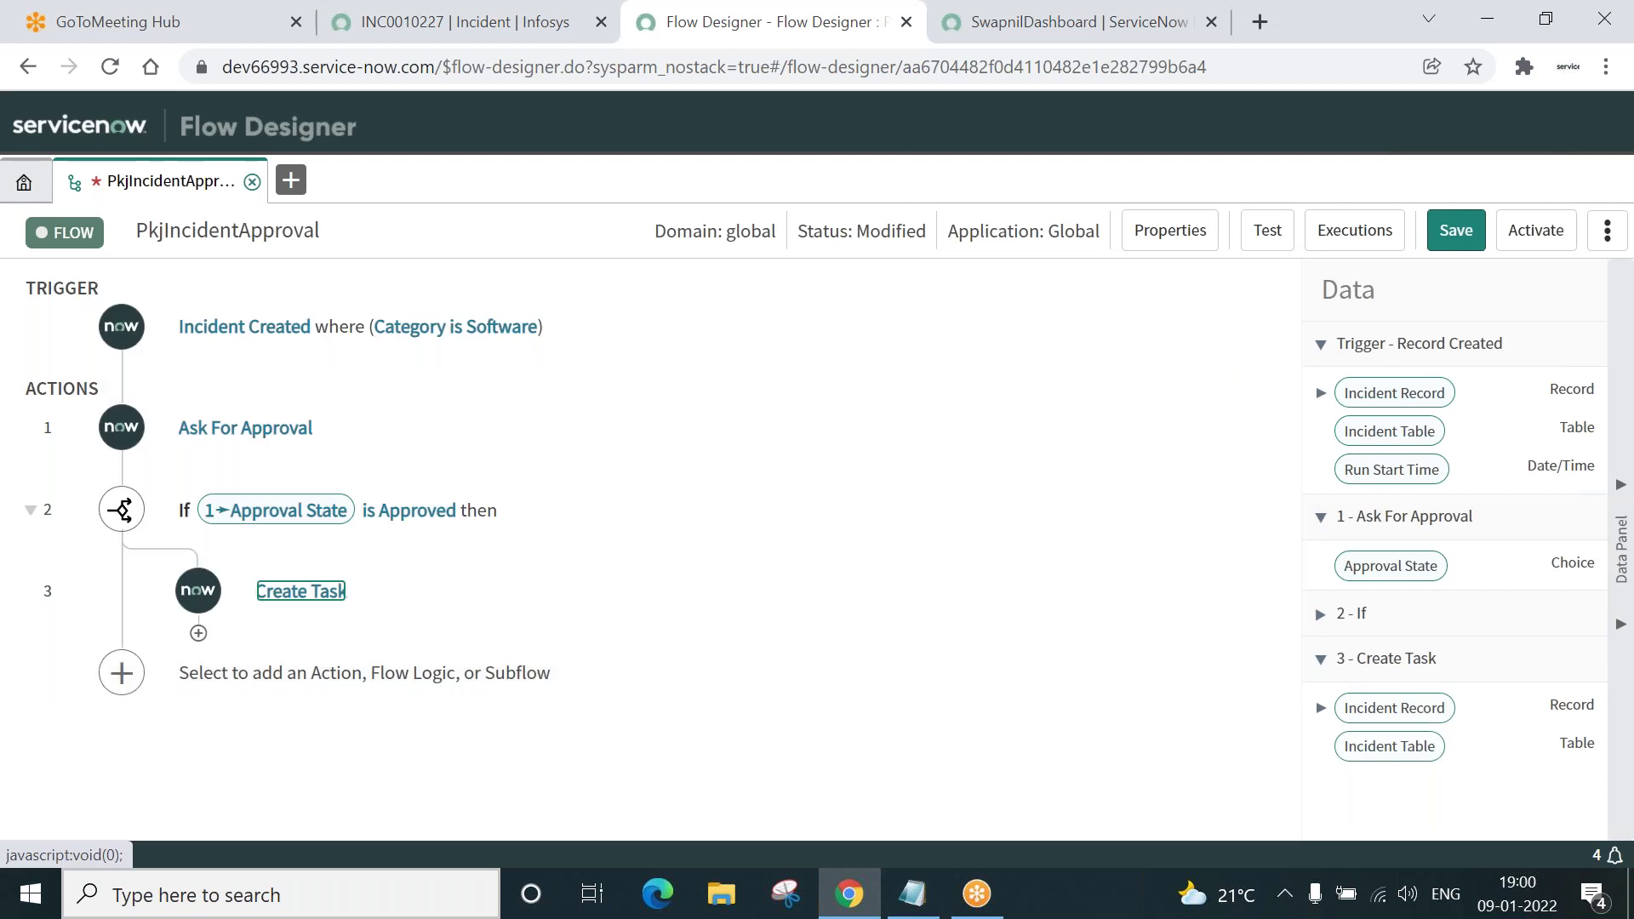
Save the PkjIncidentApproval flow, then activate it and confirm with OK.
{"action": "left_click", "coordinate": [1456, 230]}
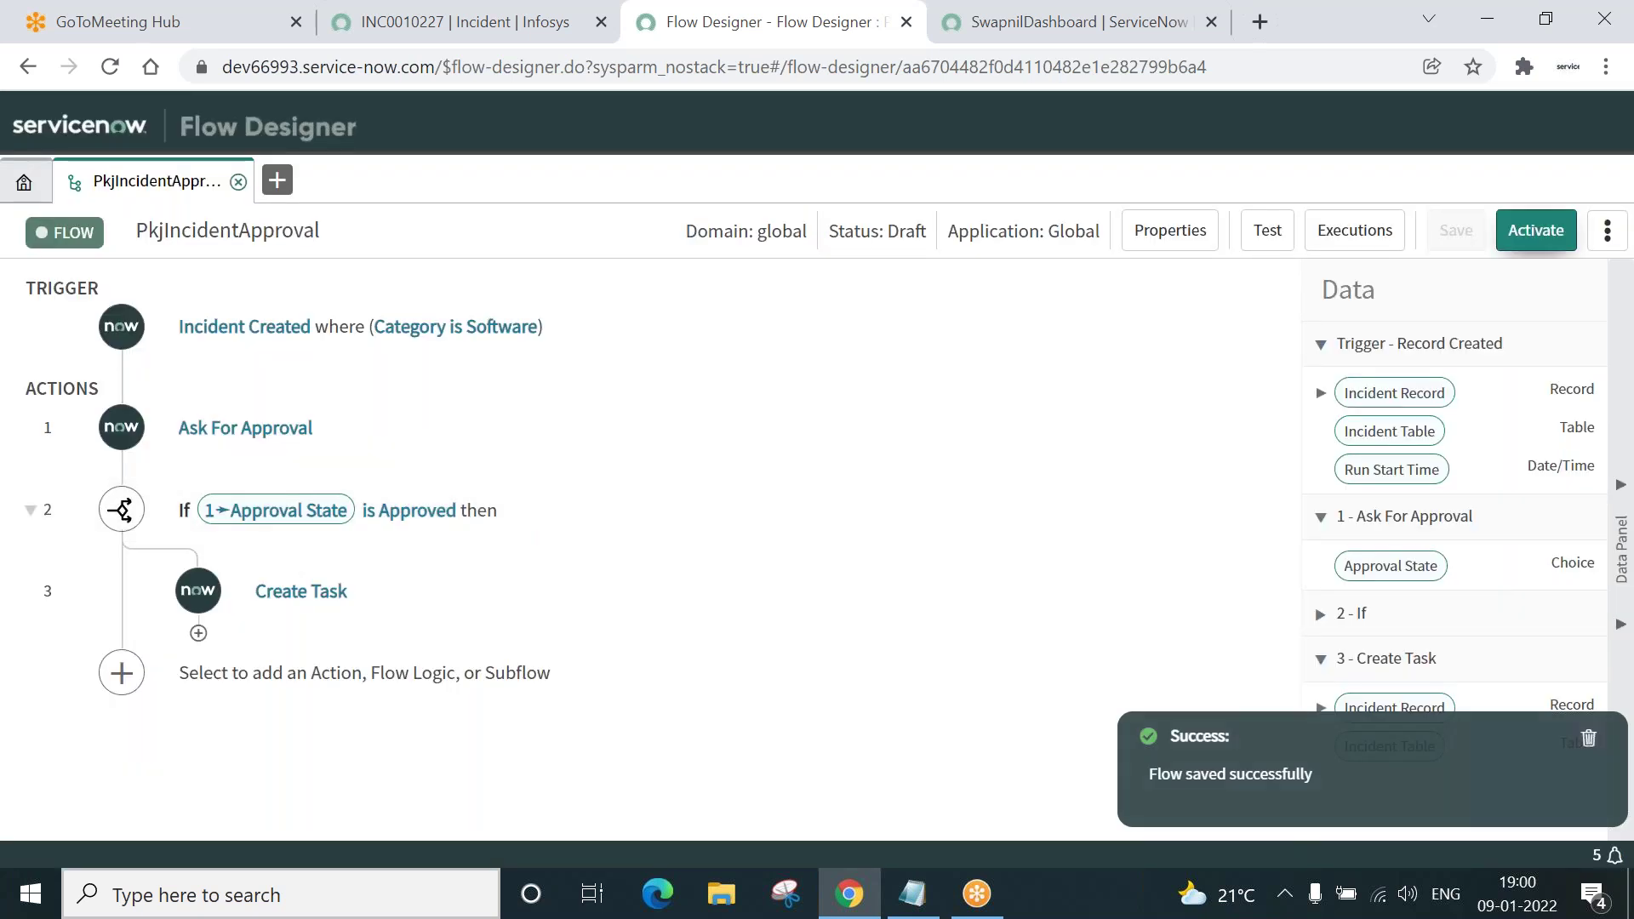
{"action": "left_click", "coordinate": [1536, 230]}
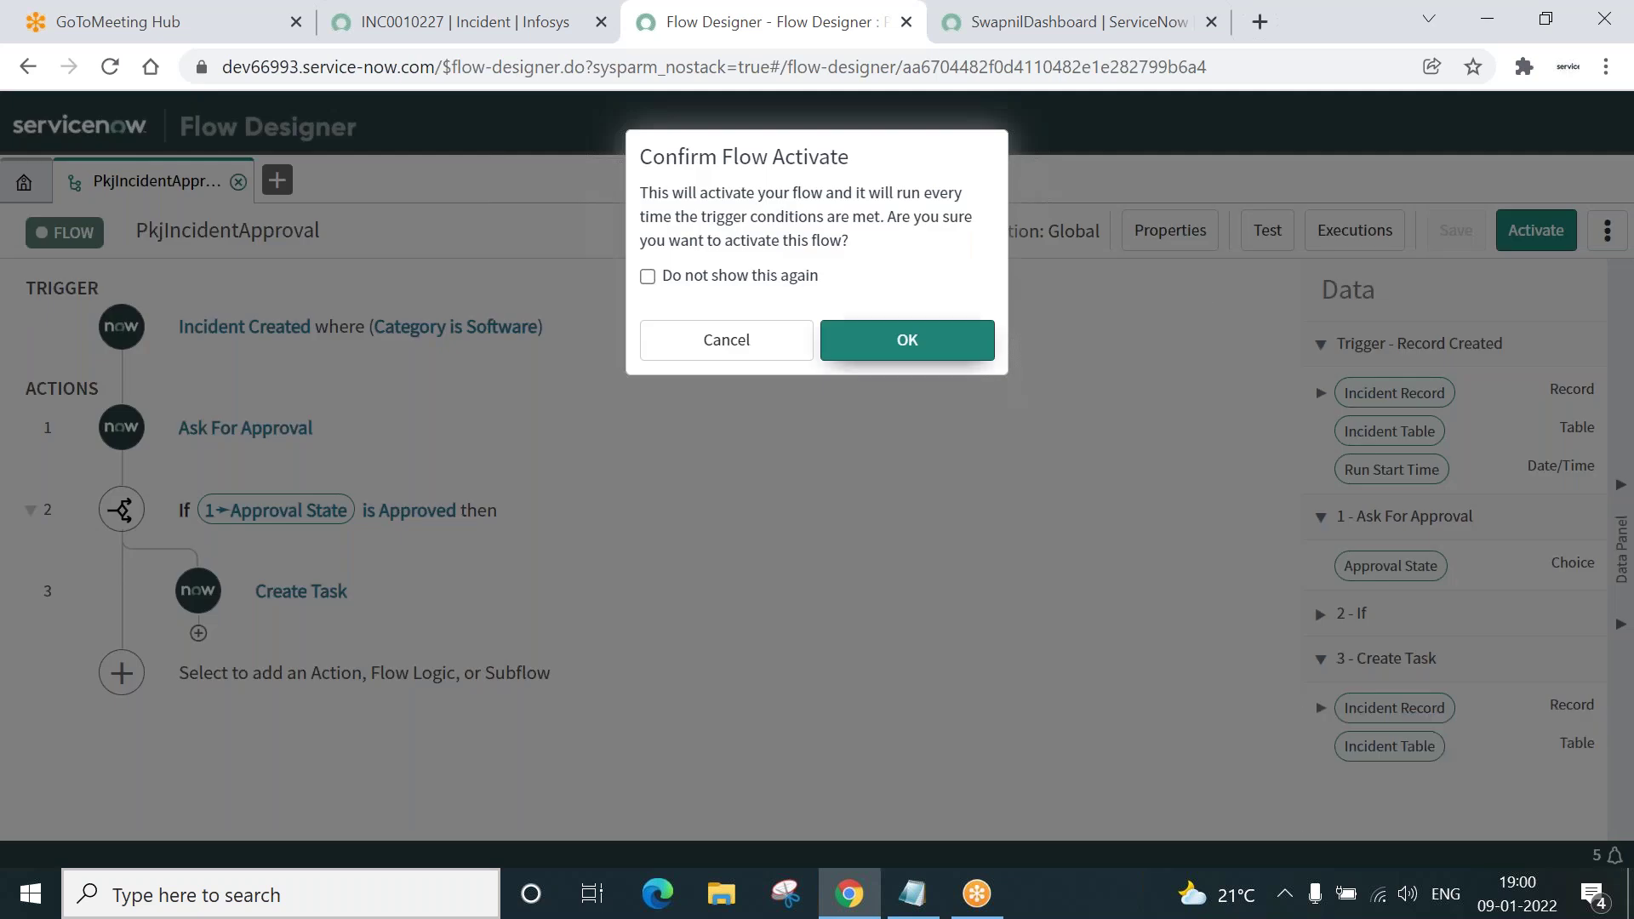
{"action": "left_click", "coordinate": [907, 340]}
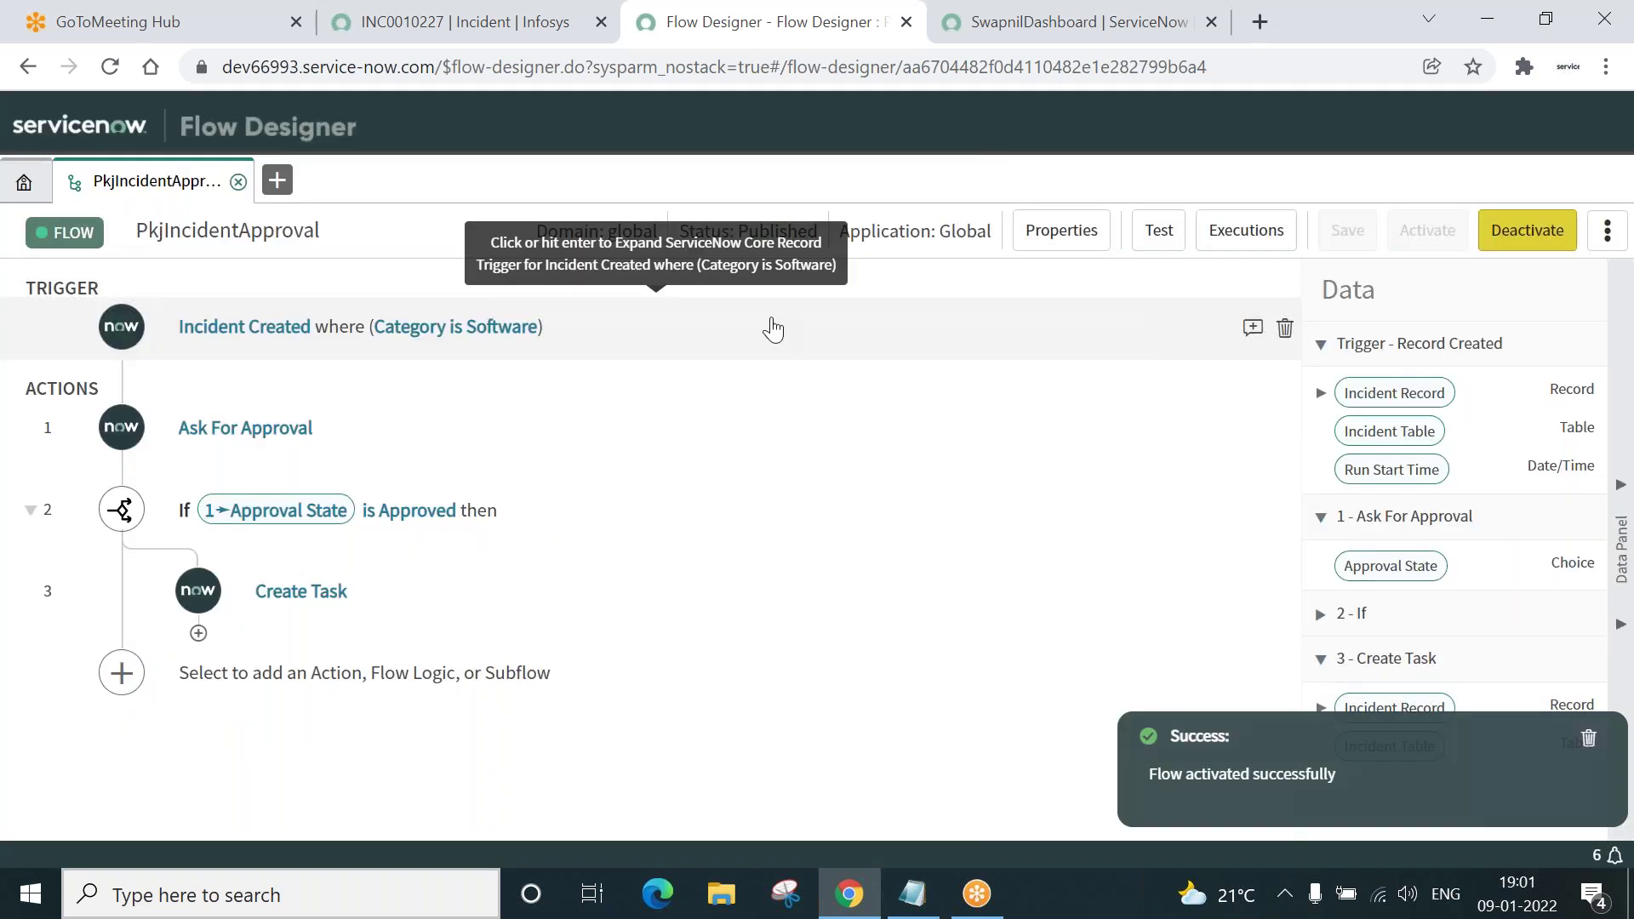
{"action": "left_click", "coordinate": [403, 30]}
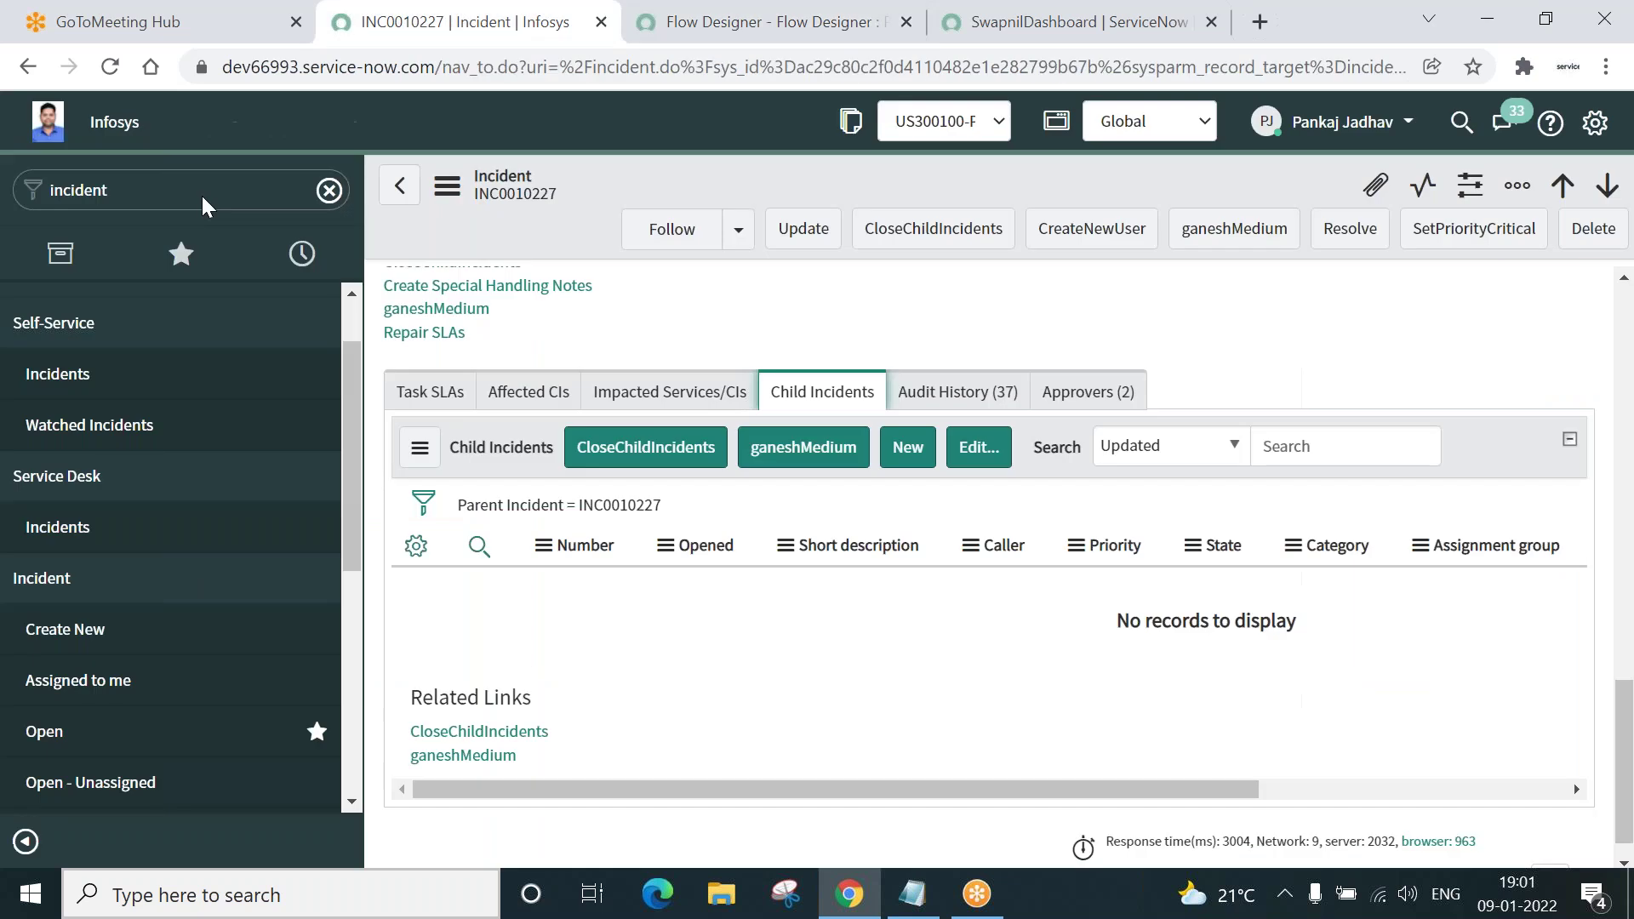
Start a new incident with Category Software, SwapnilGroup and short description '9-jan New INC -Test Child'.
{"action": "left_click", "coordinate": [68, 630]}
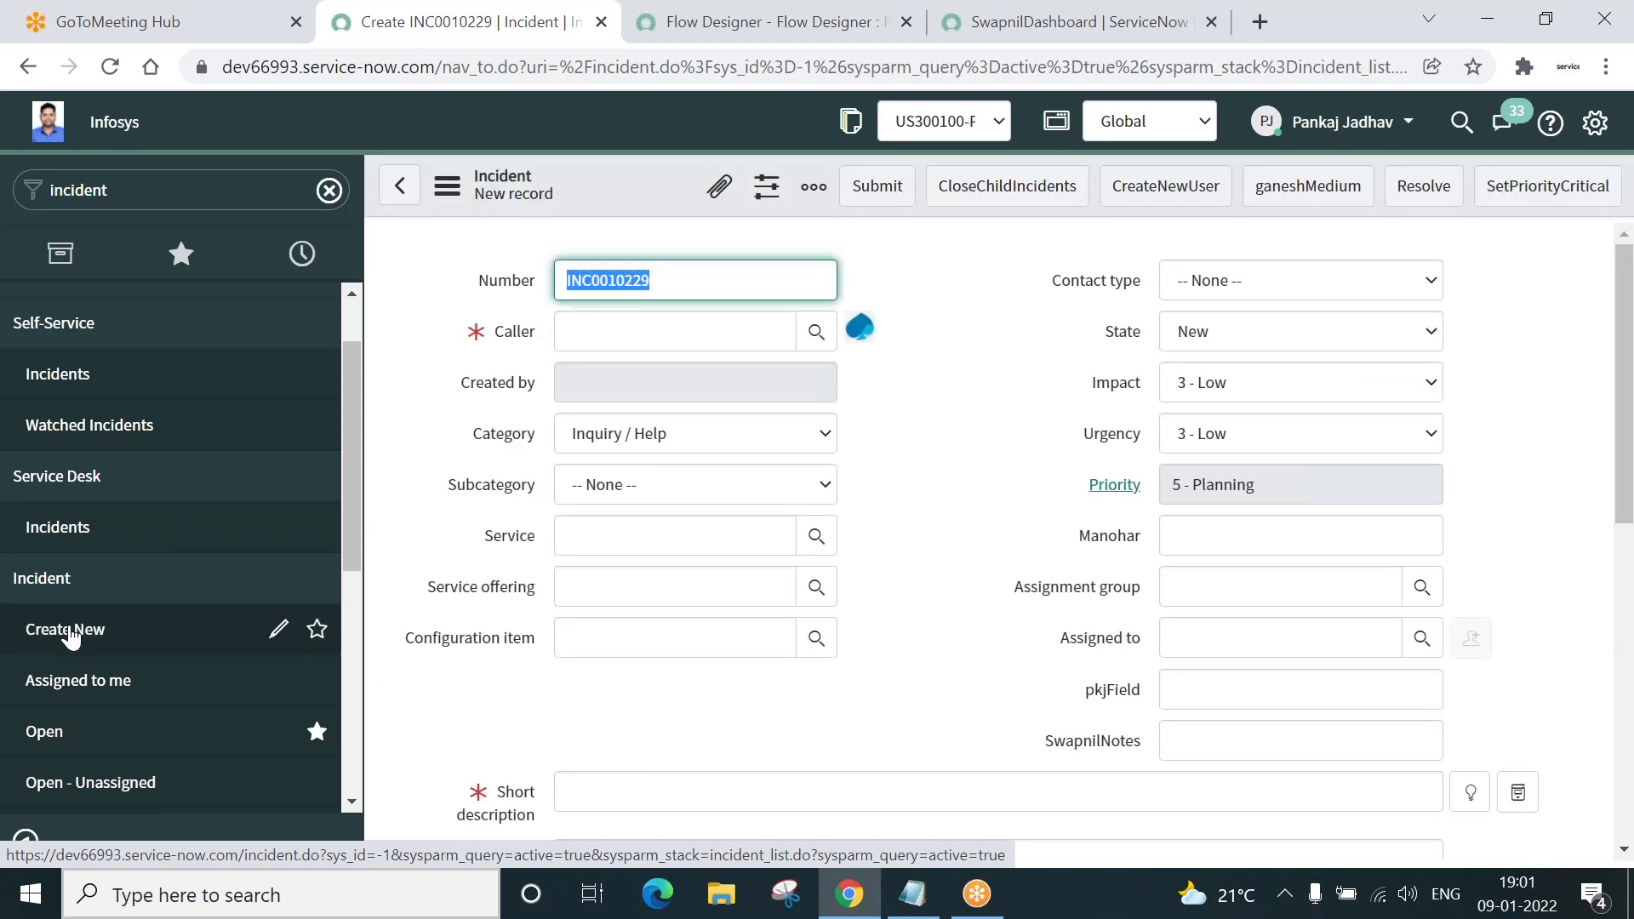
{"action": "left_click", "coordinate": [713, 430]}
{"action": "left_click", "coordinate": [644, 511]}
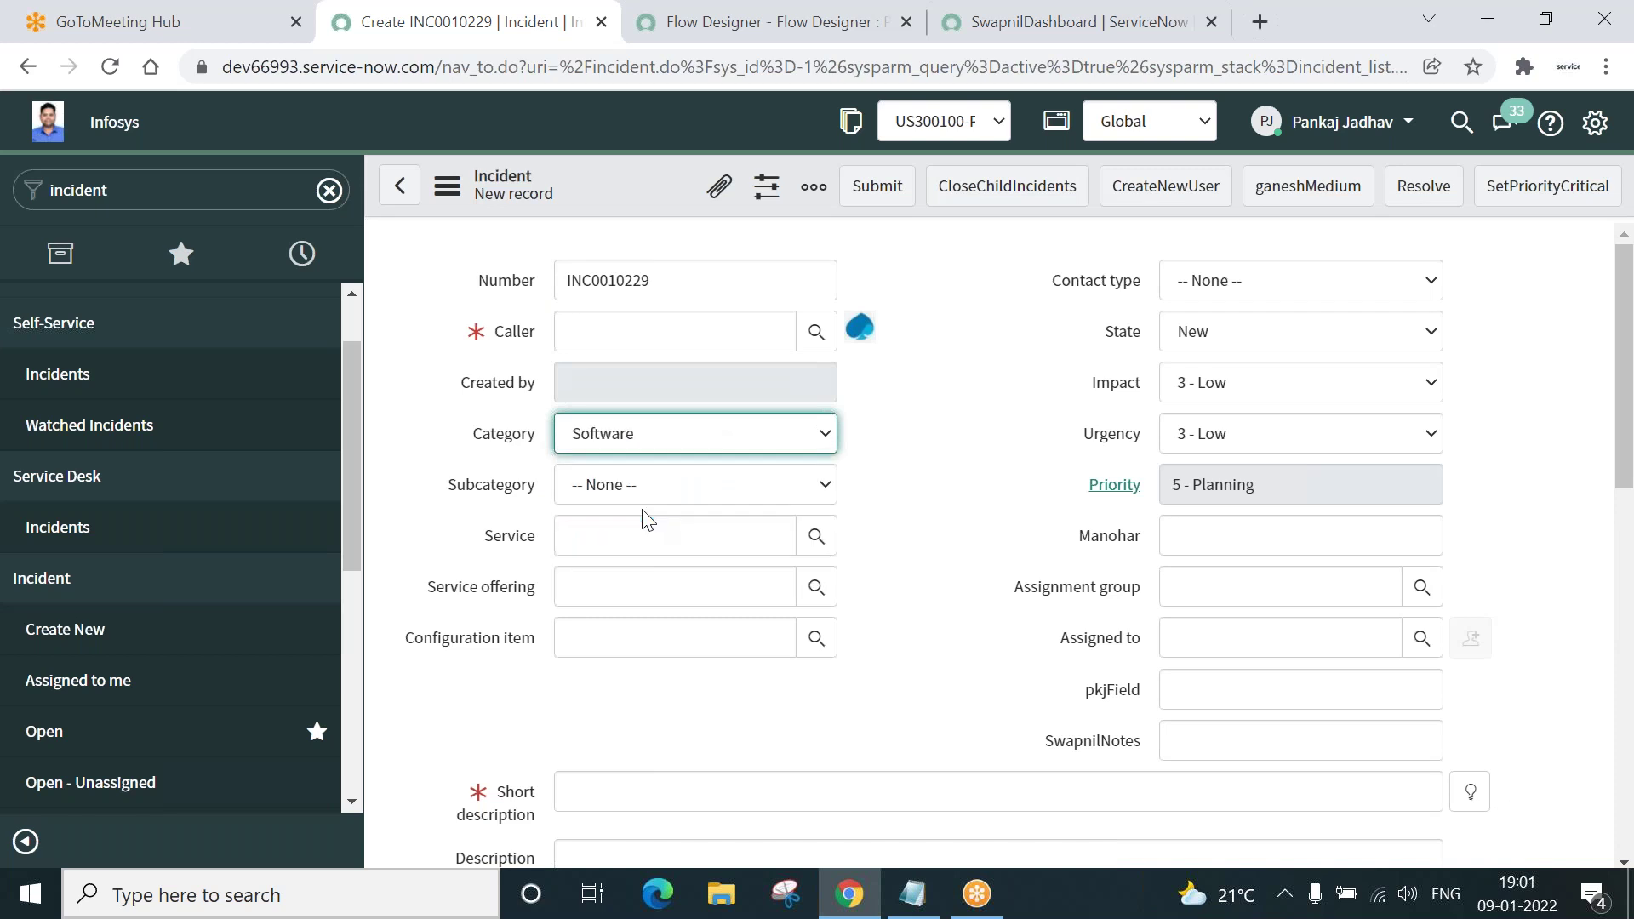
{"action": "left_click", "coordinate": [1345, 588]}
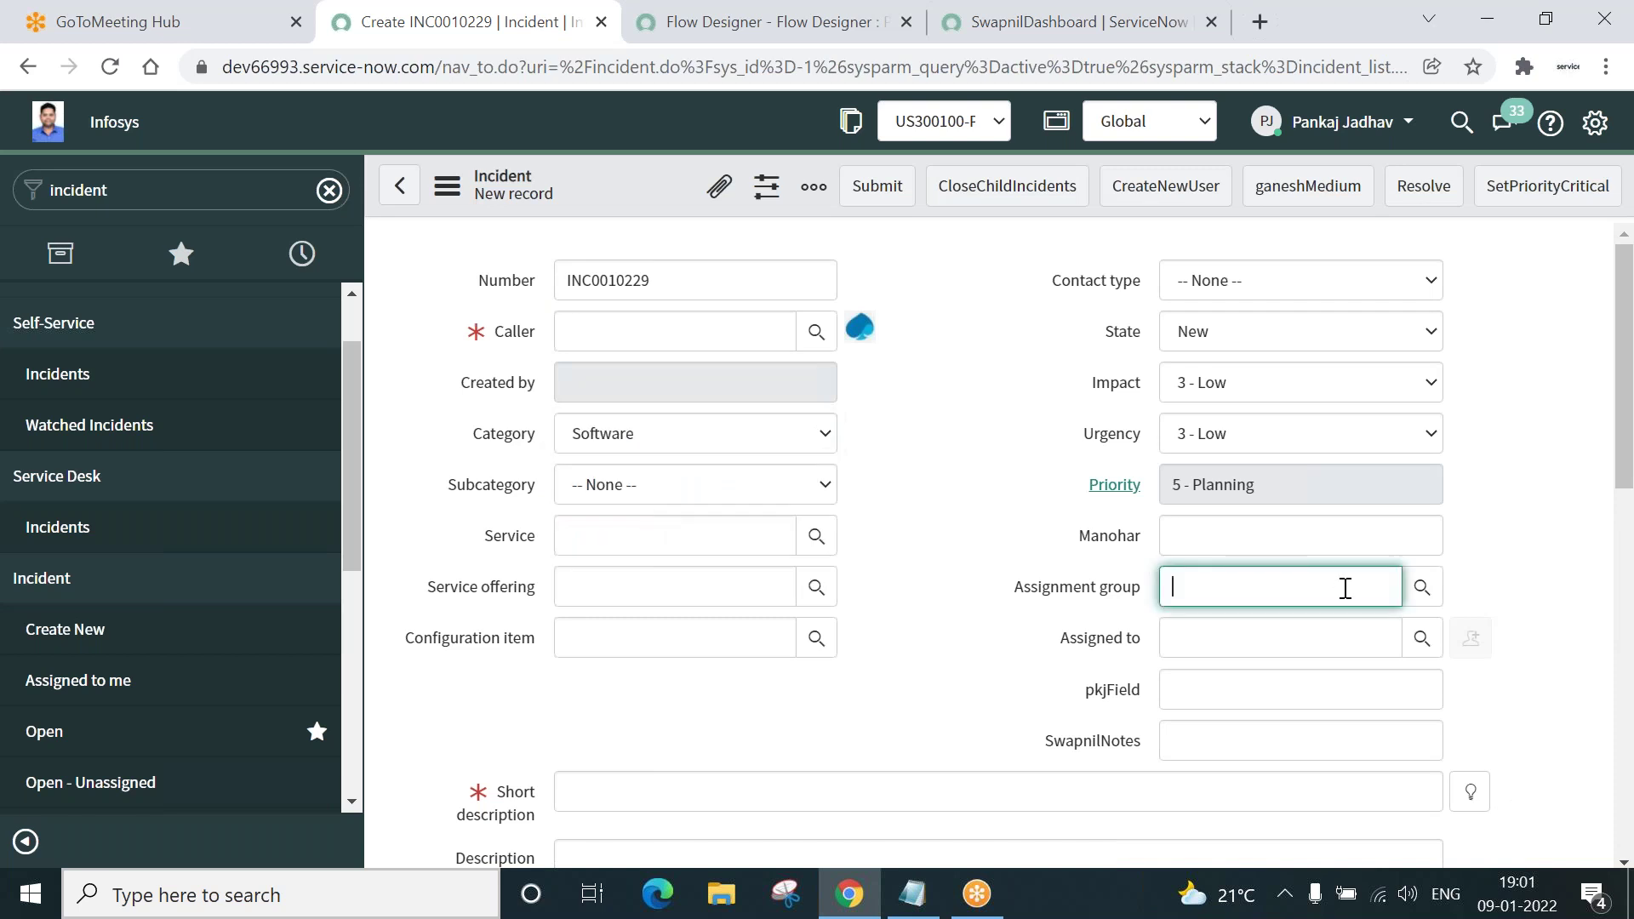
{"action": "type", "text": "sw"}
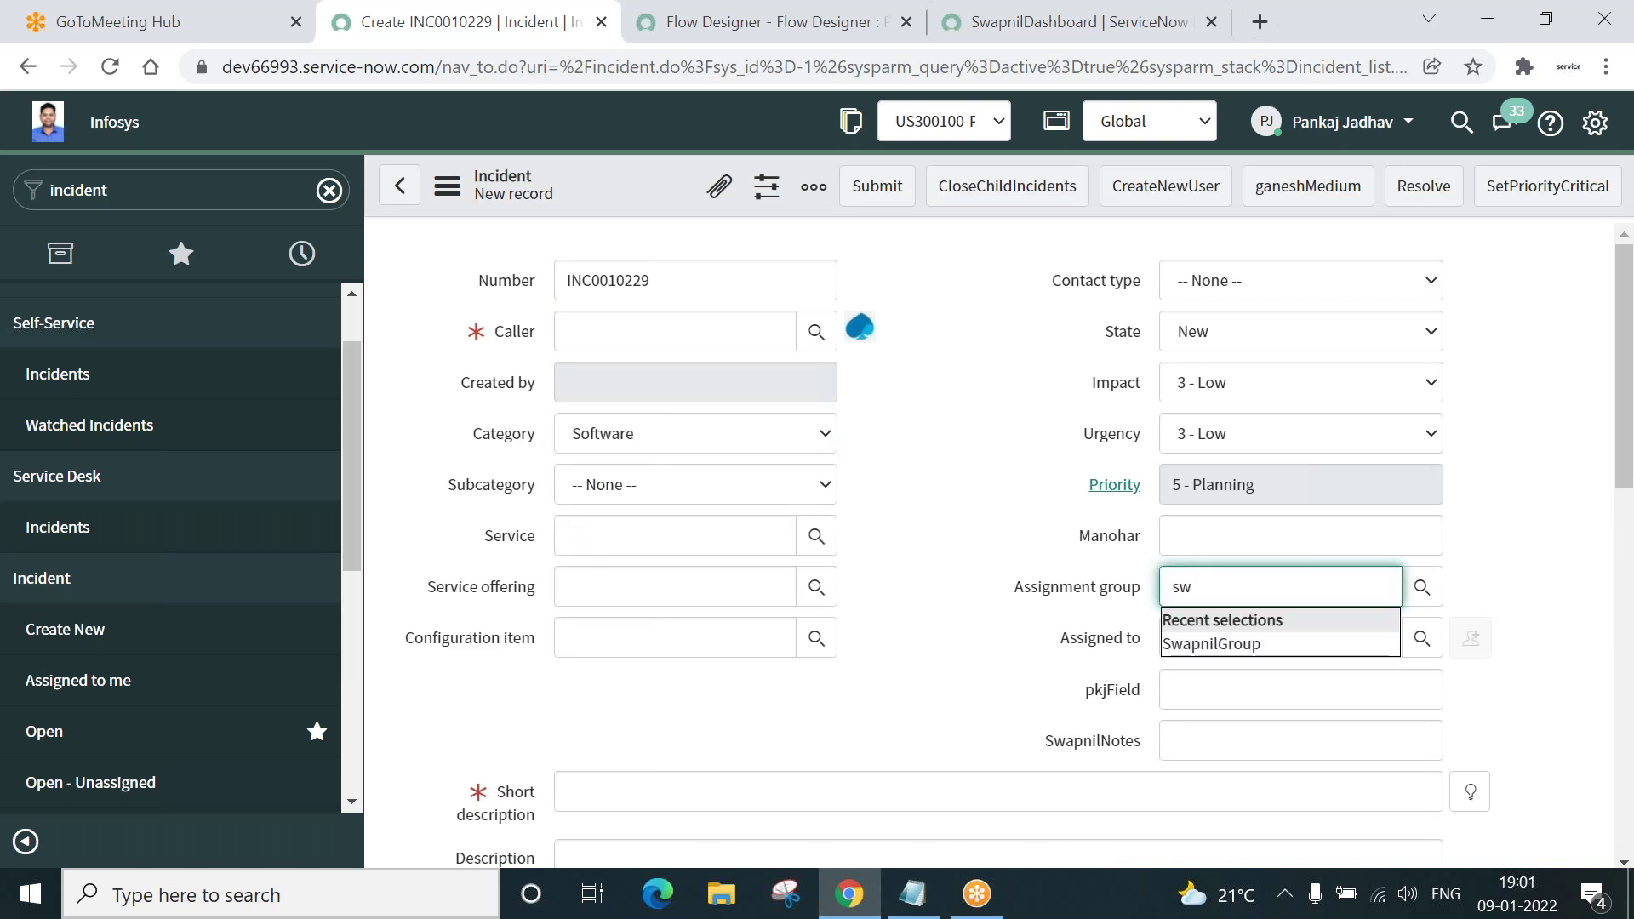
{"action": "left_click", "coordinate": [1225, 645]}
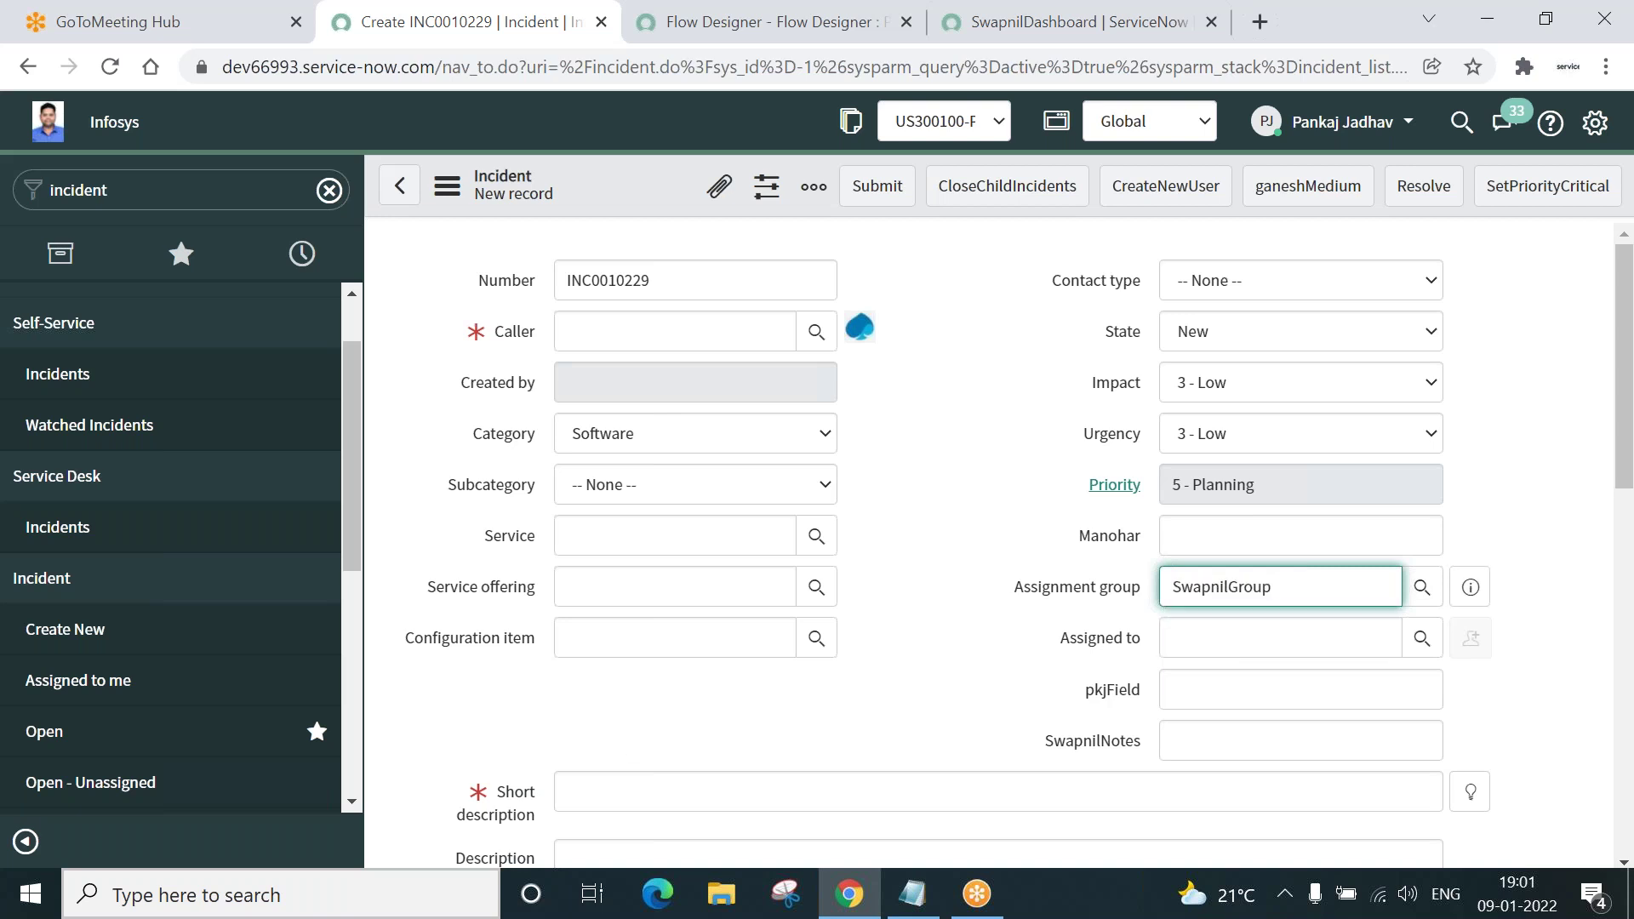
{"action": "type", "text": "9-"}
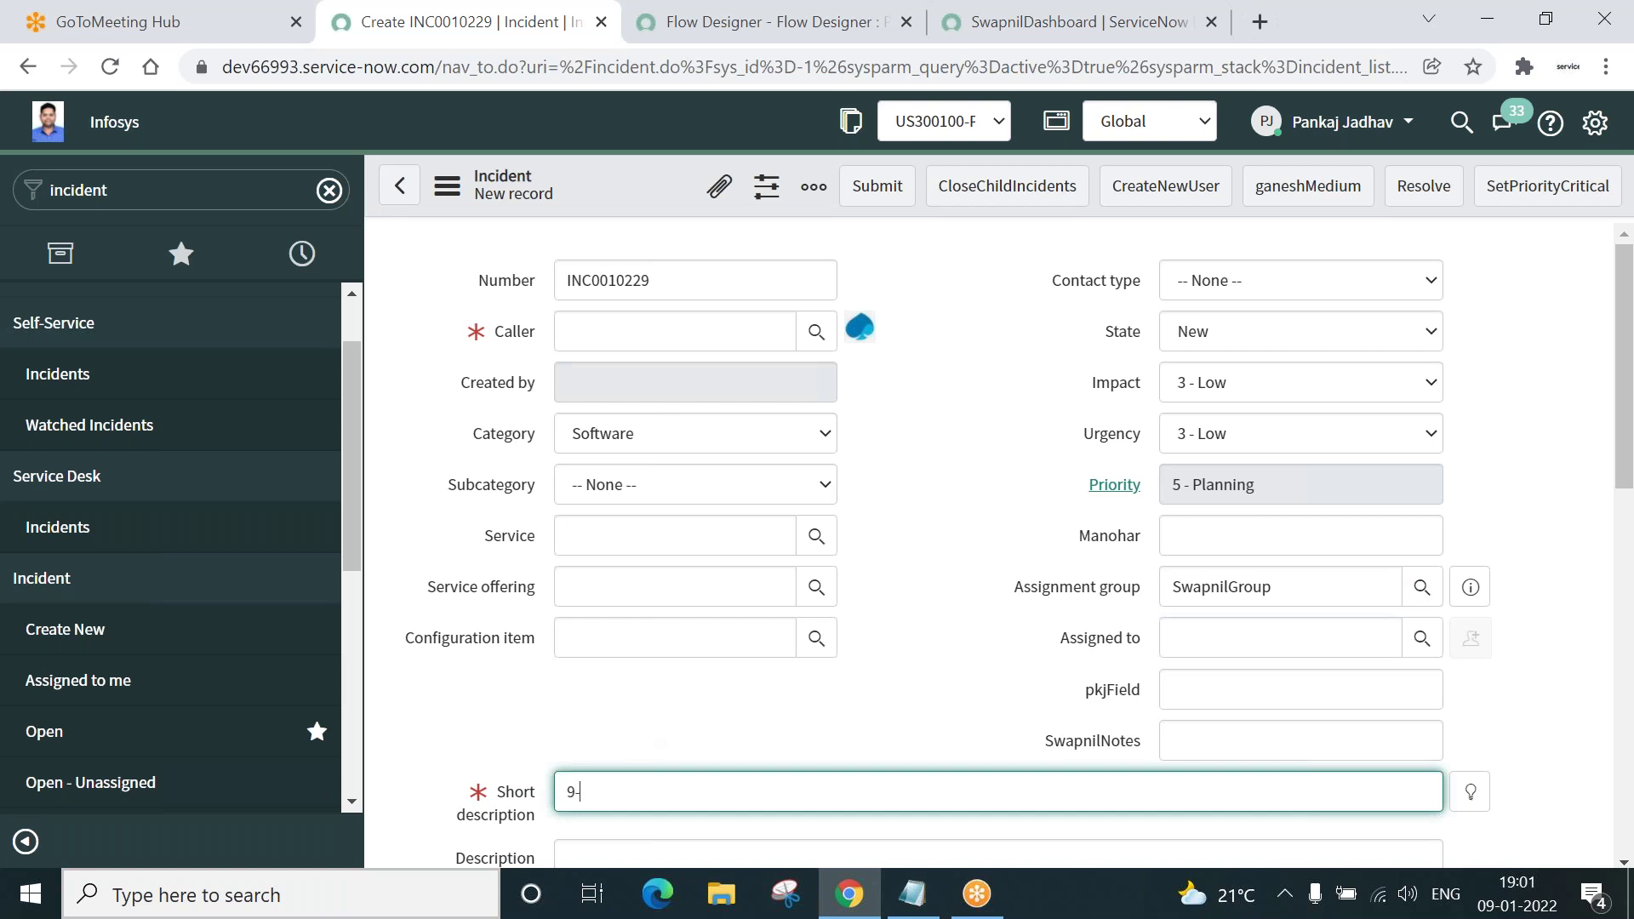
{"action": "type", "text": "jan New INC -Test Child"}
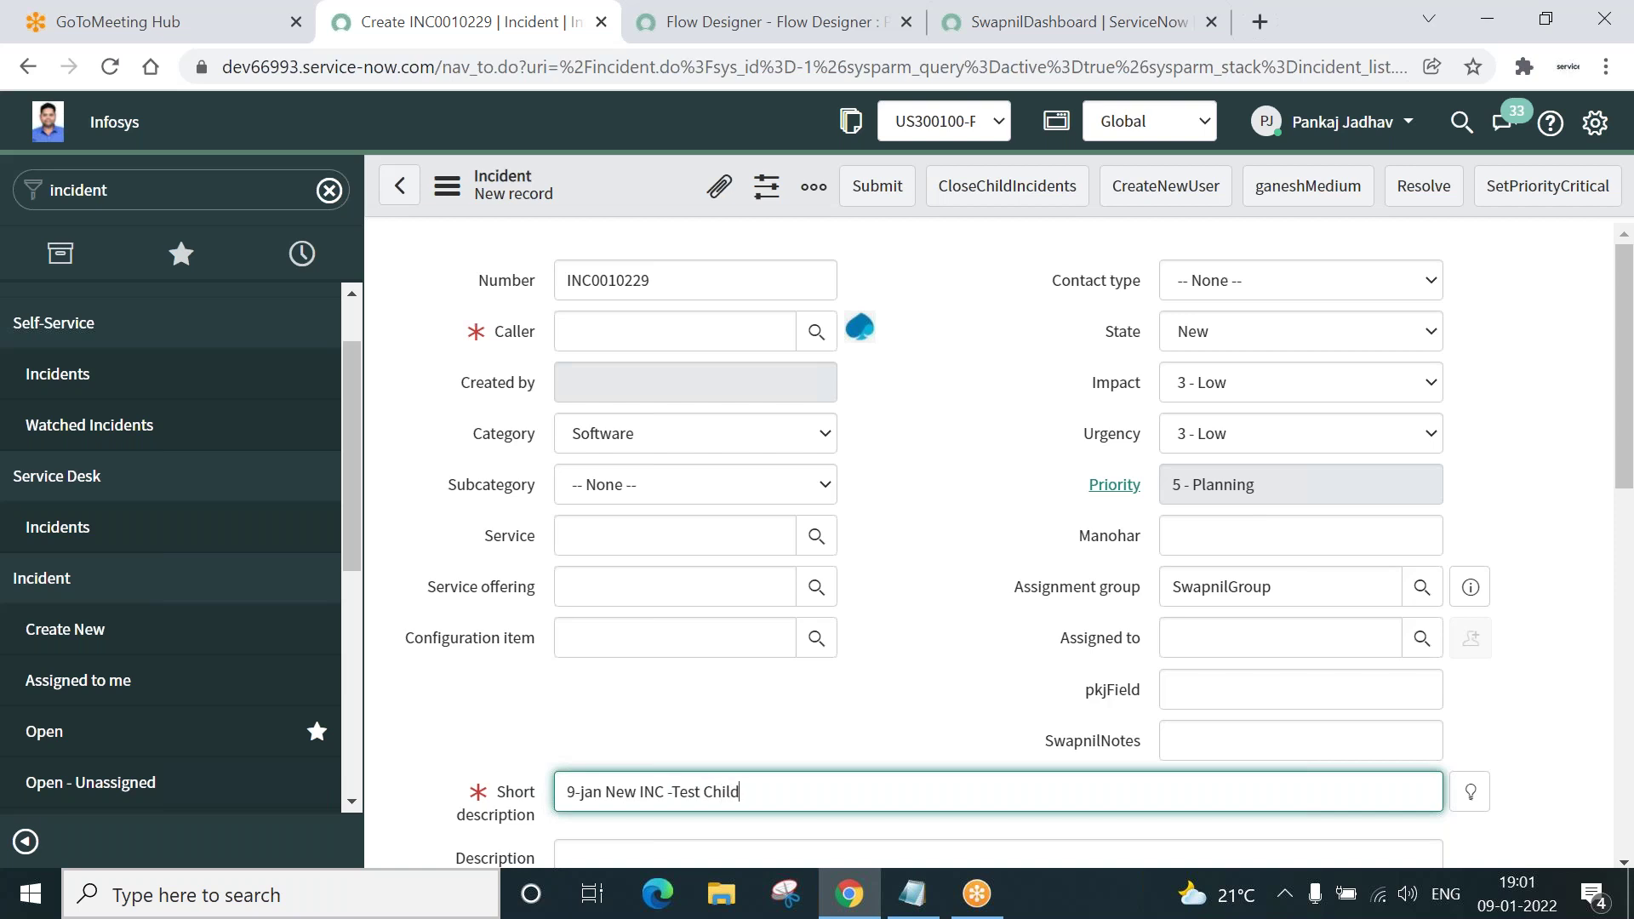
Fill in the caller from recent selections and save incident INC0010229.
{"action": "right_click", "coordinate": [656, 192]}
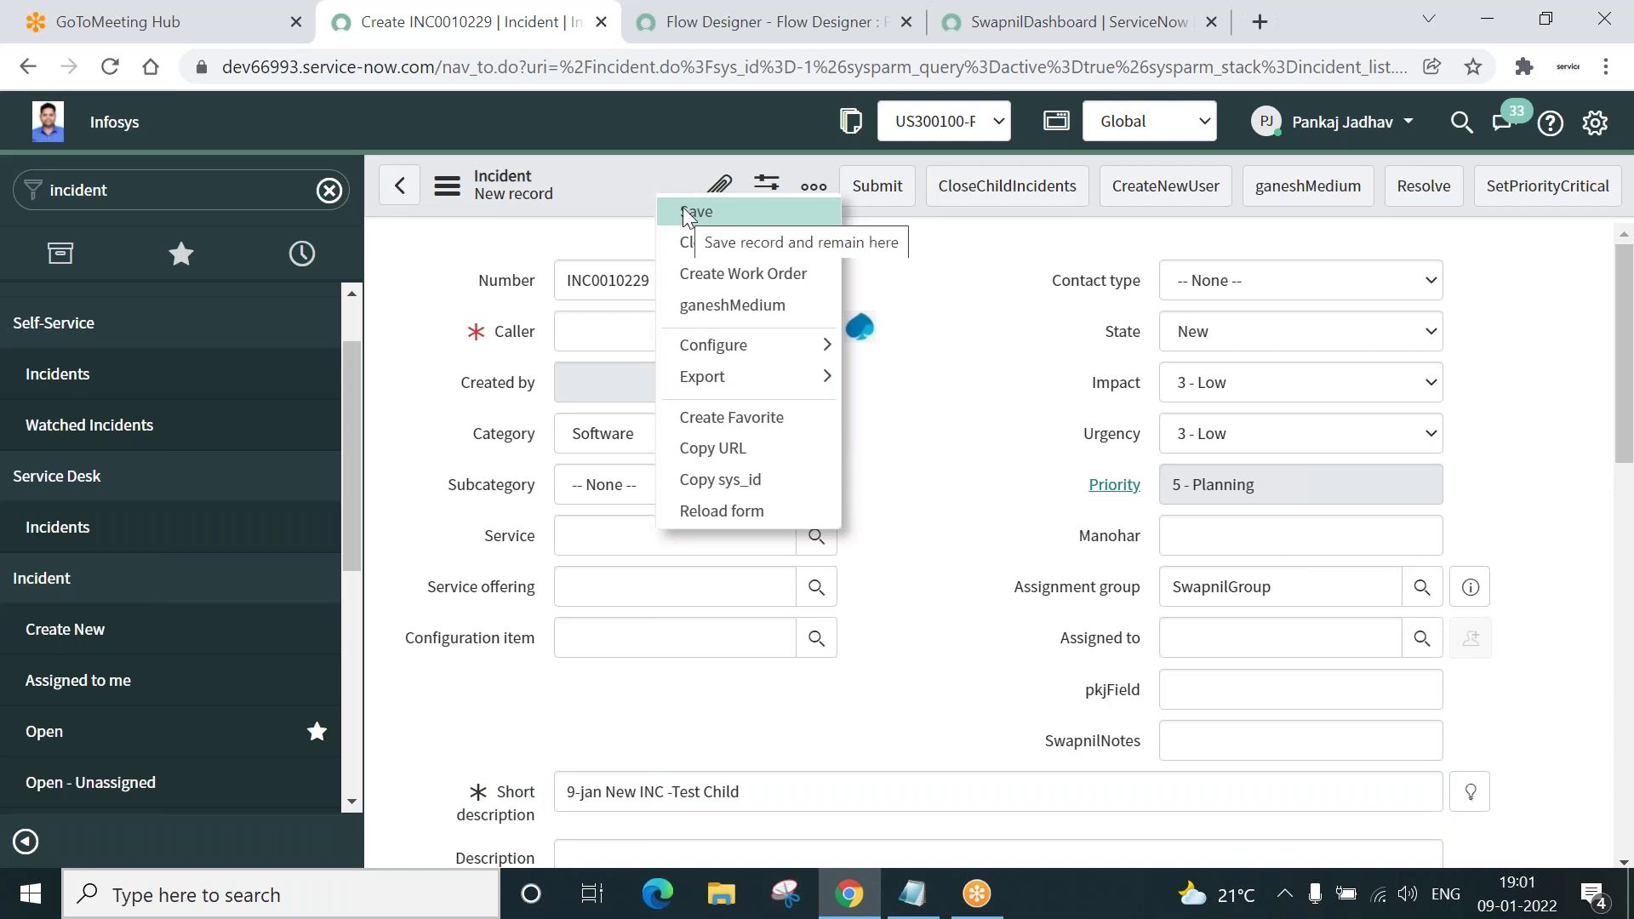
{"action": "left_click", "coordinate": [689, 213]}
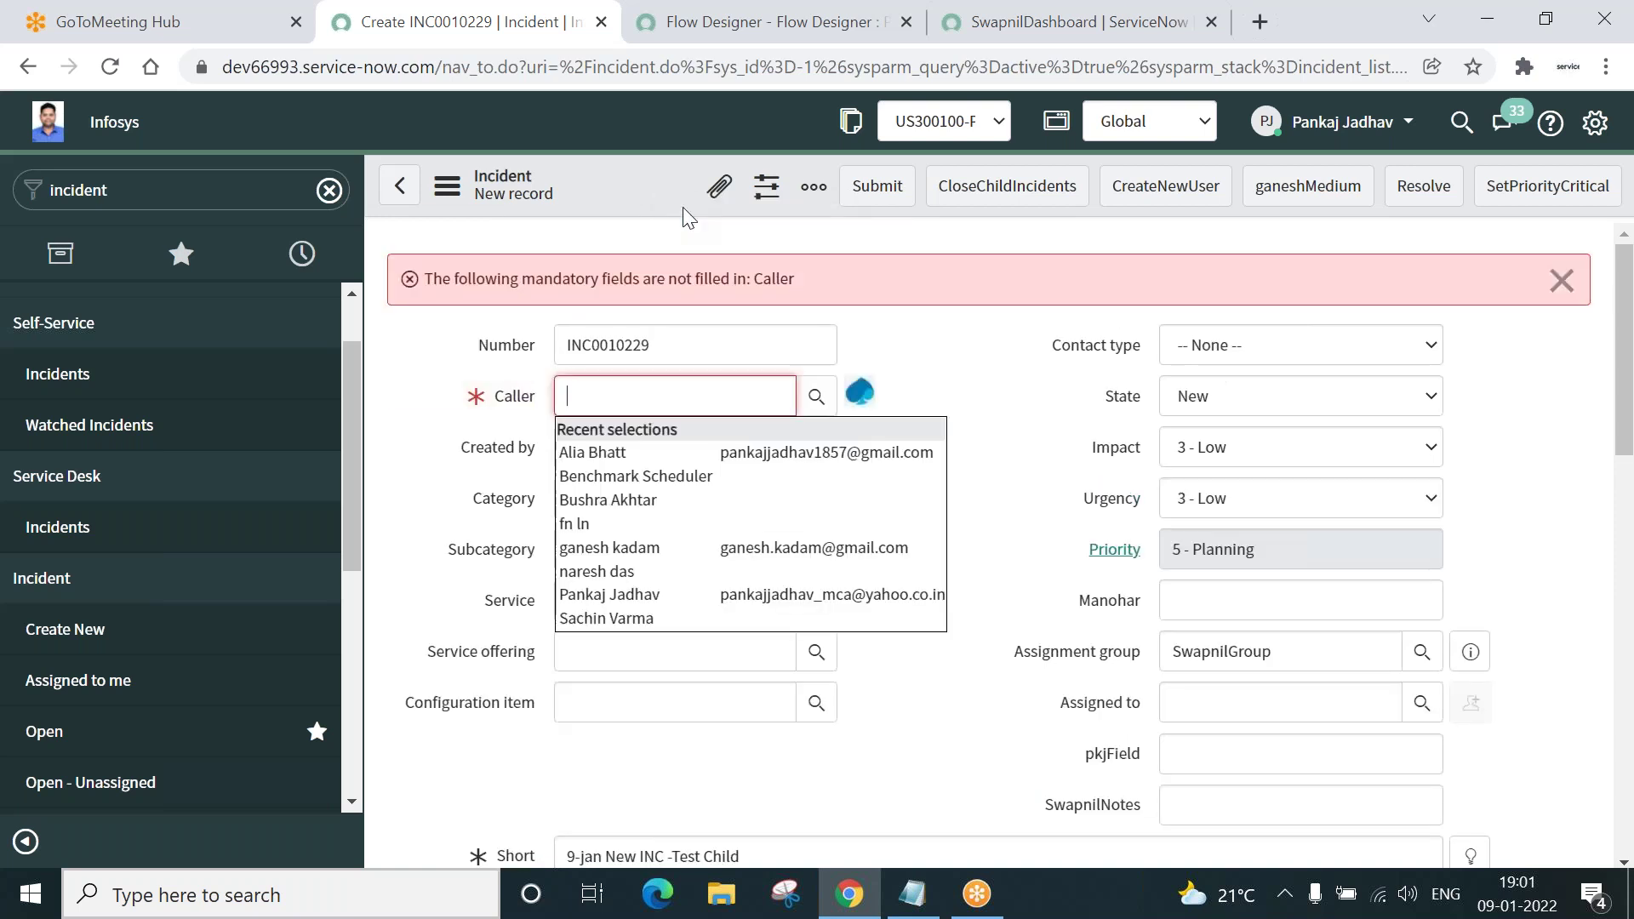
{"action": "left_click", "coordinate": [587, 453]}
{"action": "right_click", "coordinate": [638, 194]}
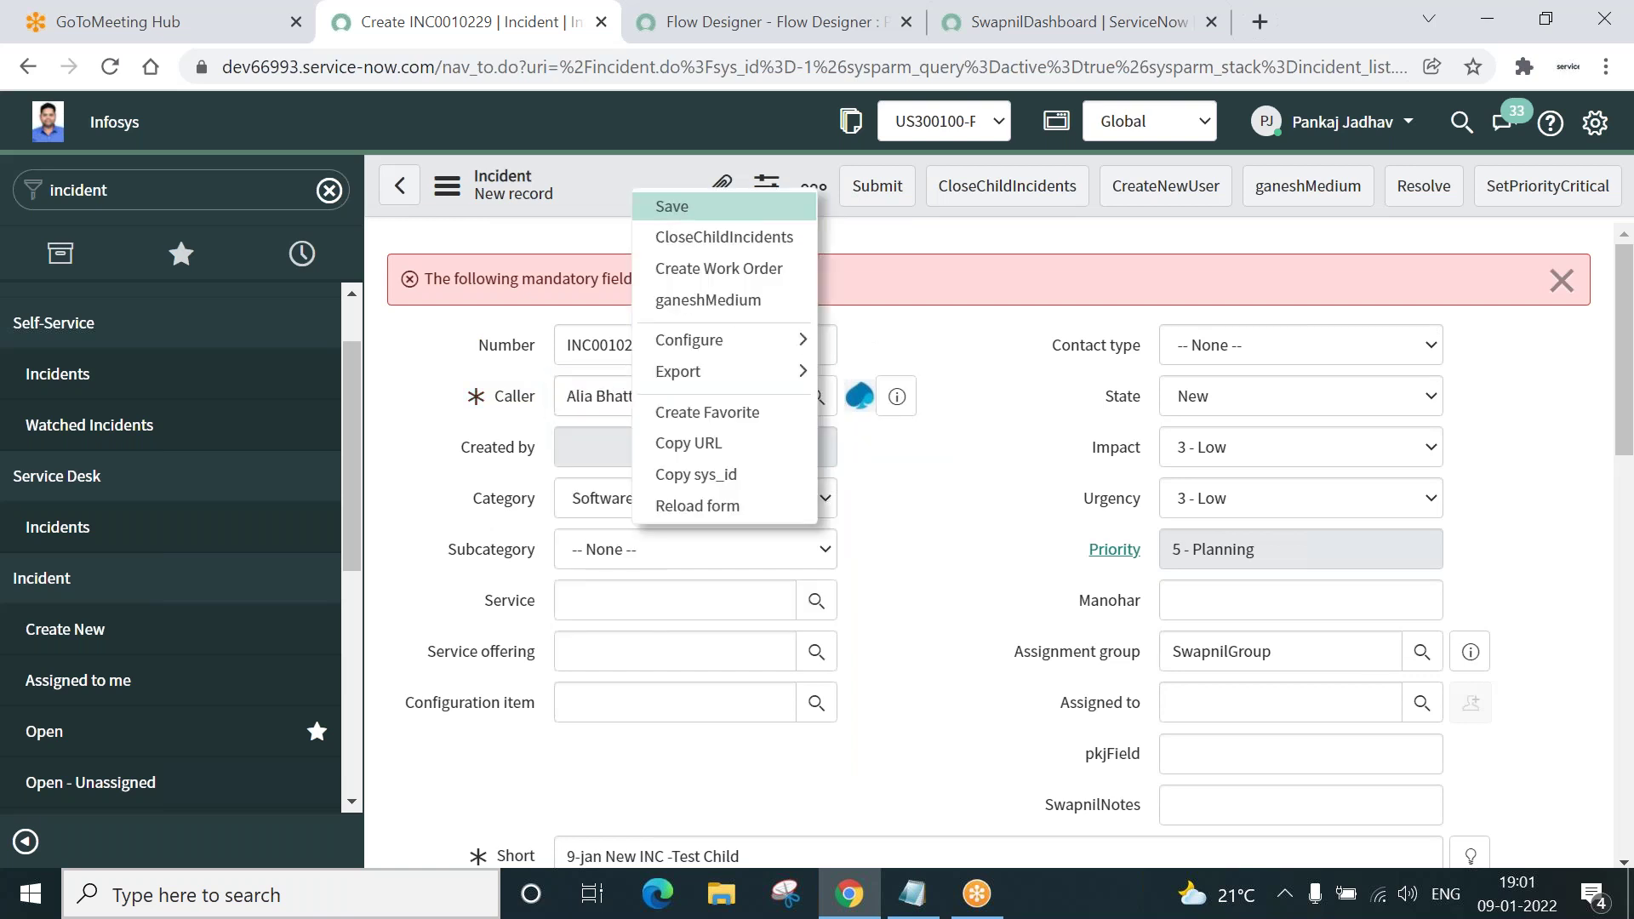
{"action": "left_click", "coordinate": [640, 205]}
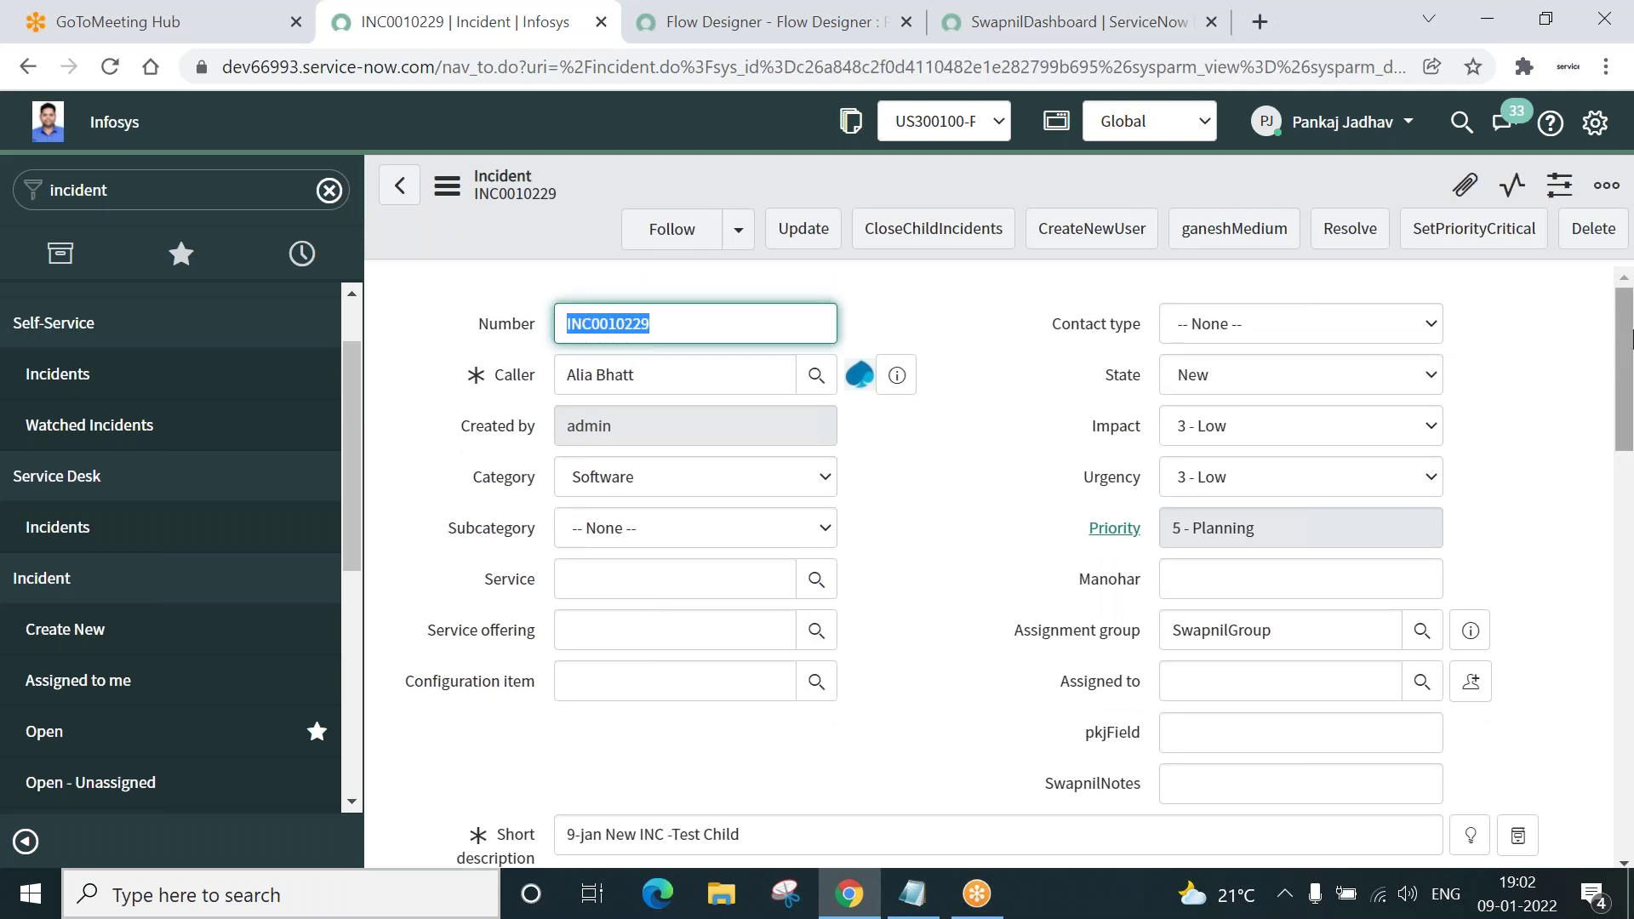
In INC0010229's Approvers list, select the second approver's row and apply Approve.
{"action": "left_click_drag", "start_coordinate": [1629, 338], "coordinate": [1627, 744]}
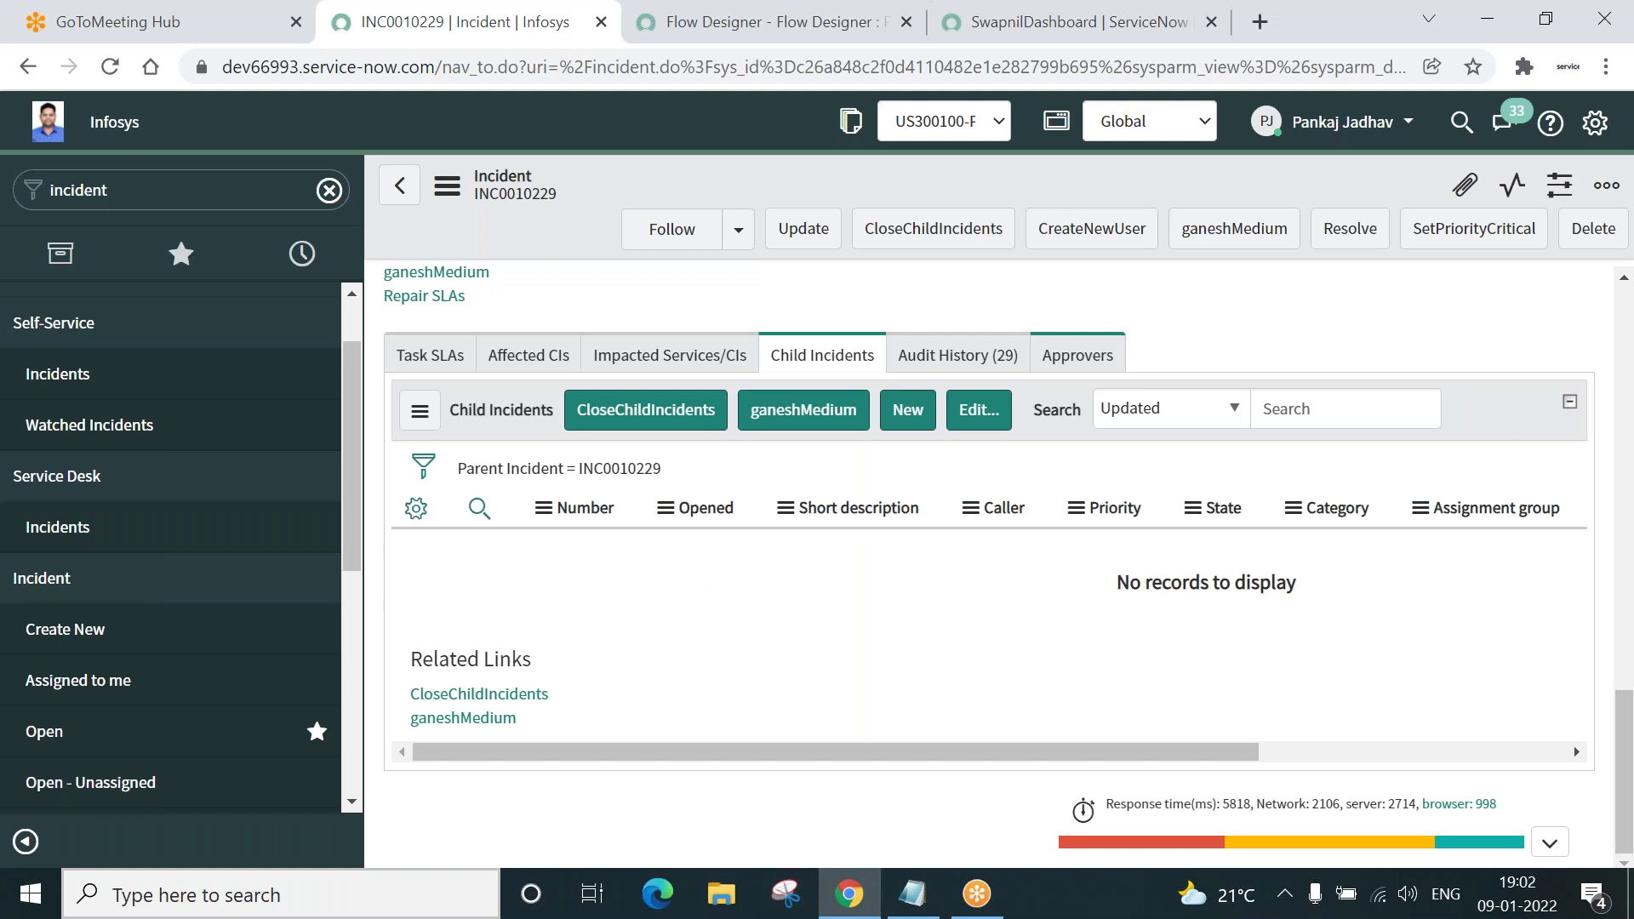
{"action": "left_click", "coordinate": [1079, 357]}
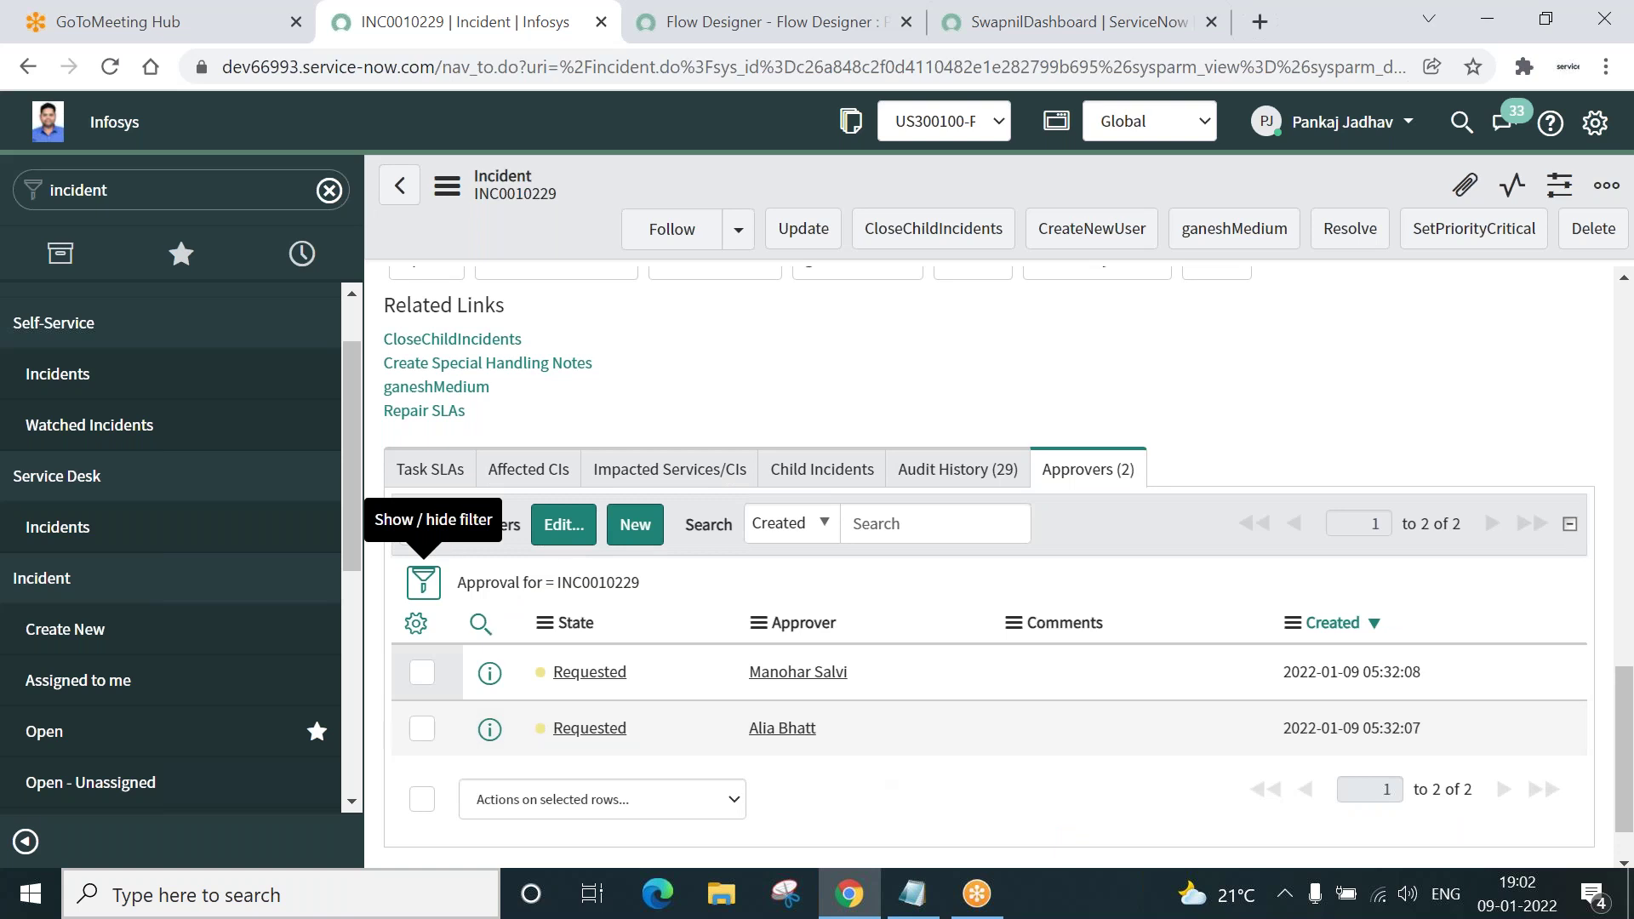
{"action": "left_click", "coordinate": [422, 729]}
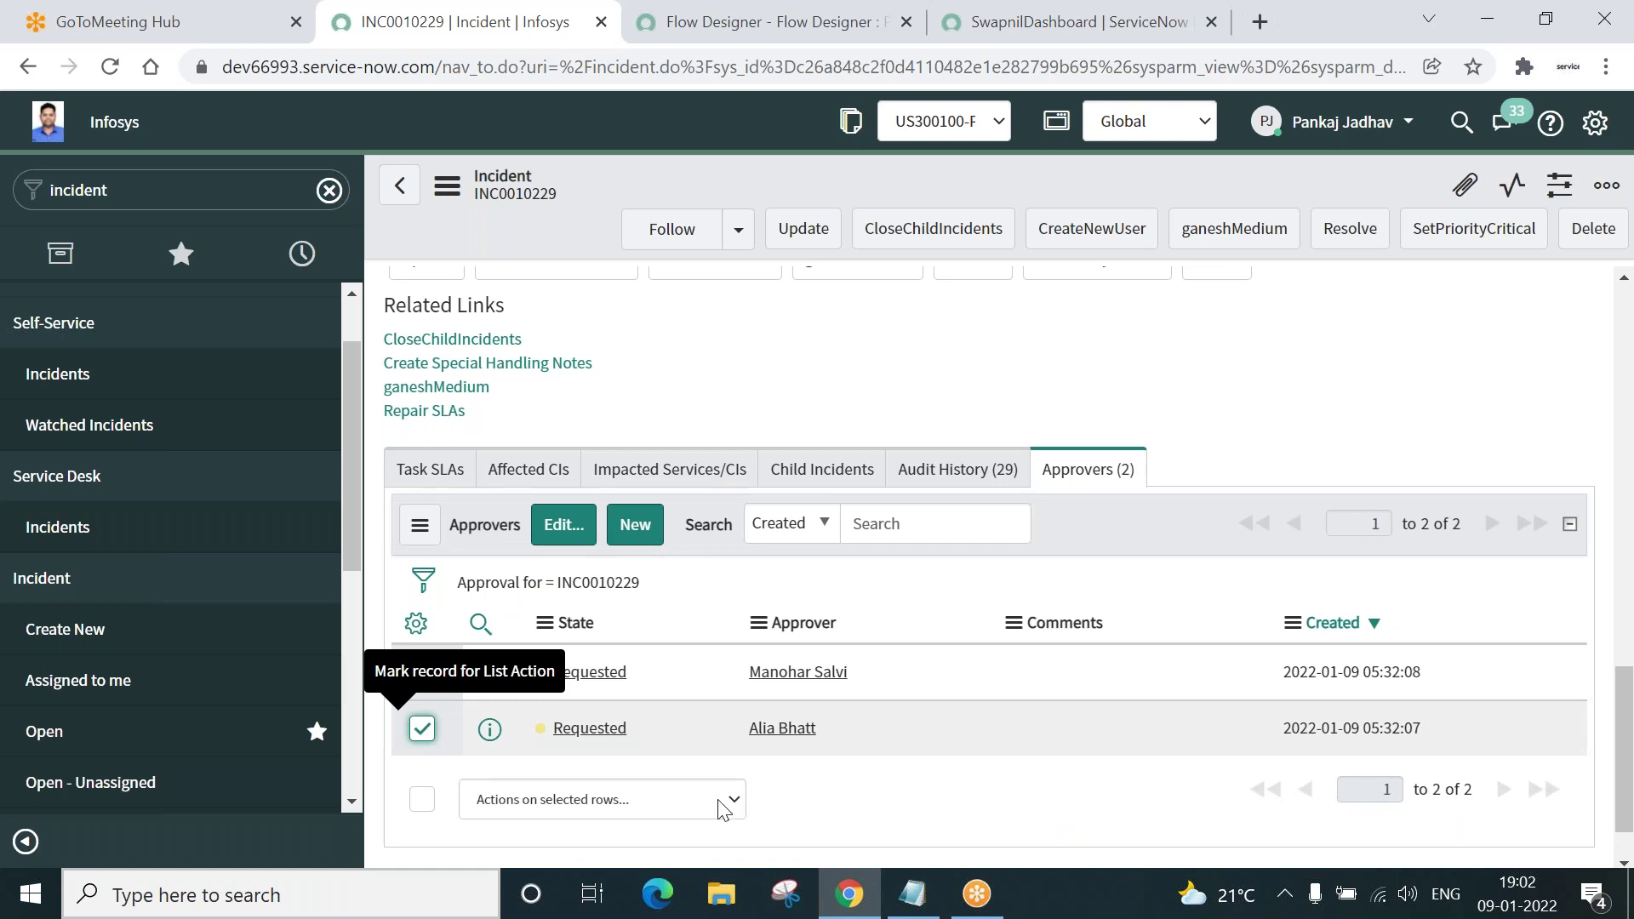
{"action": "left_click", "coordinate": [722, 808]}
{"action": "scroll", "coordinate": [603, 477], "scroll_direction": "down", "scroll_amount": 1}
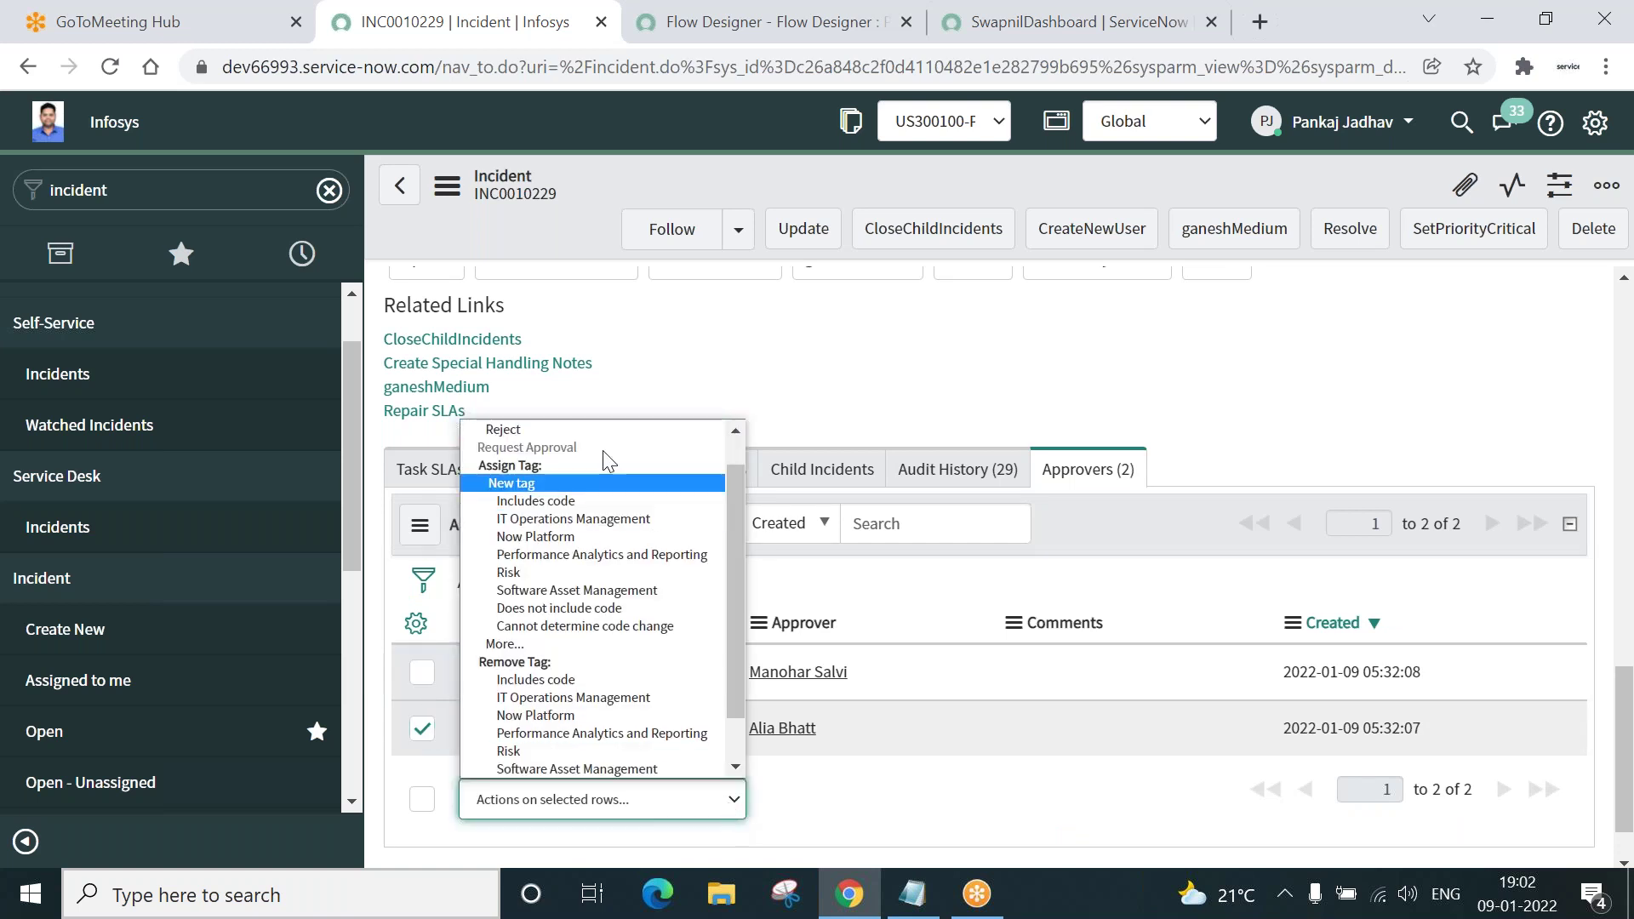
{"action": "scroll", "coordinate": [738, 446], "scroll_direction": "up", "scroll_amount": 1}
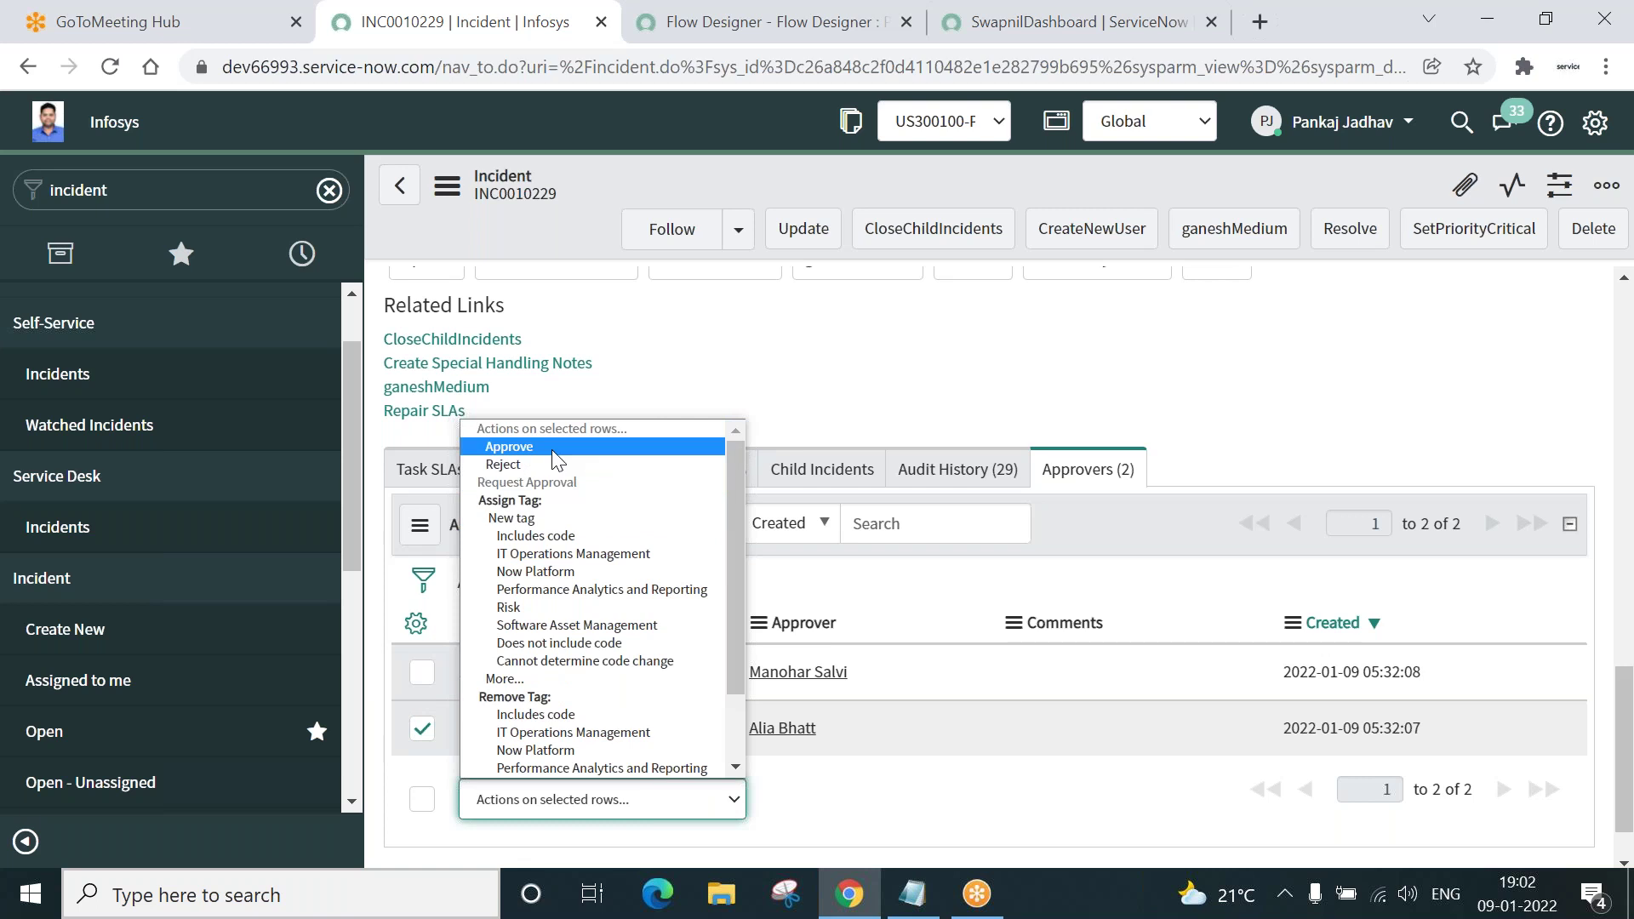
{"action": "left_click", "coordinate": [551, 448]}
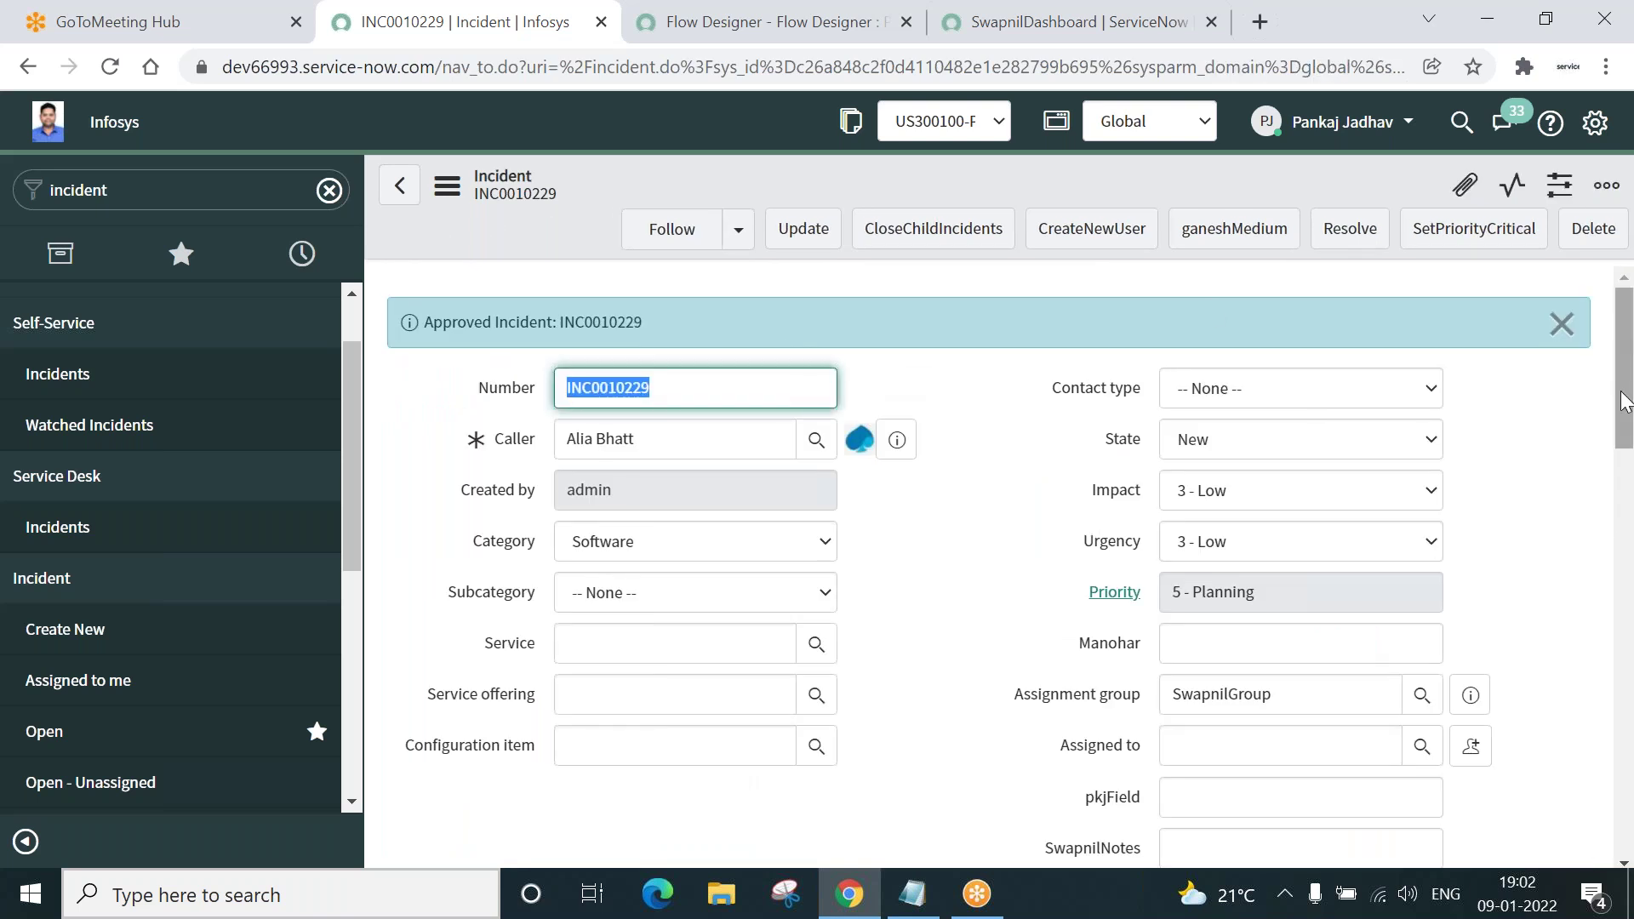
Open INC0010229's Child Incidents list and refresh it to reveal INC0010230.
{"action": "left_click_drag", "start_coordinate": [1625, 400], "coordinate": [1627, 816]}
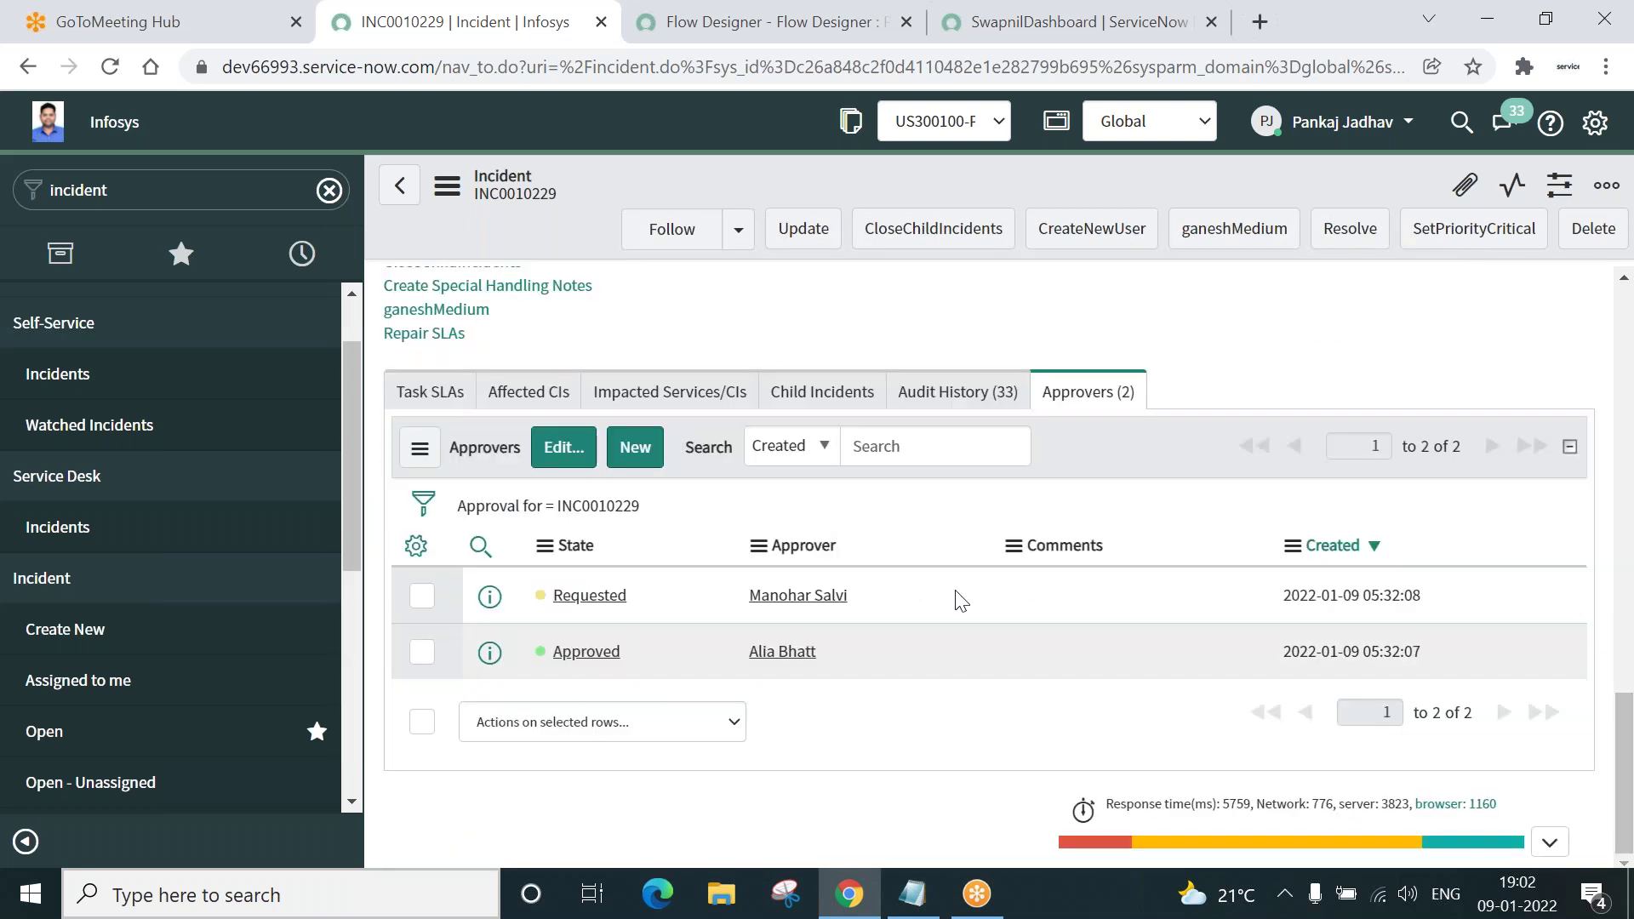
{"action": "left_click", "coordinate": [841, 393]}
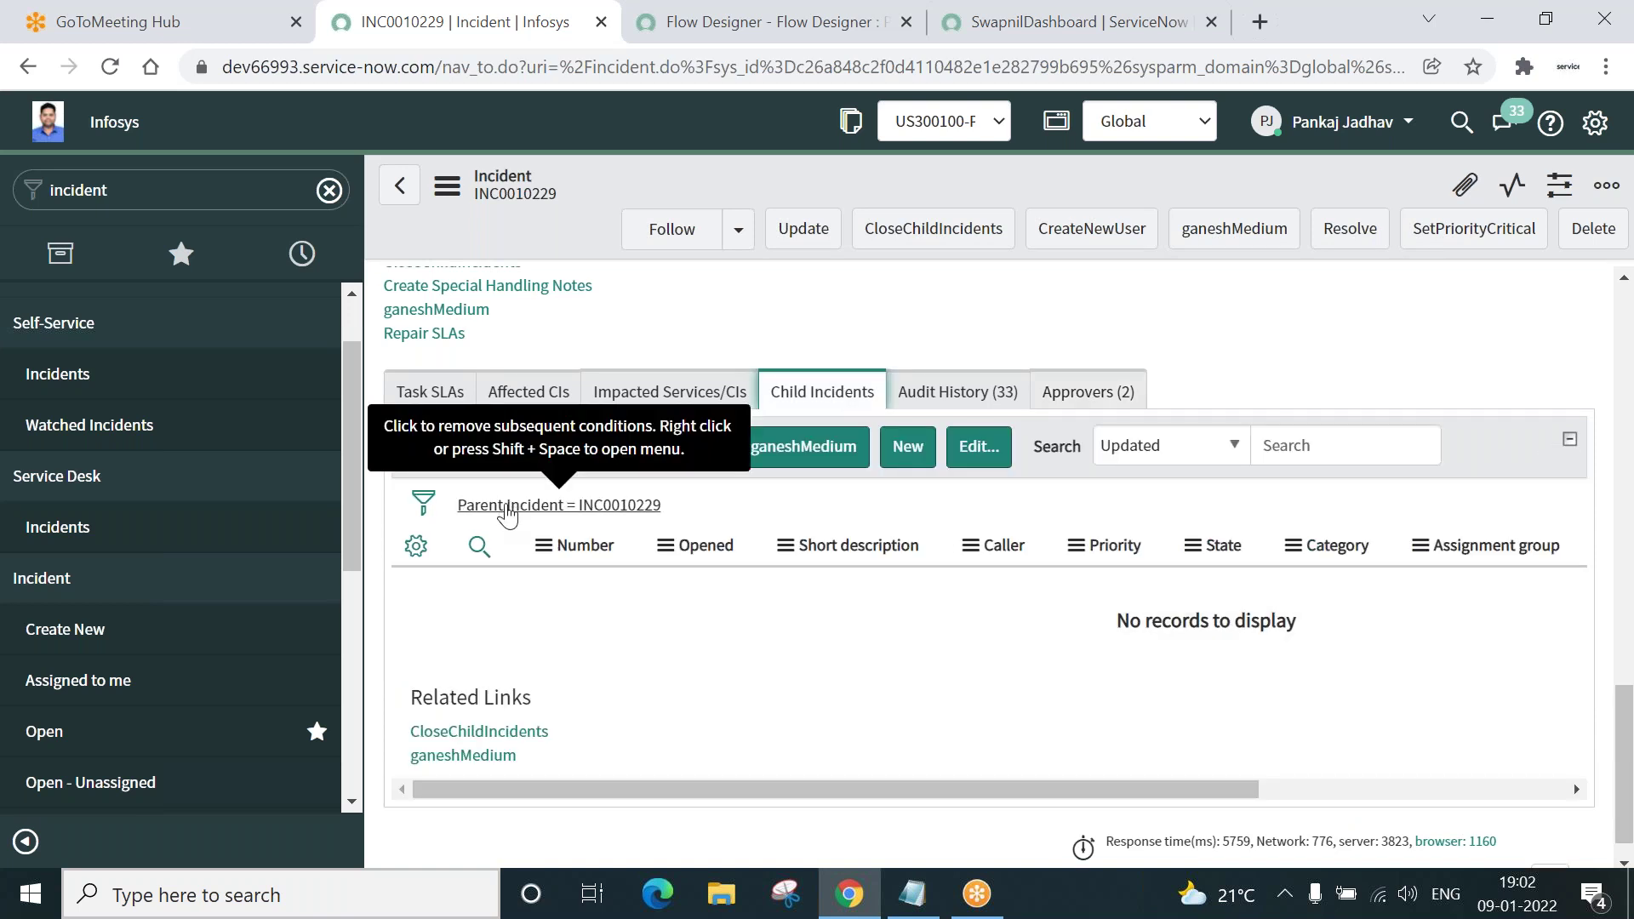
{"action": "key", "text": "Tab"}
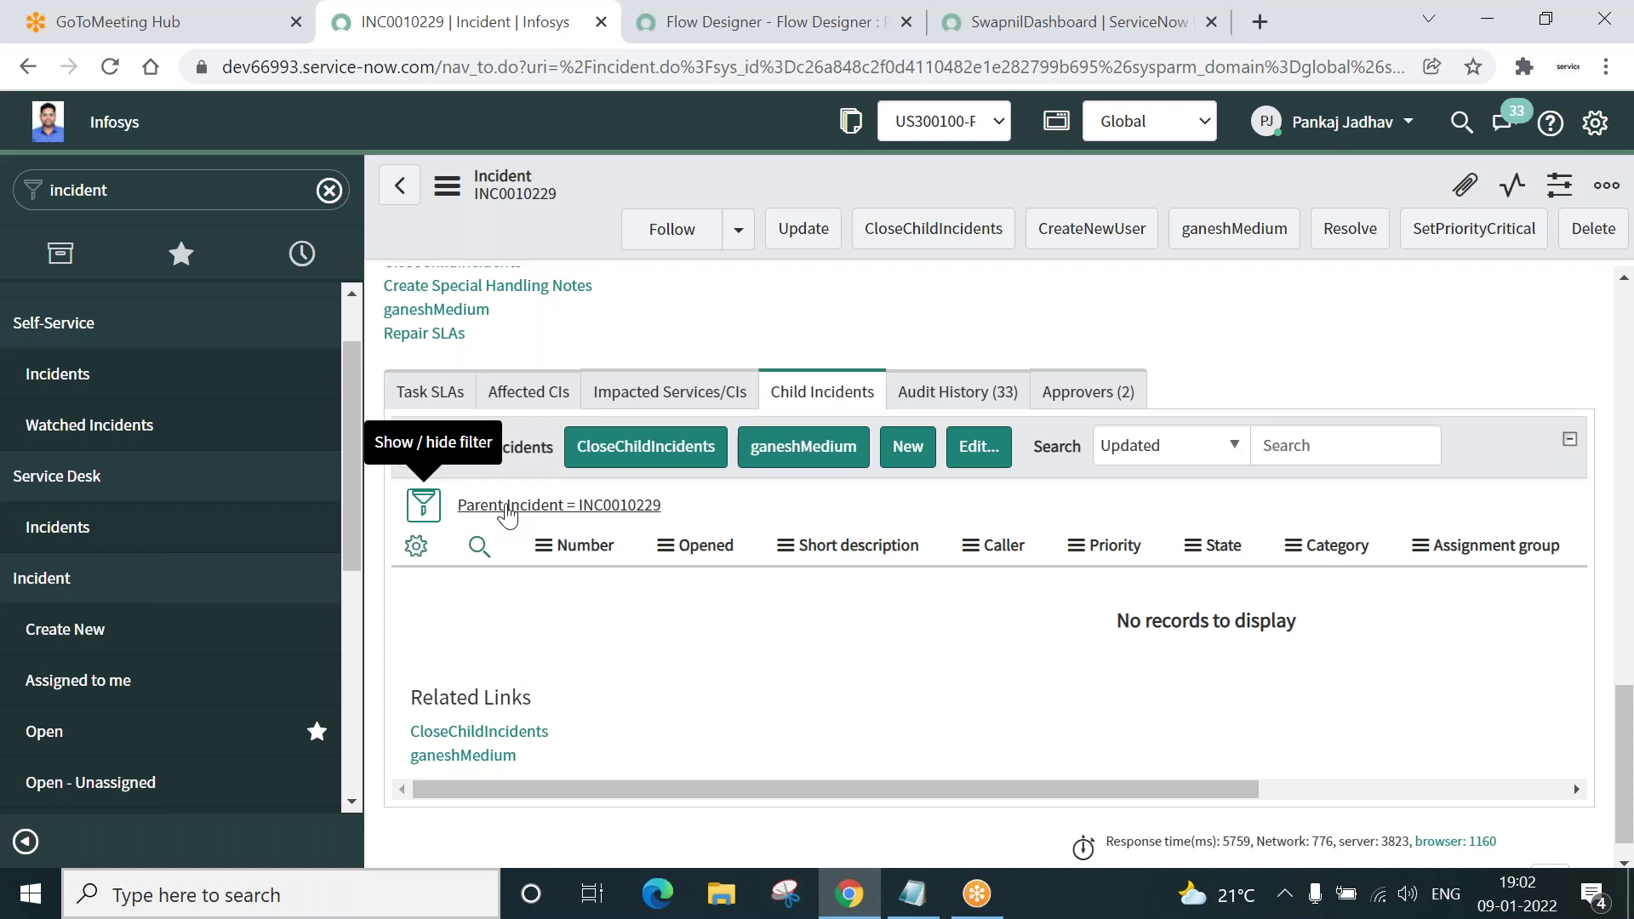
{"action": "left_click", "coordinate": [507, 507]}
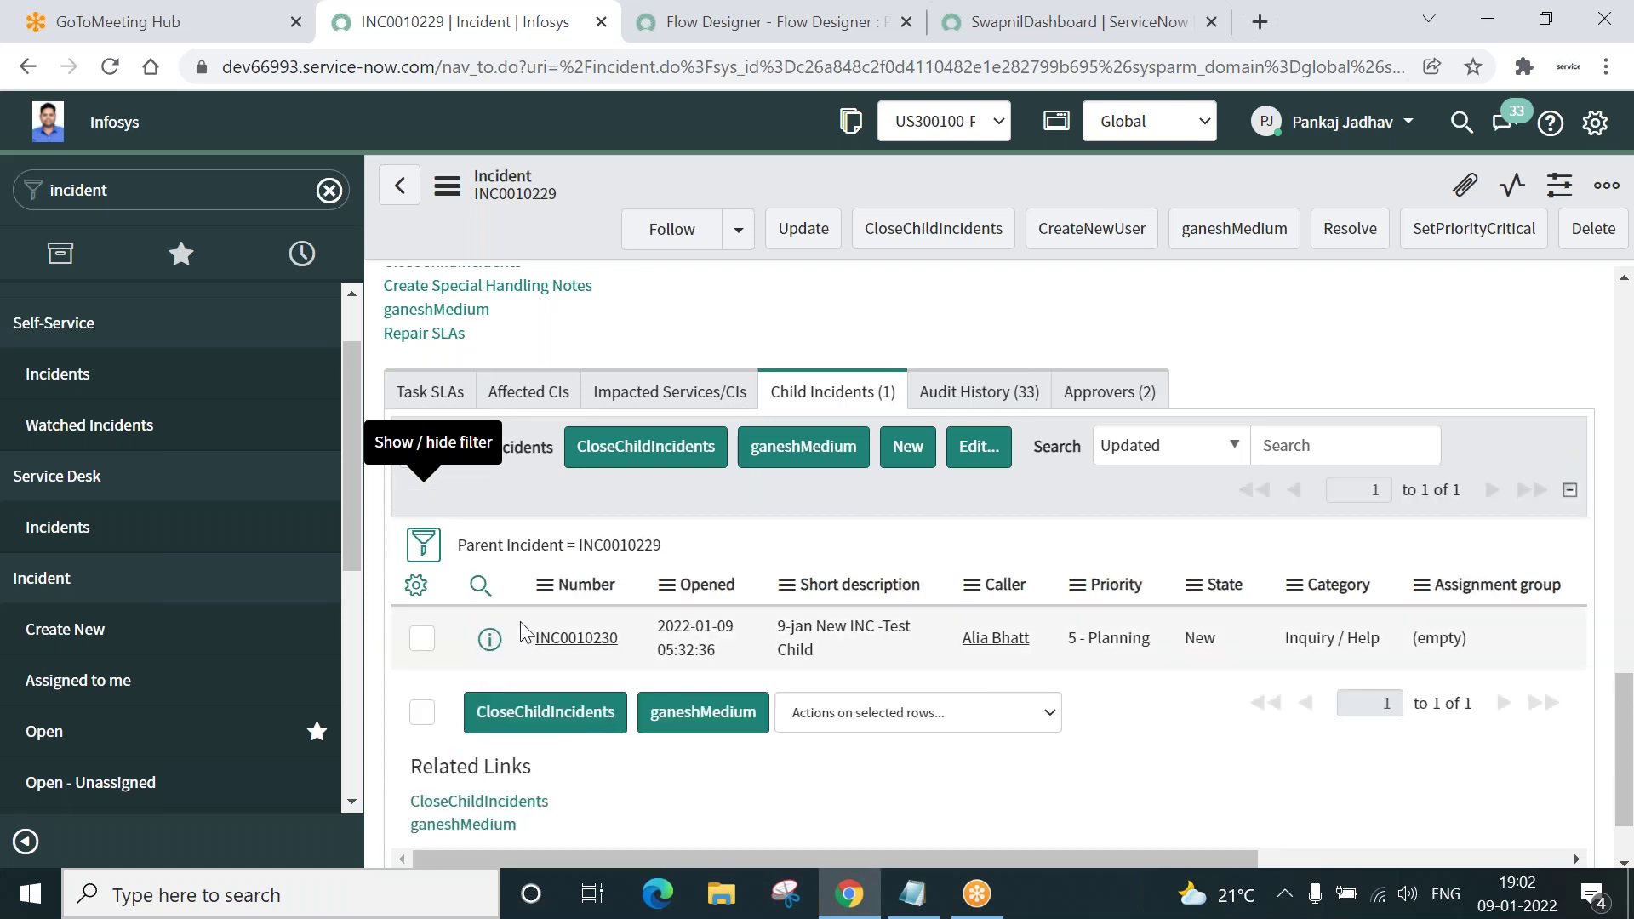